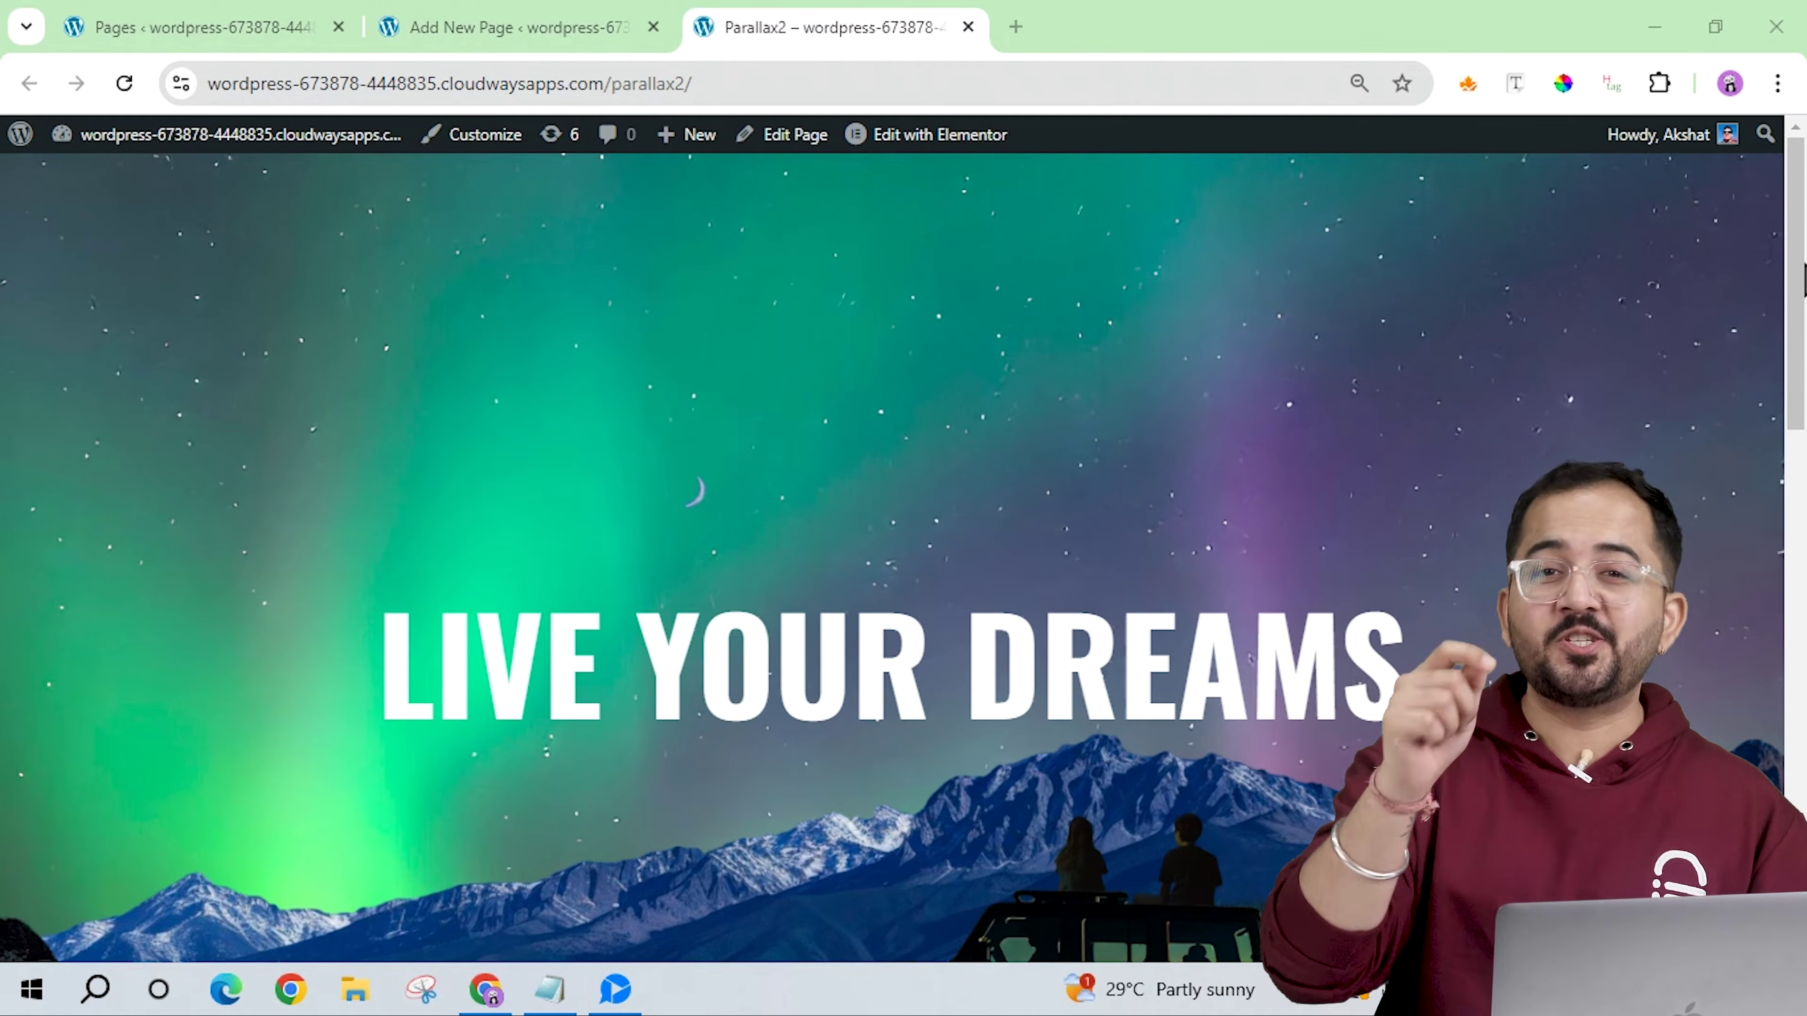
# Create a new page titled 'Advanced Parallax', publish it and open it in Elementor.
pyautogui.scroll(-5, 892, 555)
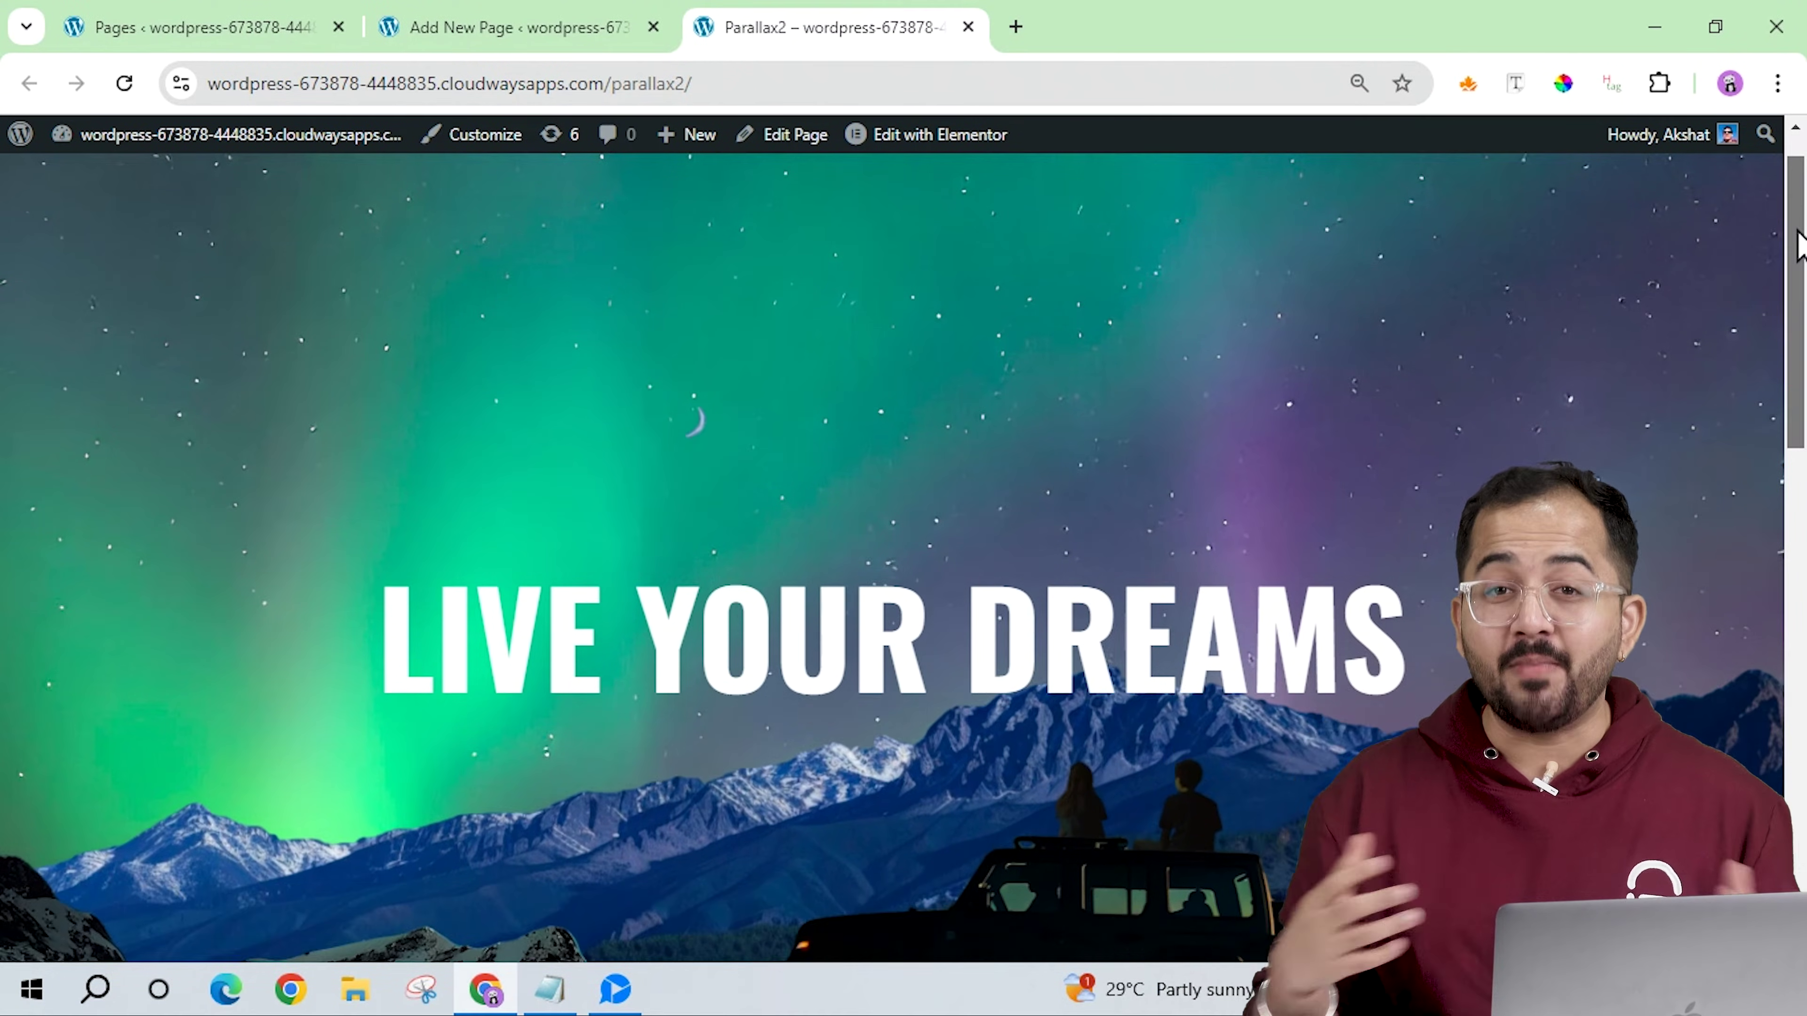
pyautogui.scroll(-5, 892, 555)
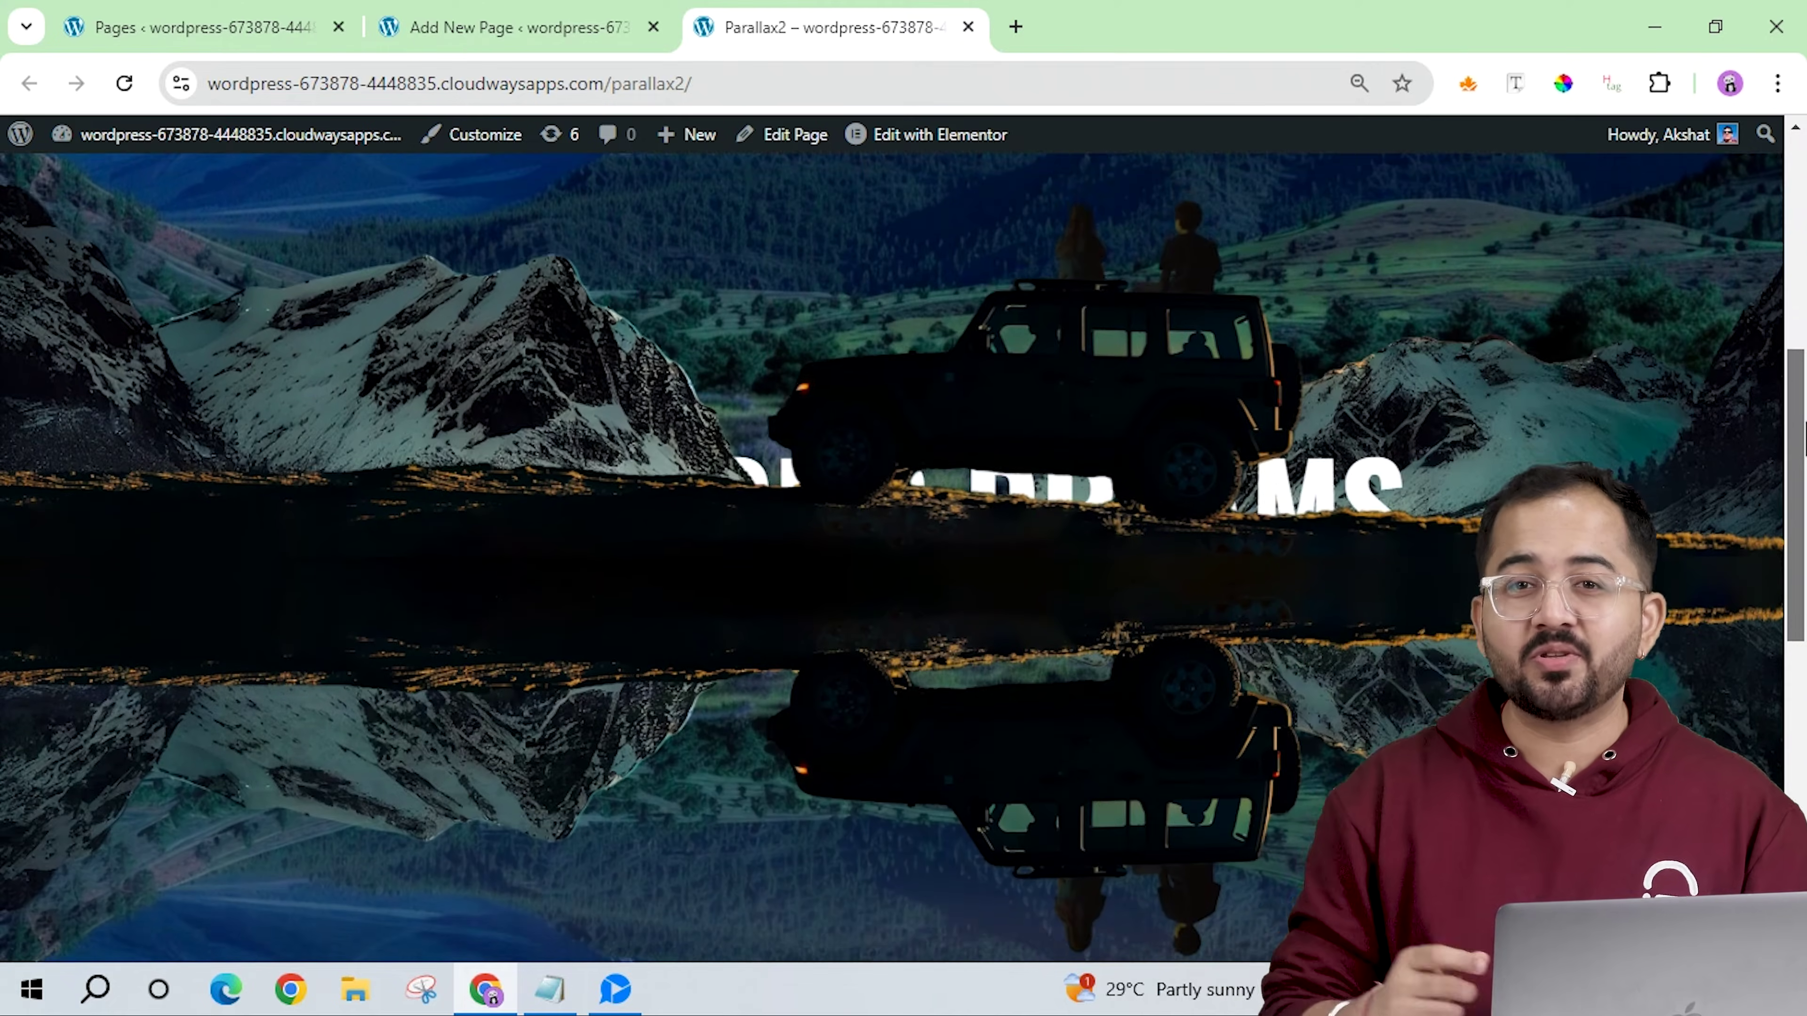
pyautogui.scroll(-5, 892, 556)
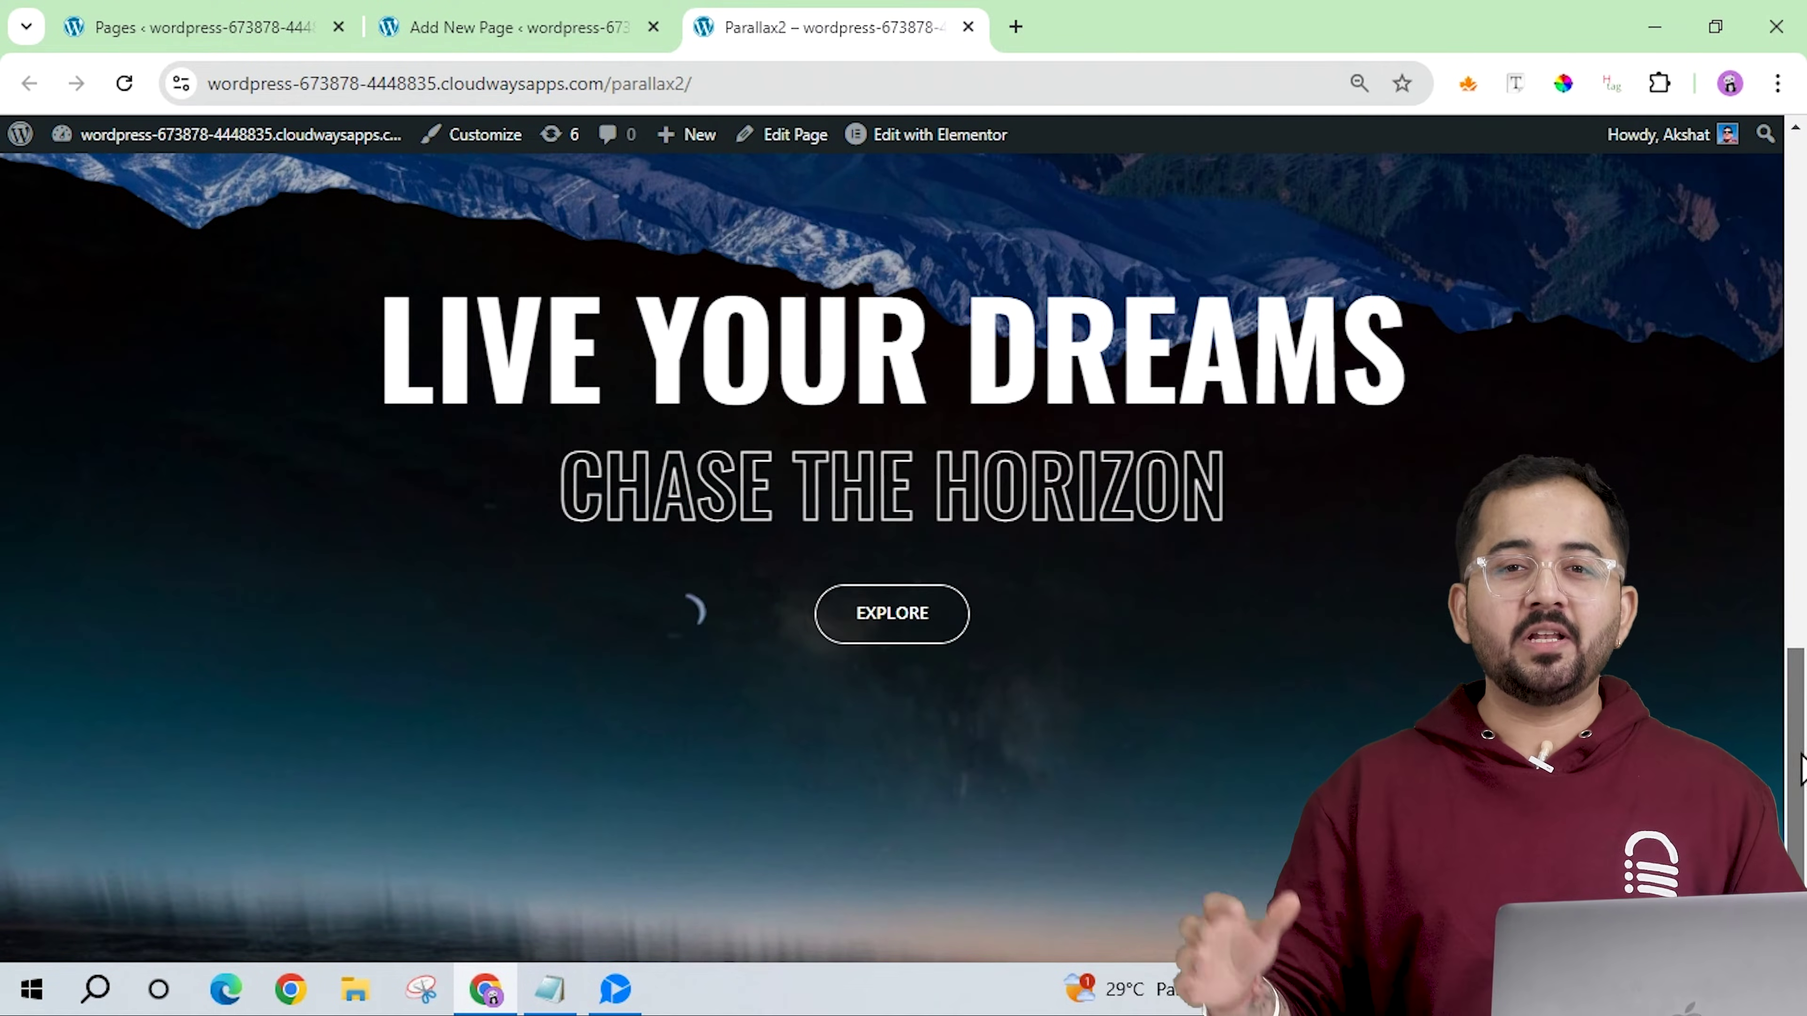
pyautogui.moveTo(1792, 765); pyautogui.dragTo(1800, 399)
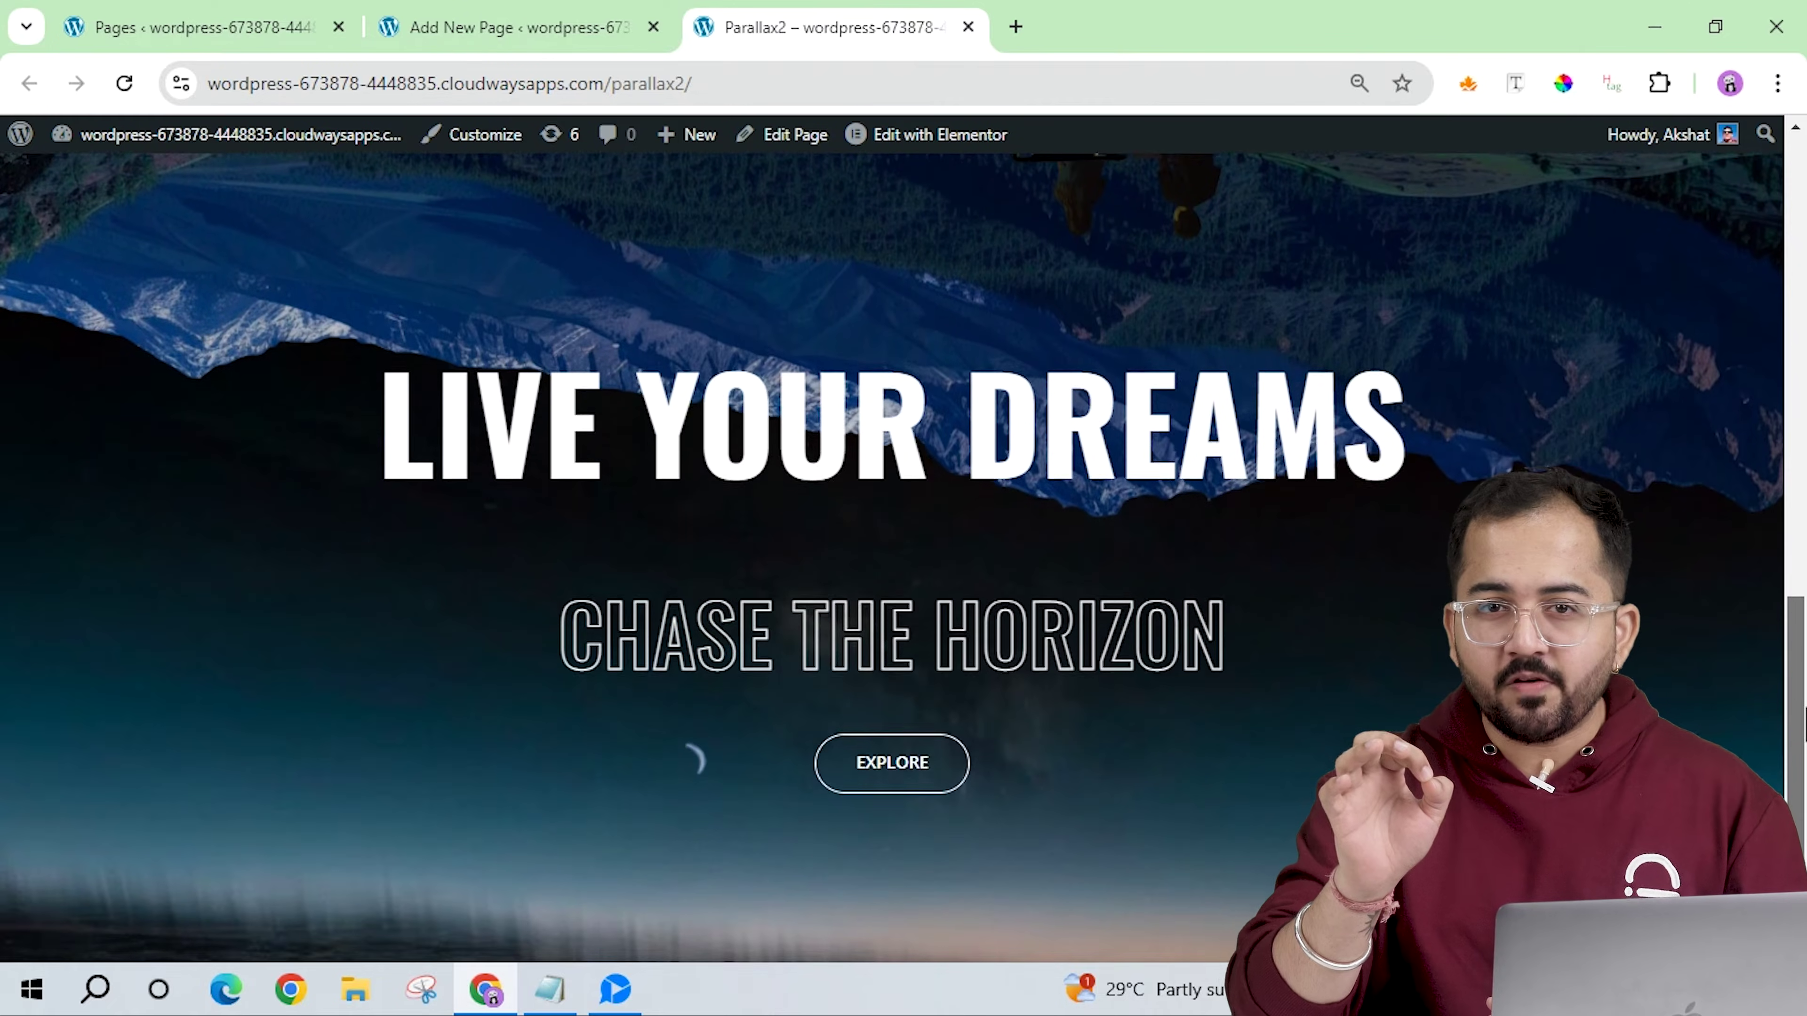
pyautogui.moveTo(1803, 762); pyautogui.dragTo(1803, 773)
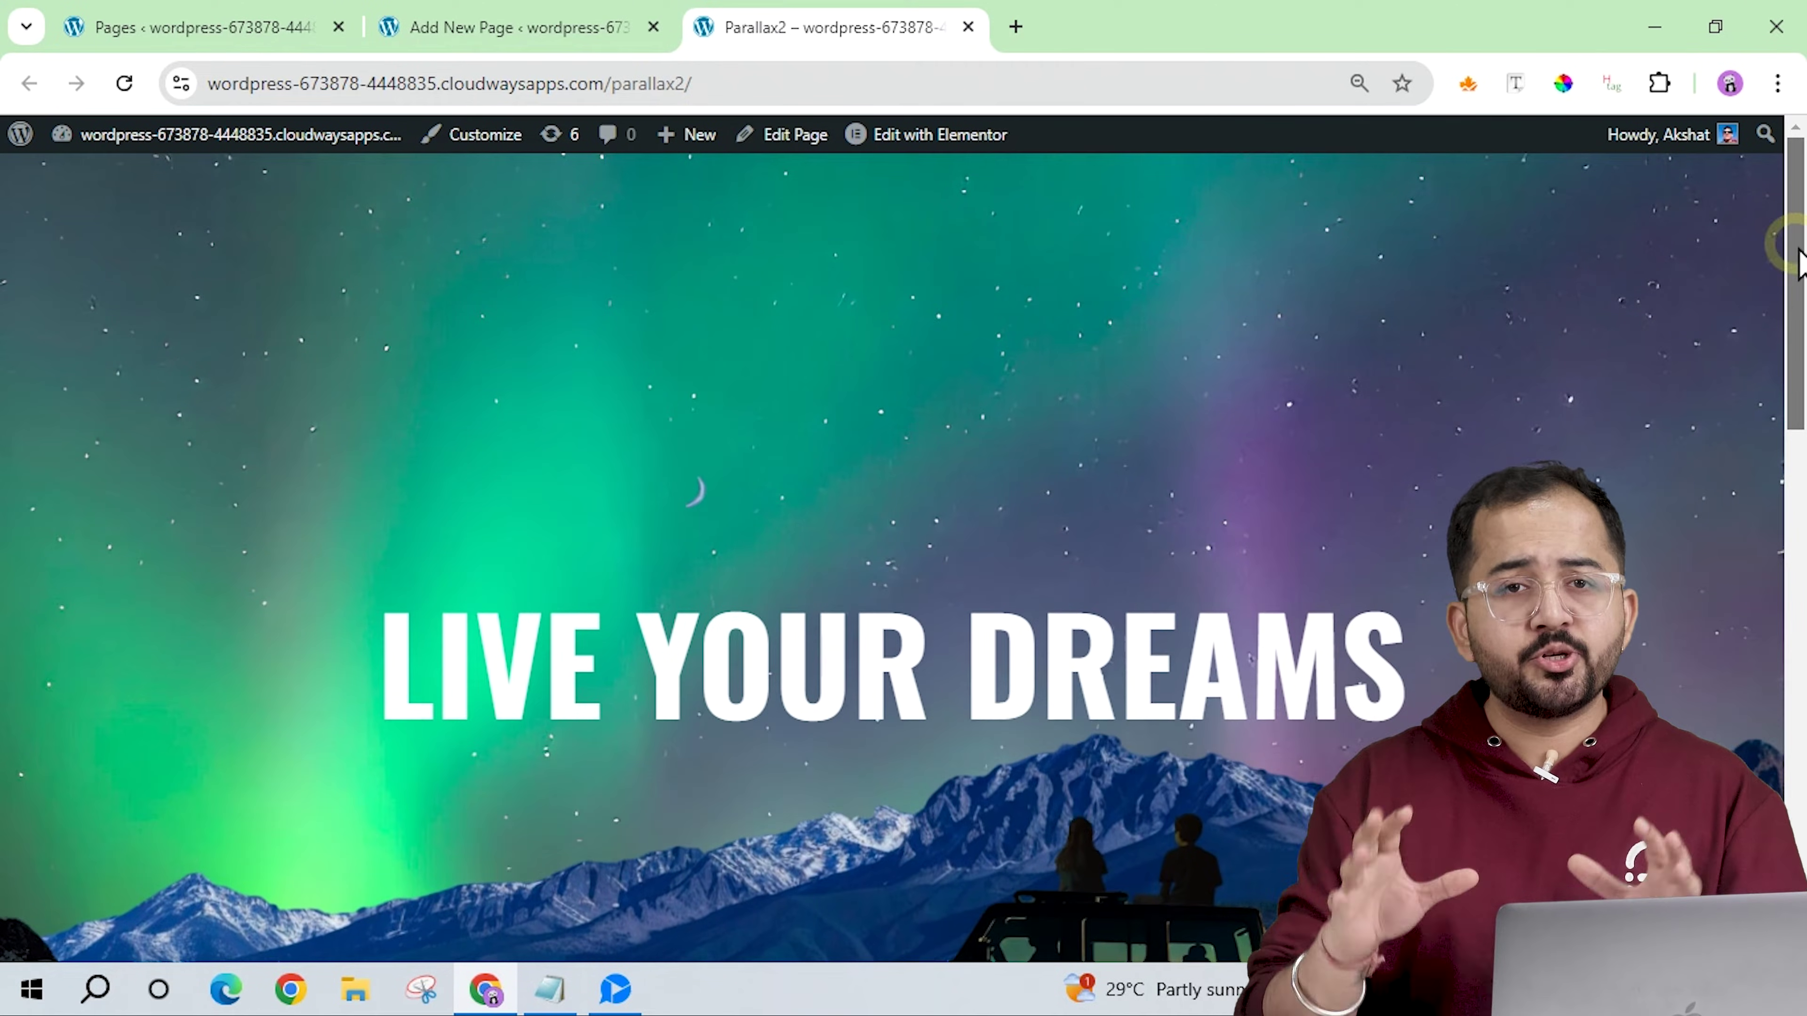
pyautogui.moveTo(1800, 262); pyautogui.dragTo(1803, 305)
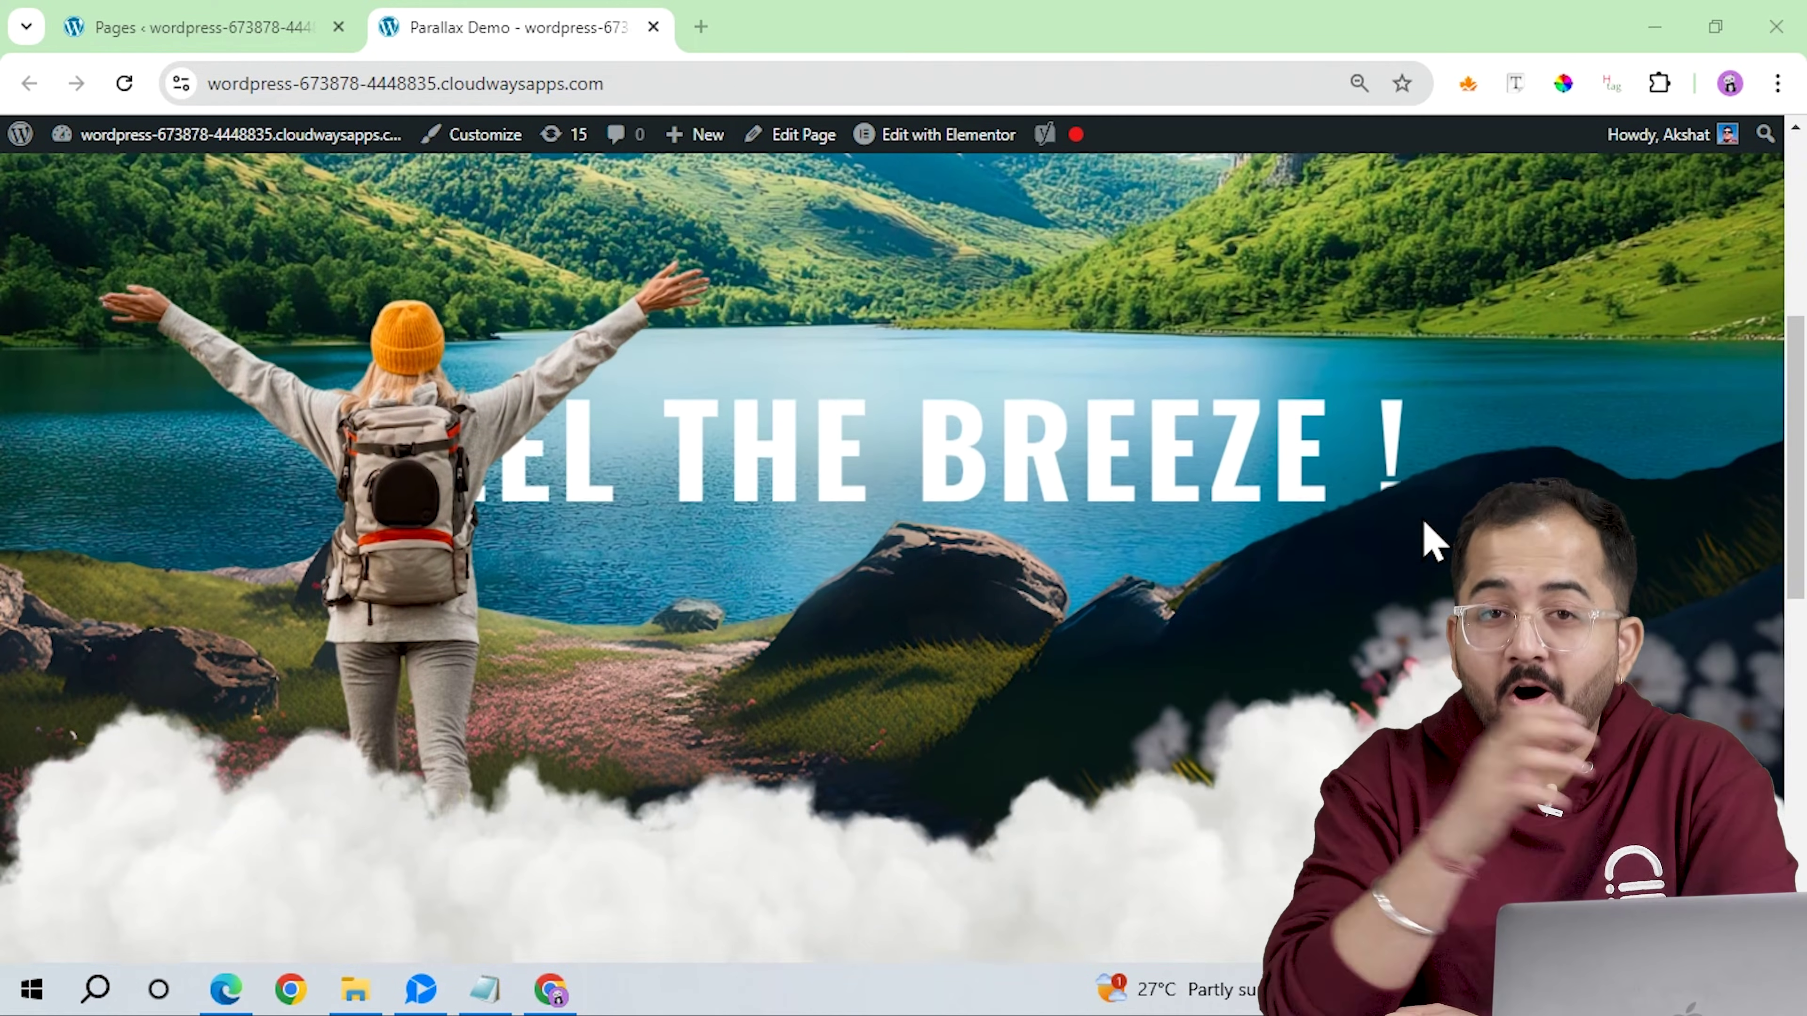
pyautogui.scroll(-3, 1423, 537)
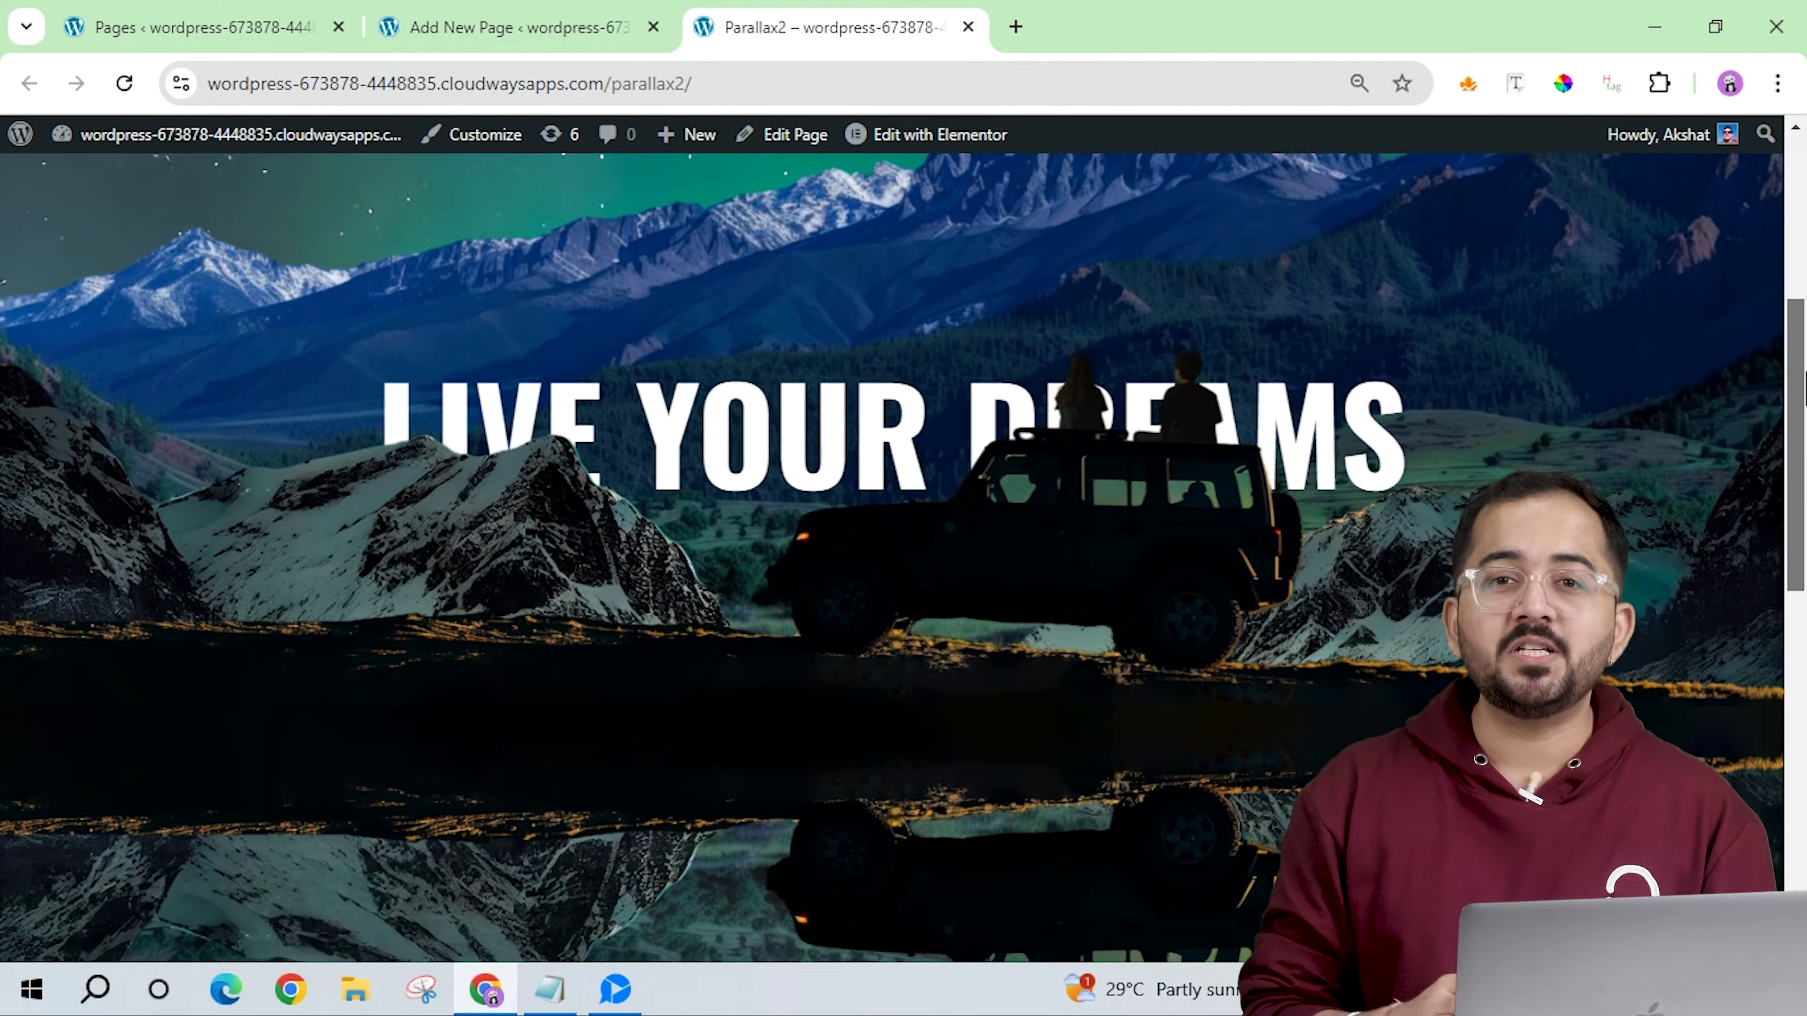
pyautogui.scroll(-5, 892, 555)
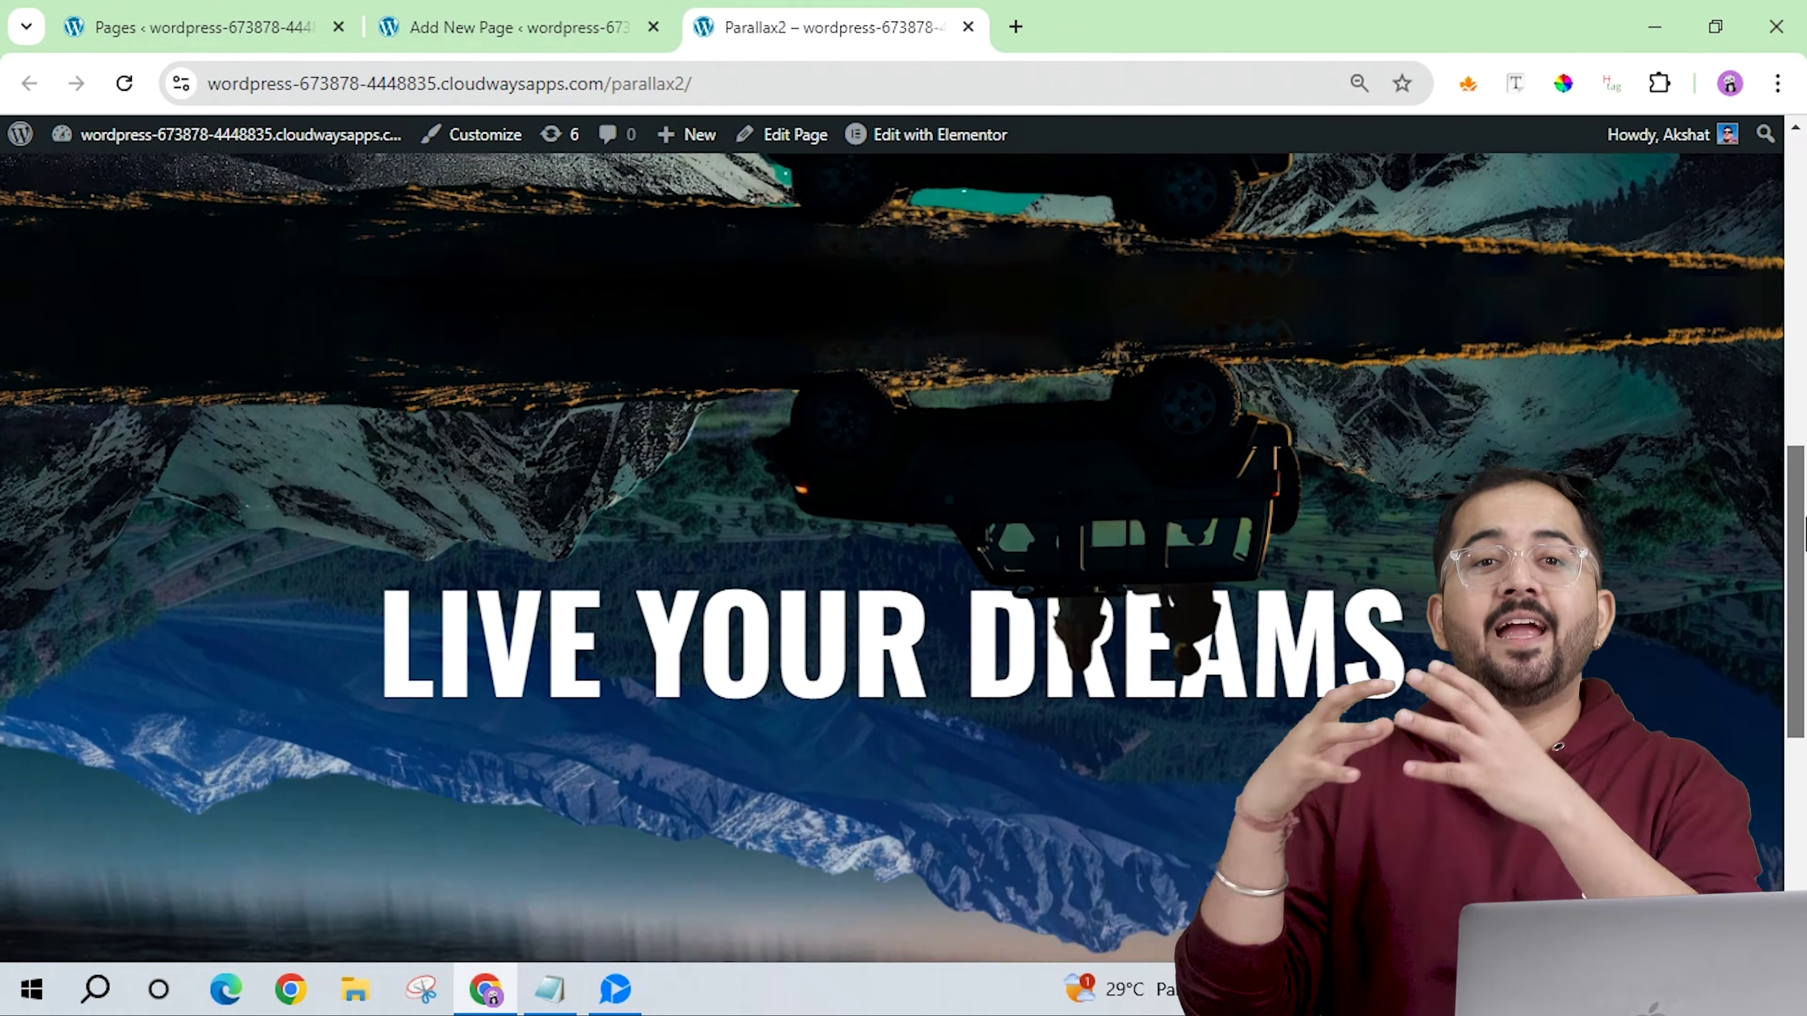
pyautogui.moveTo(1804, 541); pyautogui.dragTo(1804, 740)
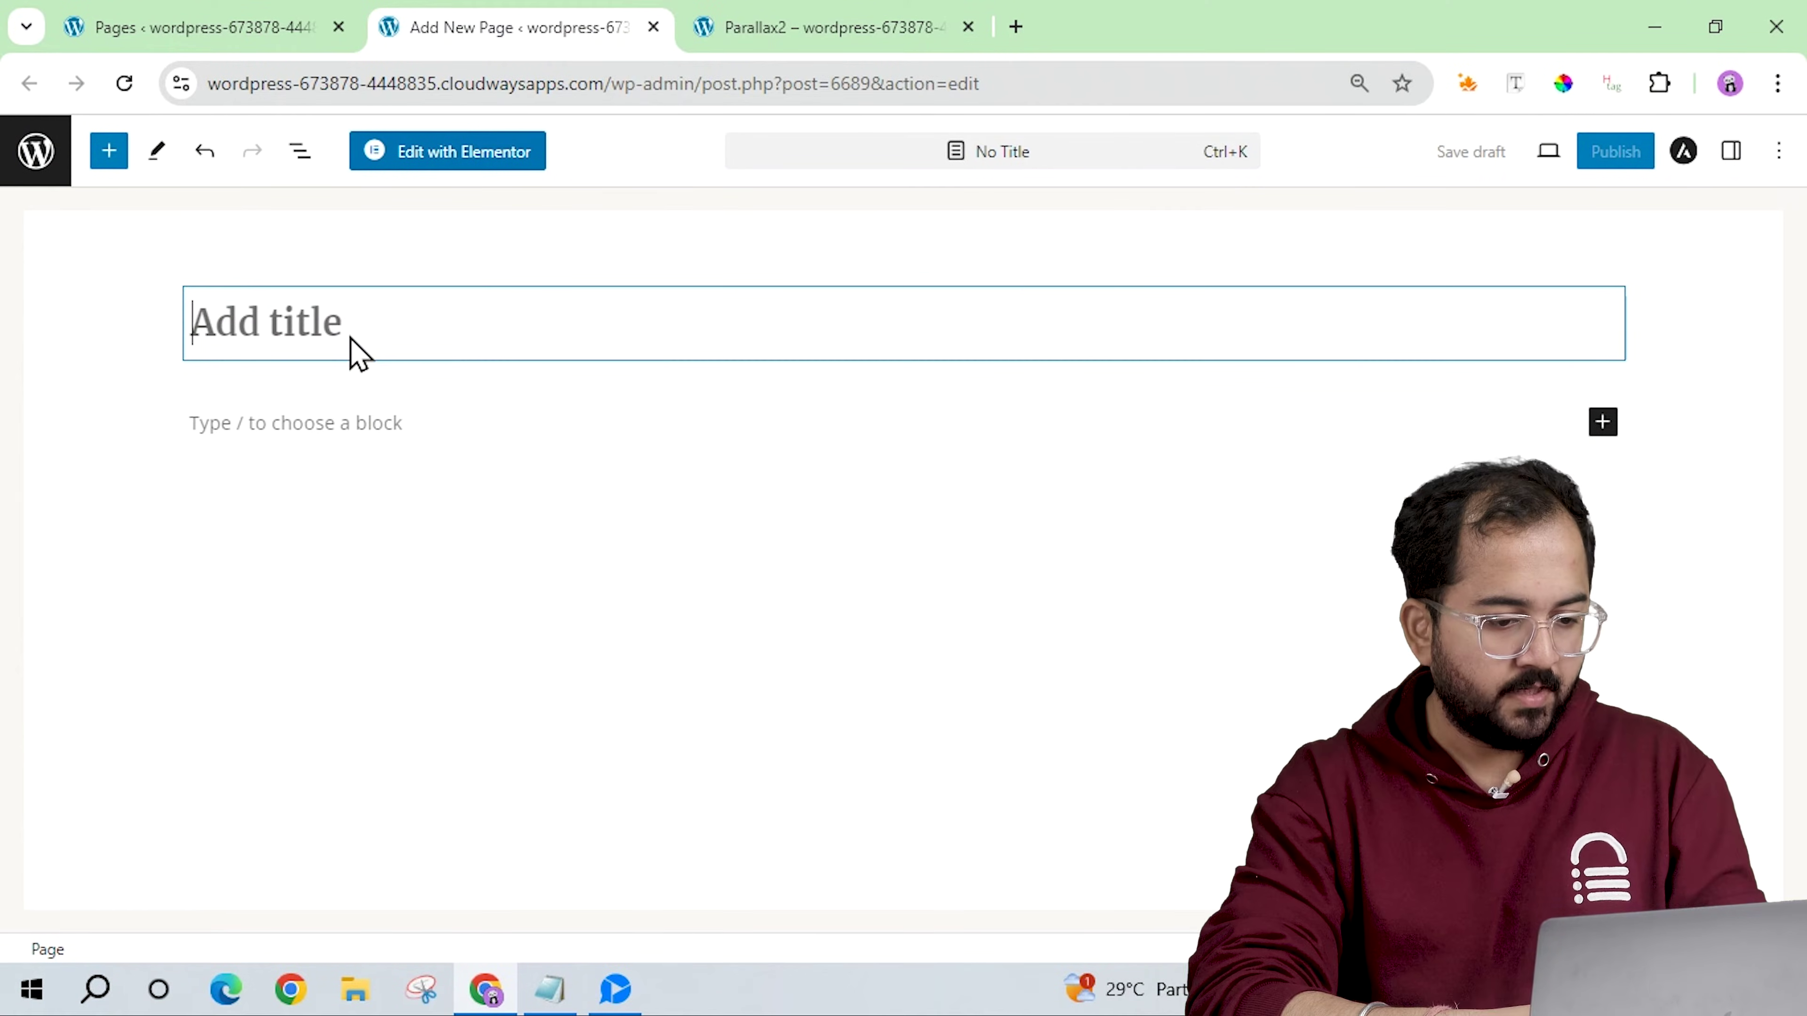
pyautogui.write('Advanced Paral')
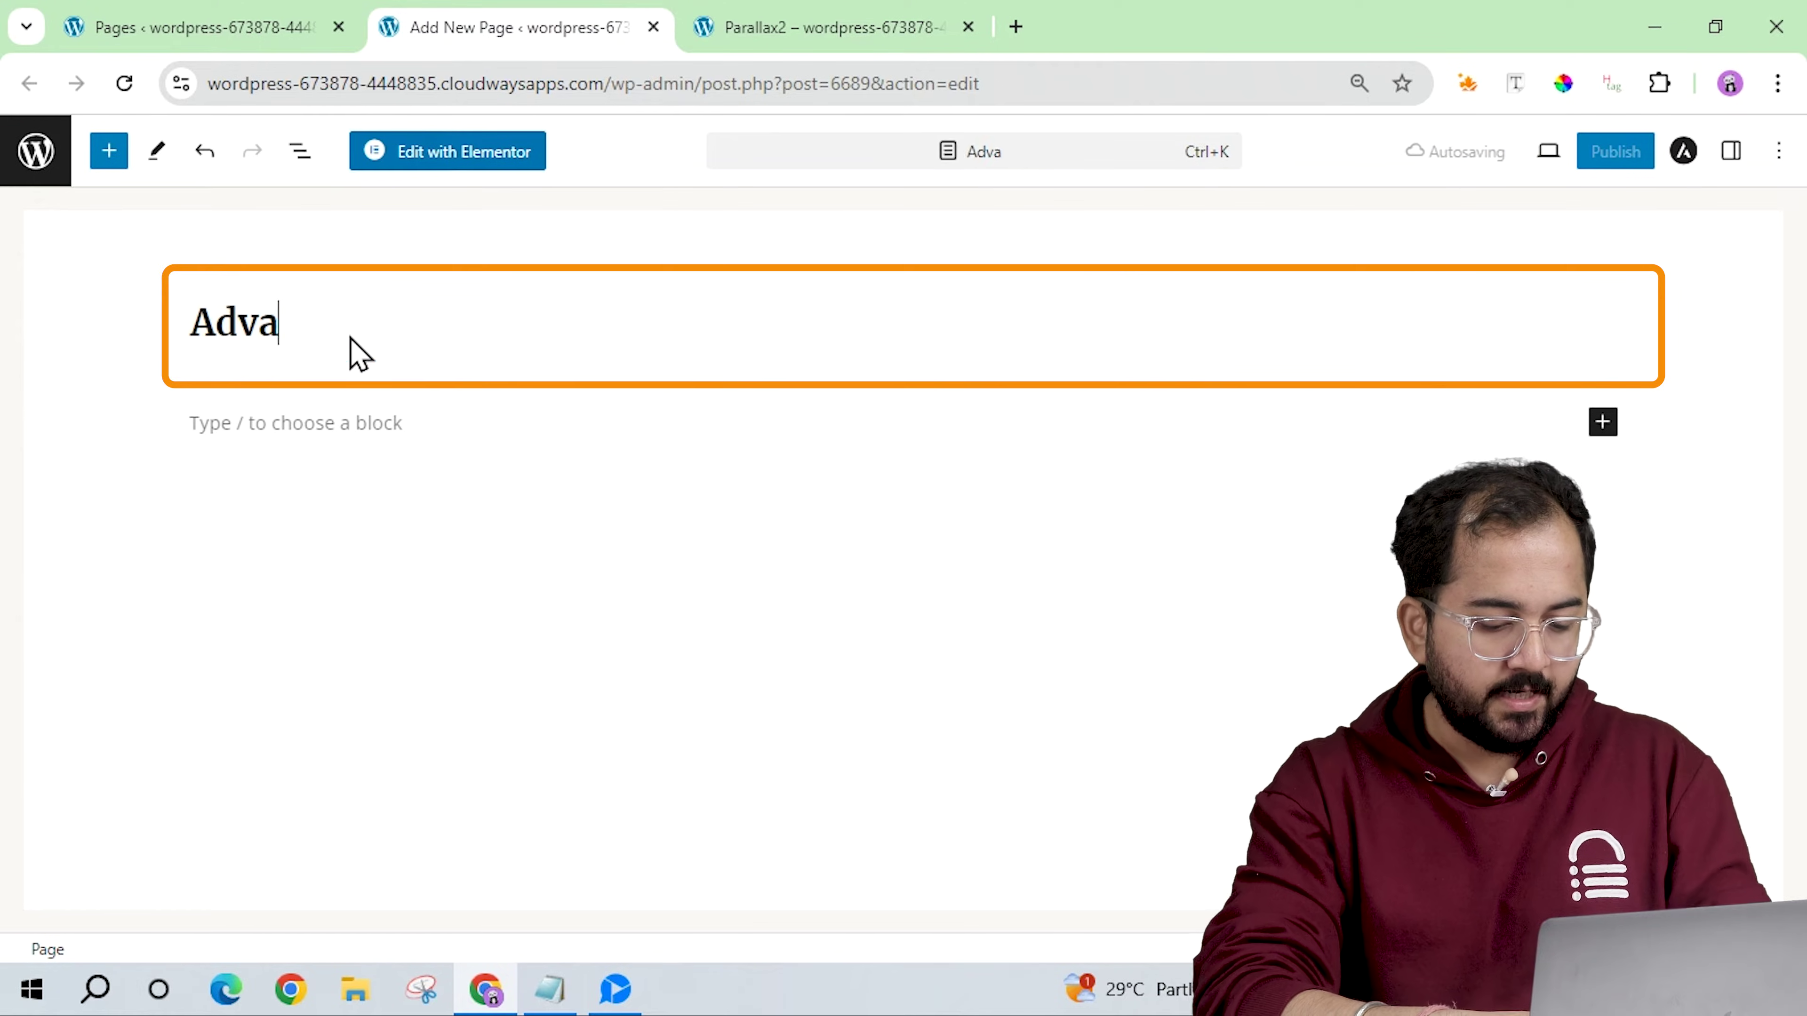
pyautogui.write('lax')
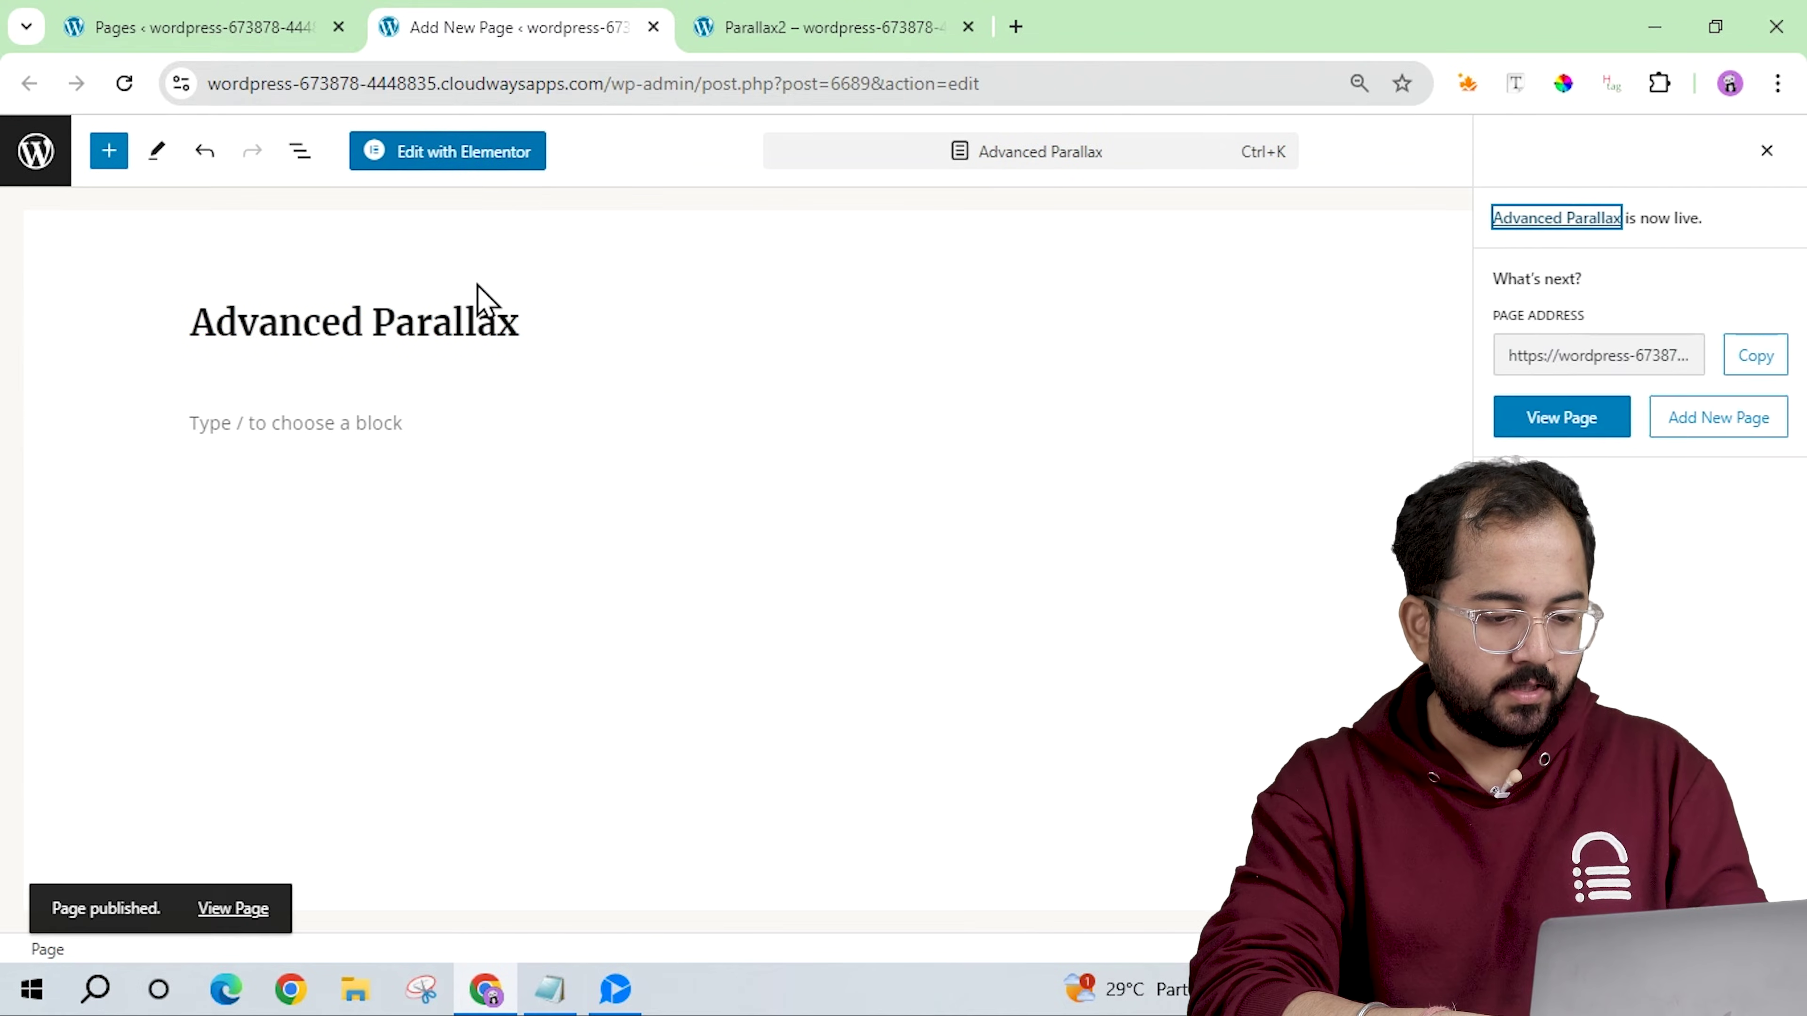
pyautogui.click(470, 159)
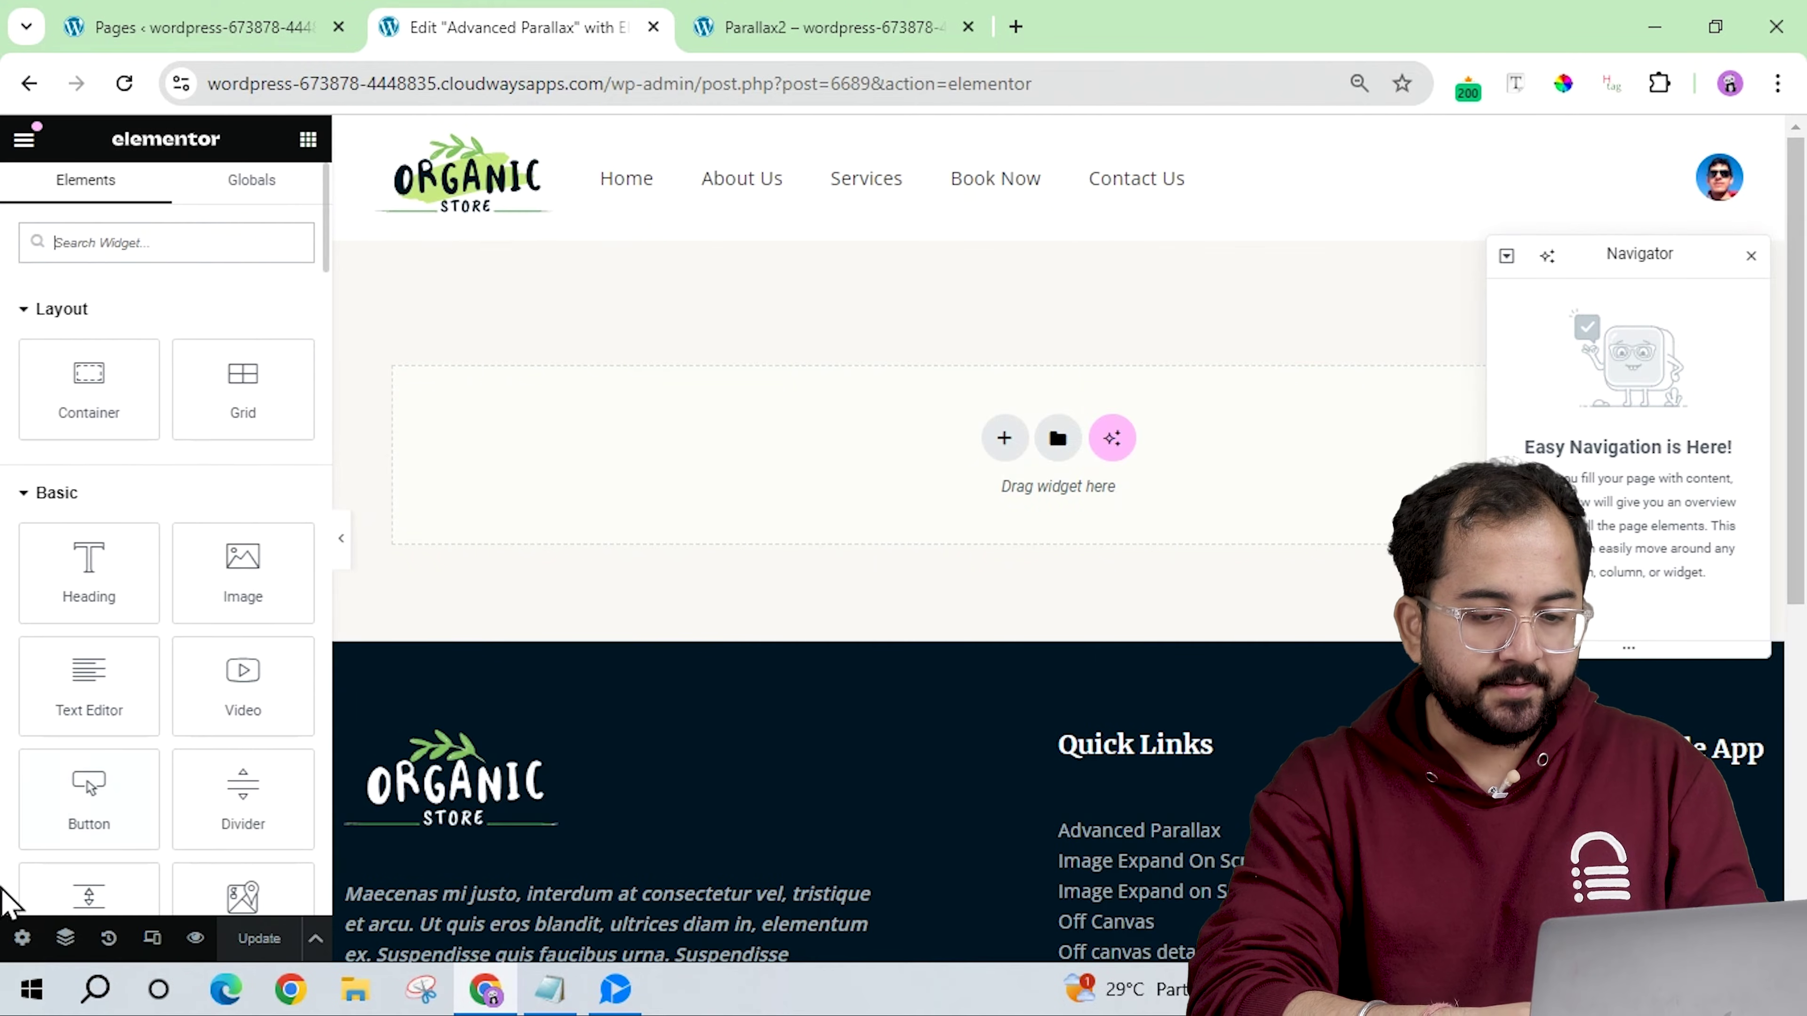
# Set the page layout to Elementor Canvas and add a single-column Flexbox container.
pyautogui.click(22, 939)
pyautogui.click(194, 874)
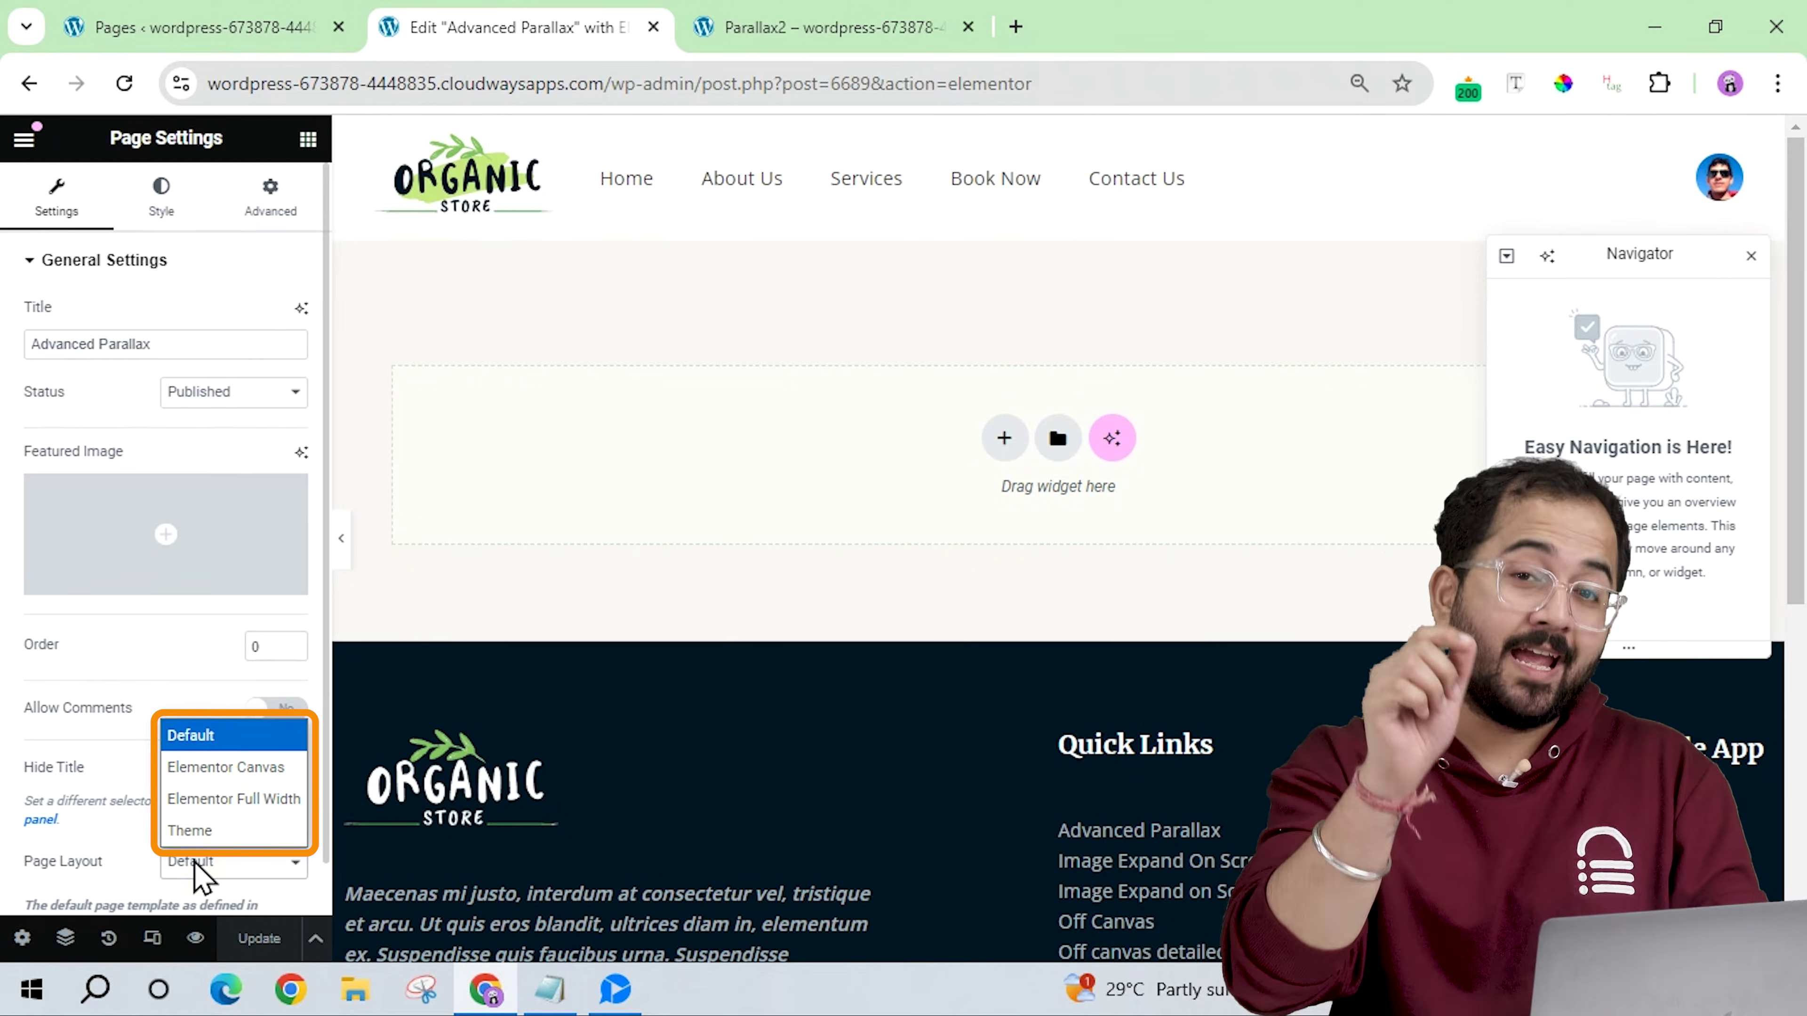
pyautogui.click(215, 774)
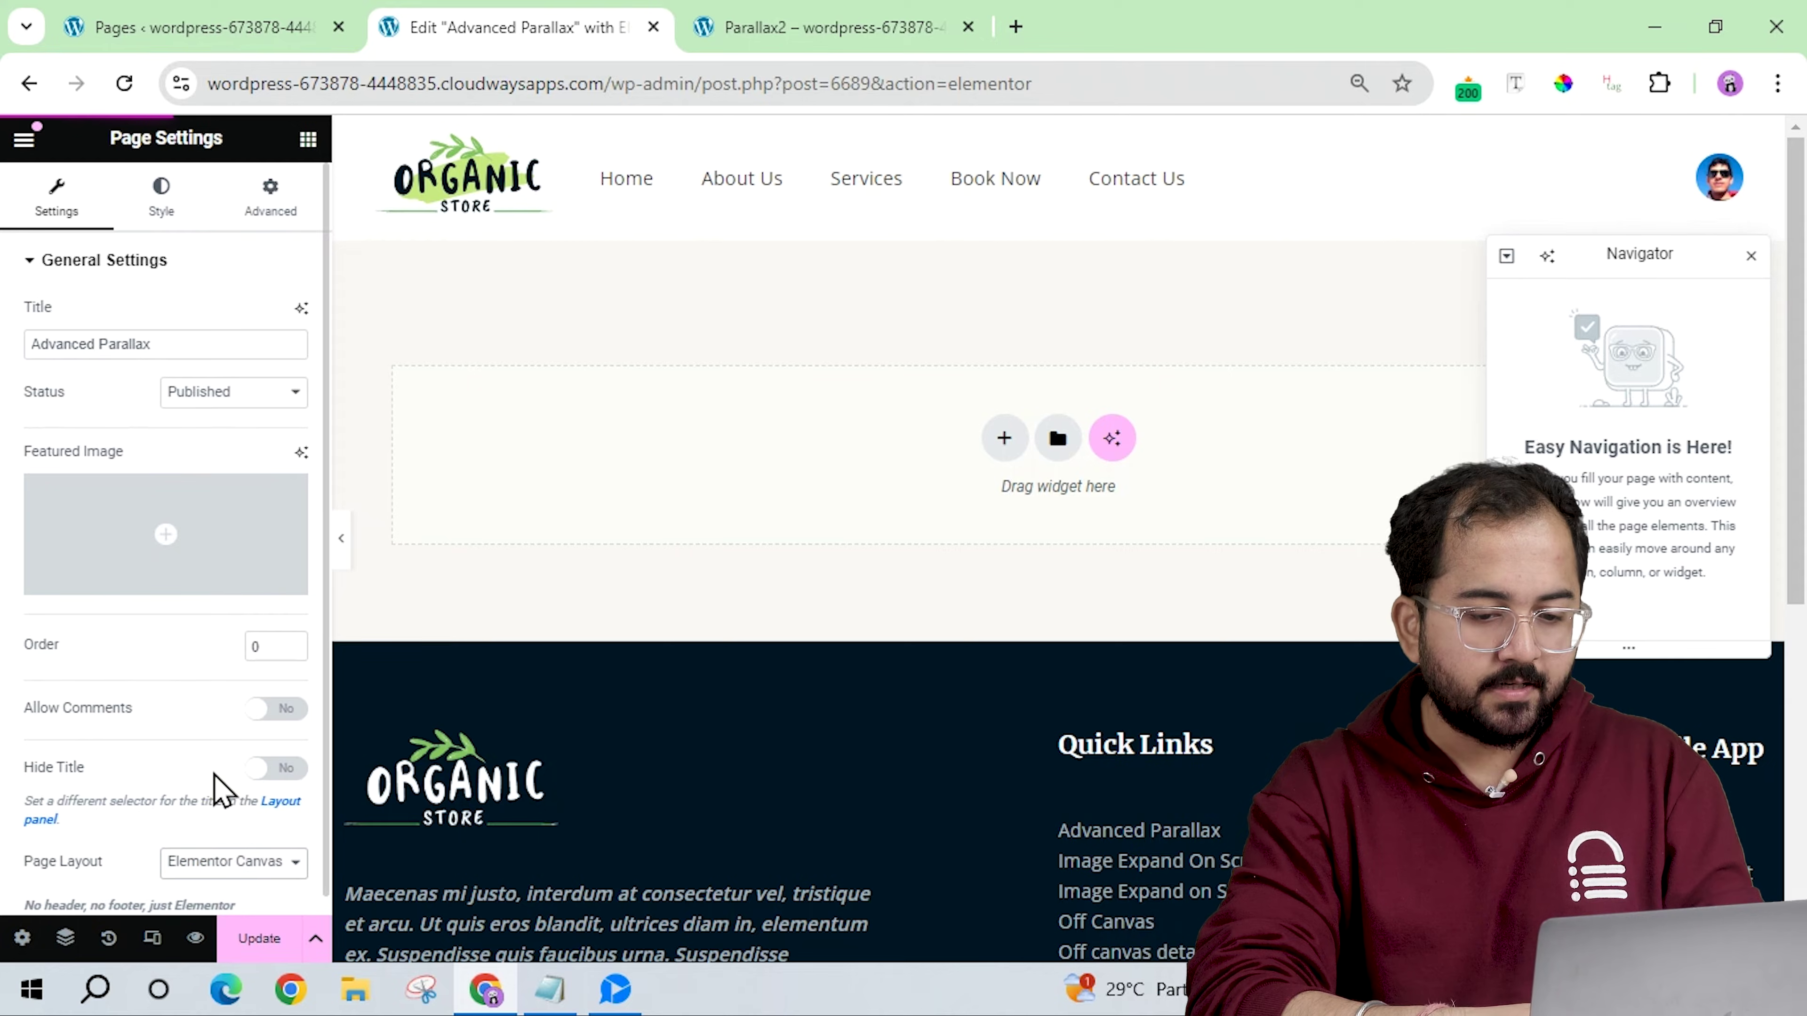
pyautogui.click(1004, 335)
pyautogui.click(996, 388)
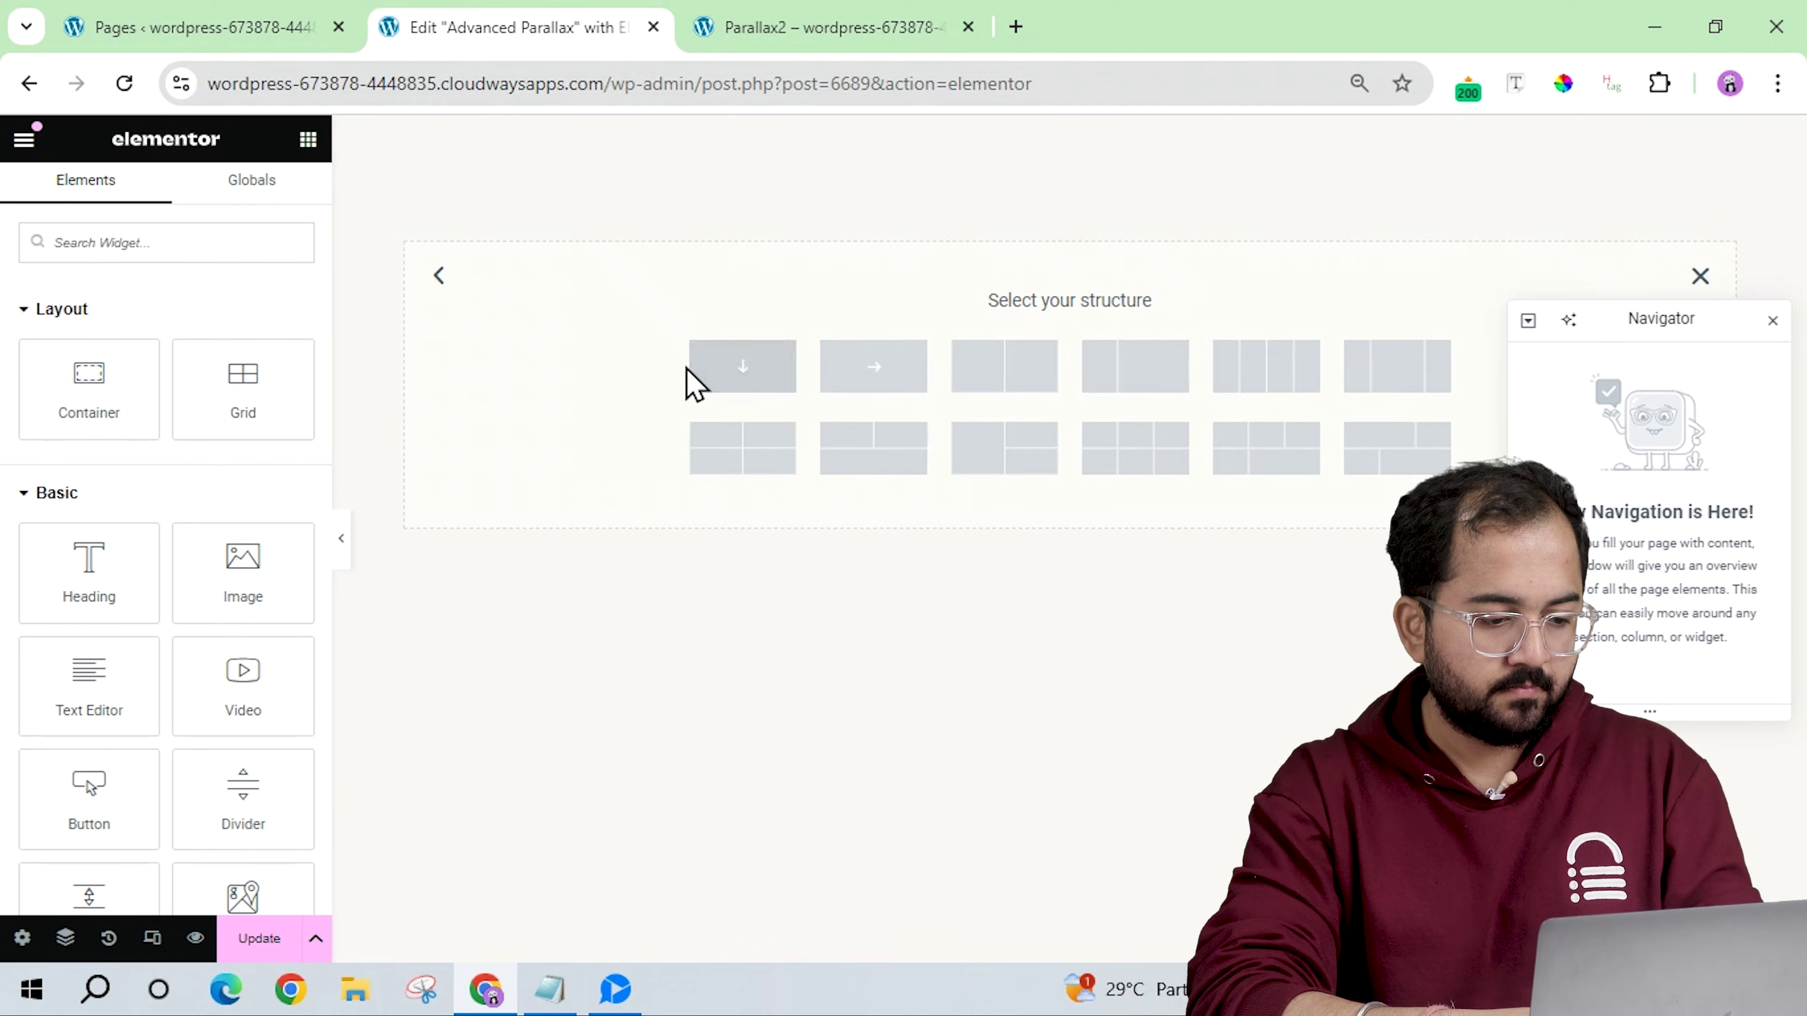
pyautogui.click(720, 371)
# Make the container full width with a minimum height and centred justify and align items.
pyautogui.click(281, 400)
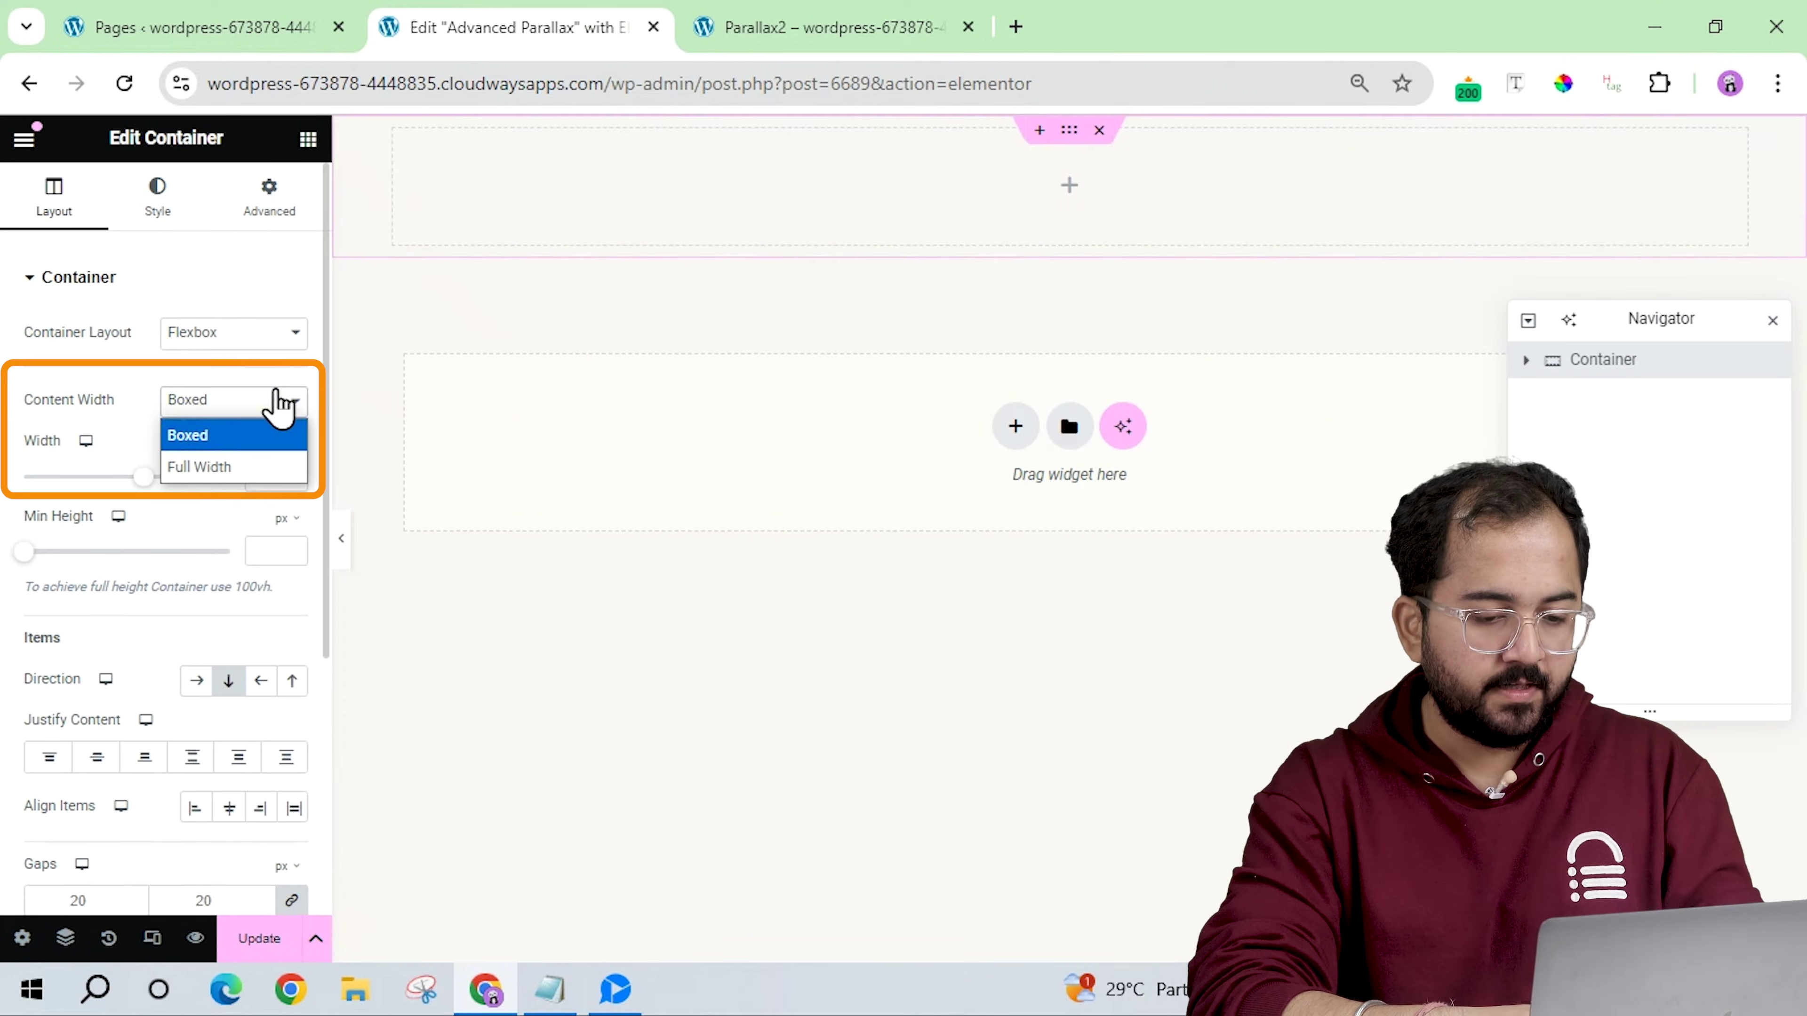
pyautogui.click(238, 467)
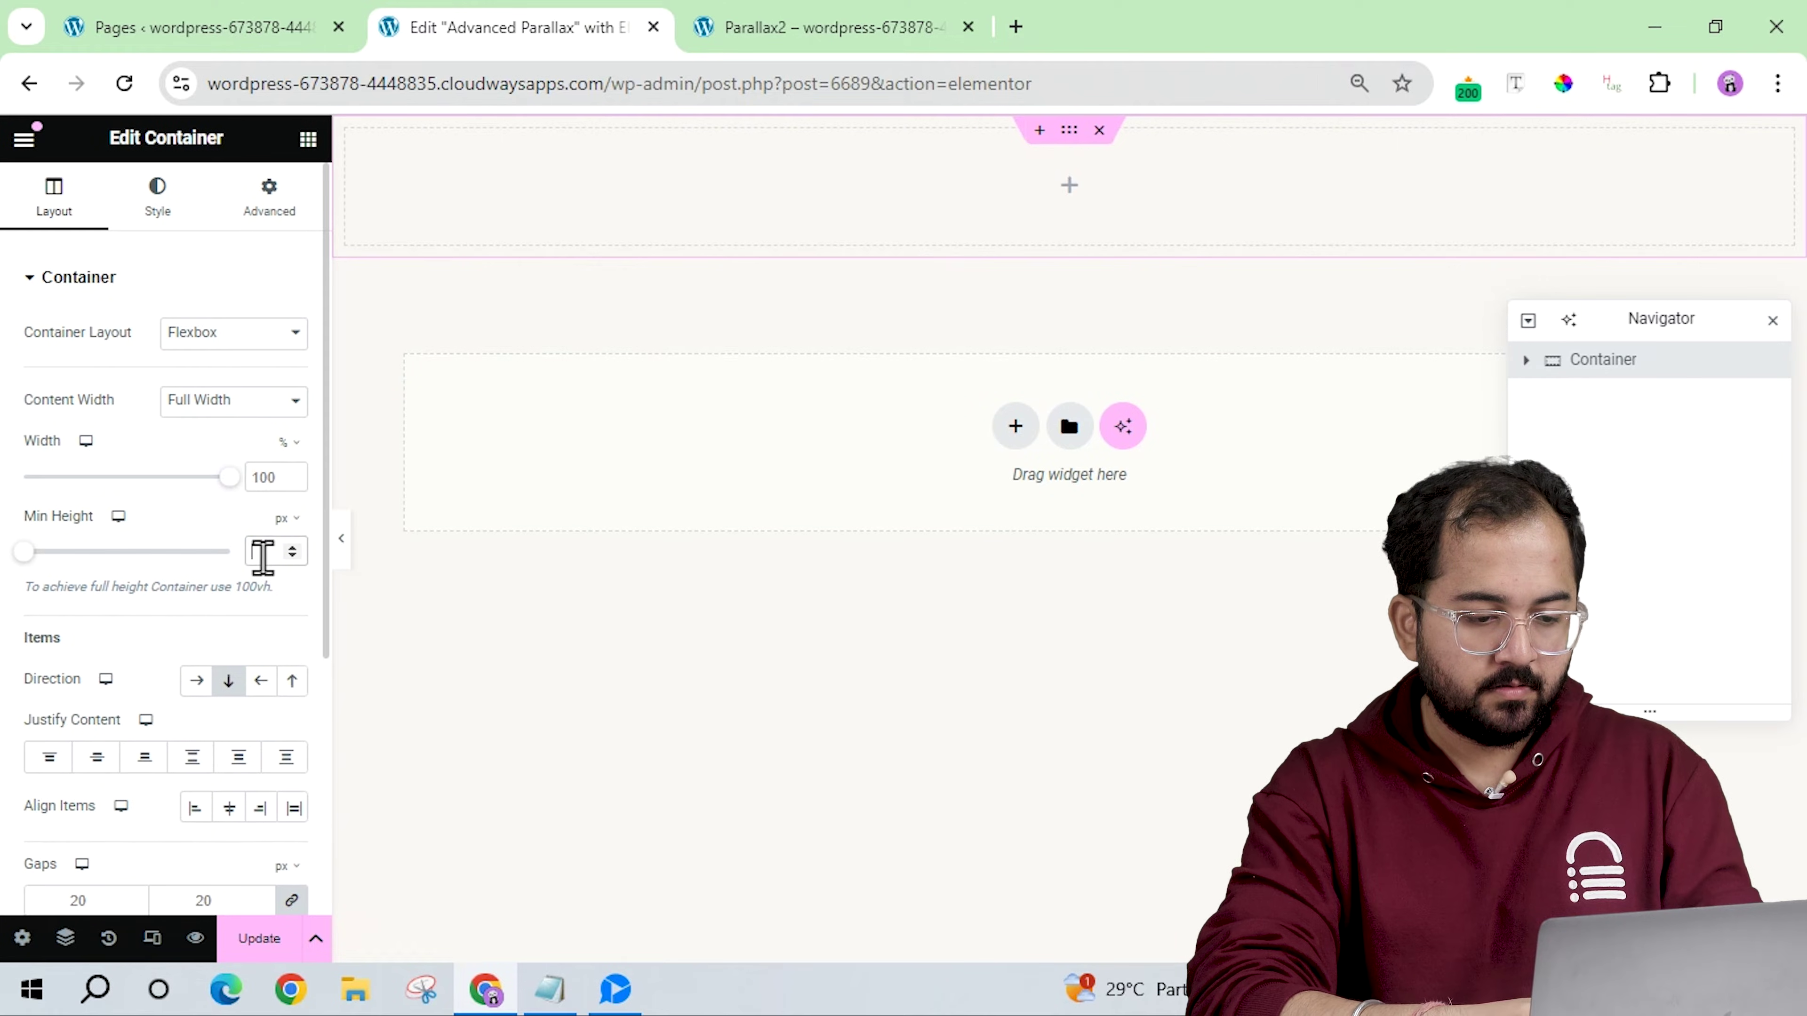
pyautogui.click(263, 555)
pyautogui.write('100')
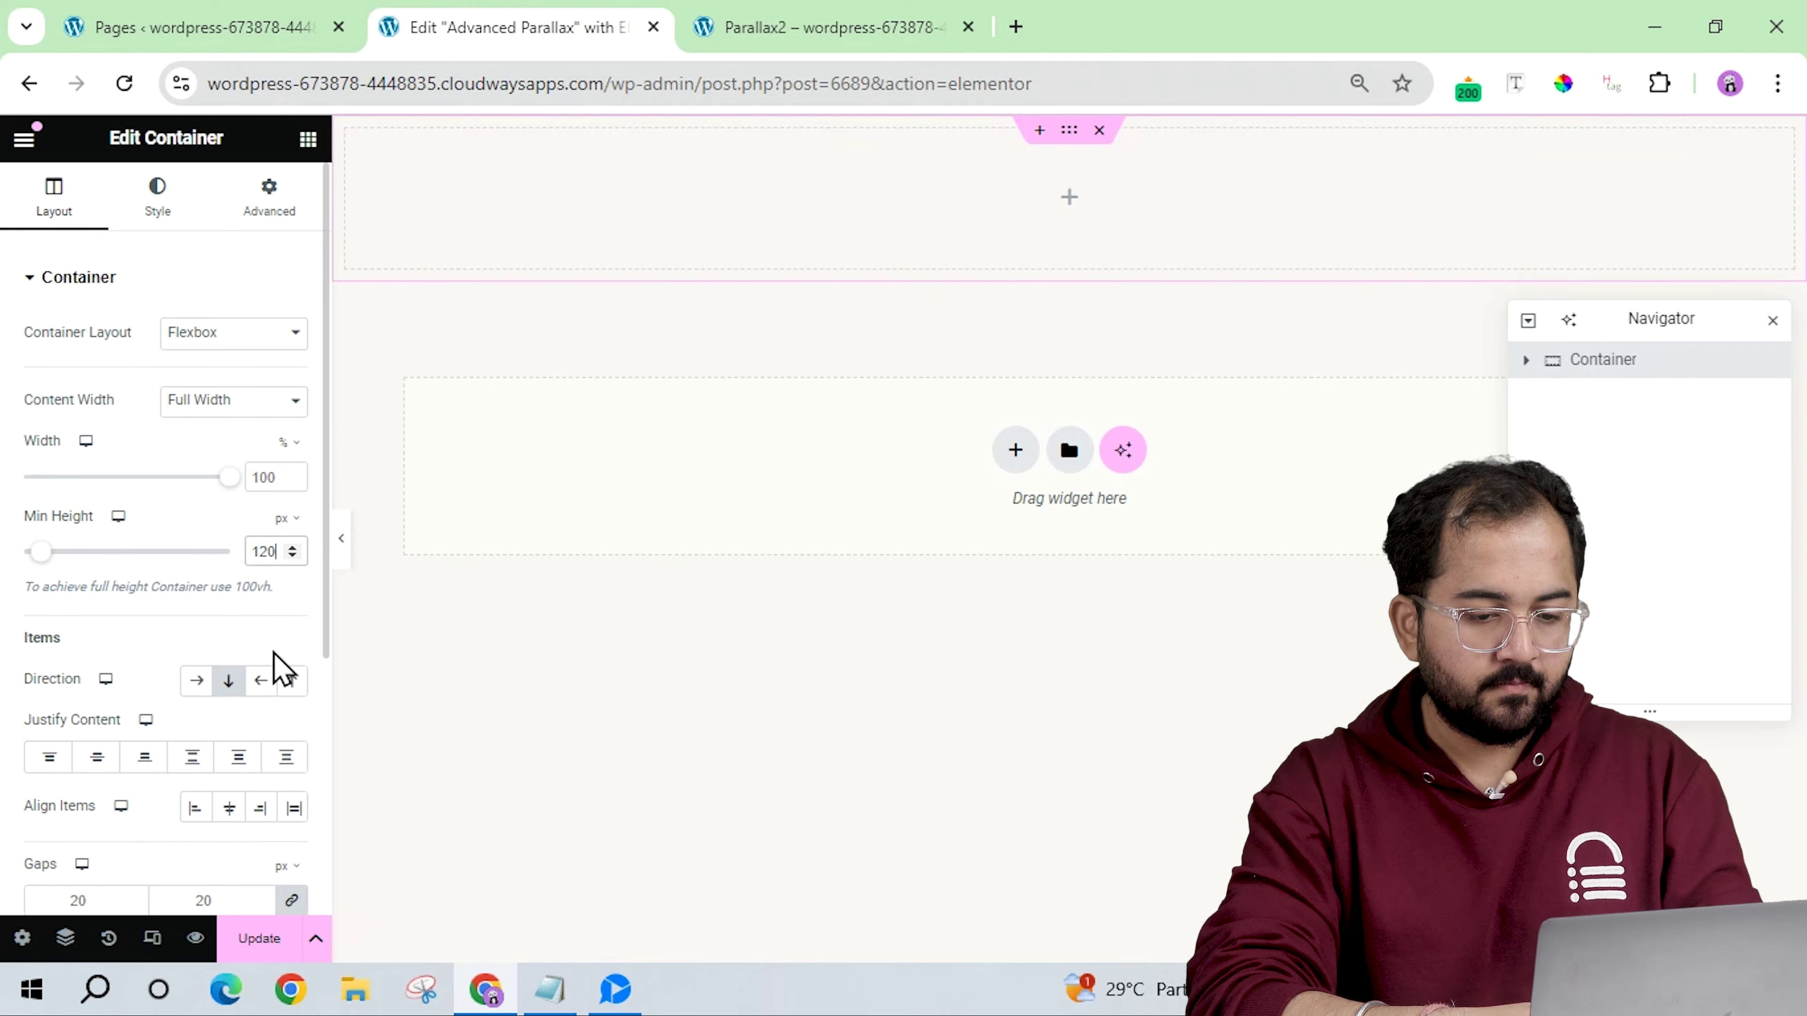
pyautogui.scroll(-2, 214, 644)
pyautogui.click(97, 627)
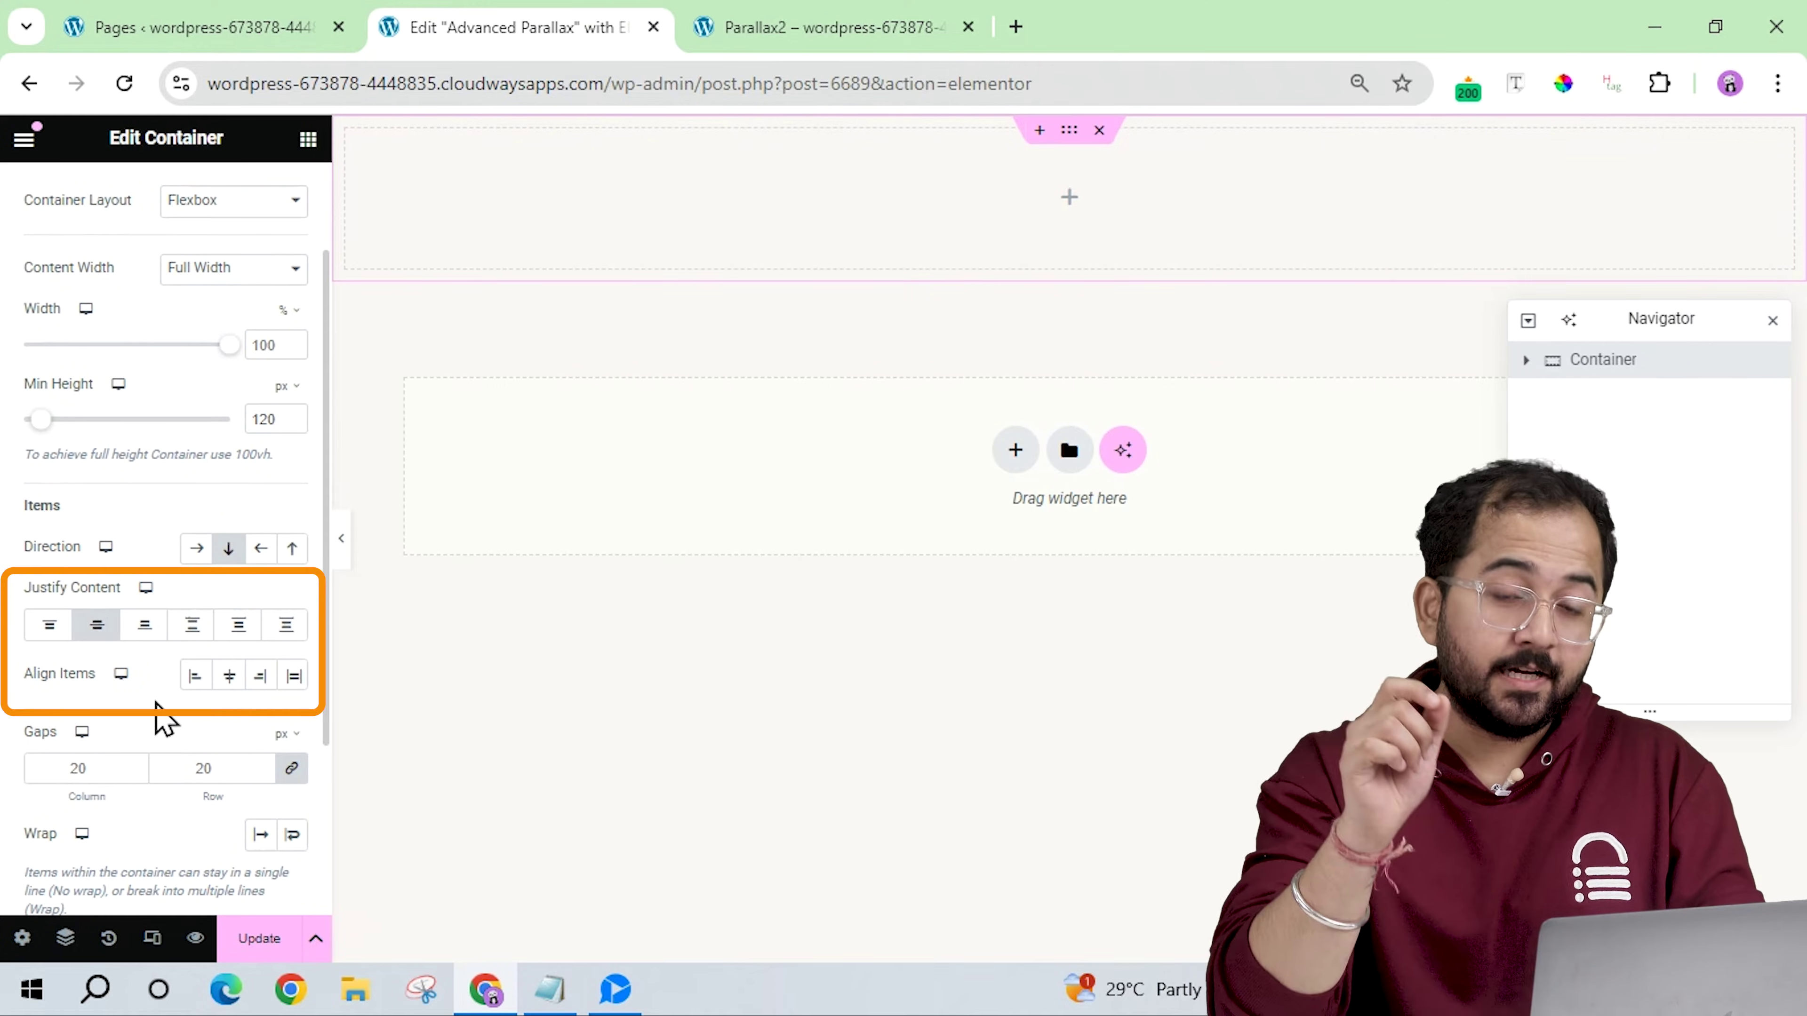
pyautogui.click(230, 676)
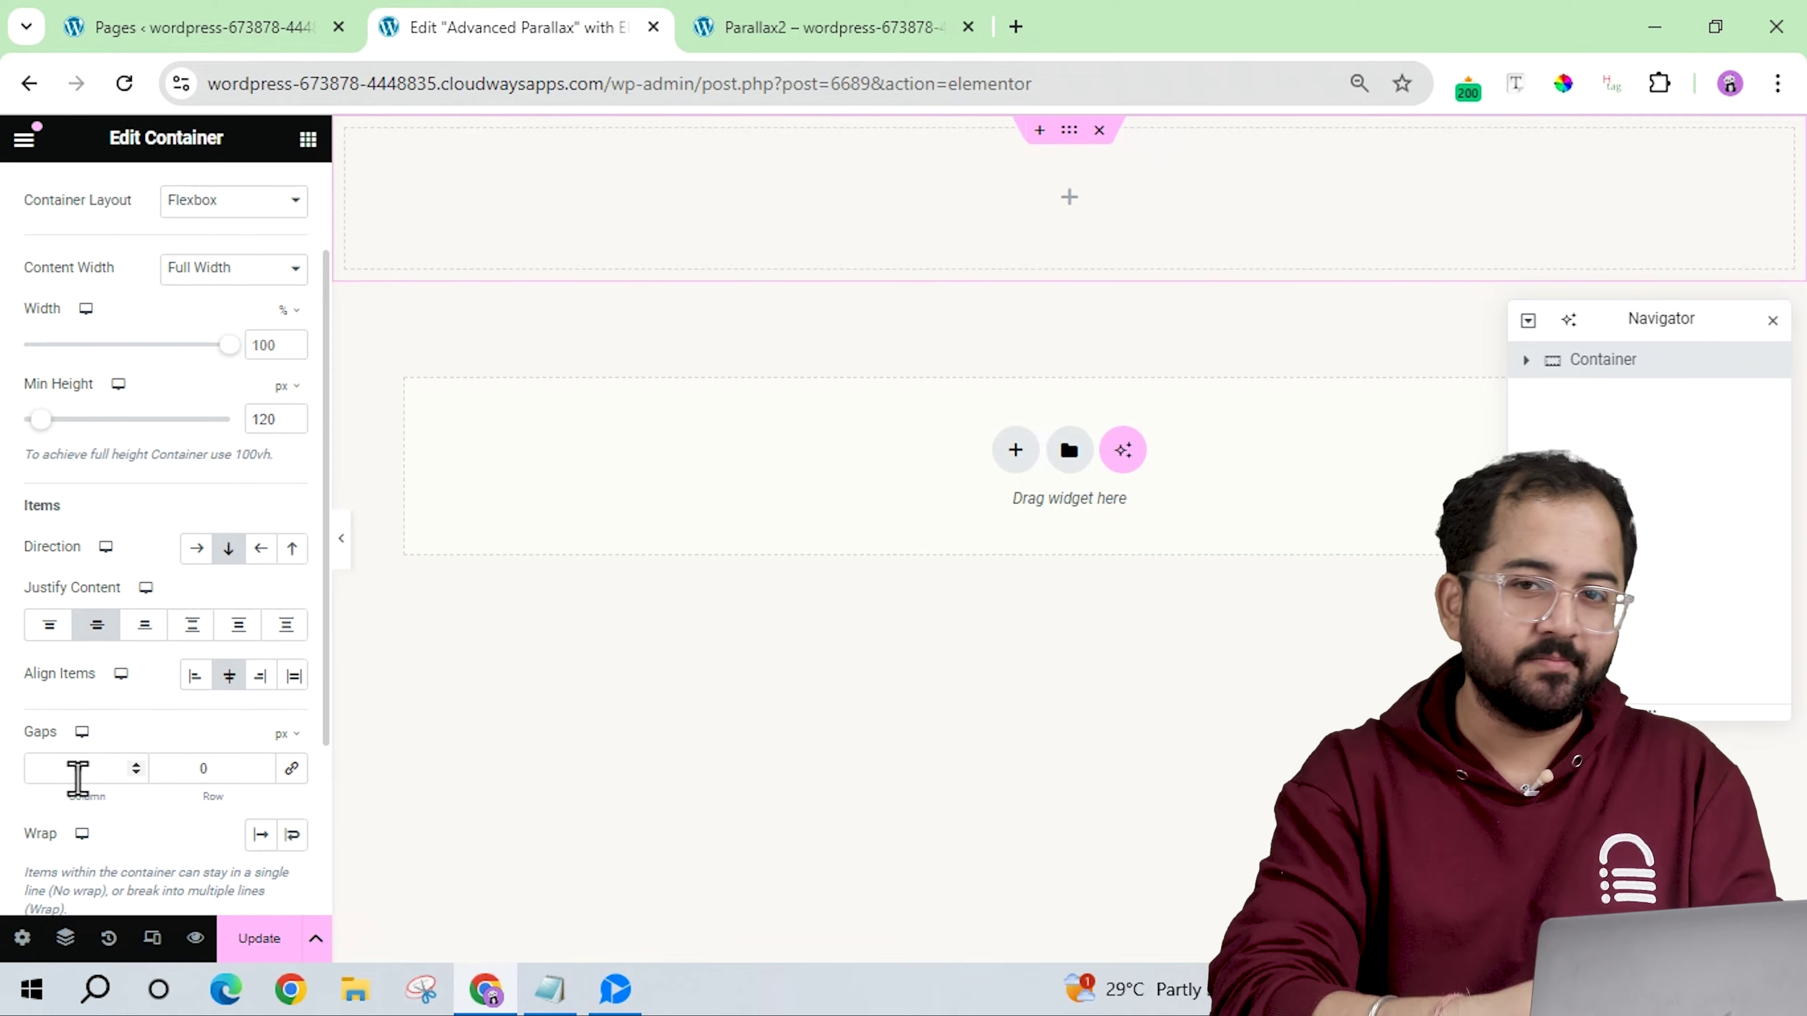
pyautogui.scroll(3, 178, 428)
# Give the container a classic background using the green aurora image at full resolution.
pyautogui.click(159, 203)
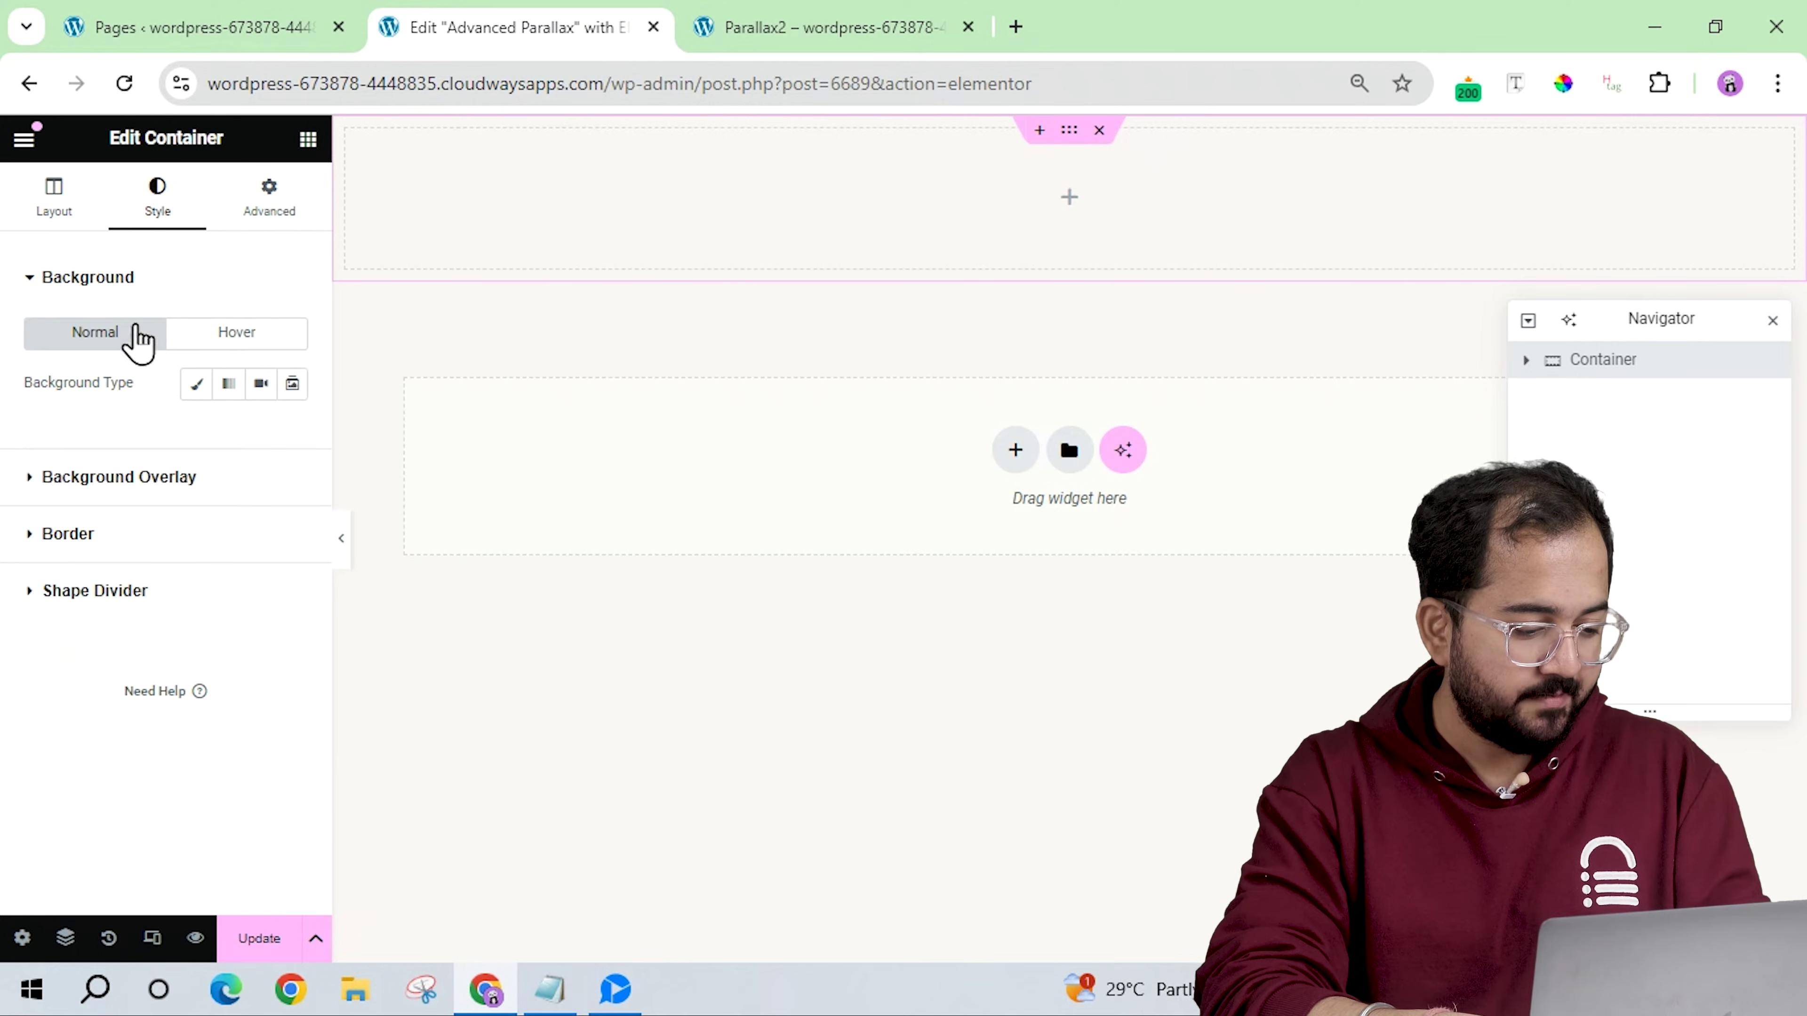
pyautogui.click(193, 386)
pyautogui.click(160, 588)
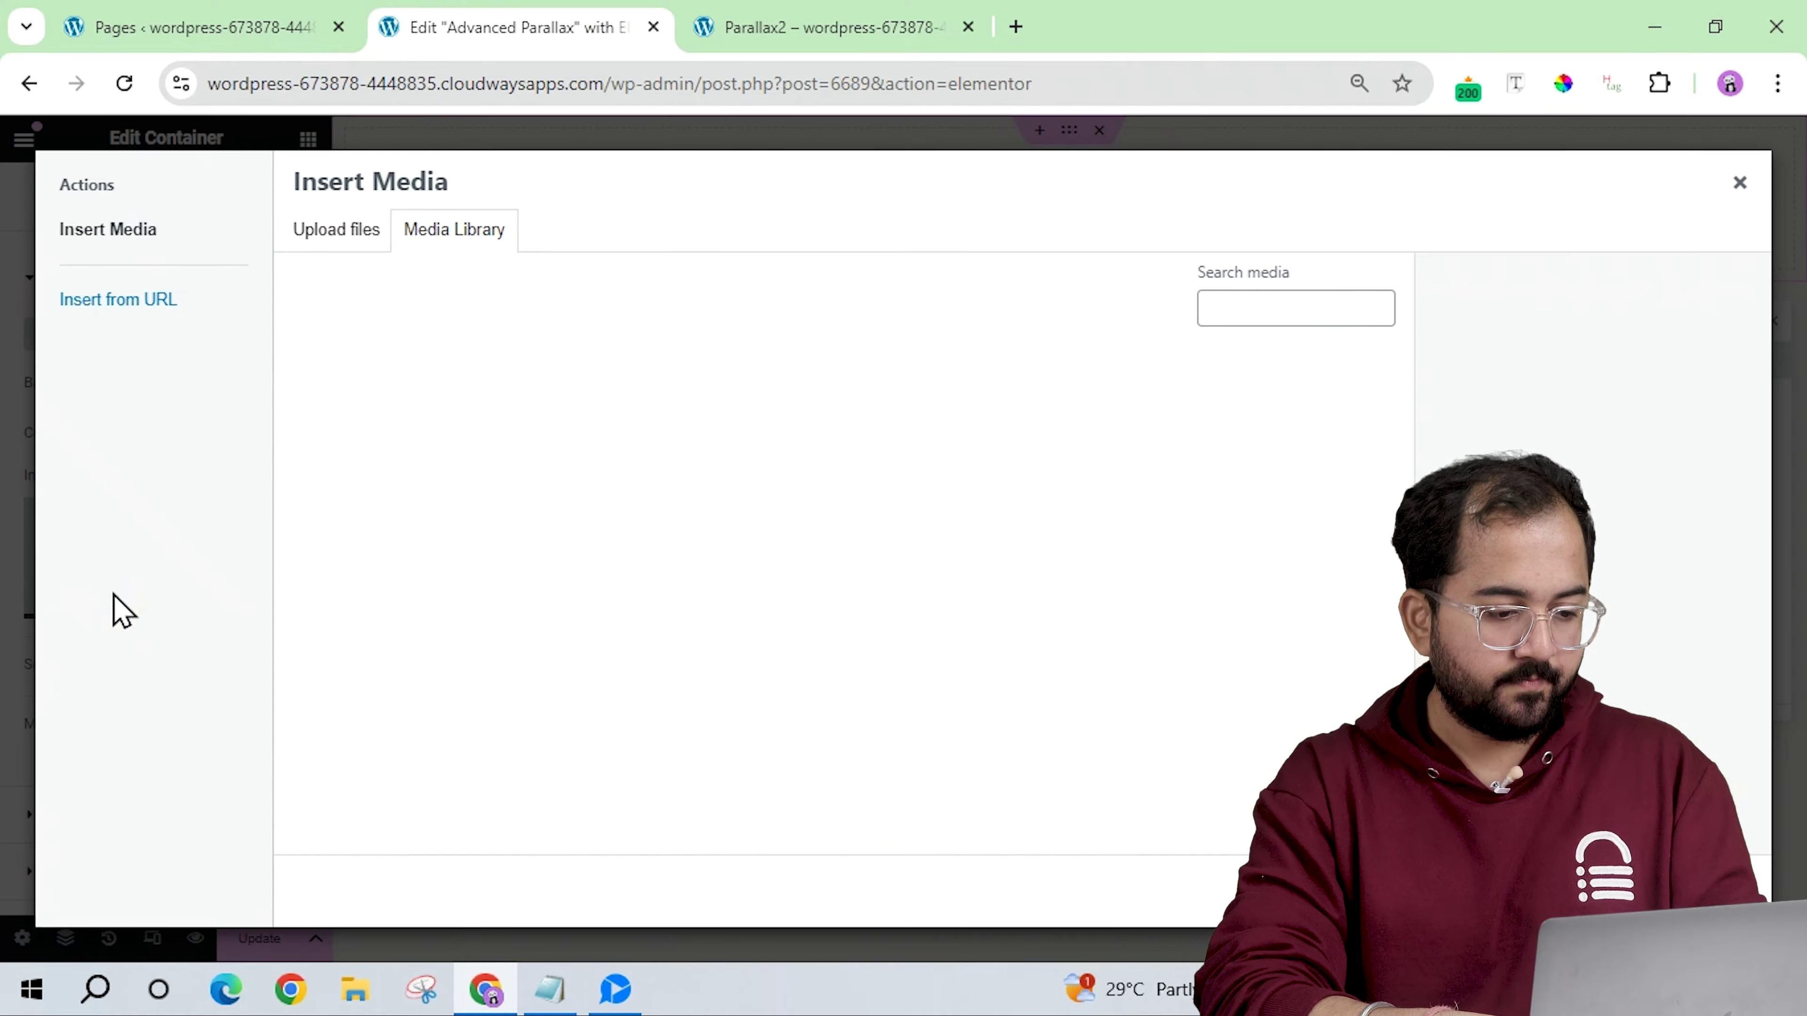
pyautogui.click(937, 517)
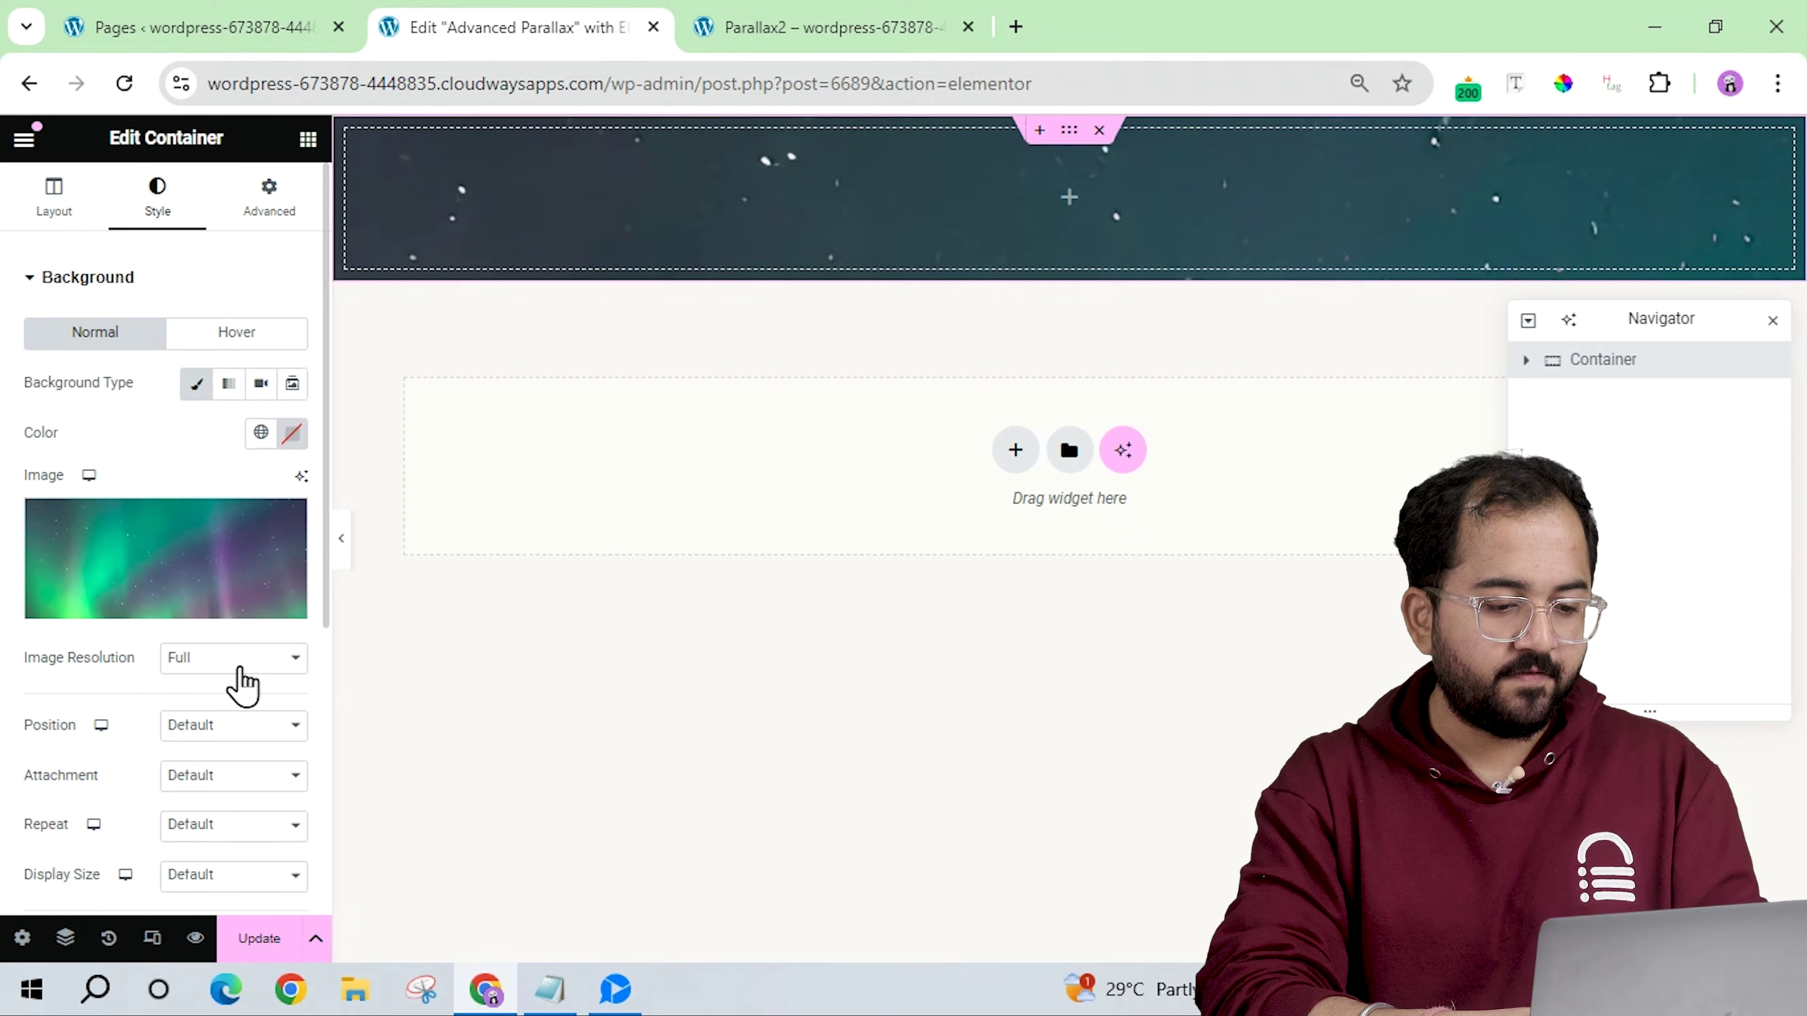
pyautogui.click(234, 658)
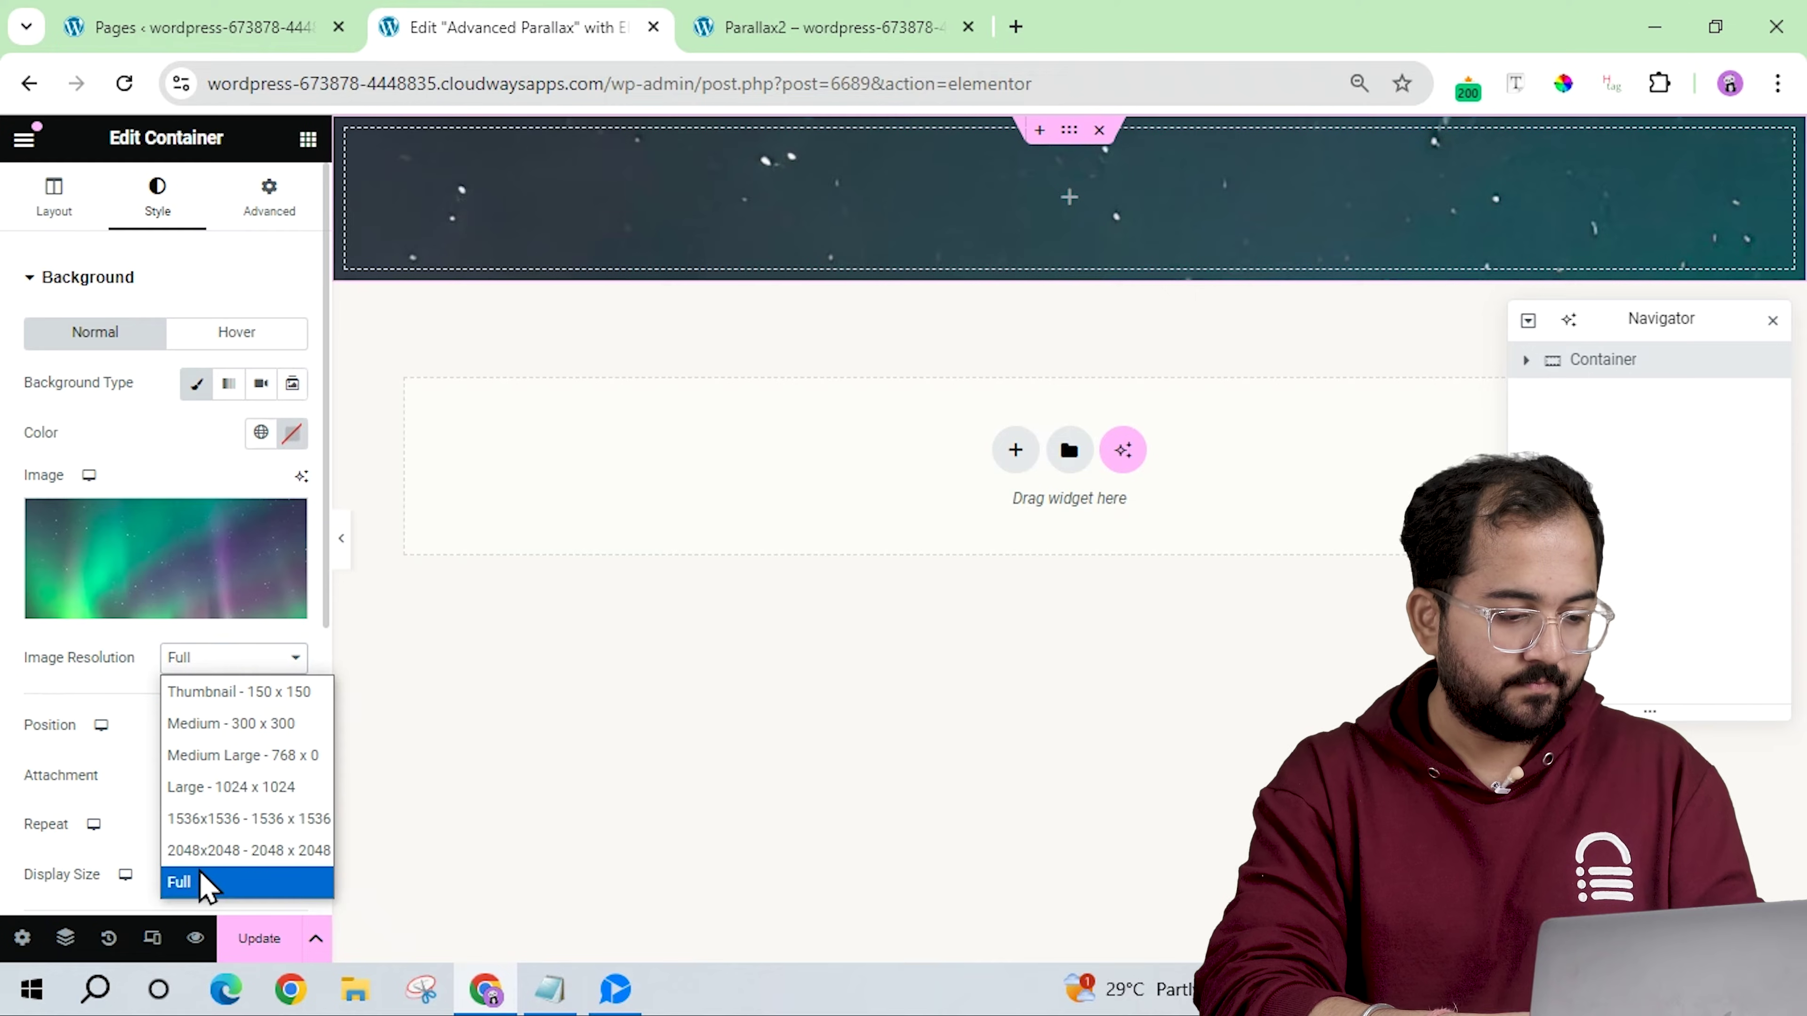
pyautogui.click(206, 883)
# Centre the aurora background, set it to no-repeat and make its attachment fixed.
pyautogui.scroll(-2, 186, 748)
pyautogui.click(210, 598)
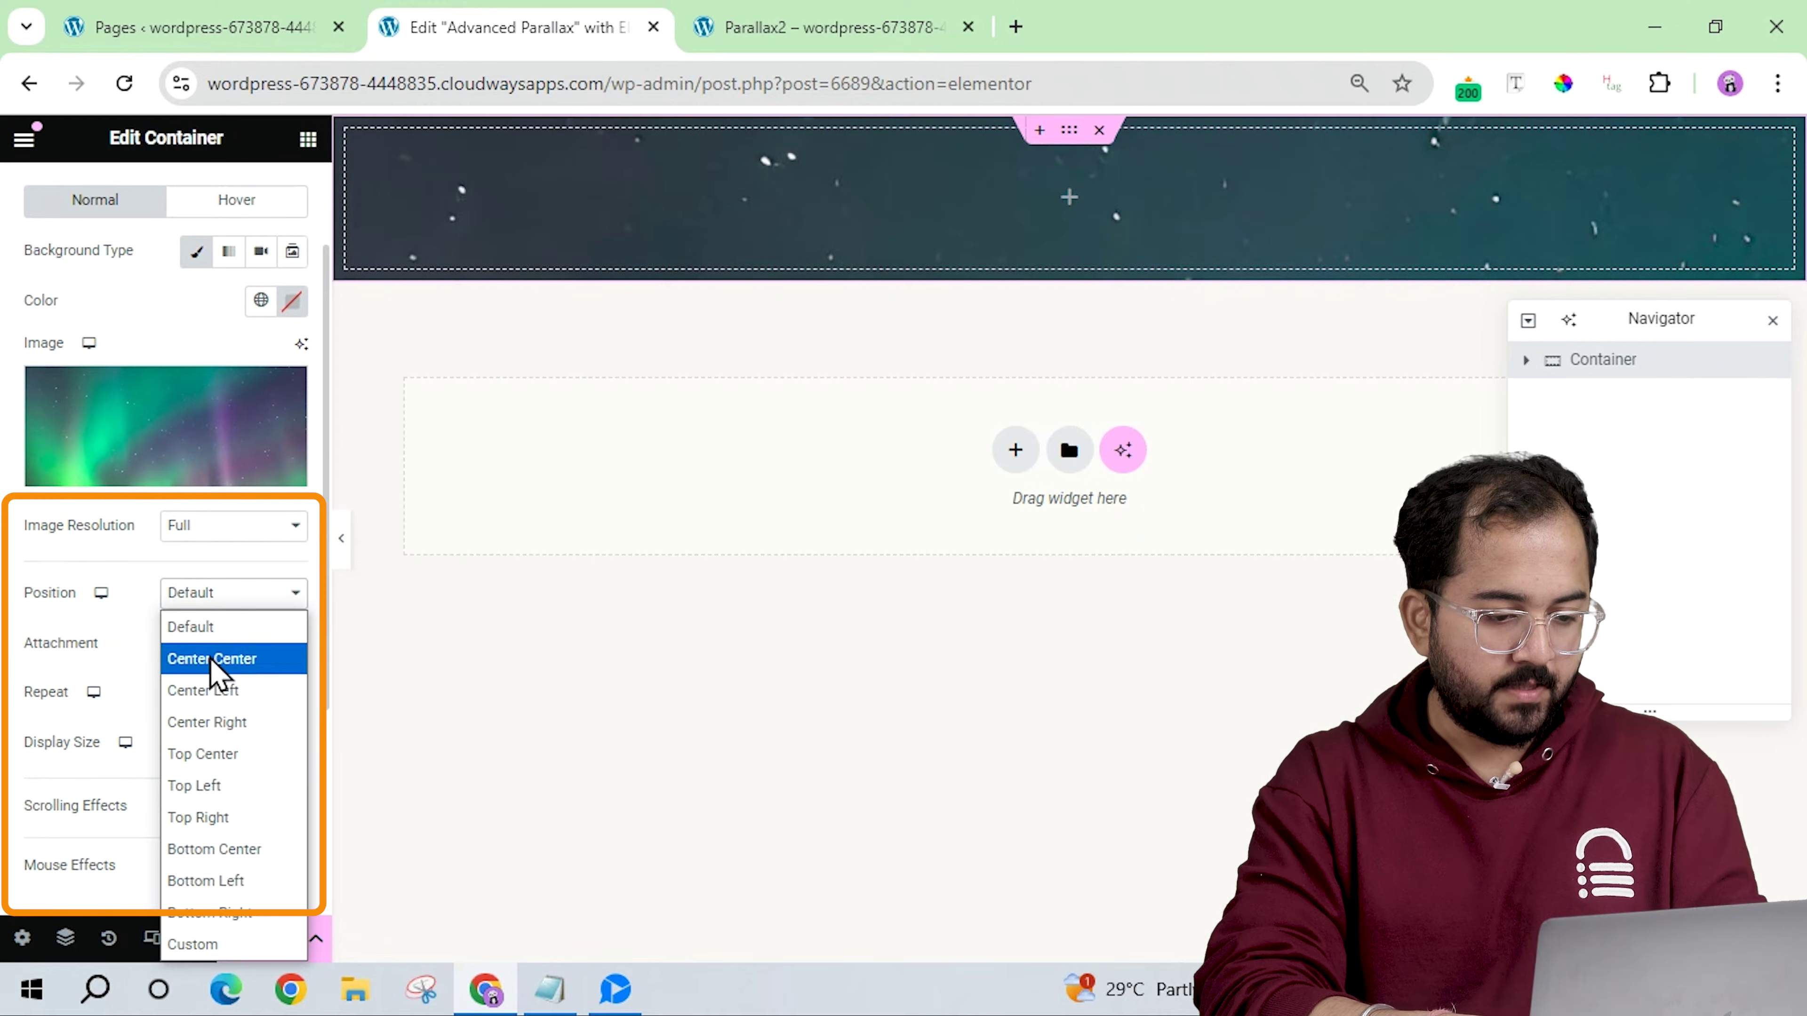
pyautogui.click(214, 661)
pyautogui.click(202, 694)
pyautogui.click(202, 759)
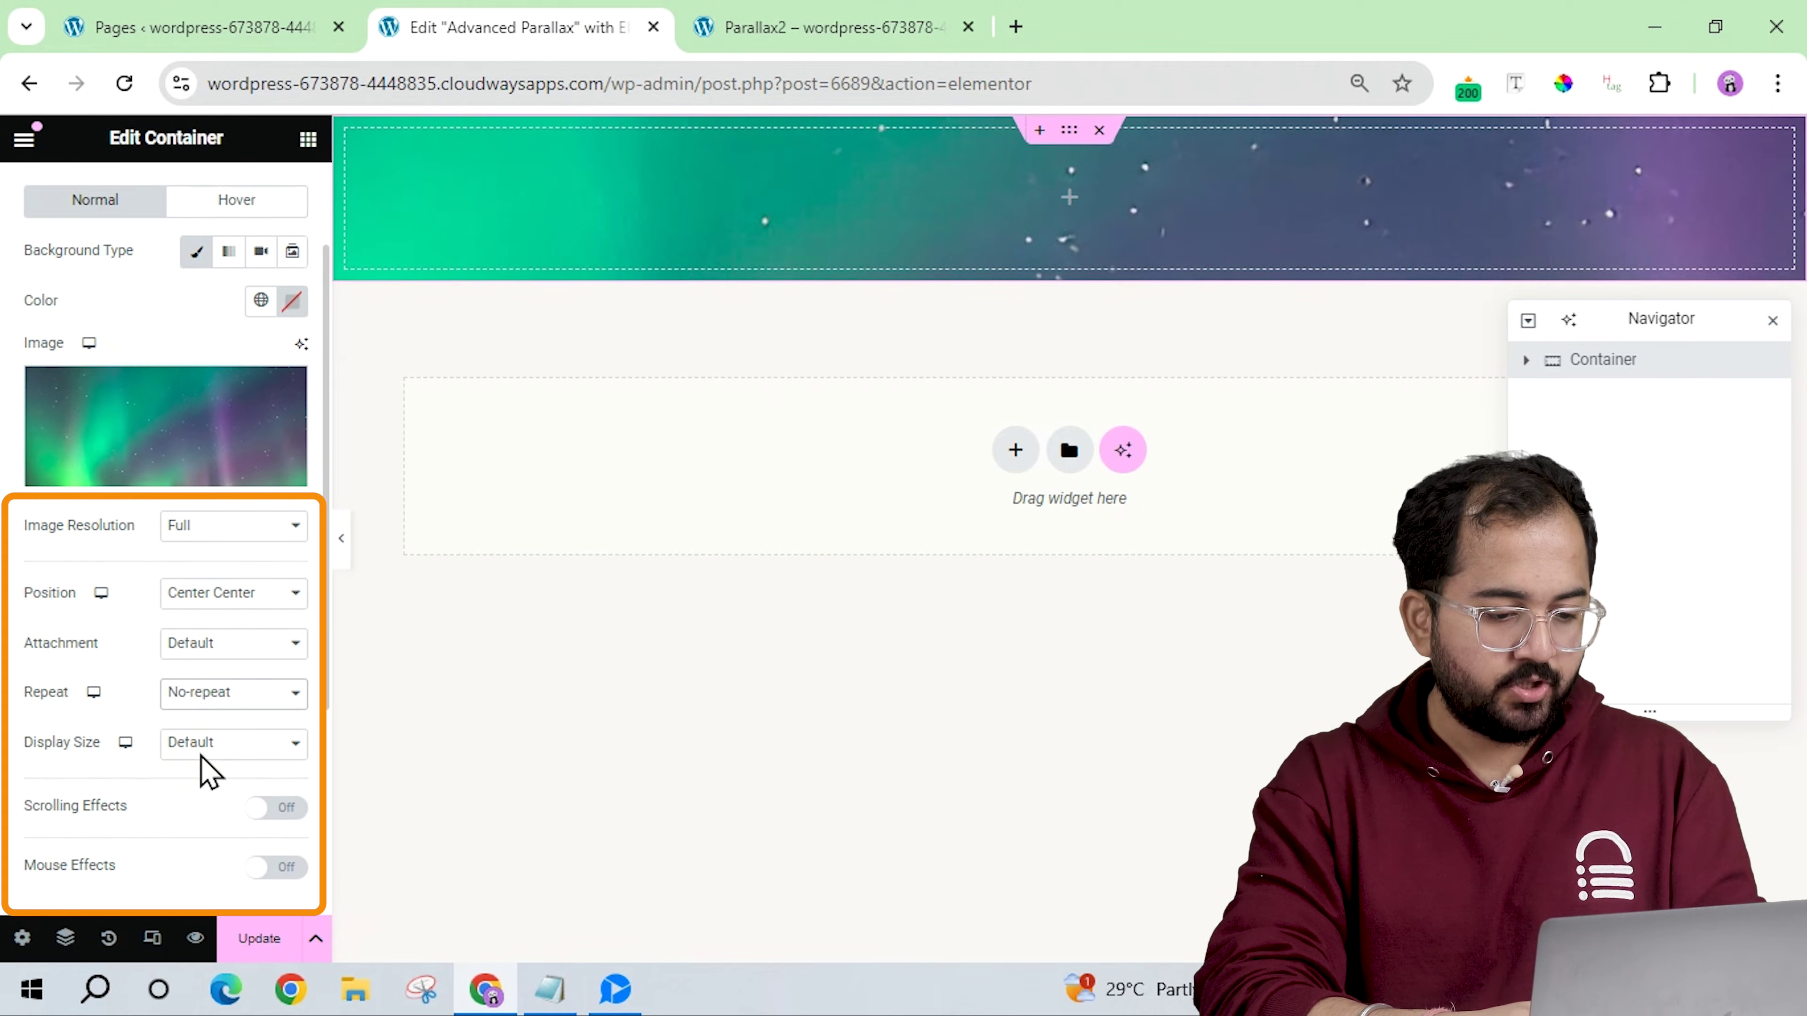
pyautogui.click(214, 648)
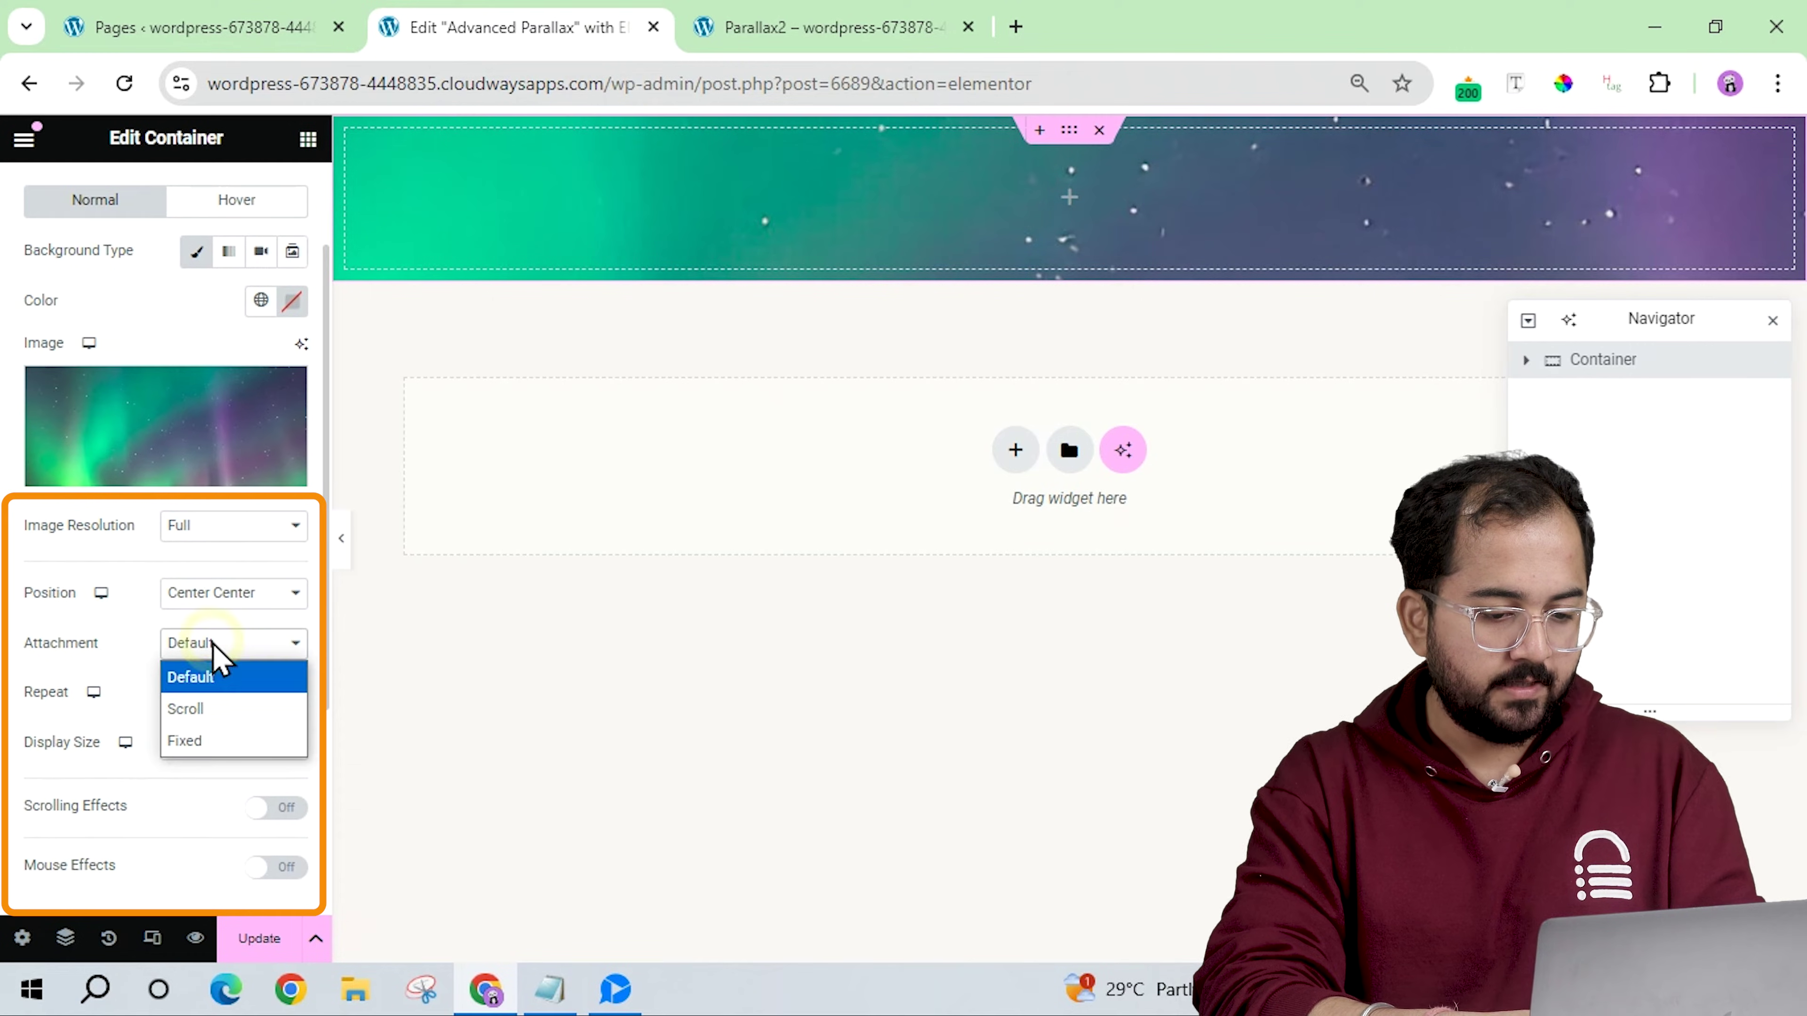
pyautogui.click(209, 740)
# Set the container's minimum height to 120vh and its padding to 0 on all sides.
pyautogui.click(58, 203)
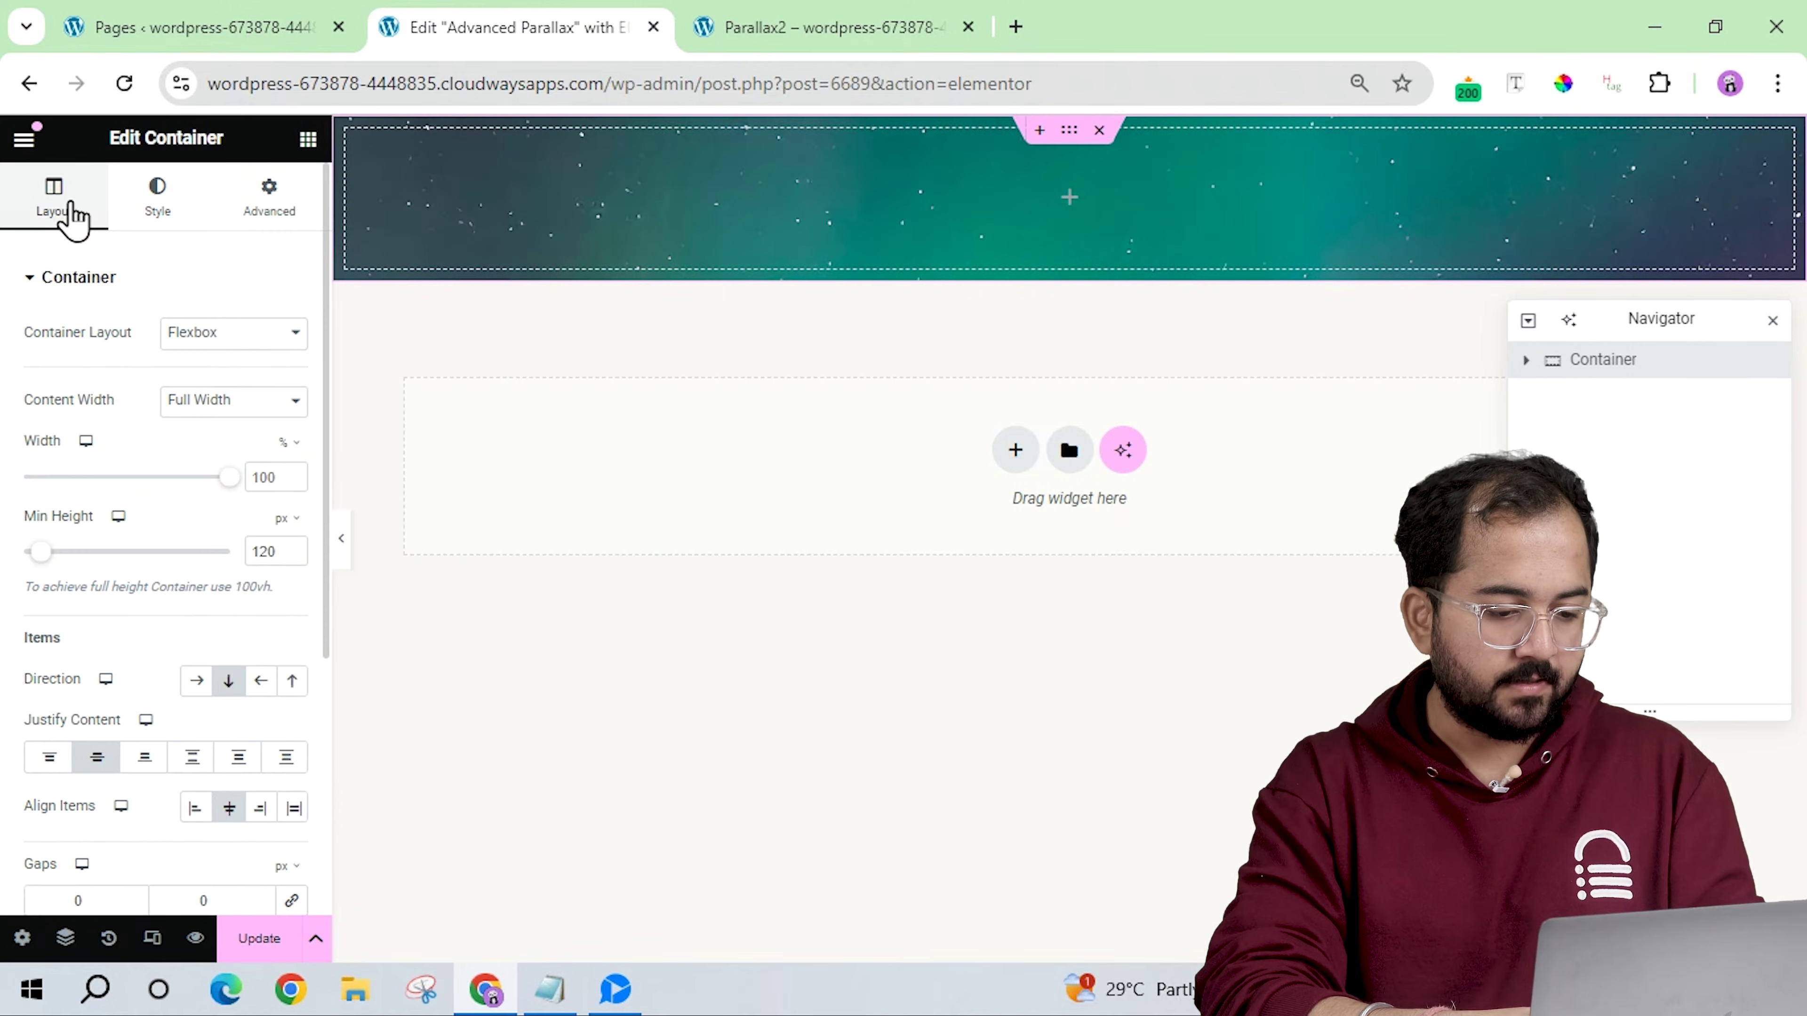
pyautogui.write('120')
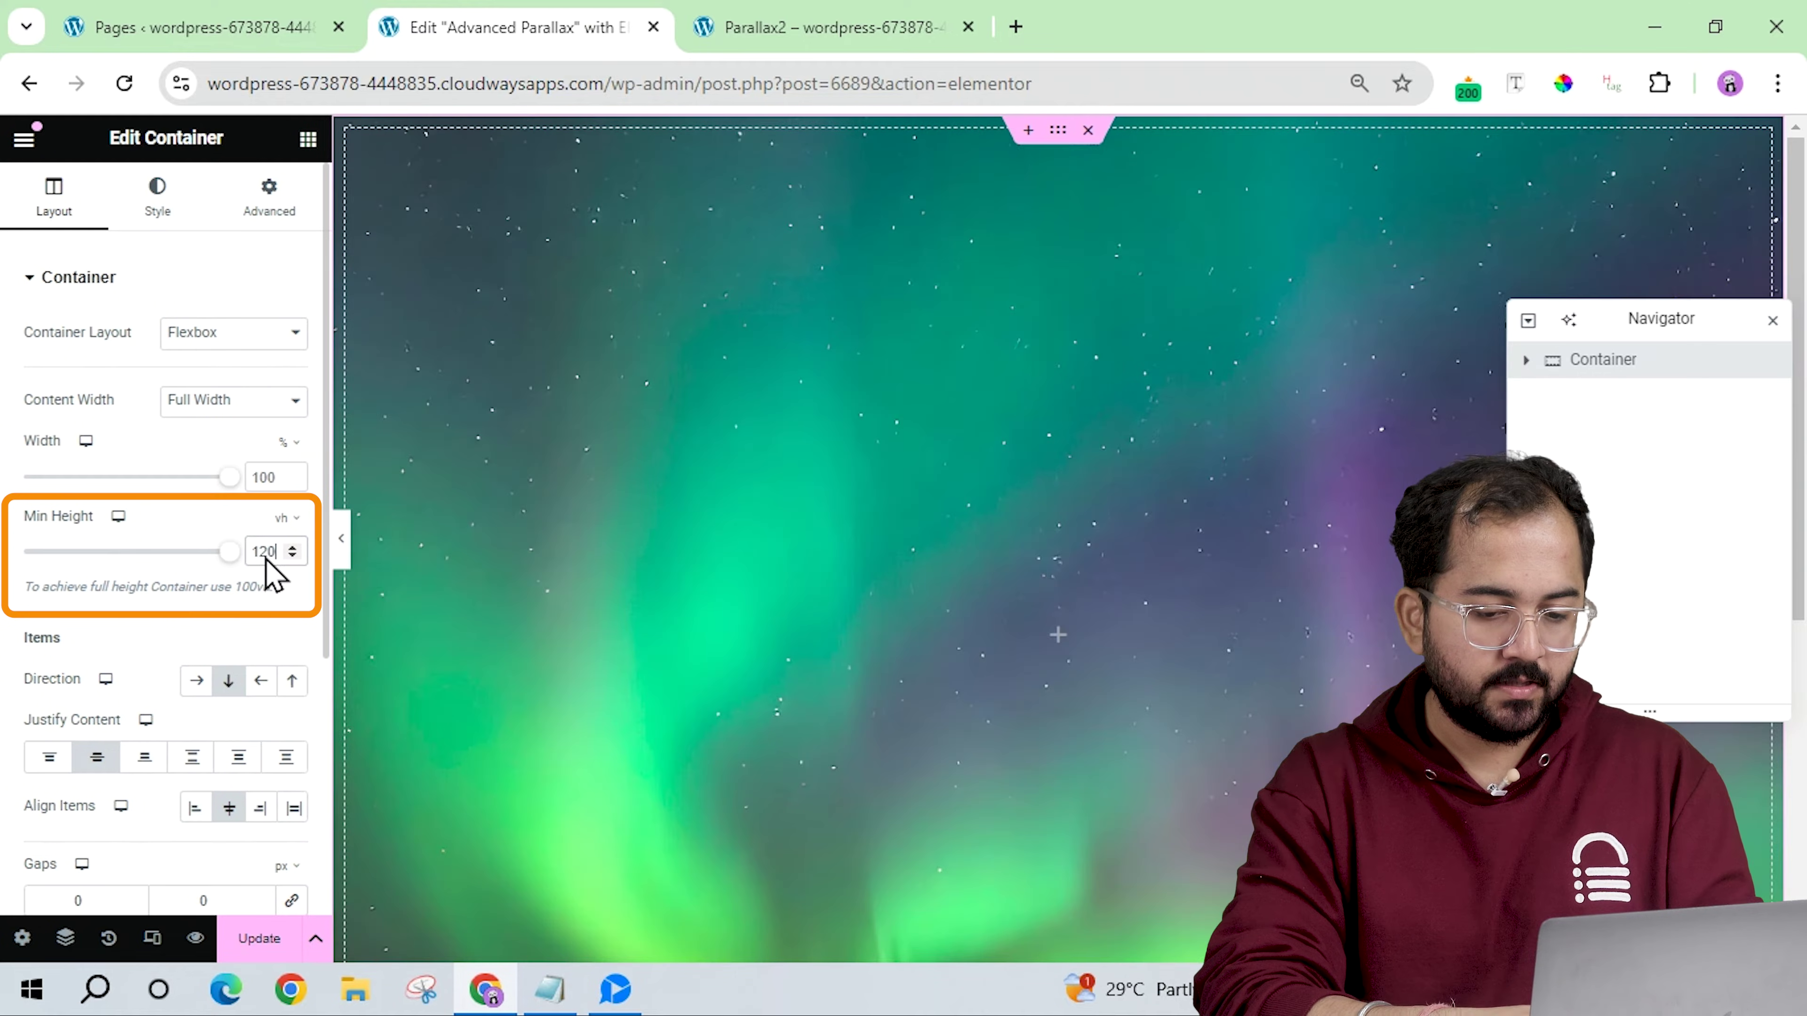
pyautogui.click(274, 206)
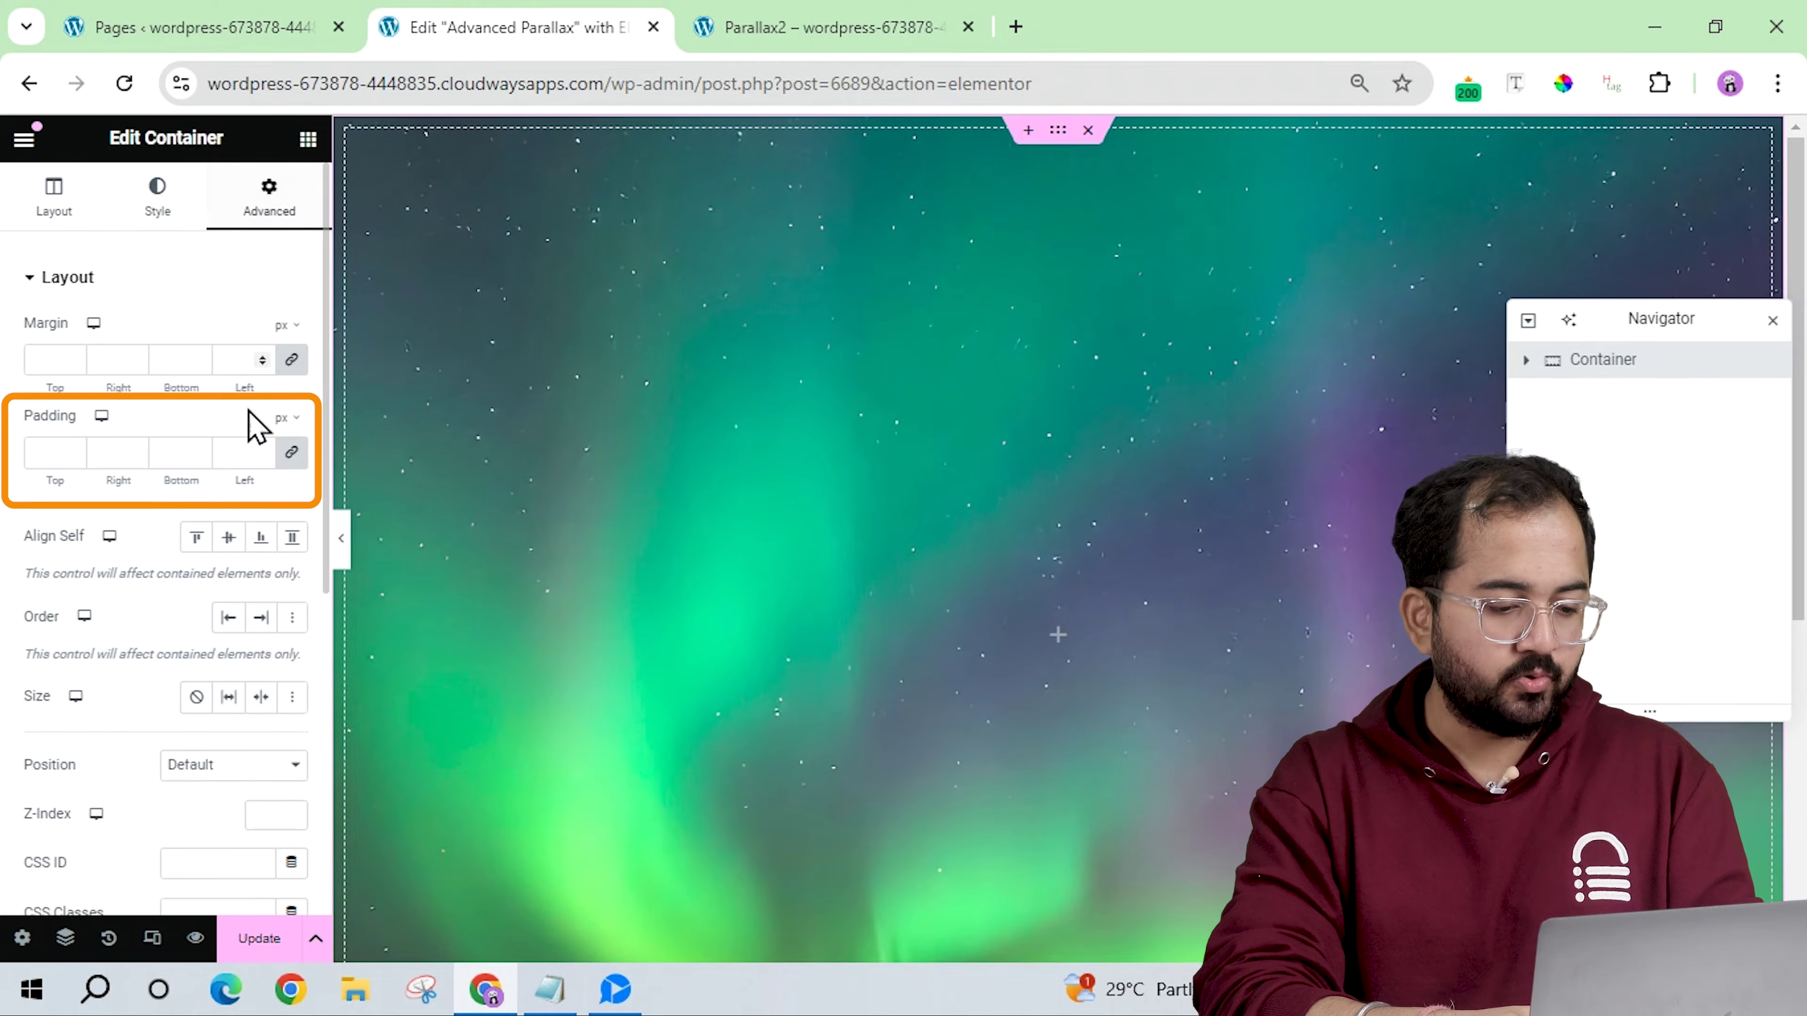
pyautogui.click(292, 454)
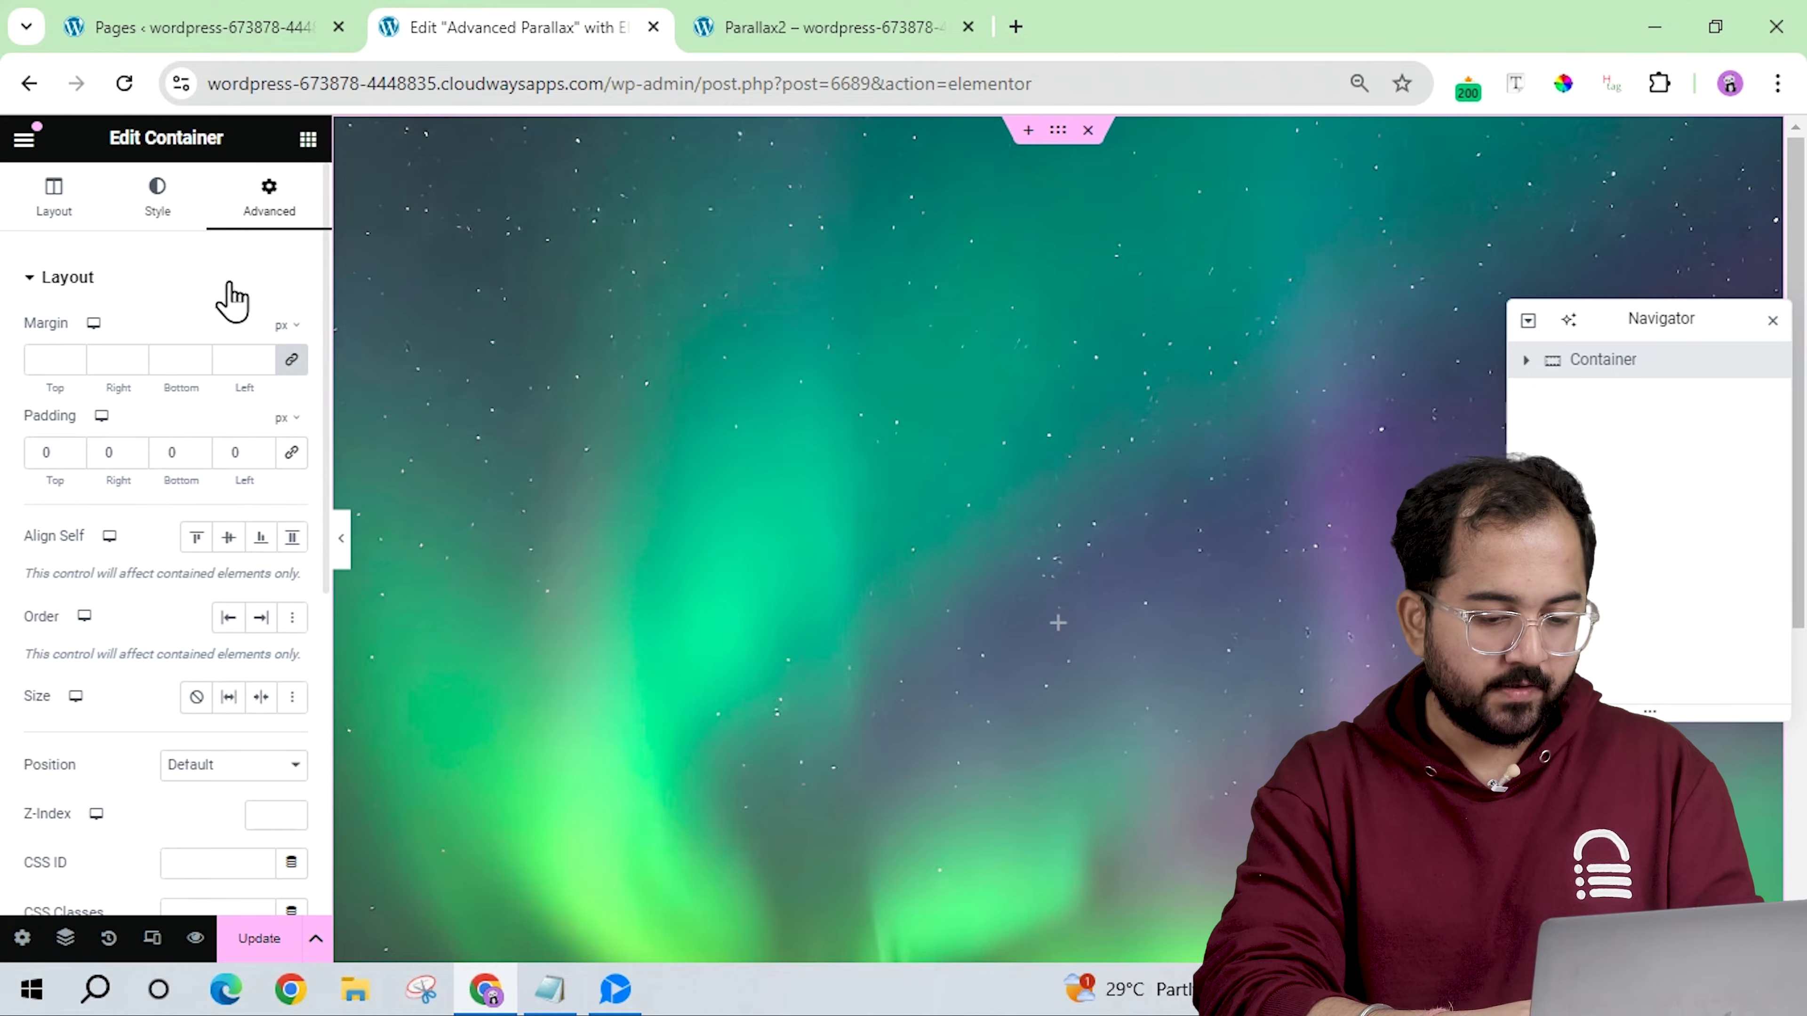
pyautogui.click(306, 146)
# Add an Image widget showing the mountain landscape photo at full resolution.
pyautogui.moveTo(243, 570); pyautogui.dragTo(751, 637)
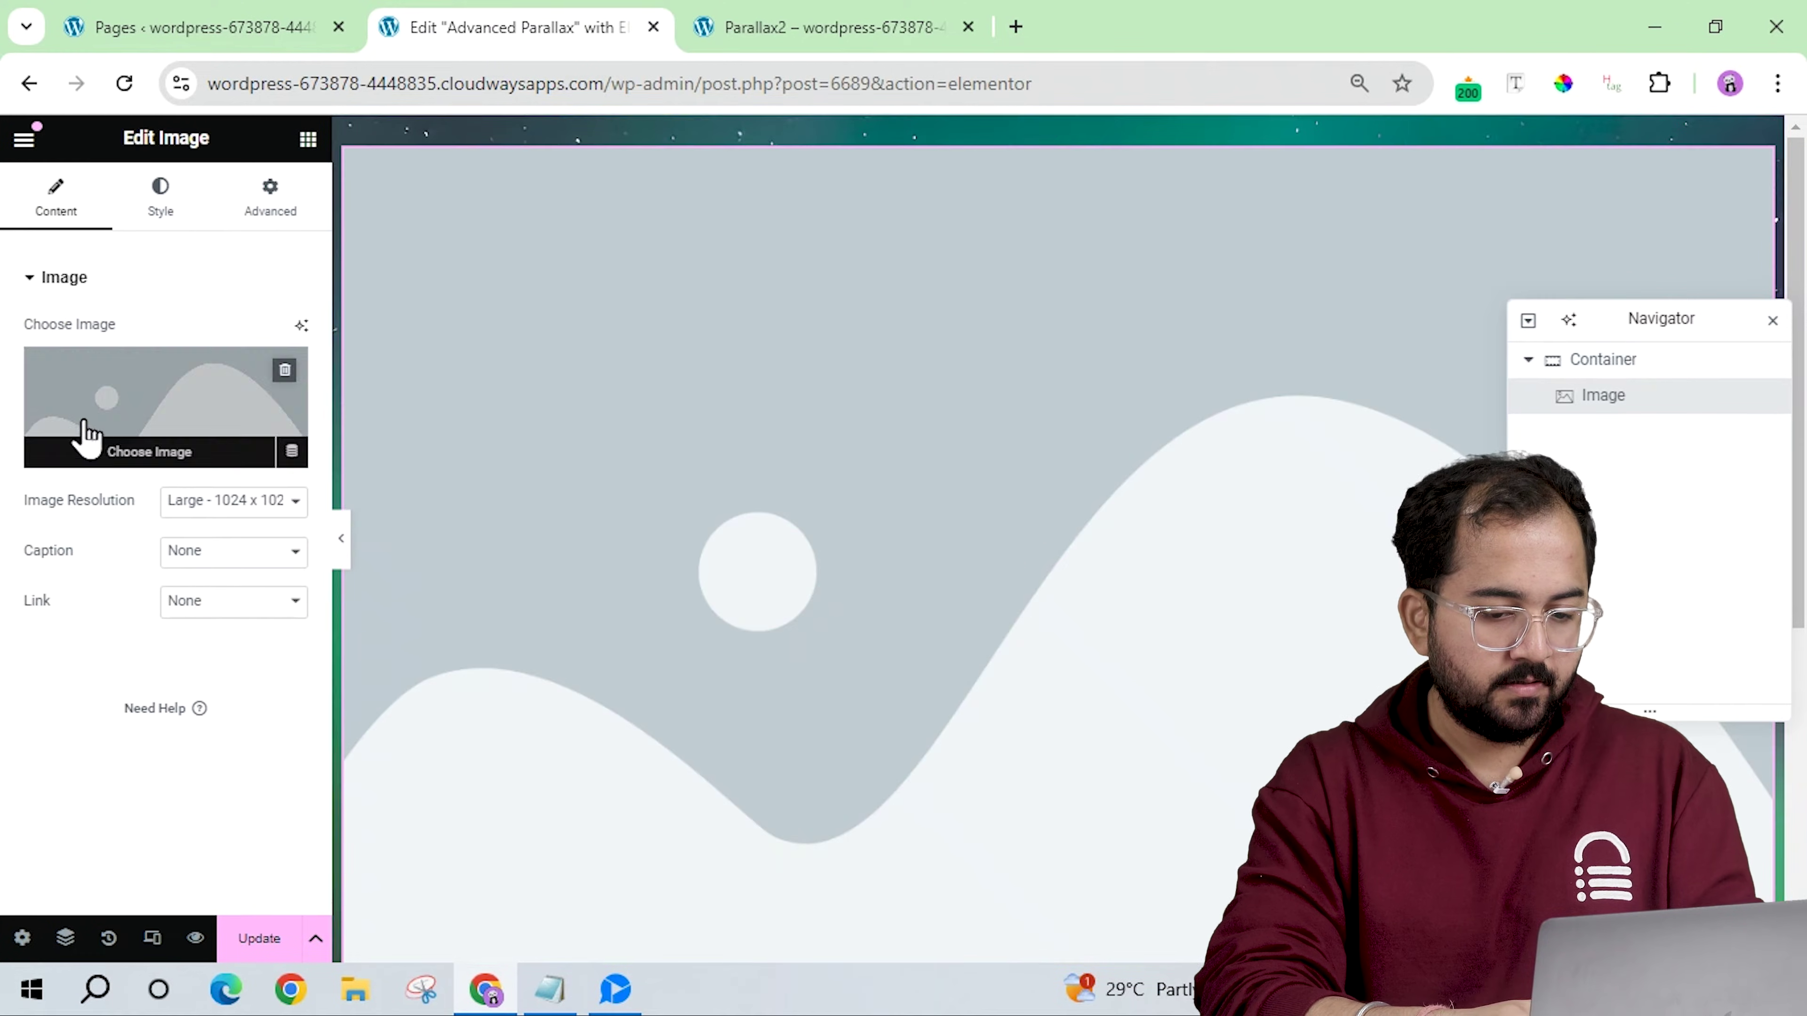
pyautogui.click(86, 438)
pyautogui.scroll(-1, 900, 524)
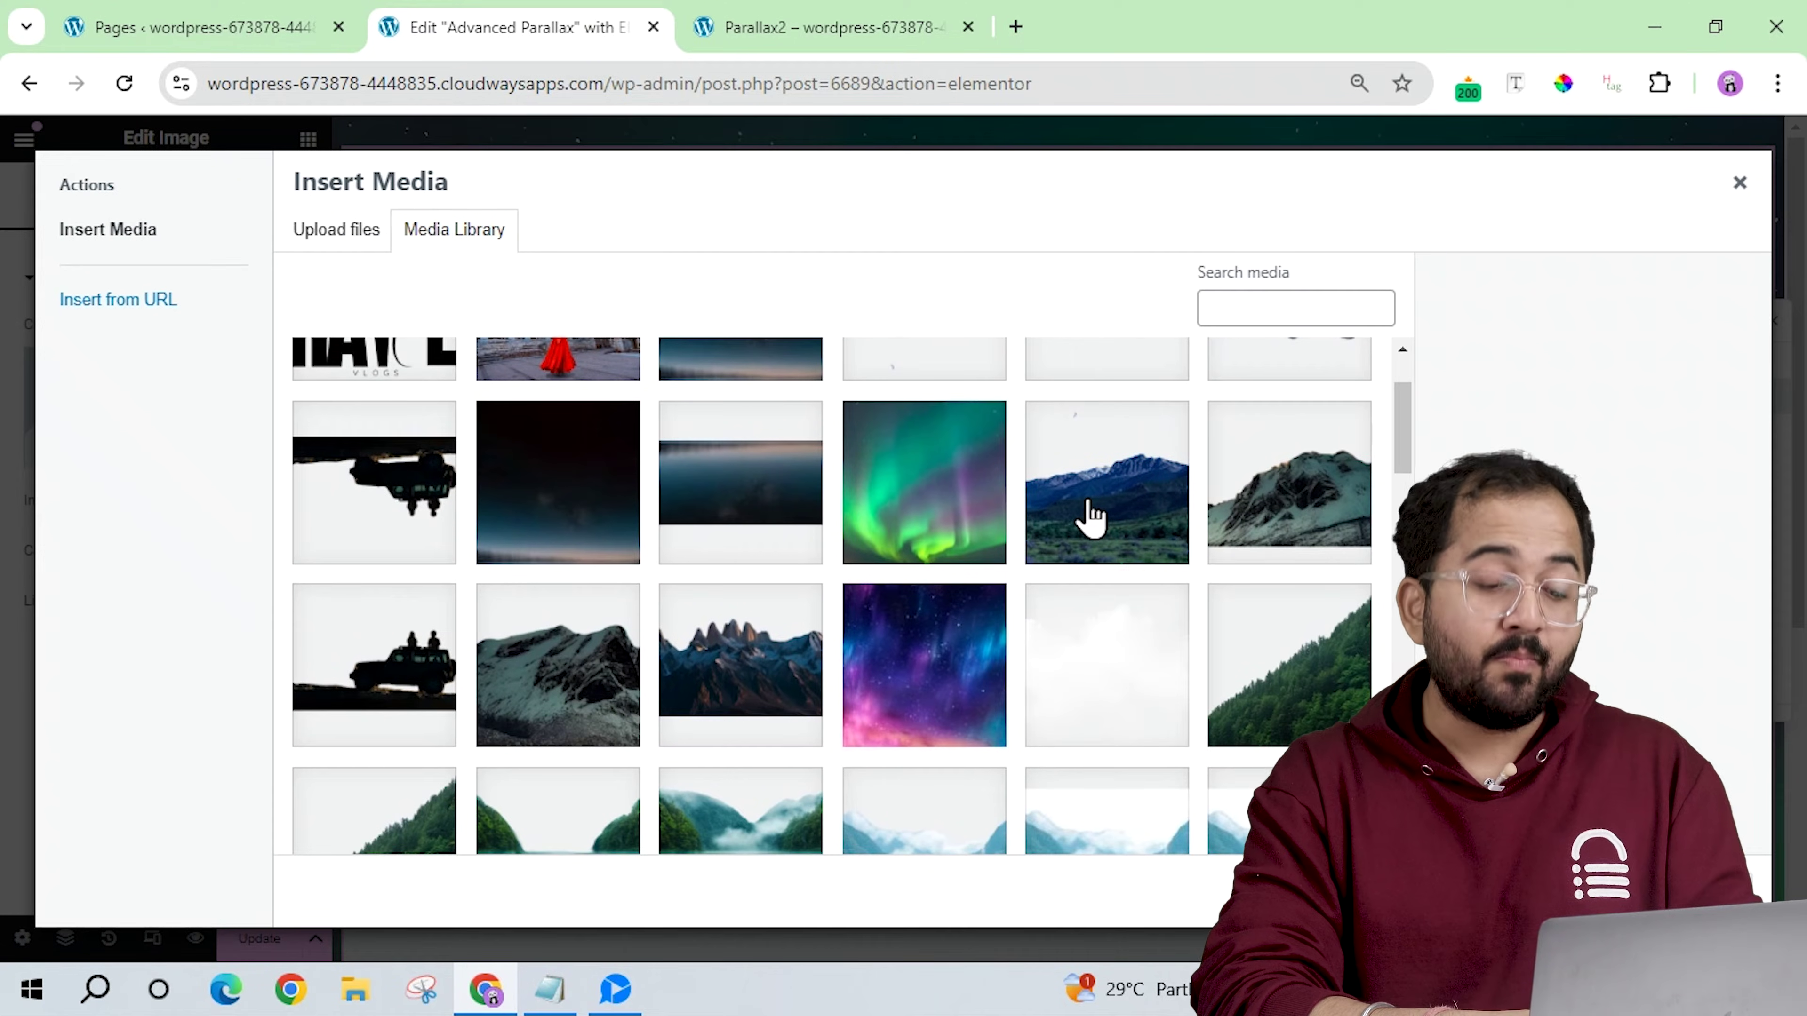
pyautogui.click(1088, 518)
pyautogui.click(1707, 884)
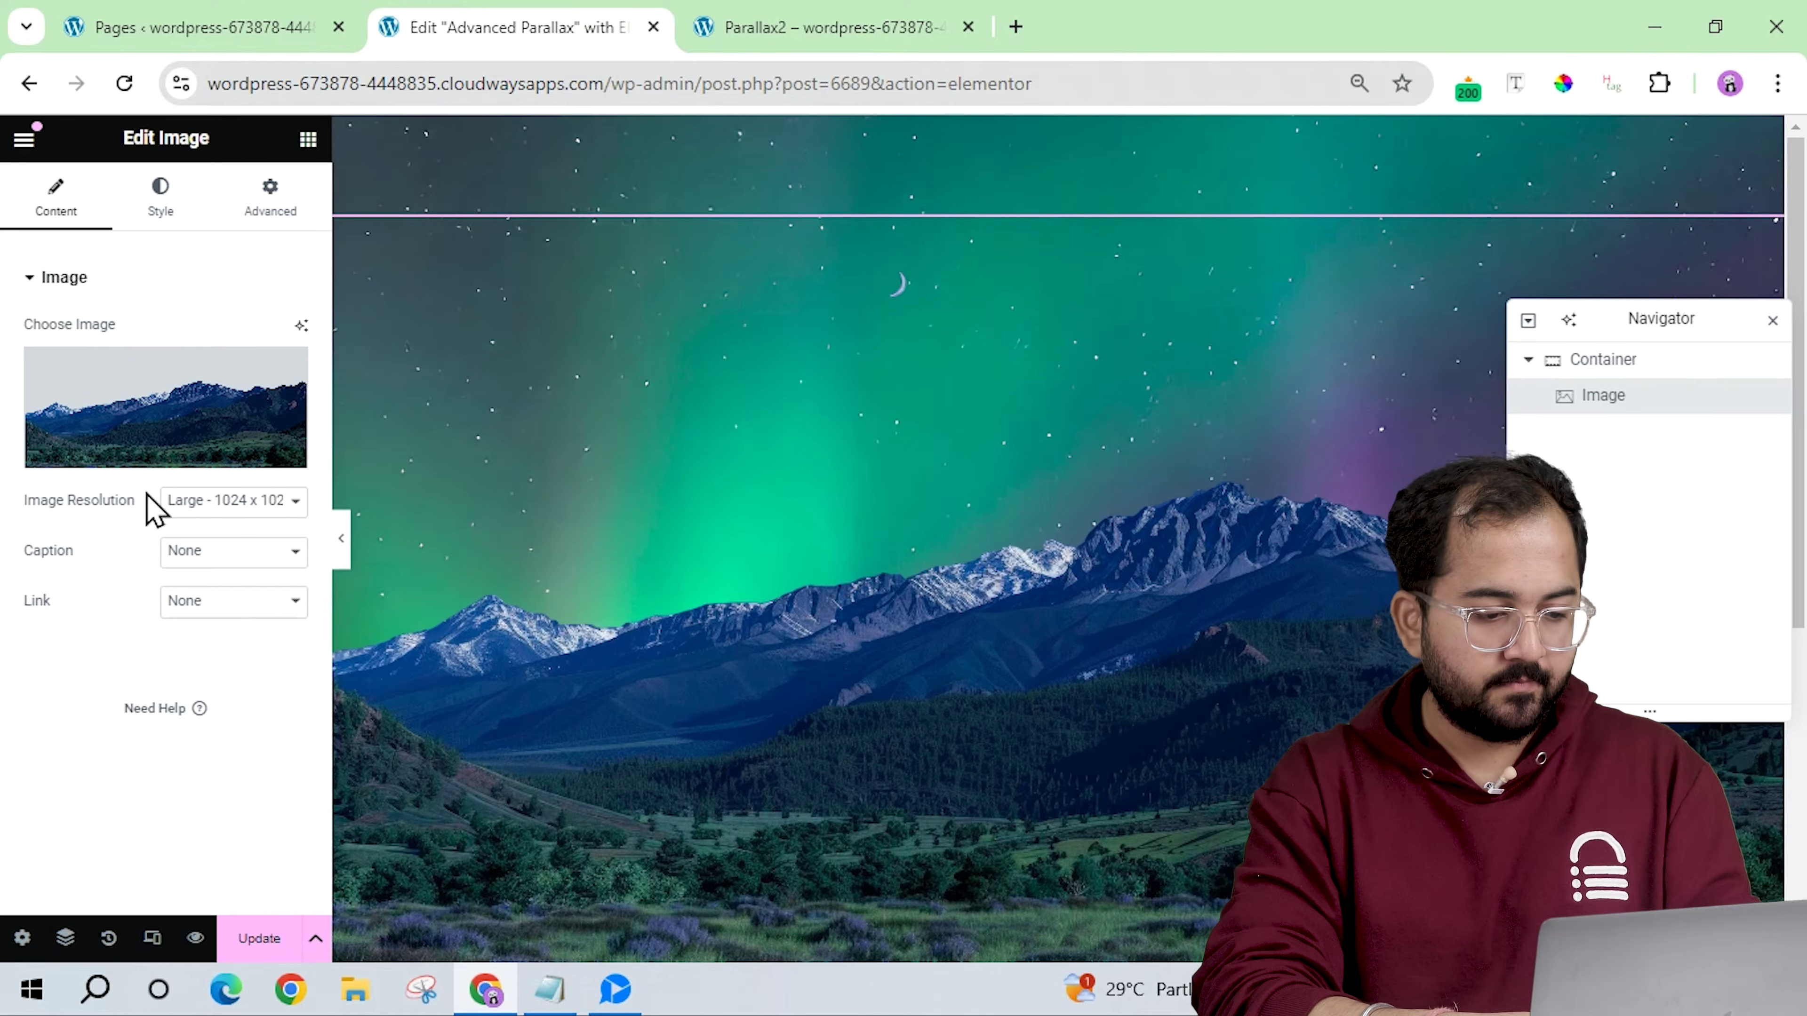
pyautogui.click(189, 505)
pyautogui.click(189, 726)
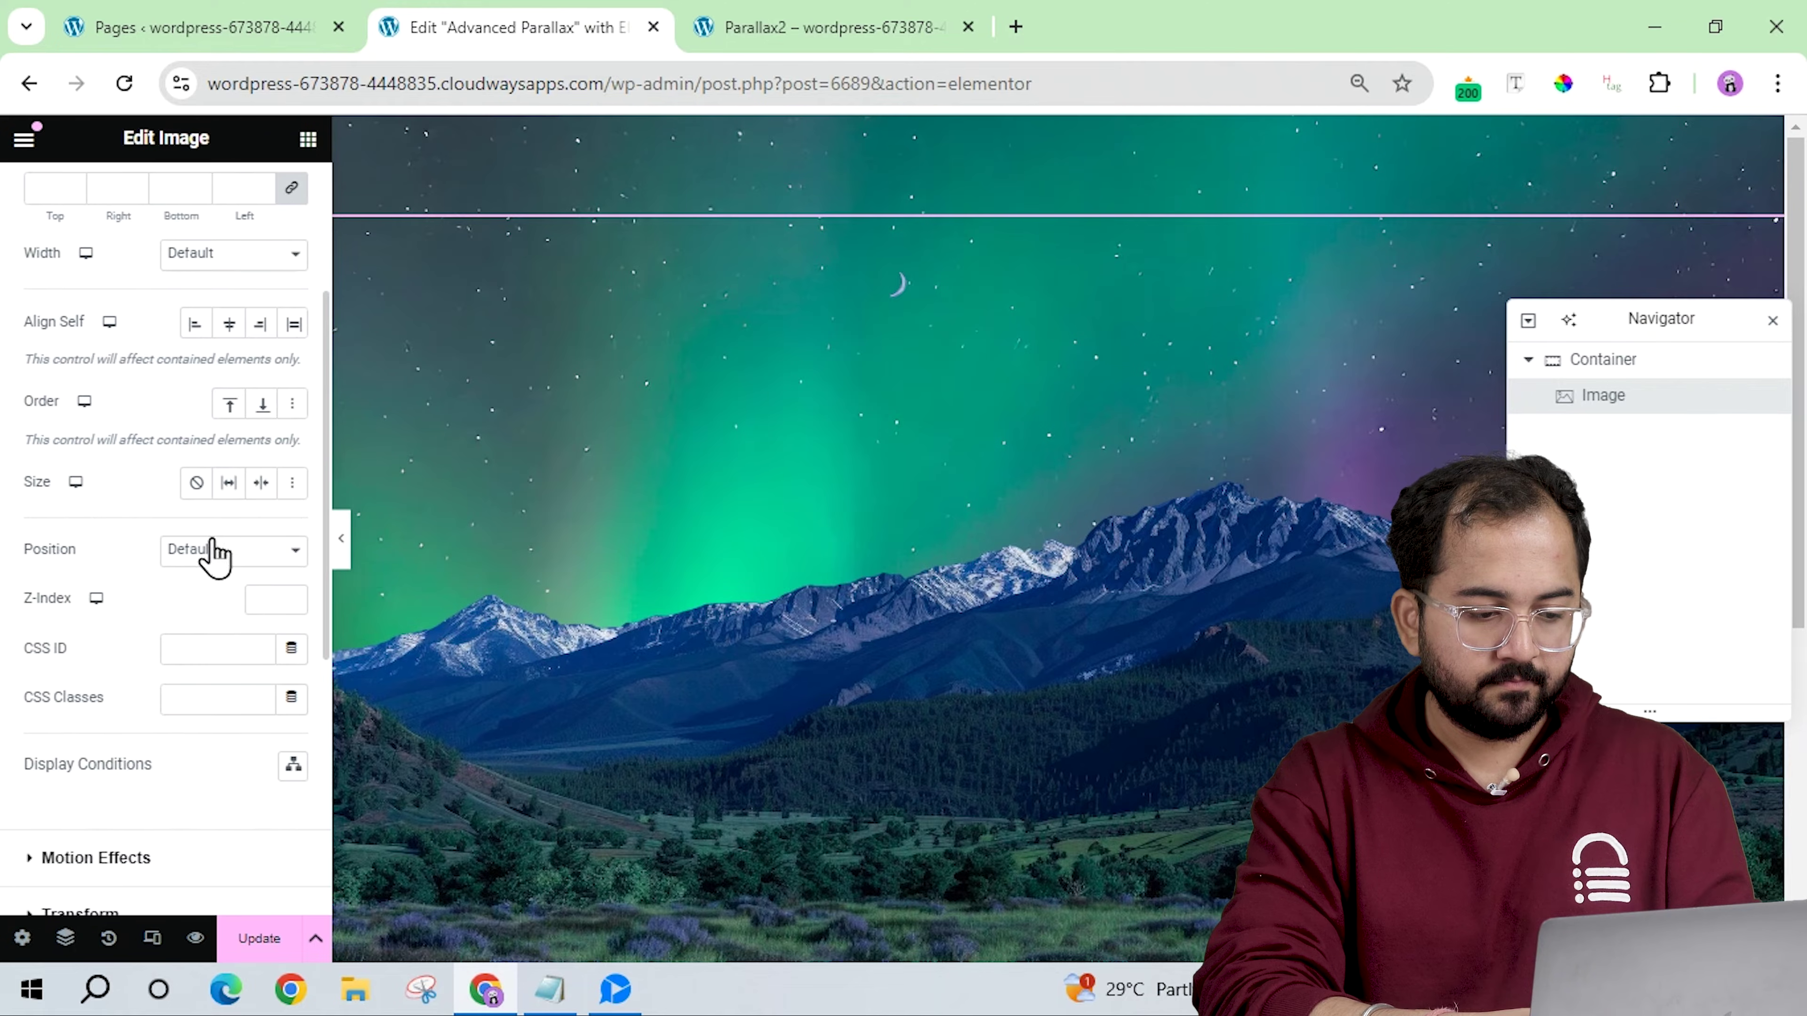
# Position the mountain image absolutely at the bottom with a -200 px offset.
pyautogui.click(235, 559)
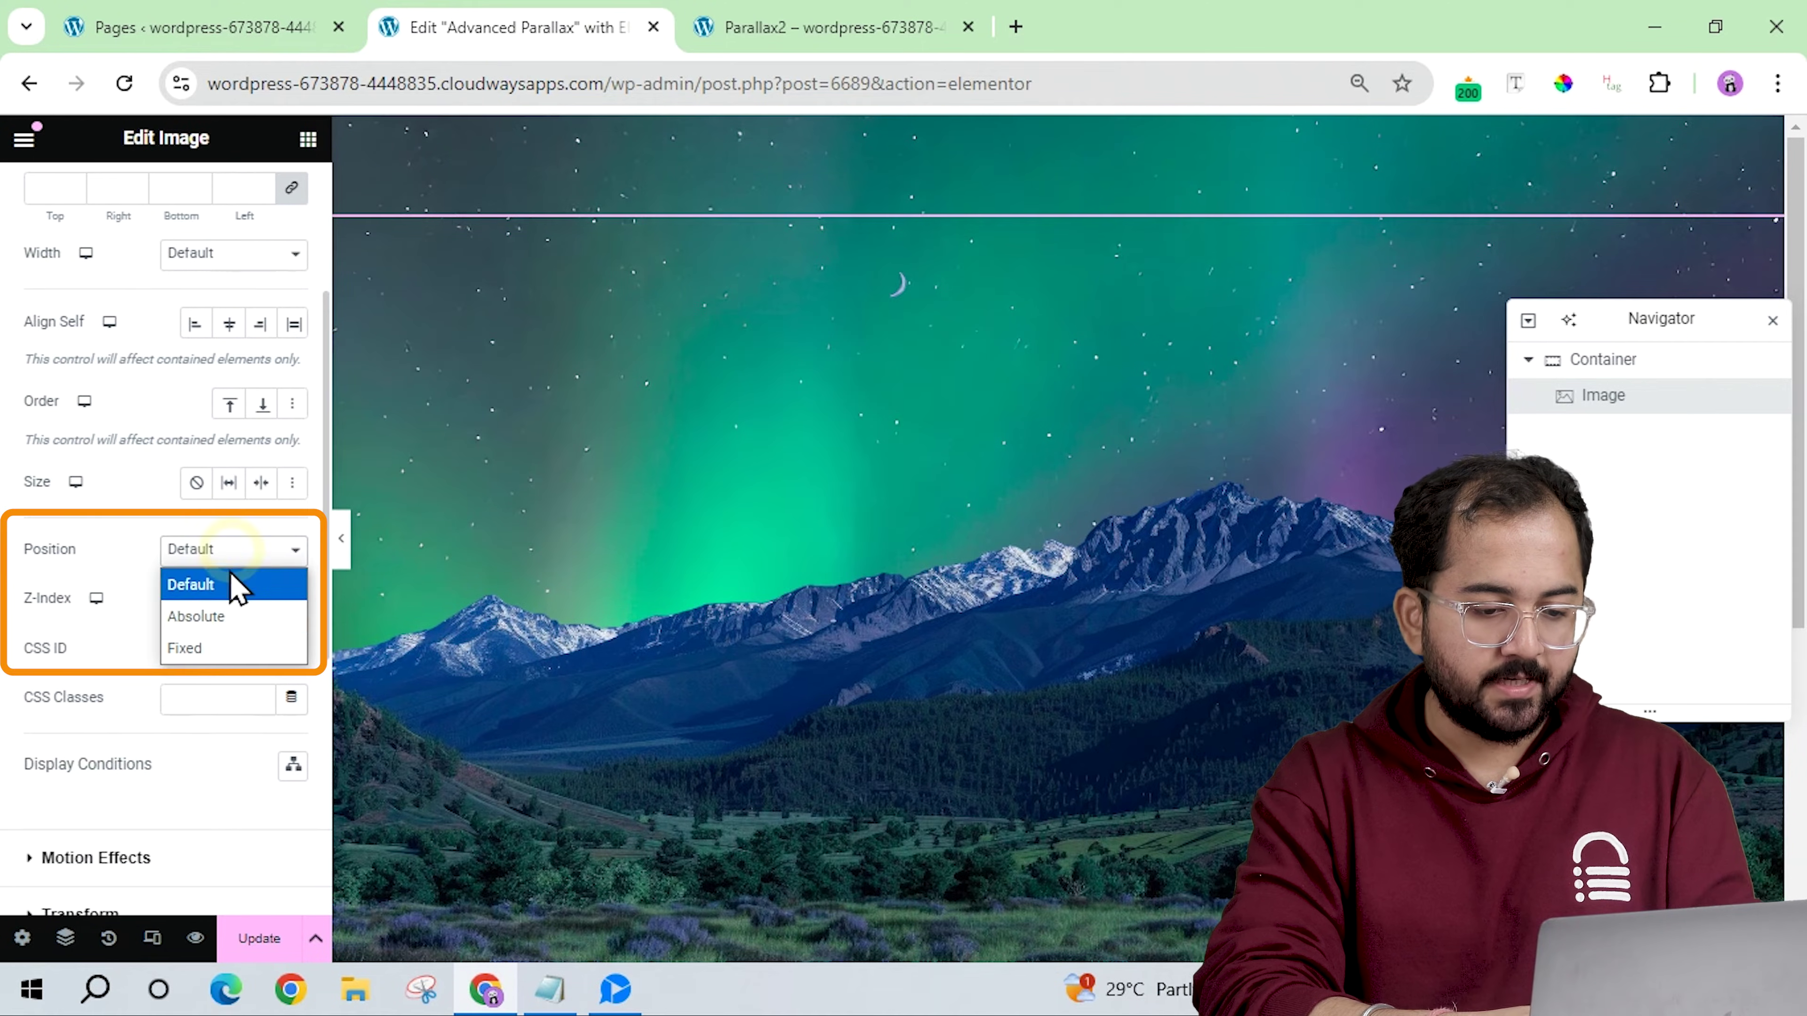
pyautogui.click(222, 616)
pyautogui.scroll(-4, 222, 616)
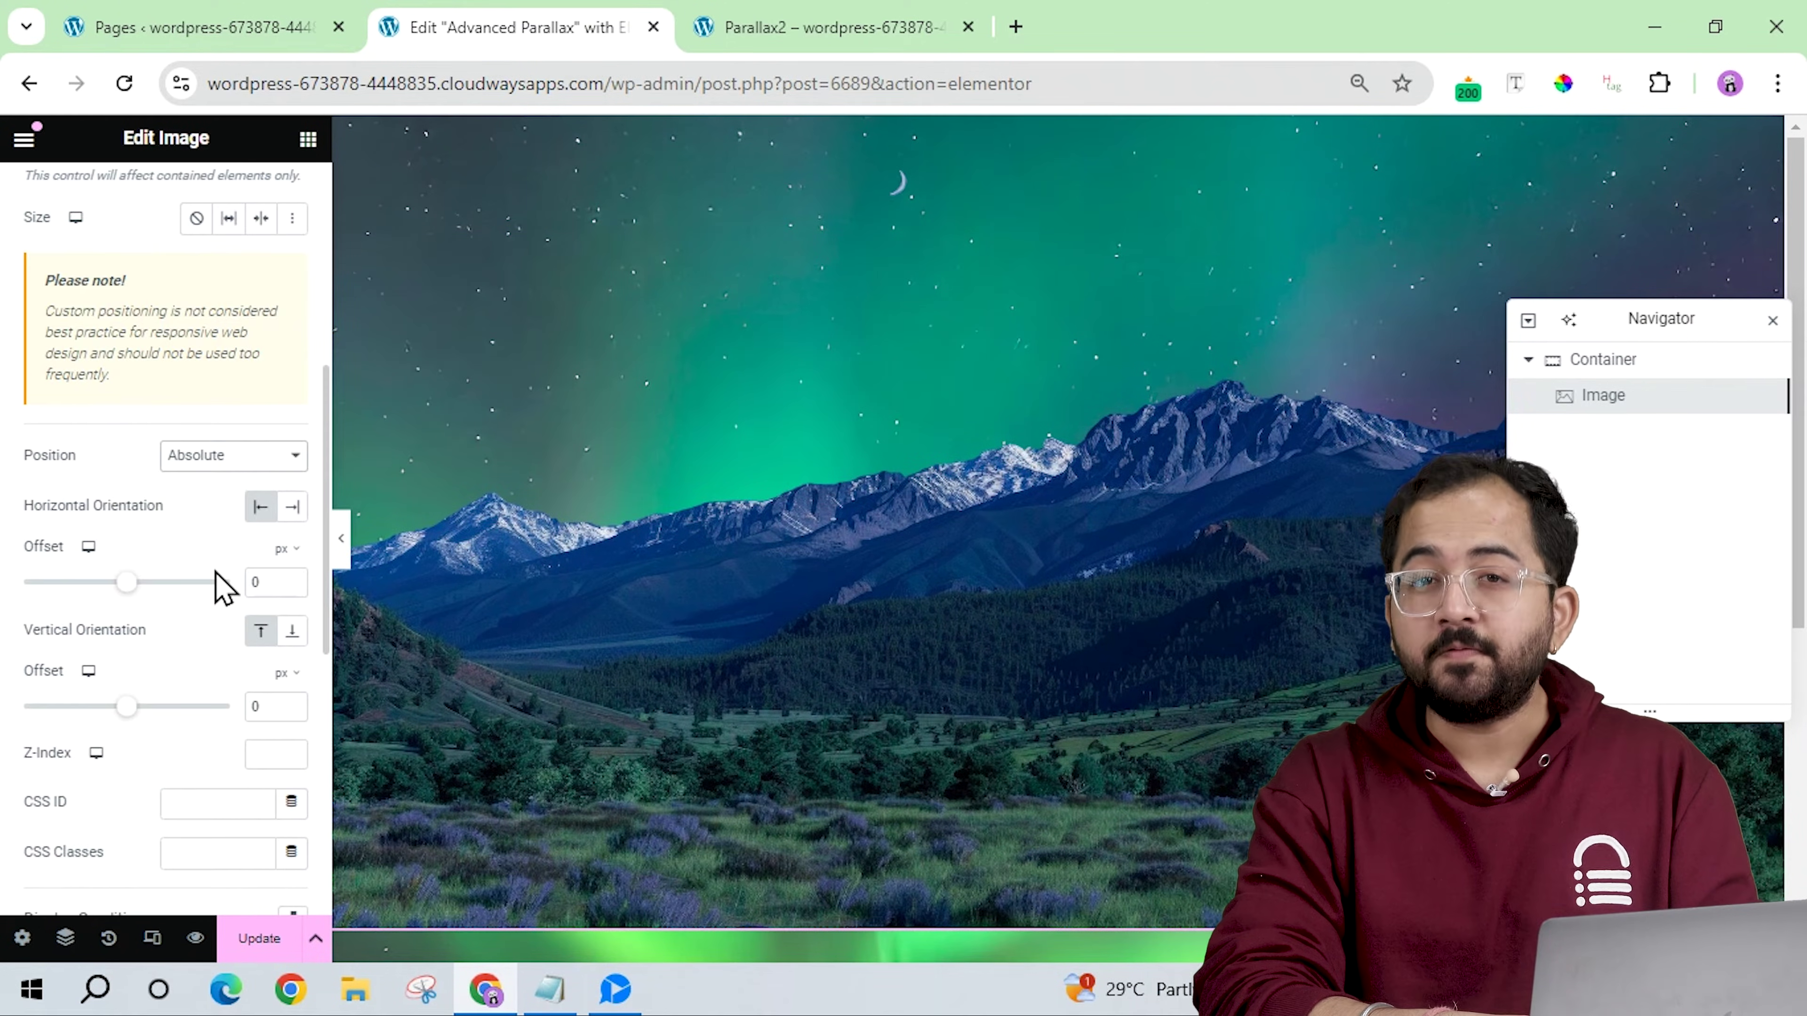
pyautogui.click(291, 630)
pyautogui.doubleClick(270, 706)
pyautogui.write('-200')
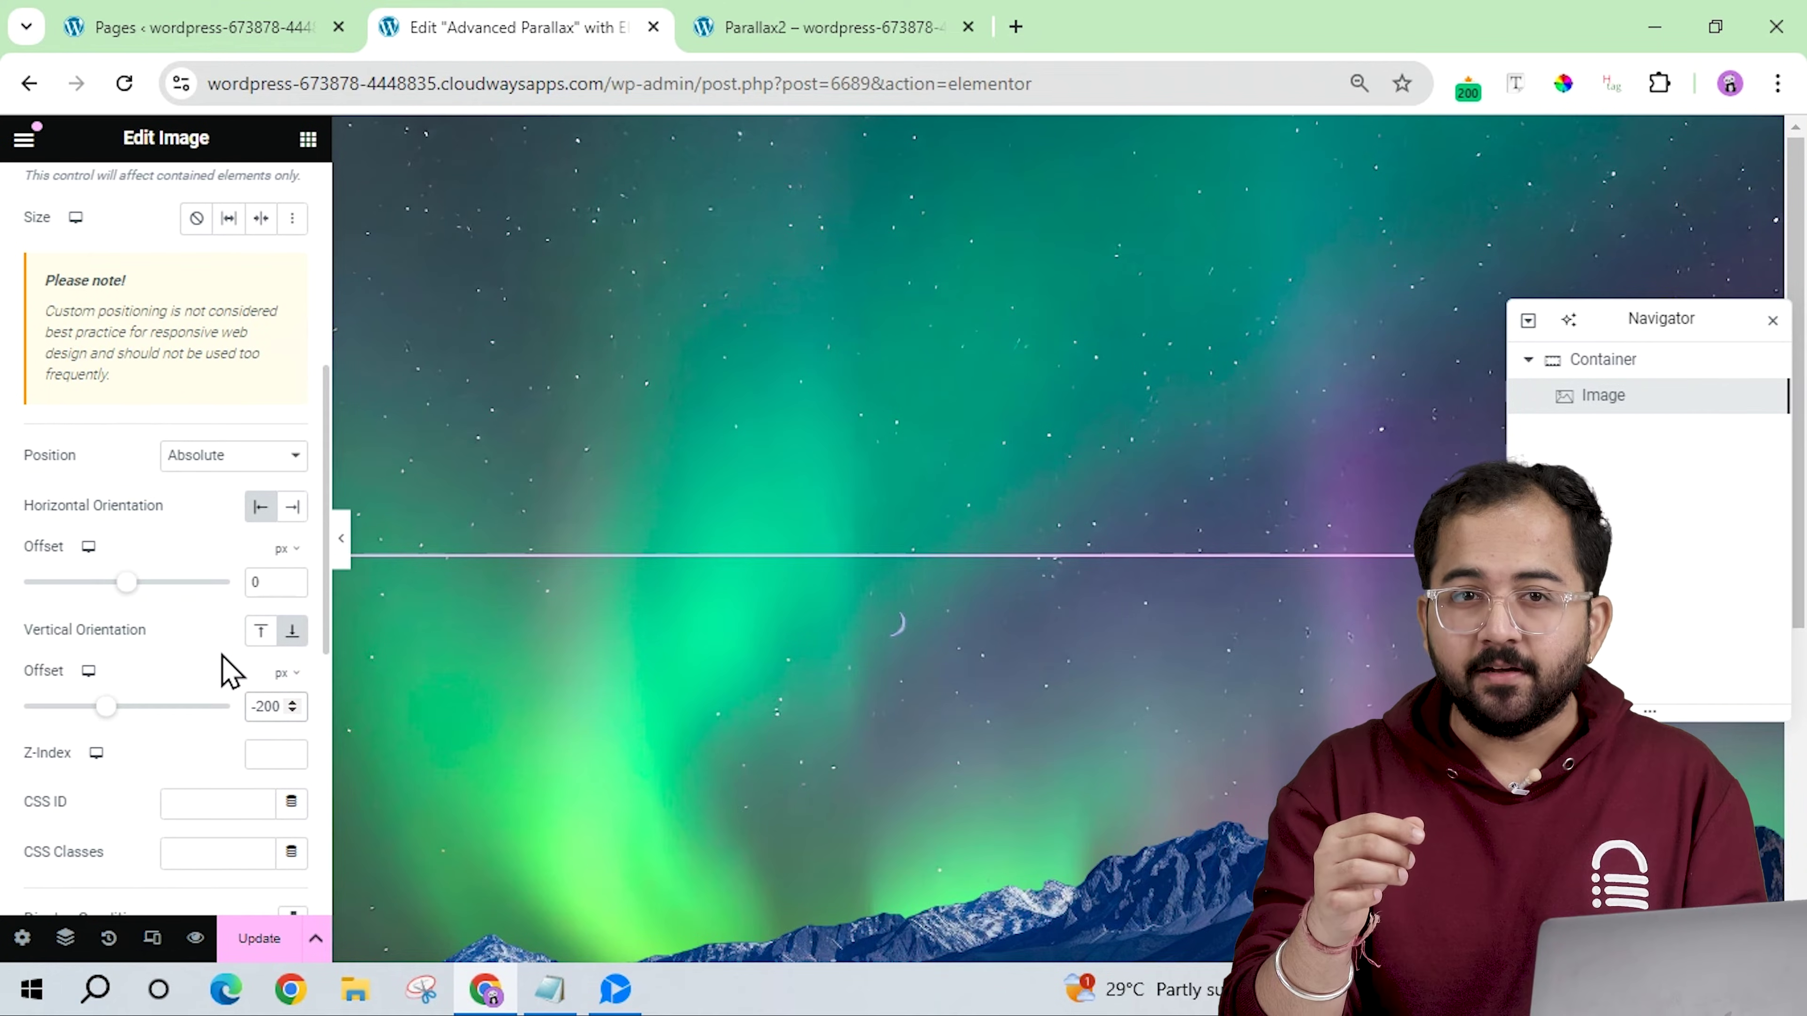
# Give the image CSS class parallax-mountain1 and add a second Image widget to the container.
pyautogui.scroll(-5, 899, 569)
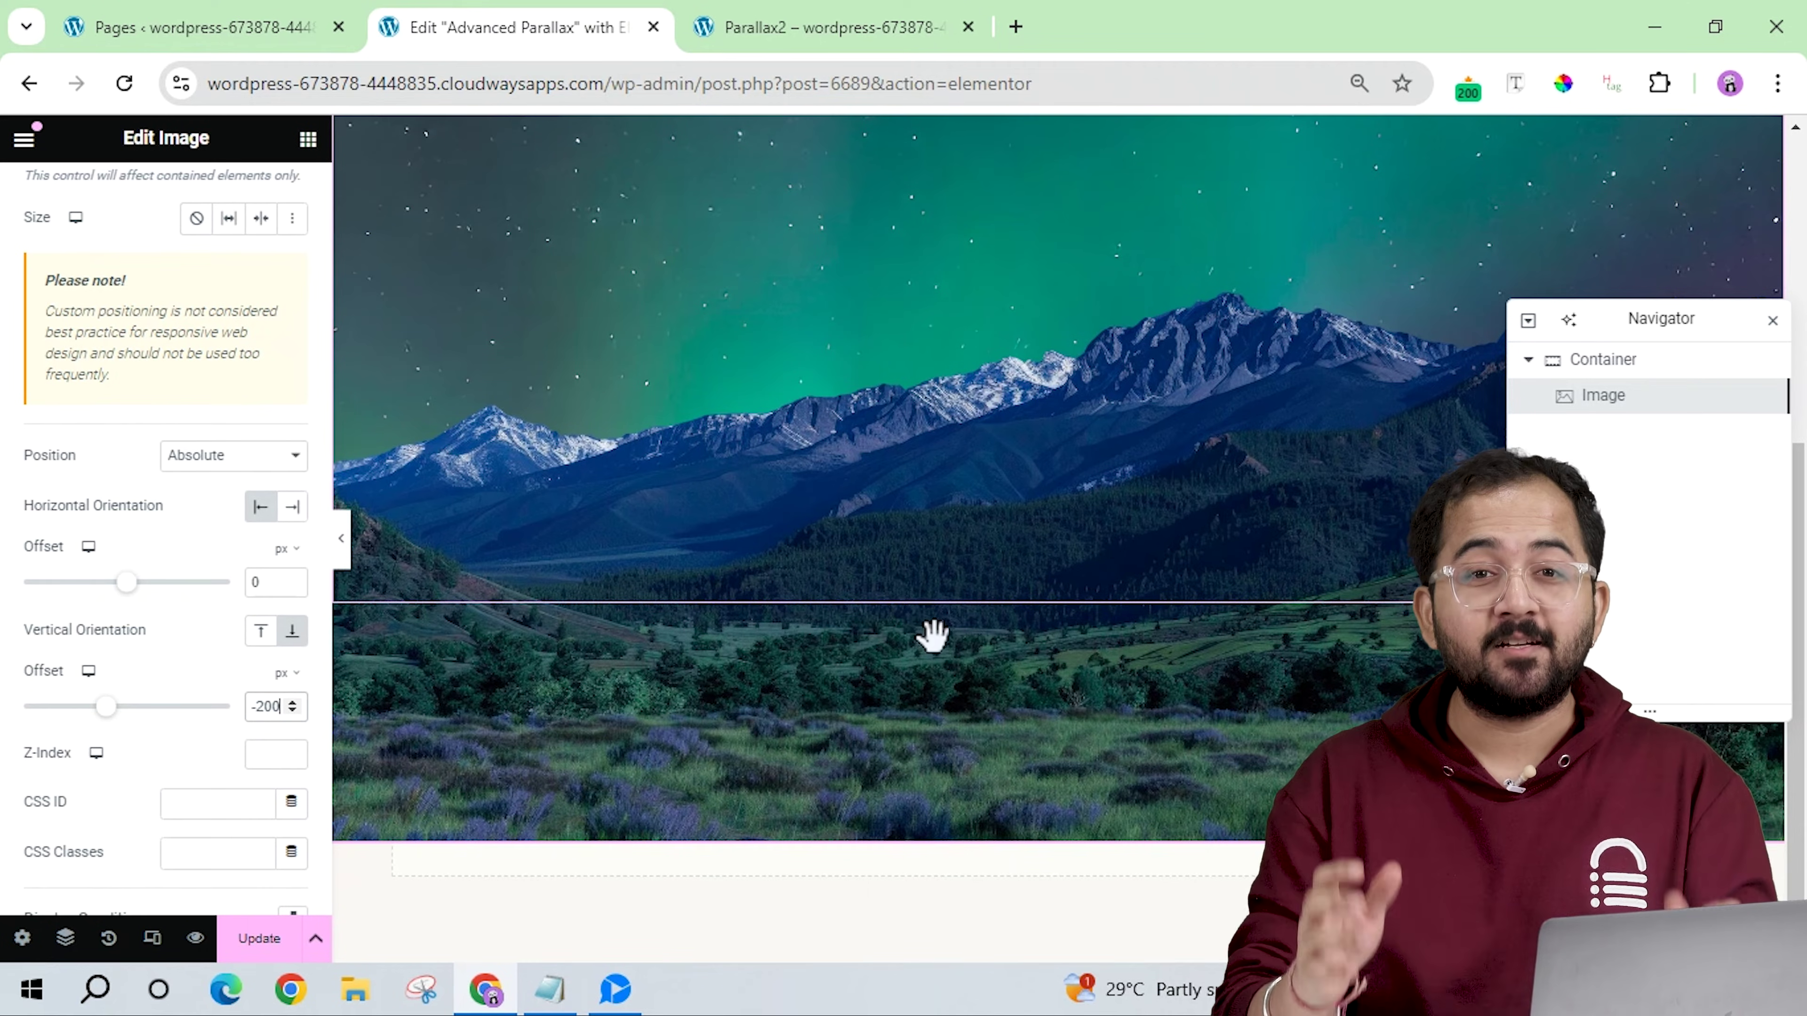
pyautogui.scroll(-2, 213, 755)
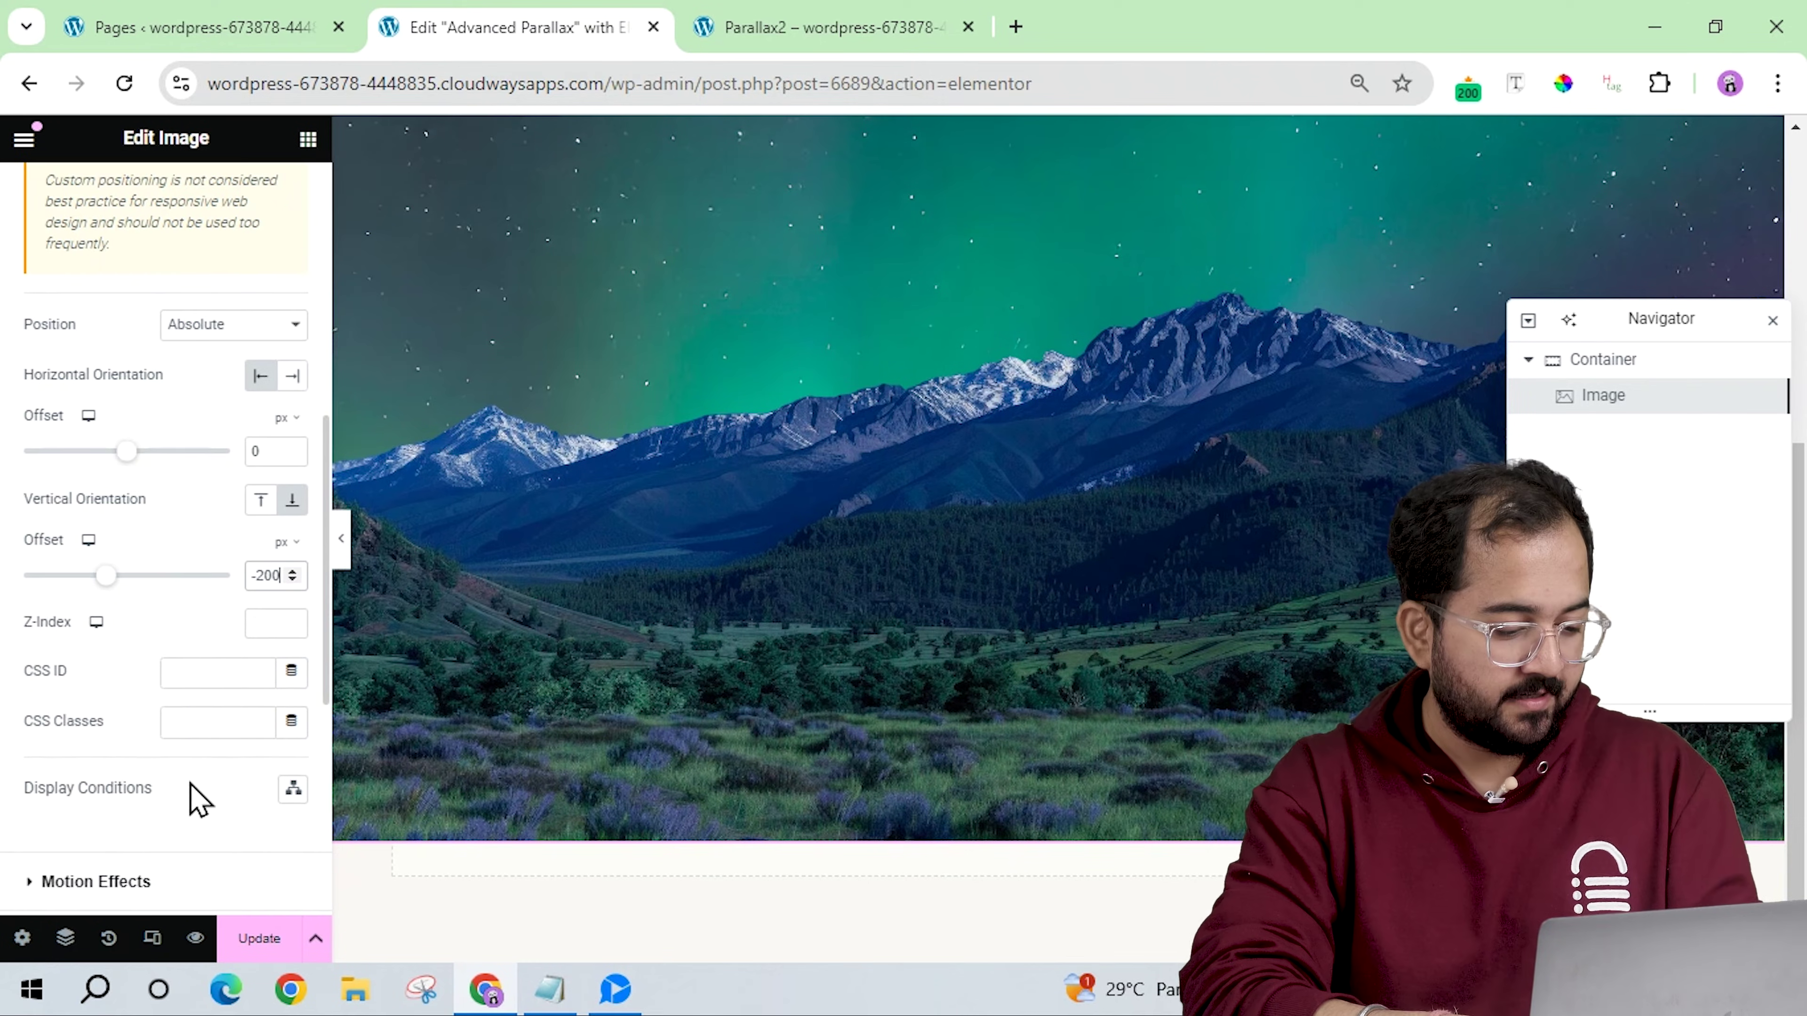
pyautogui.click(200, 723)
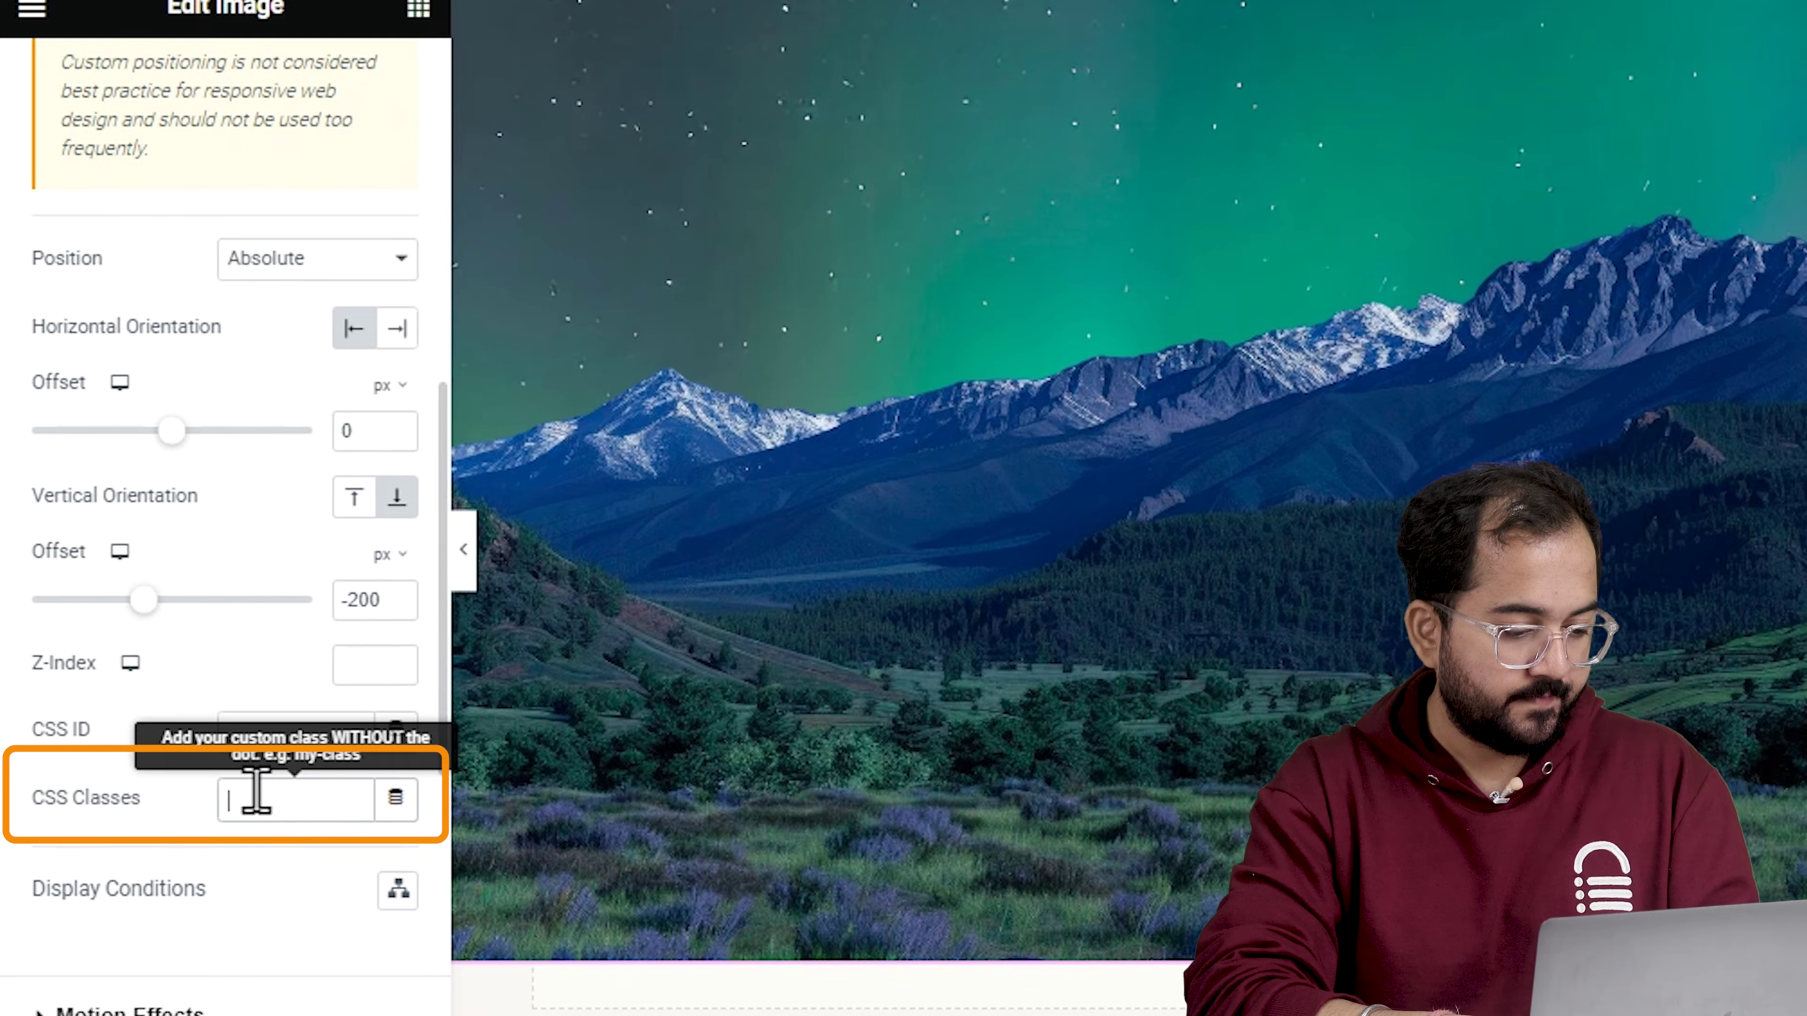
pyautogui.write('parallax-mountain1')
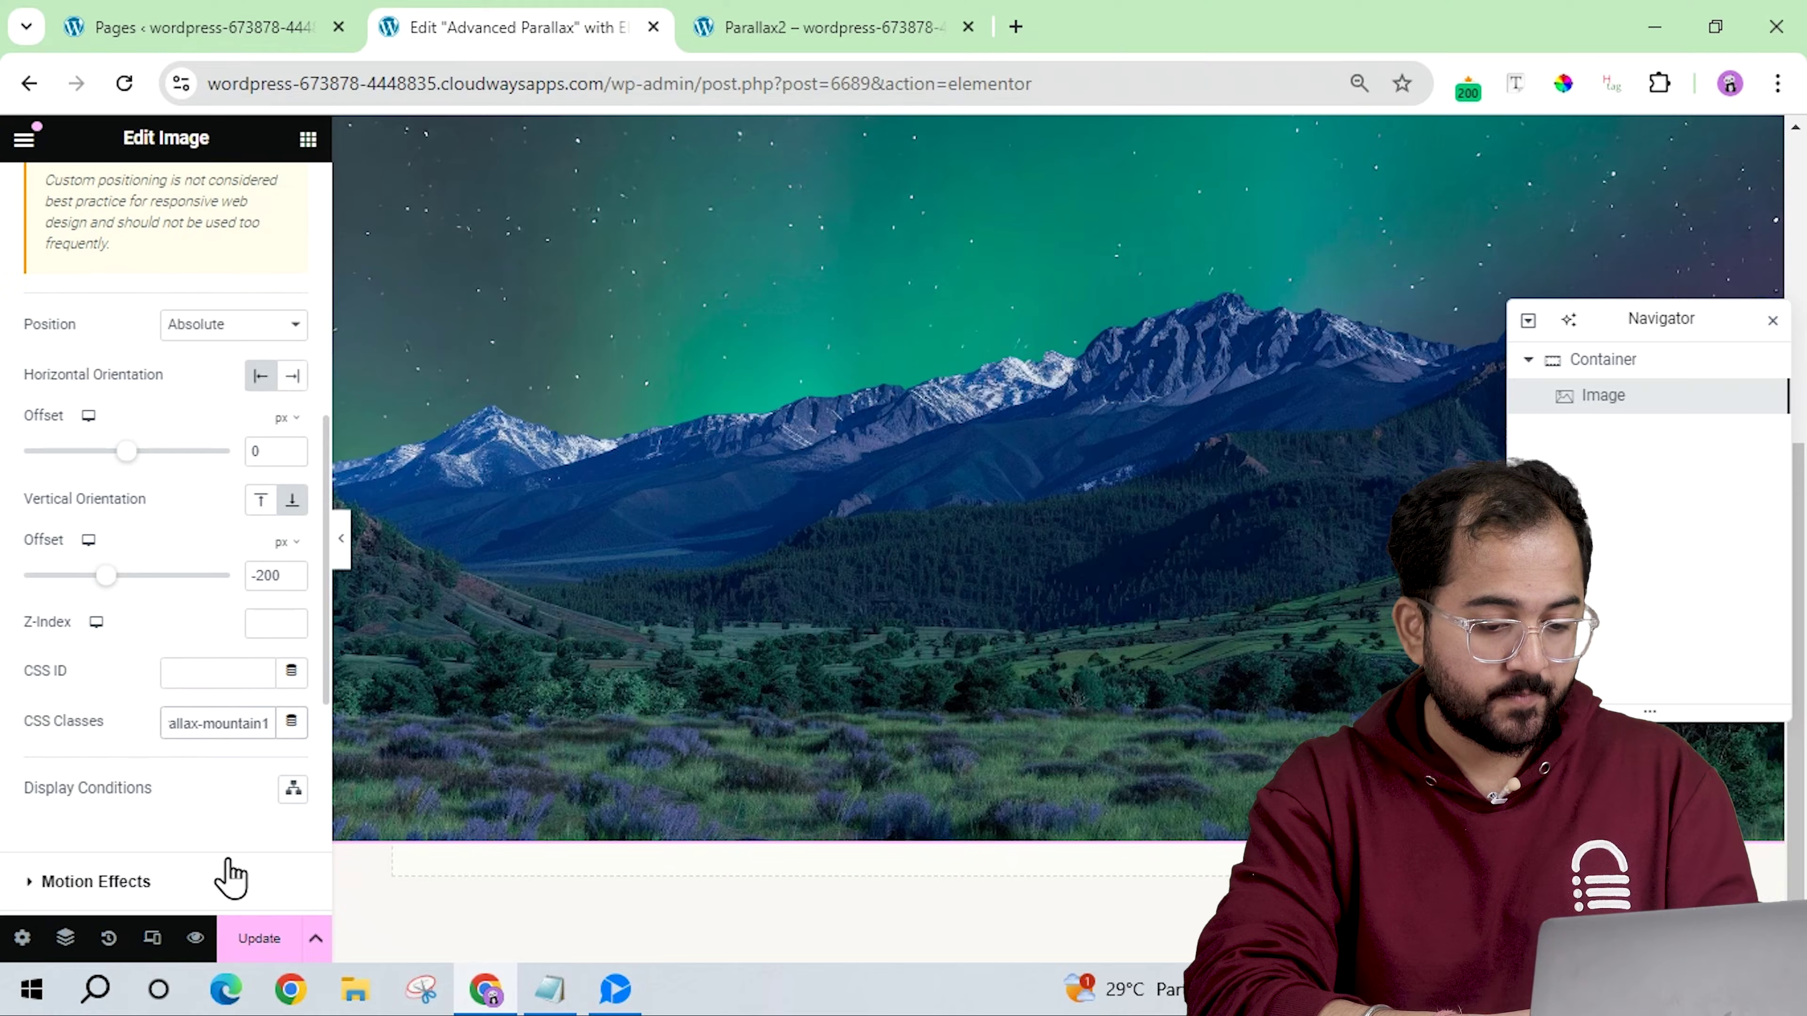
pyautogui.scroll(2, 313, 997)
pyautogui.click(418, 8)
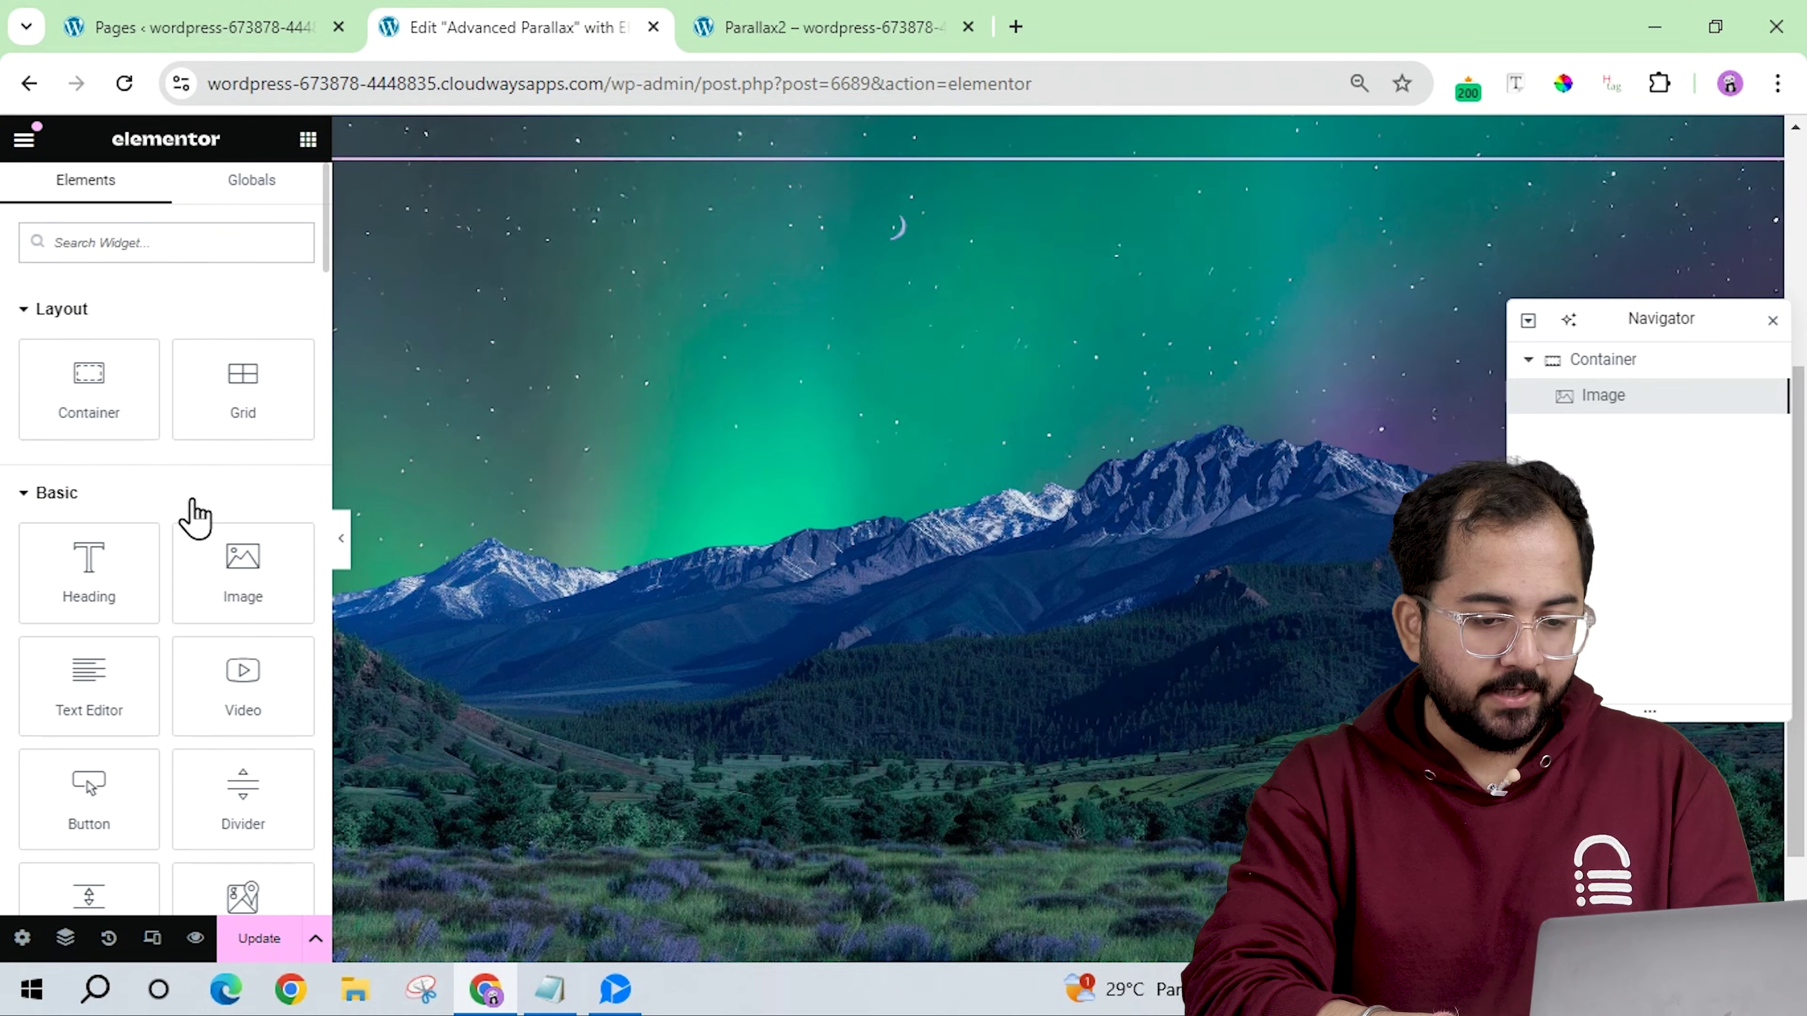
pyautogui.moveTo(227, 566); pyautogui.dragTo(1025, 630)
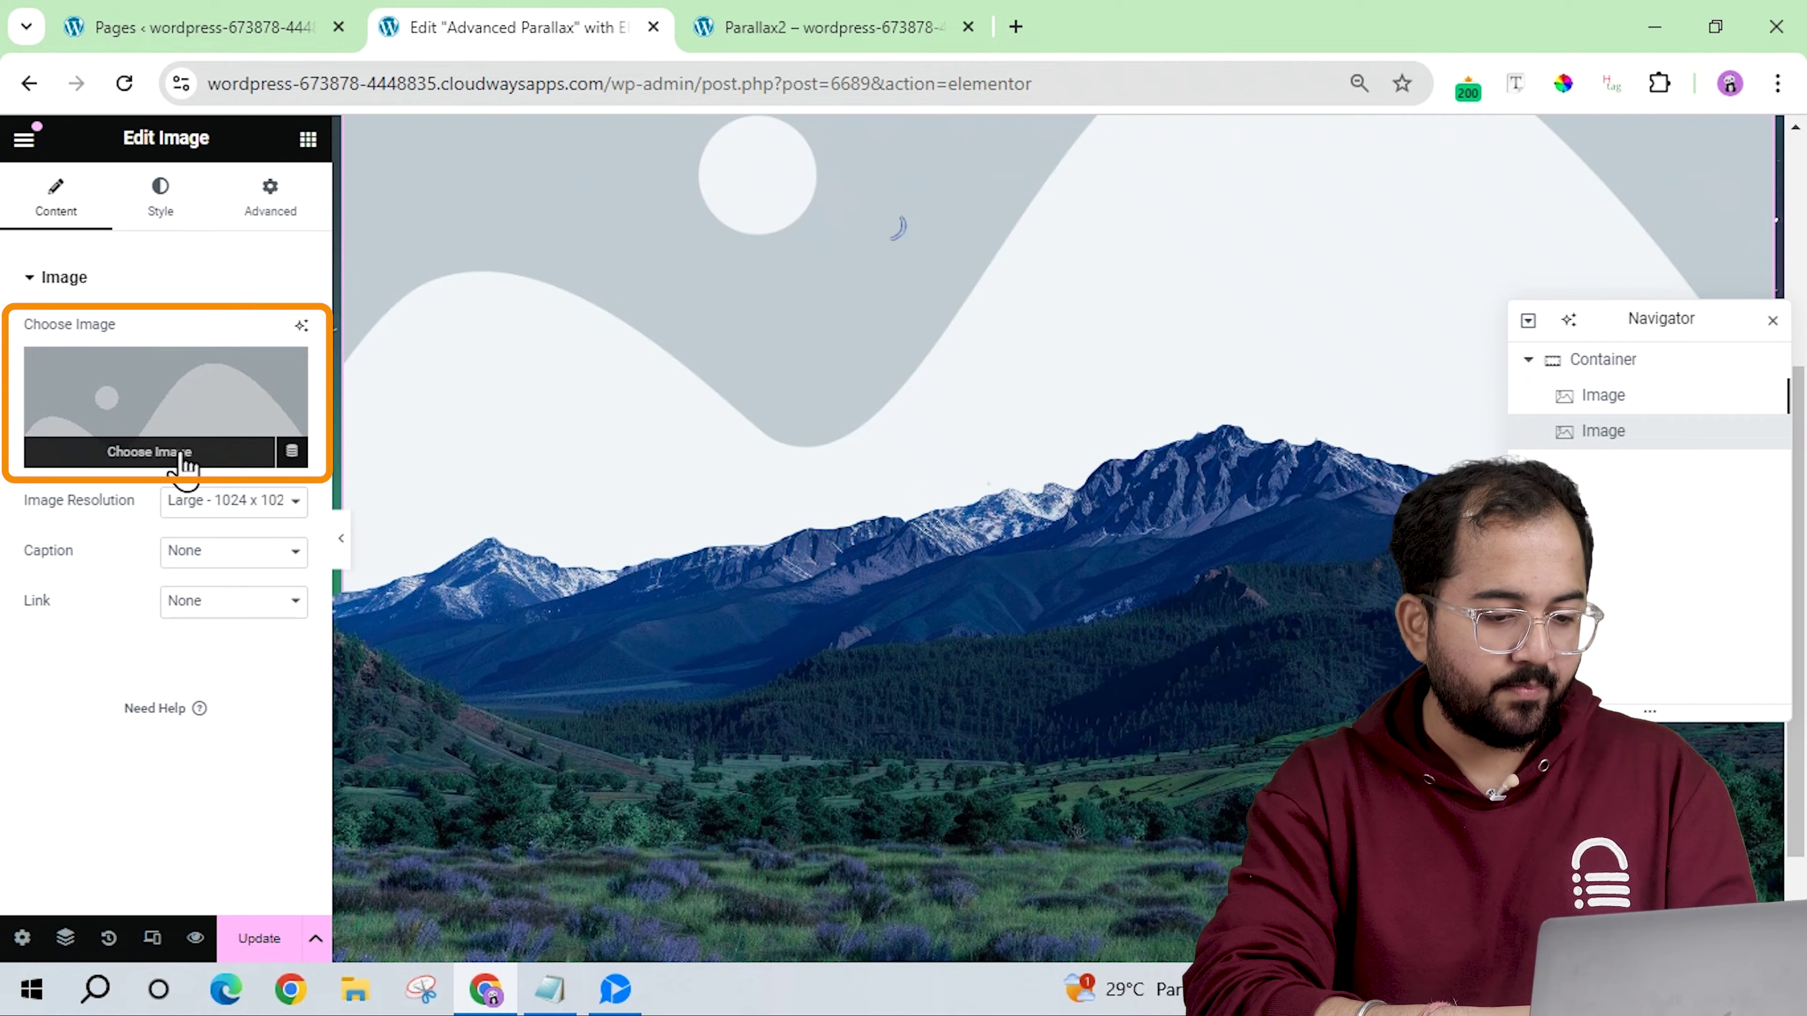
# Set the second image to mt1.png with a custom image size.
pyautogui.click(184, 455)
pyautogui.click(567, 685)
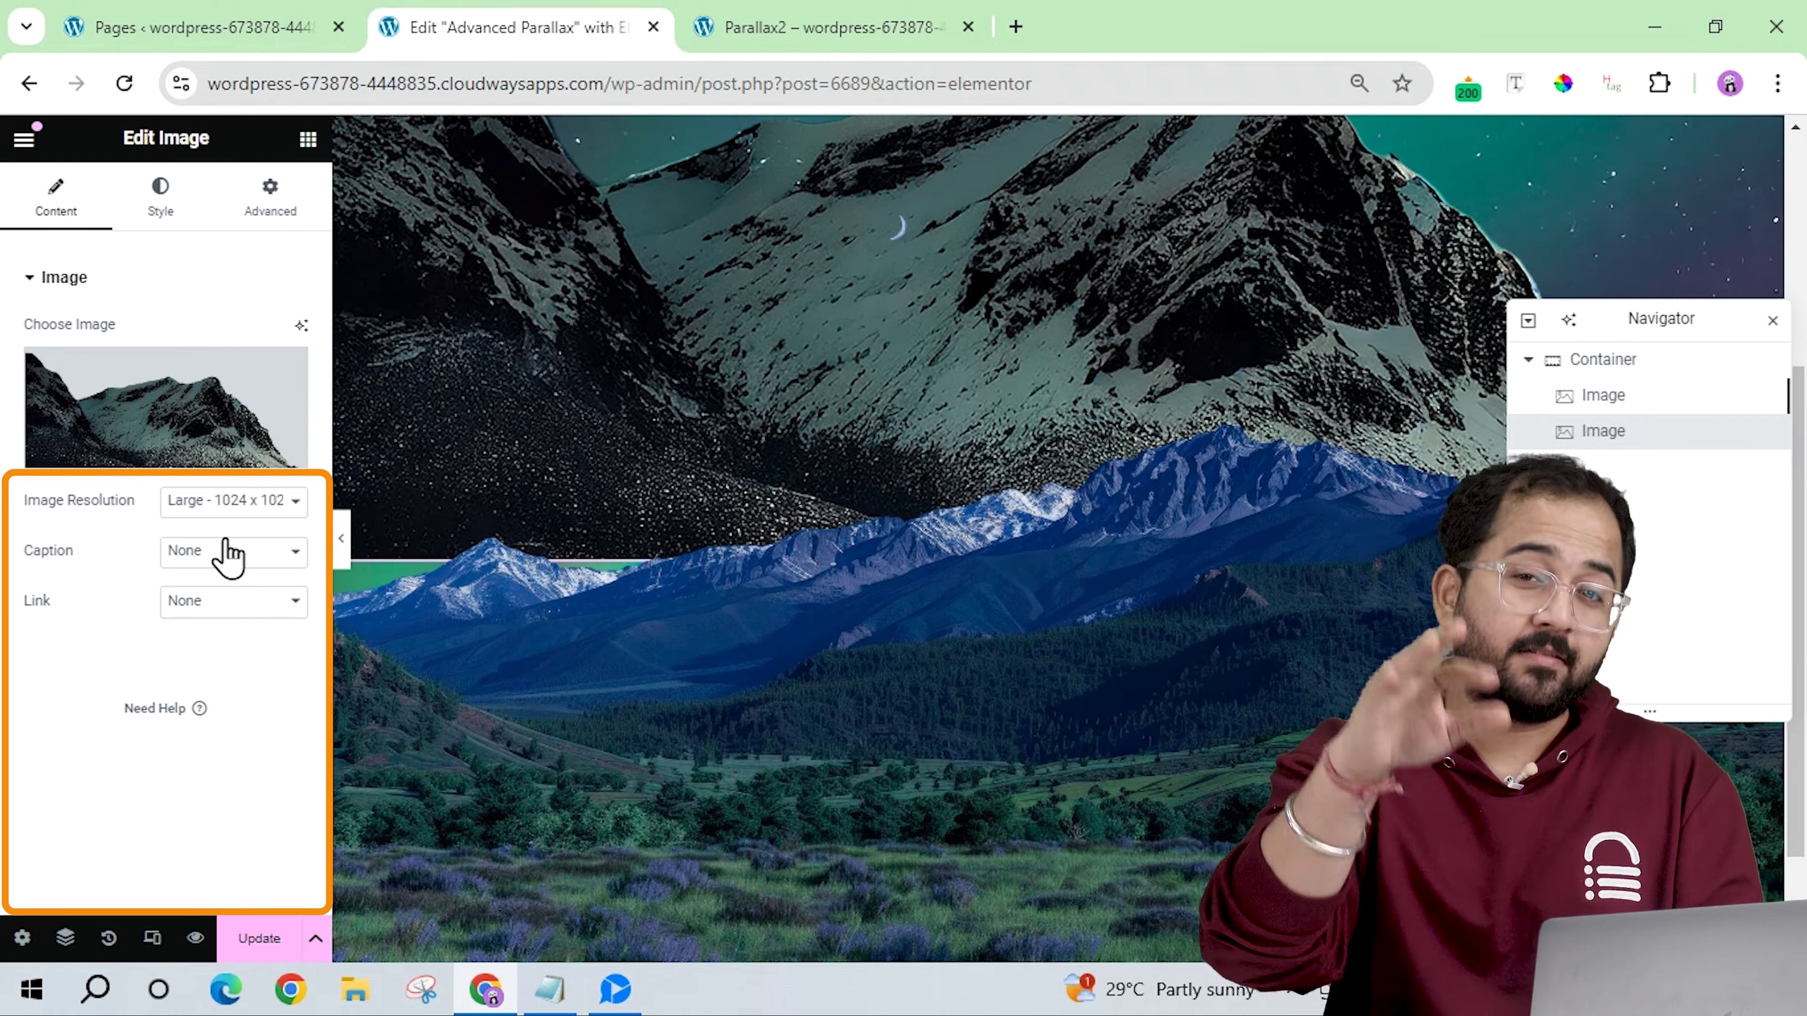
pyautogui.click(220, 502)
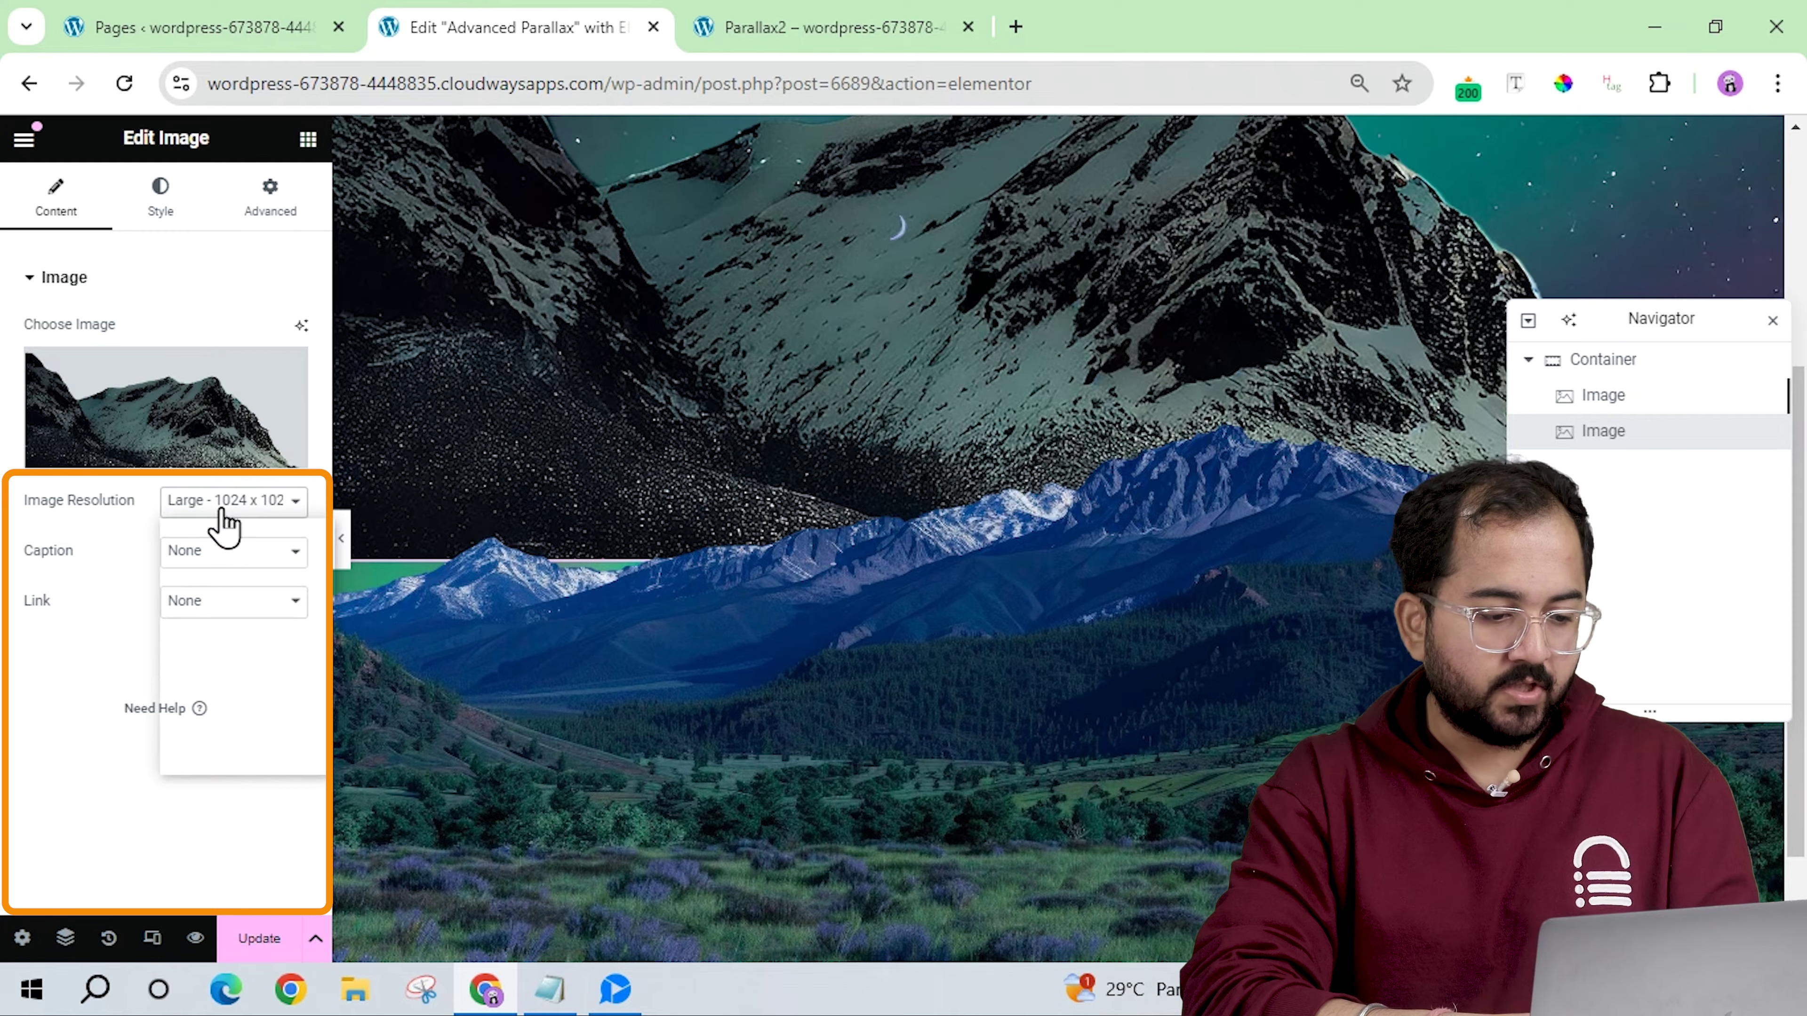
pyautogui.click(214, 759)
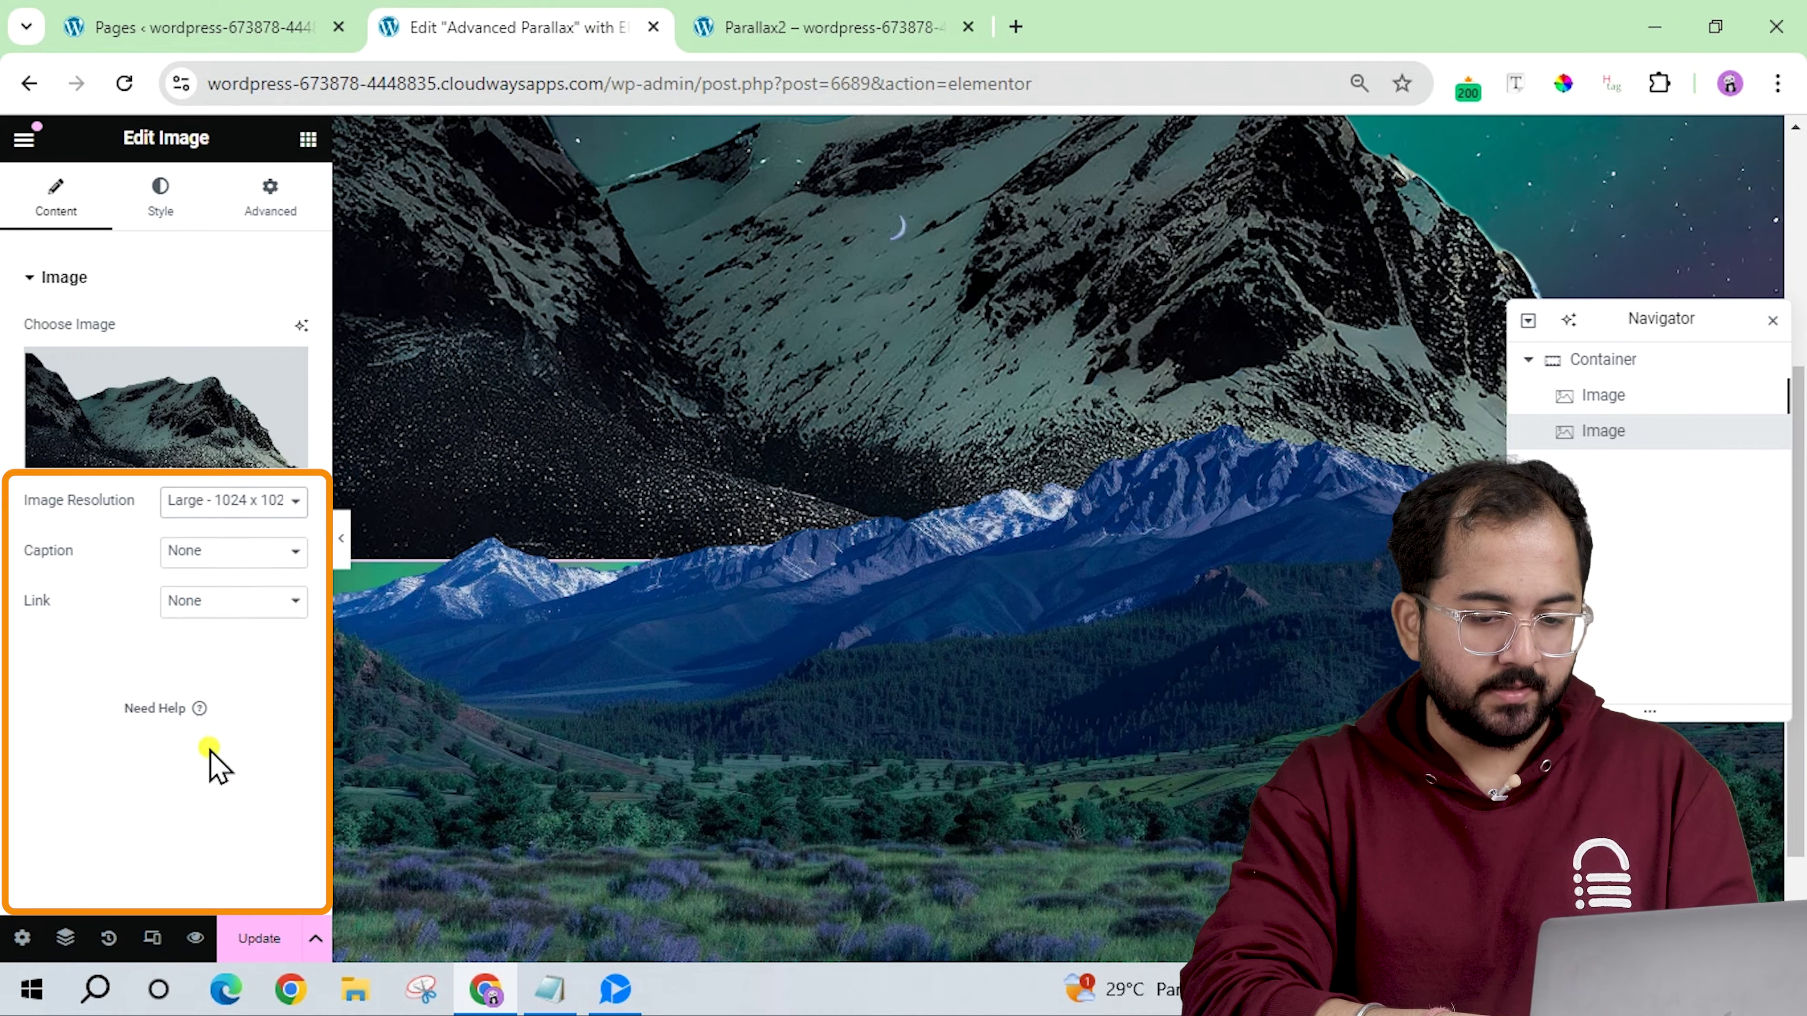
# Position the second image absolutely at the bottom with a -86 px offset.
pyautogui.click(270, 199)
pyautogui.scroll(-4, 202, 585)
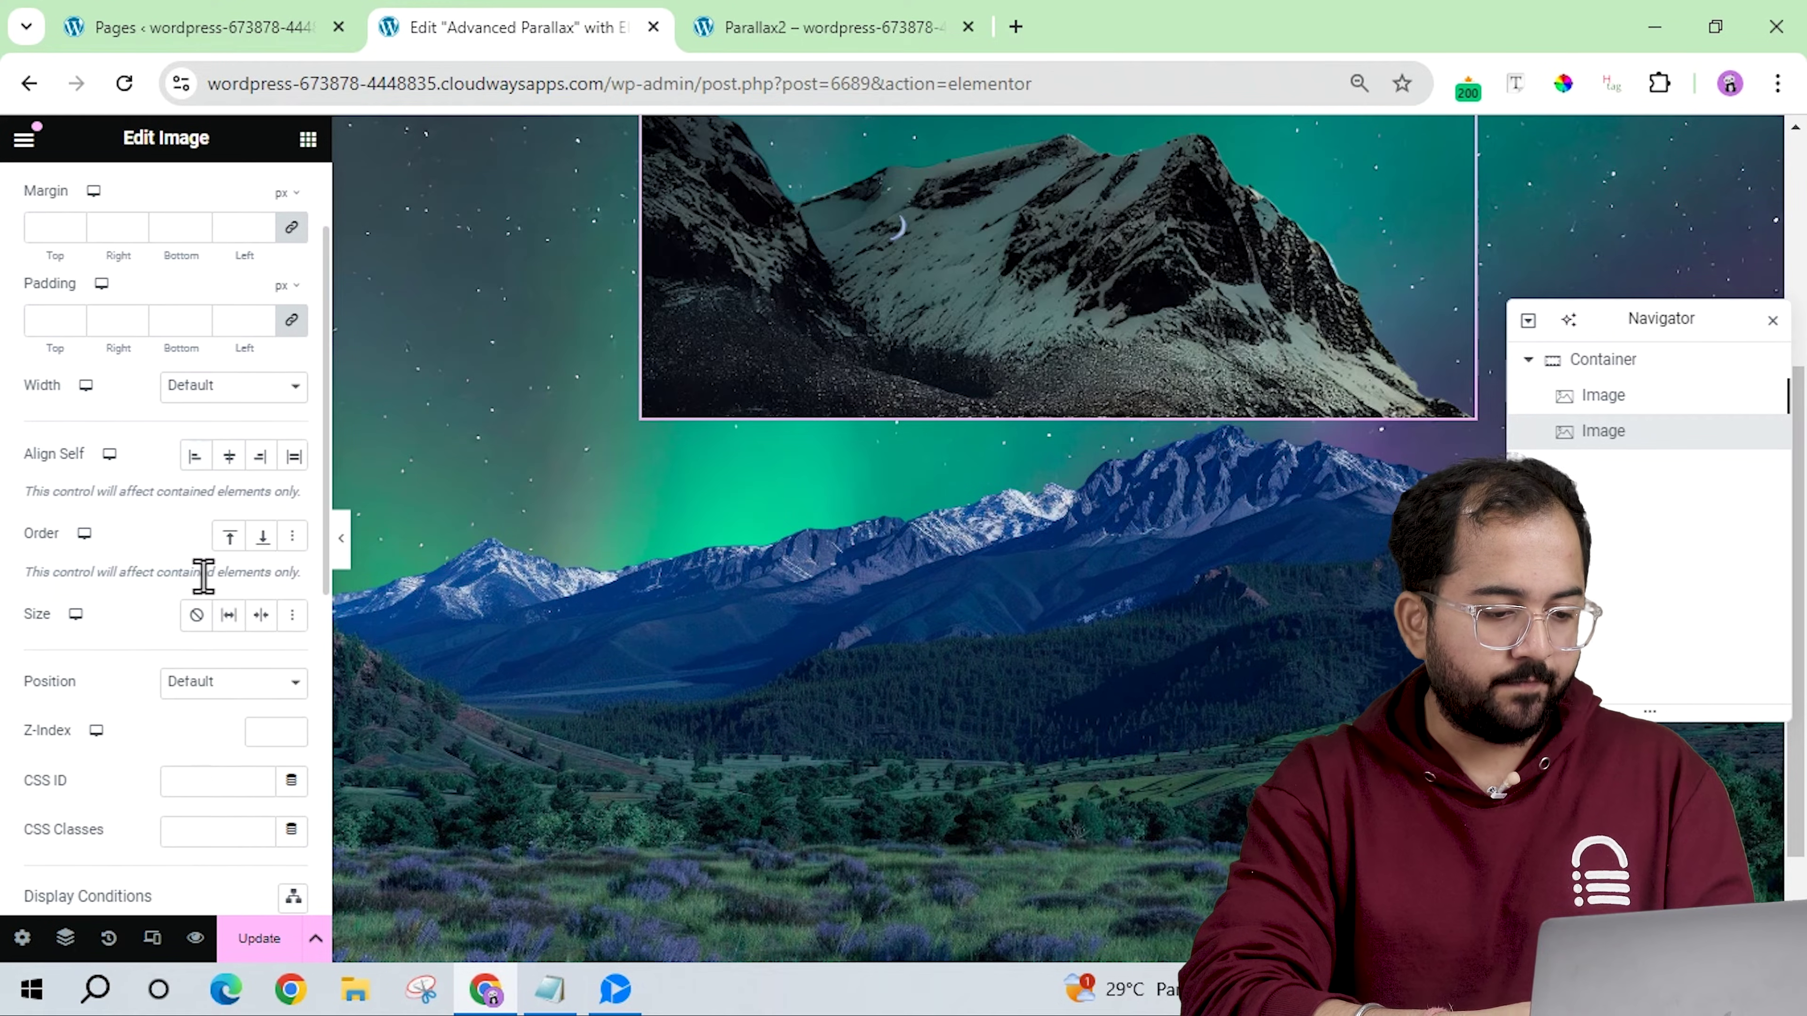
pyautogui.click(191, 552)
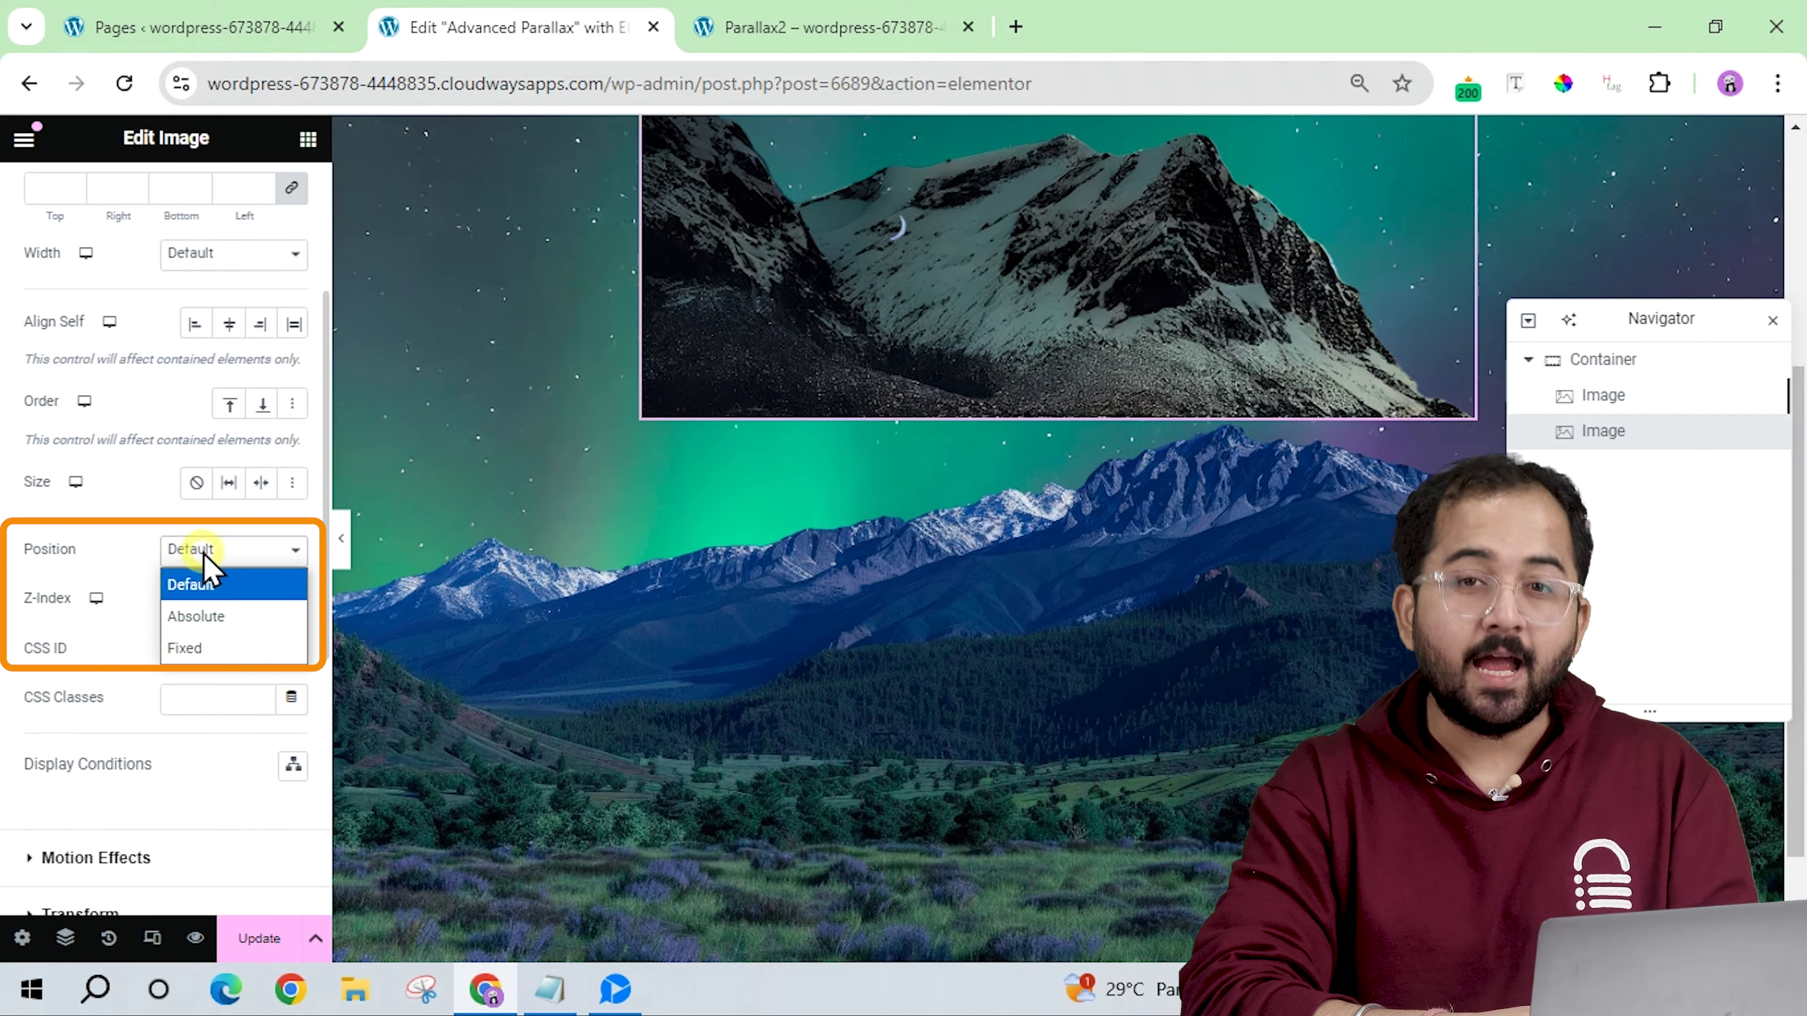
pyautogui.click(200, 614)
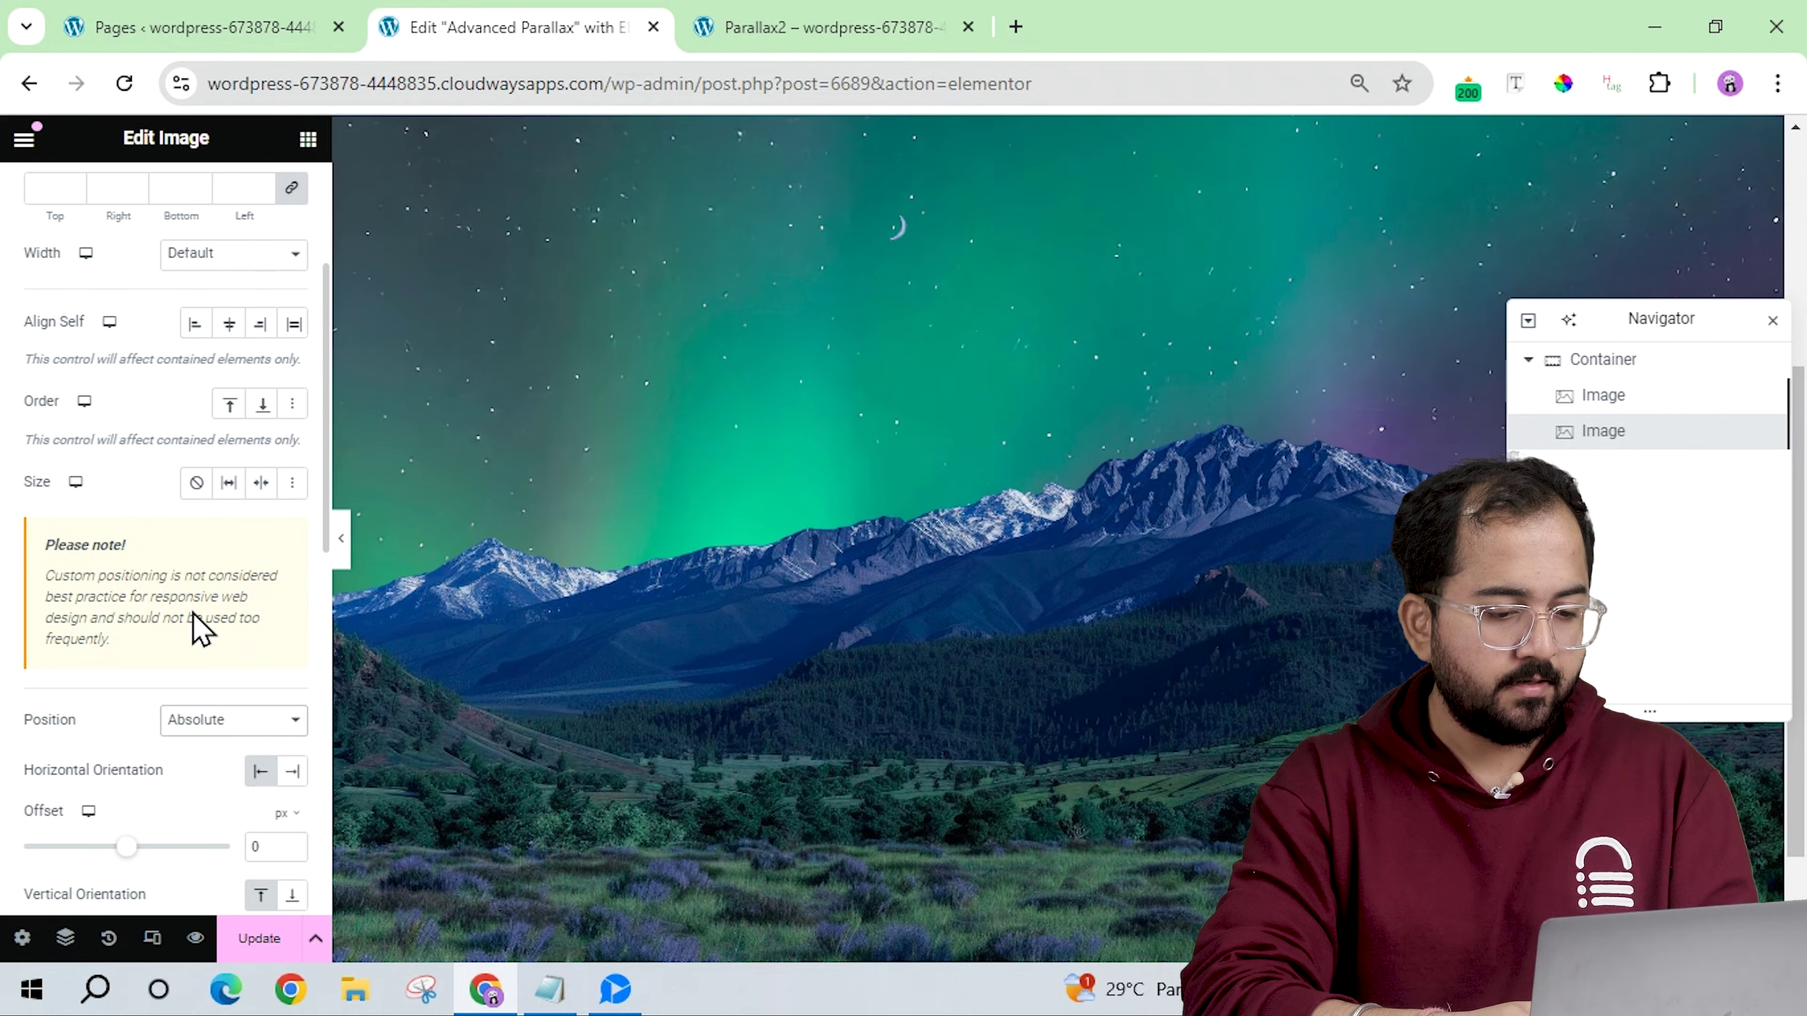
pyautogui.scroll(-4, 177, 648)
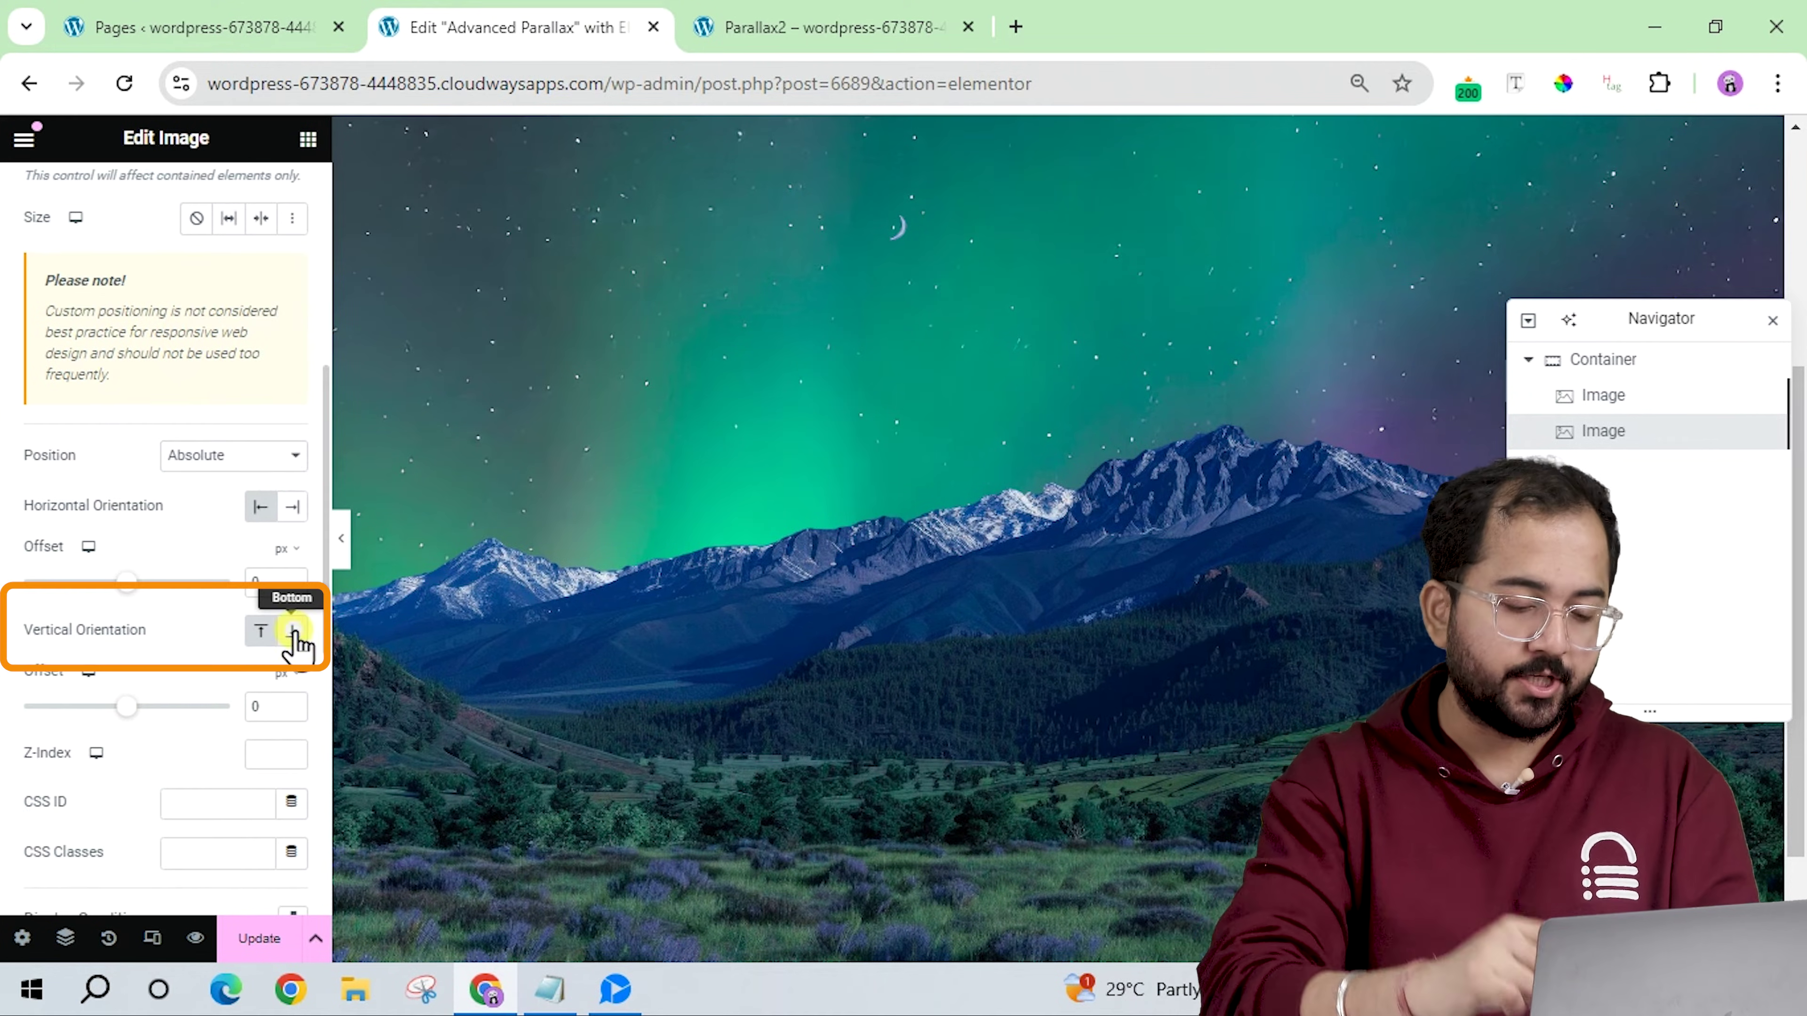
pyautogui.click(293, 632)
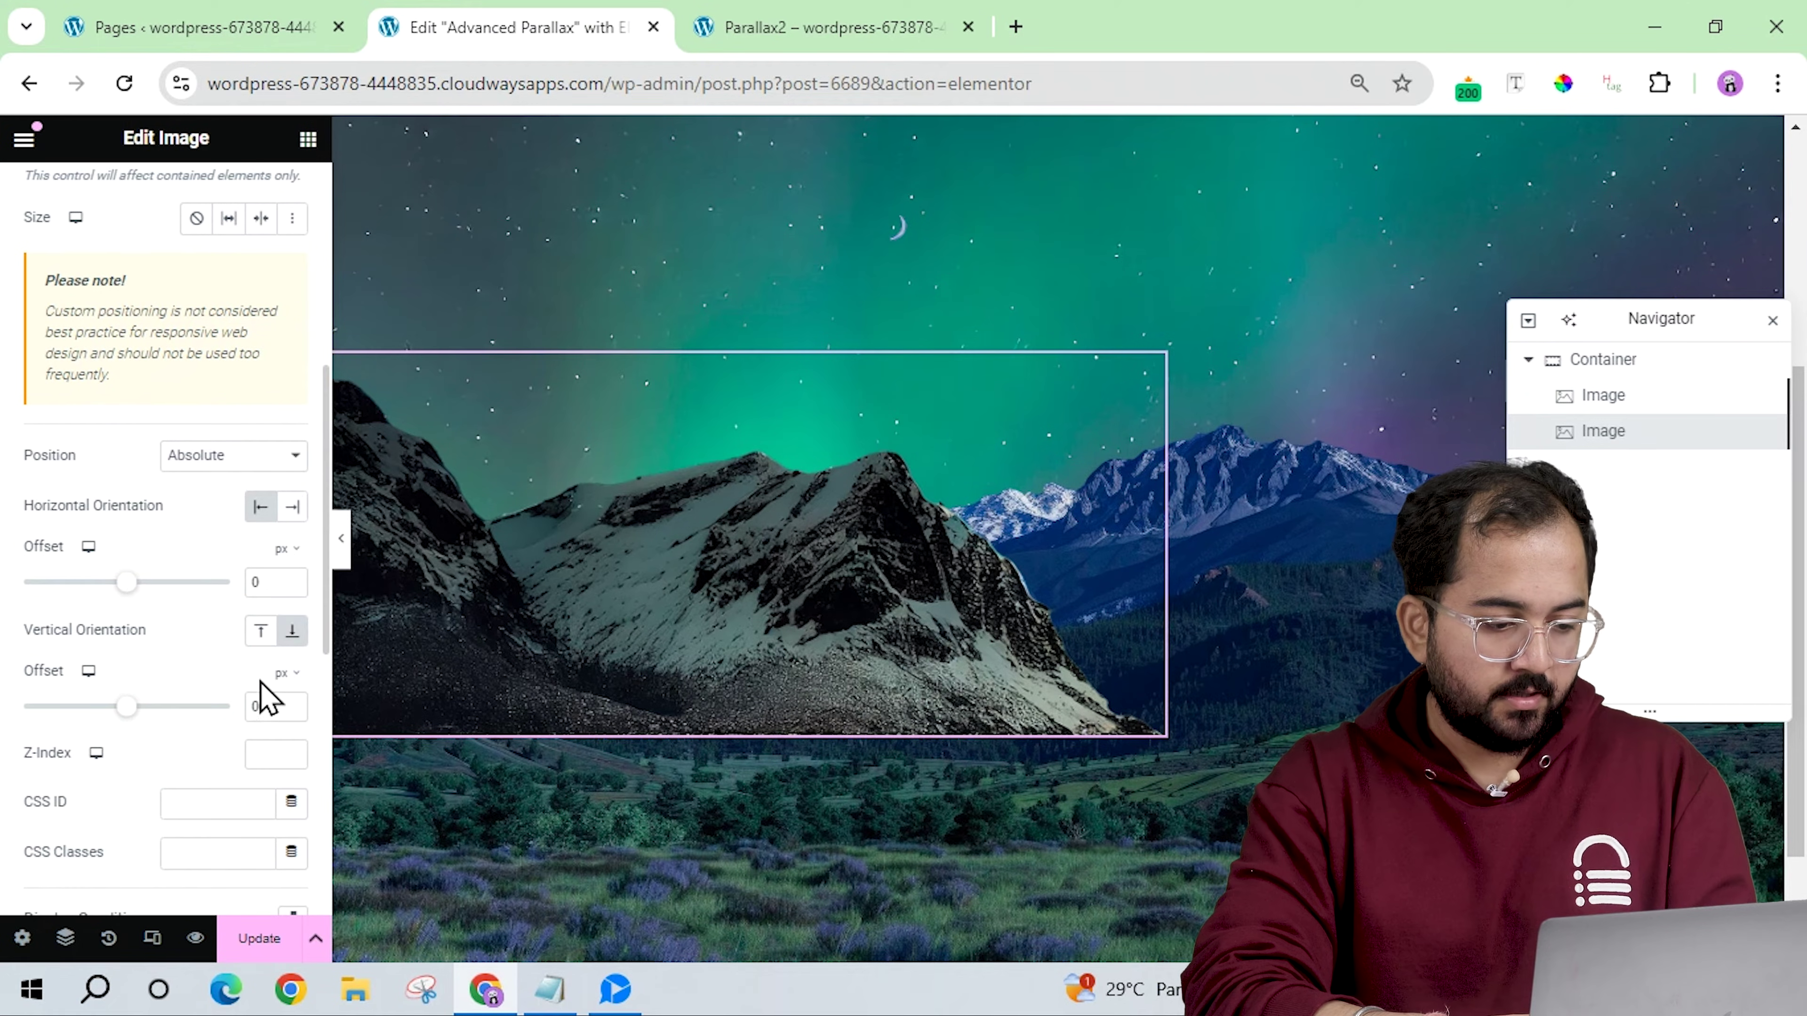
pyautogui.write('-86')
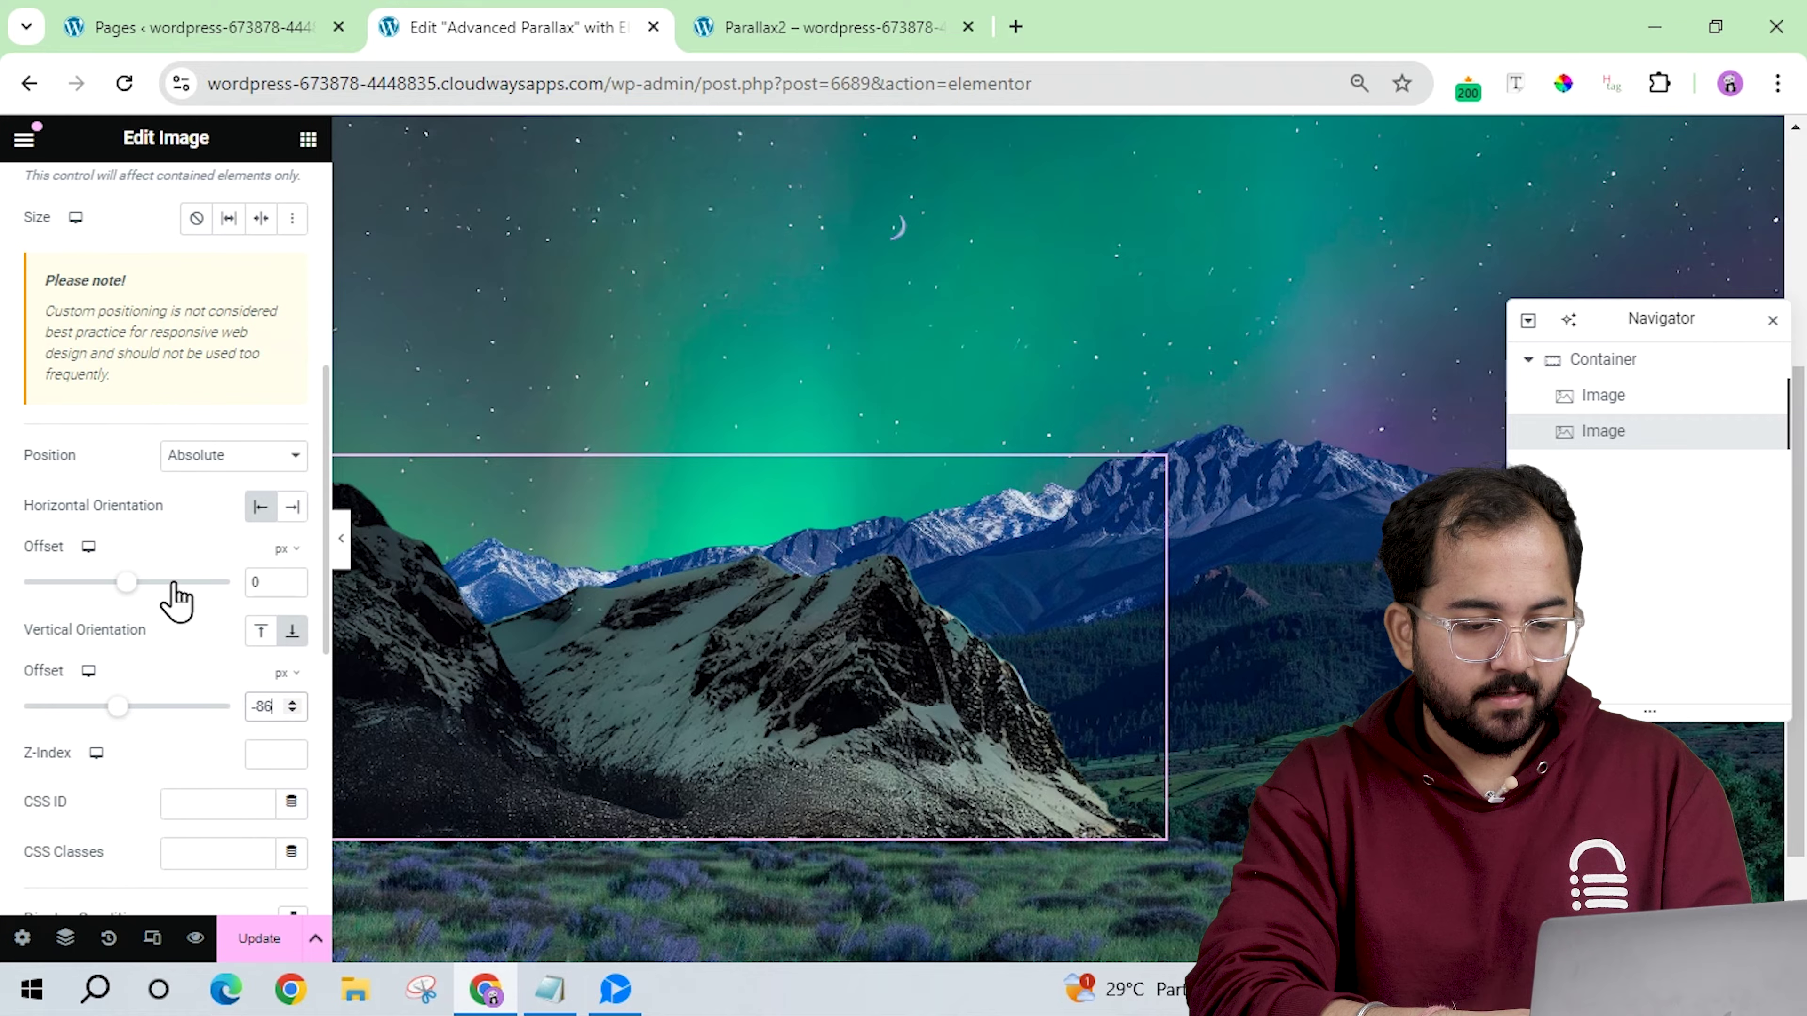
# Give the second mountain image a z-index of 3.
pyautogui.scroll(-4, 176, 601)
pyautogui.click(251, 491)
pyautogui.write('3')
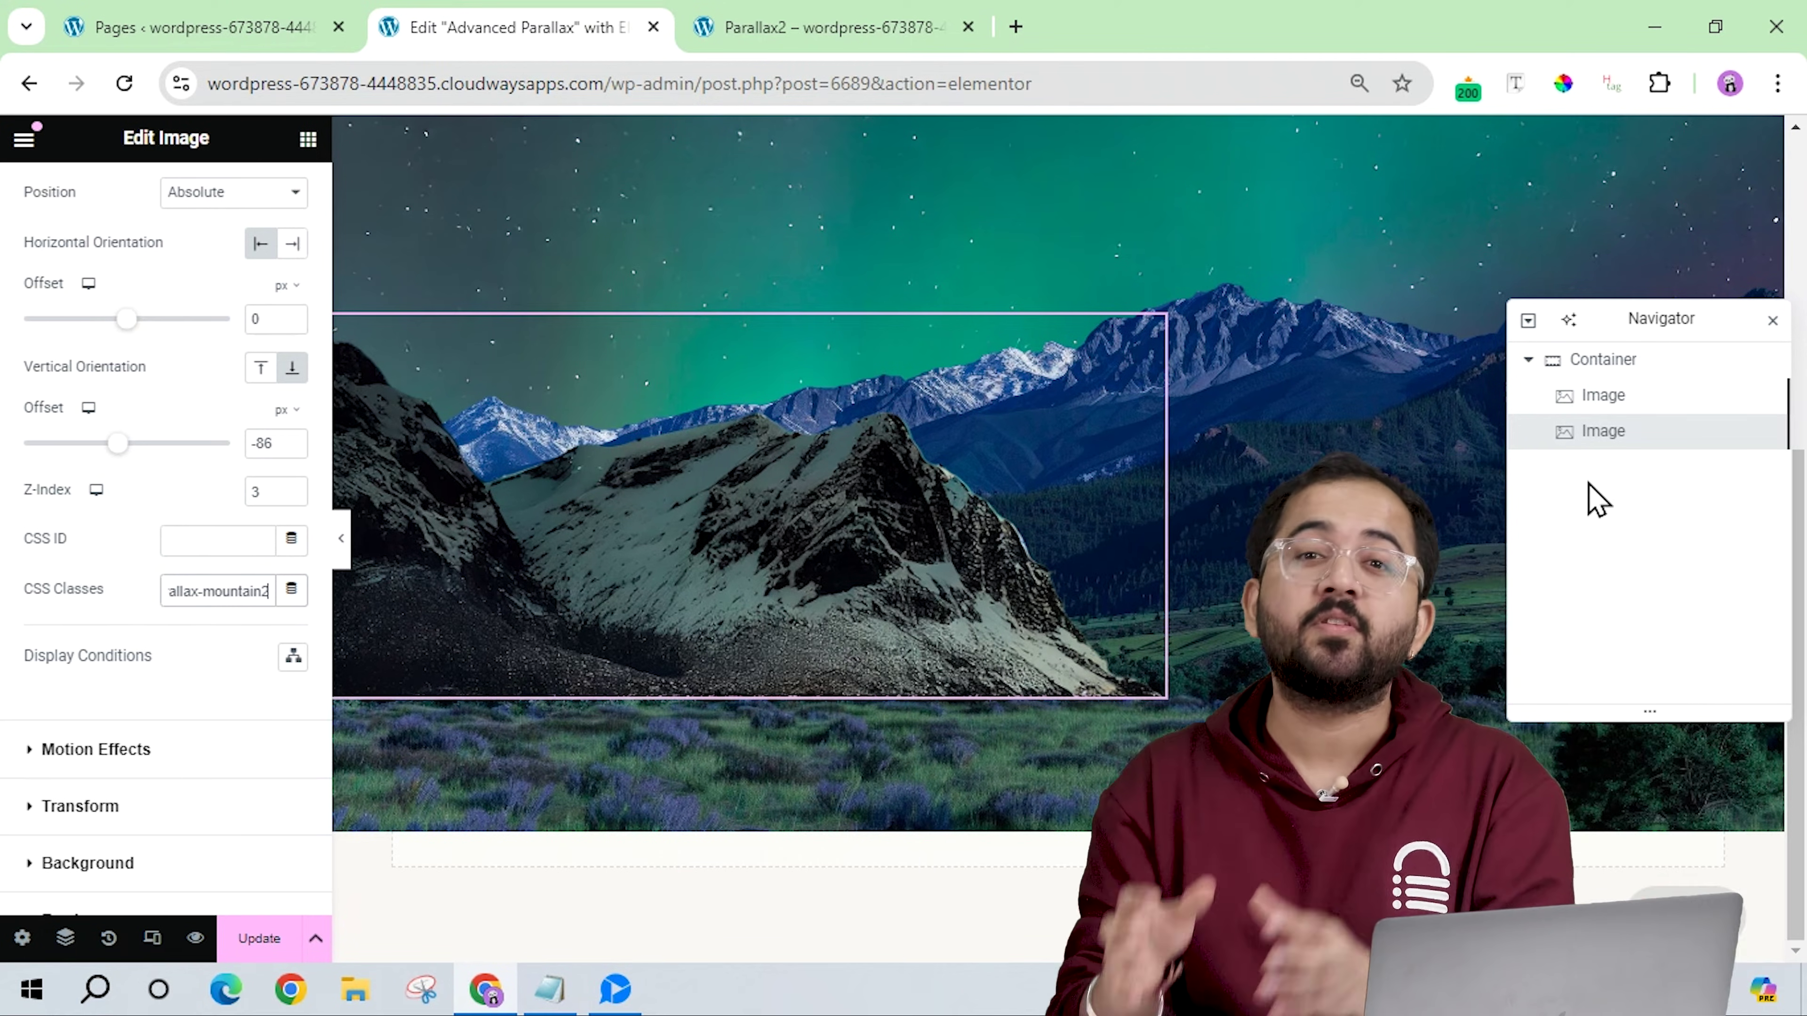
pyautogui.rightClick(1586, 434)
# Duplicate the second mountain image and swap in a different mountain picture.
pyautogui.click(1594, 513)
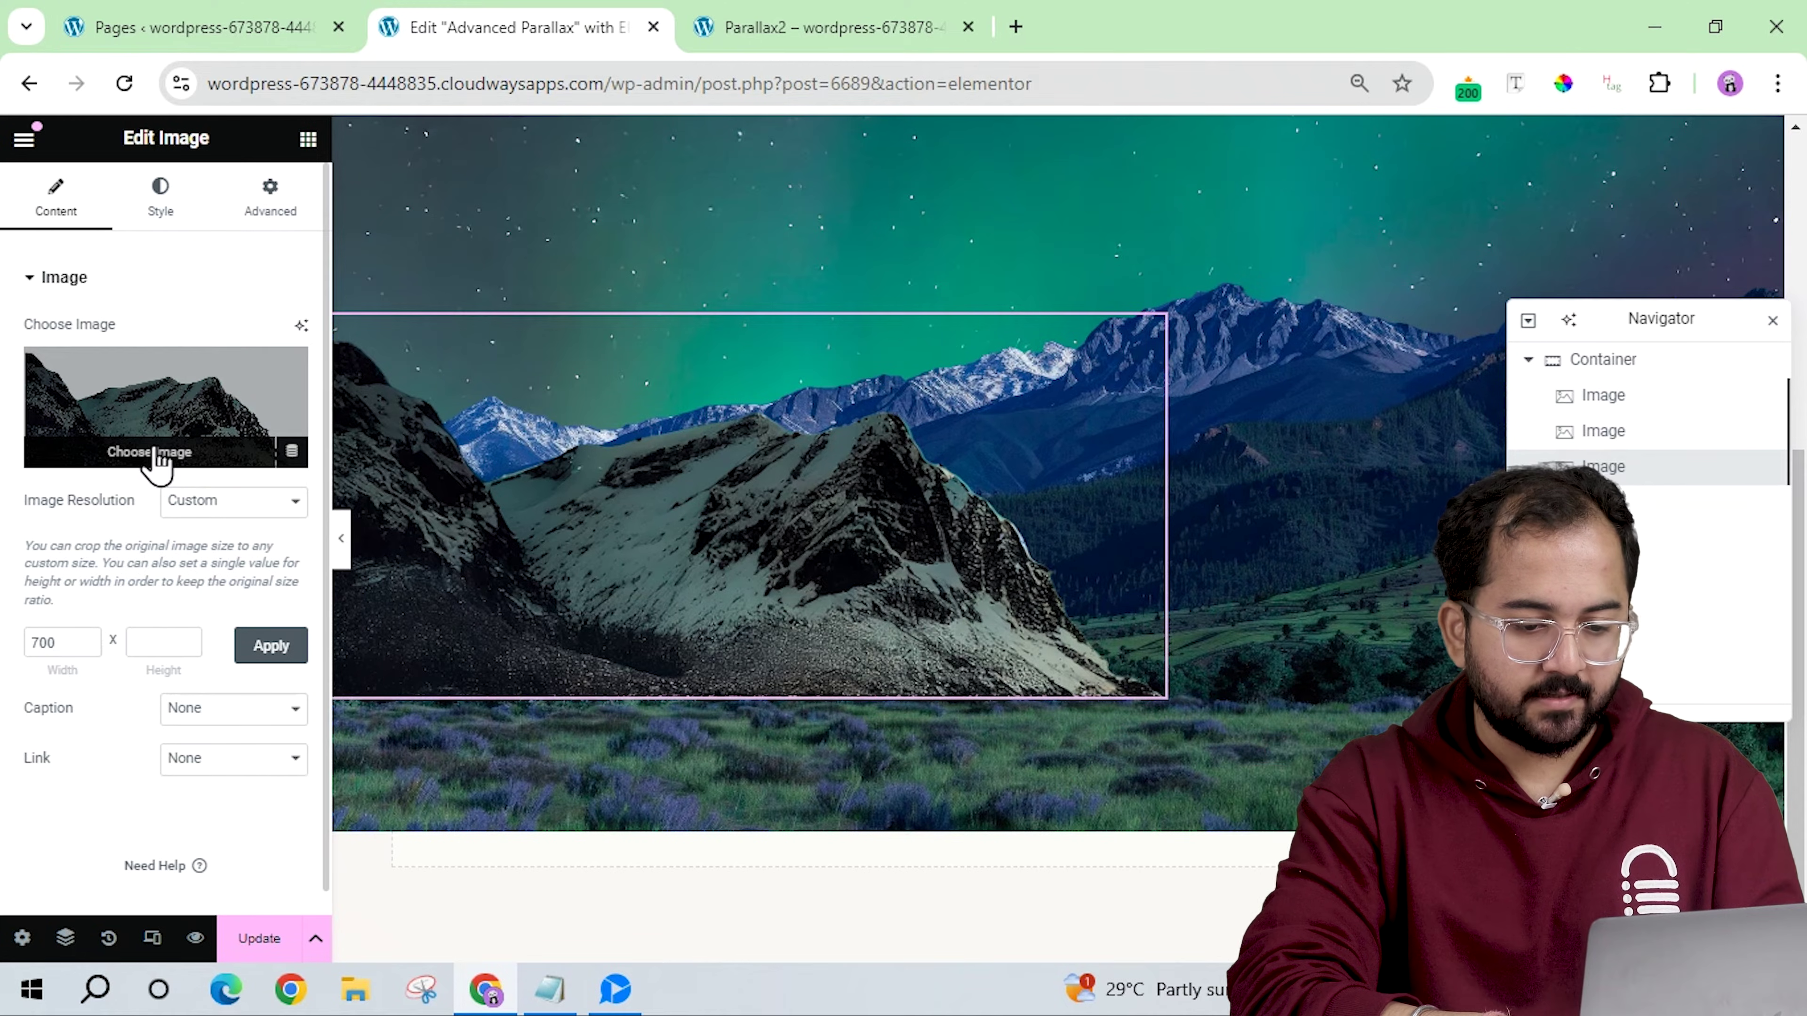
pyautogui.click(158, 461)
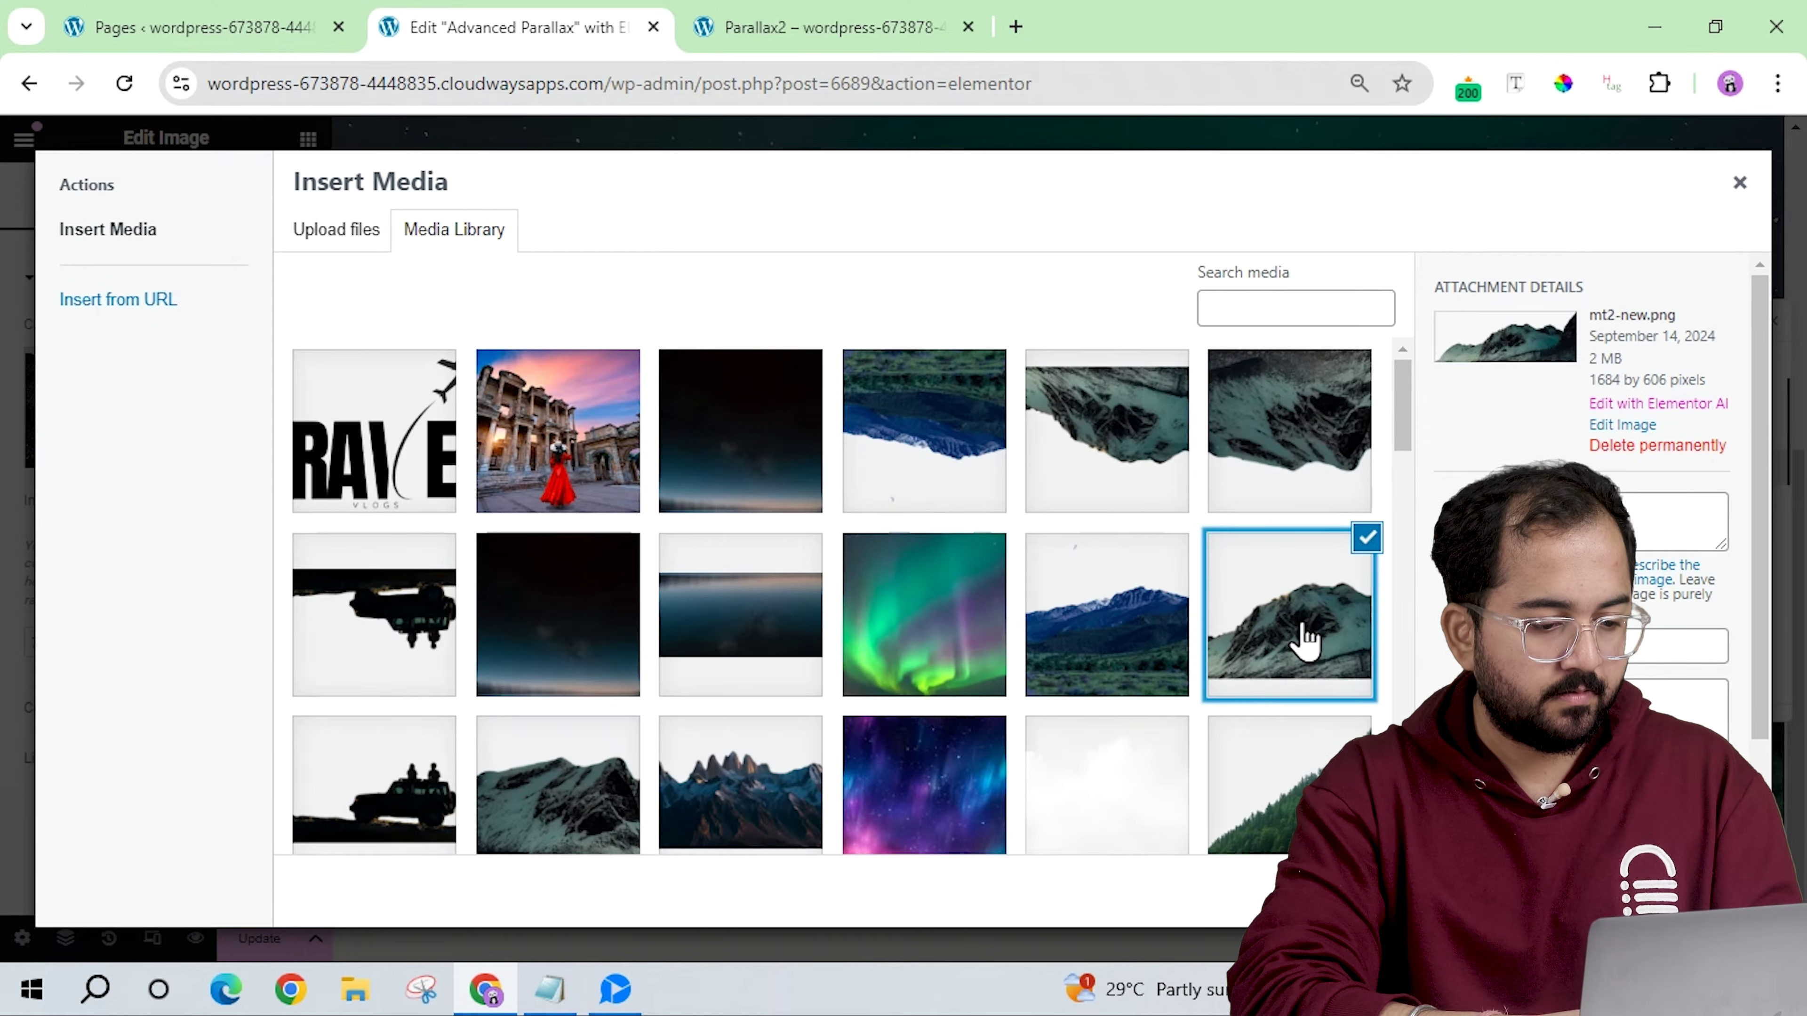
pyautogui.click(1693, 893)
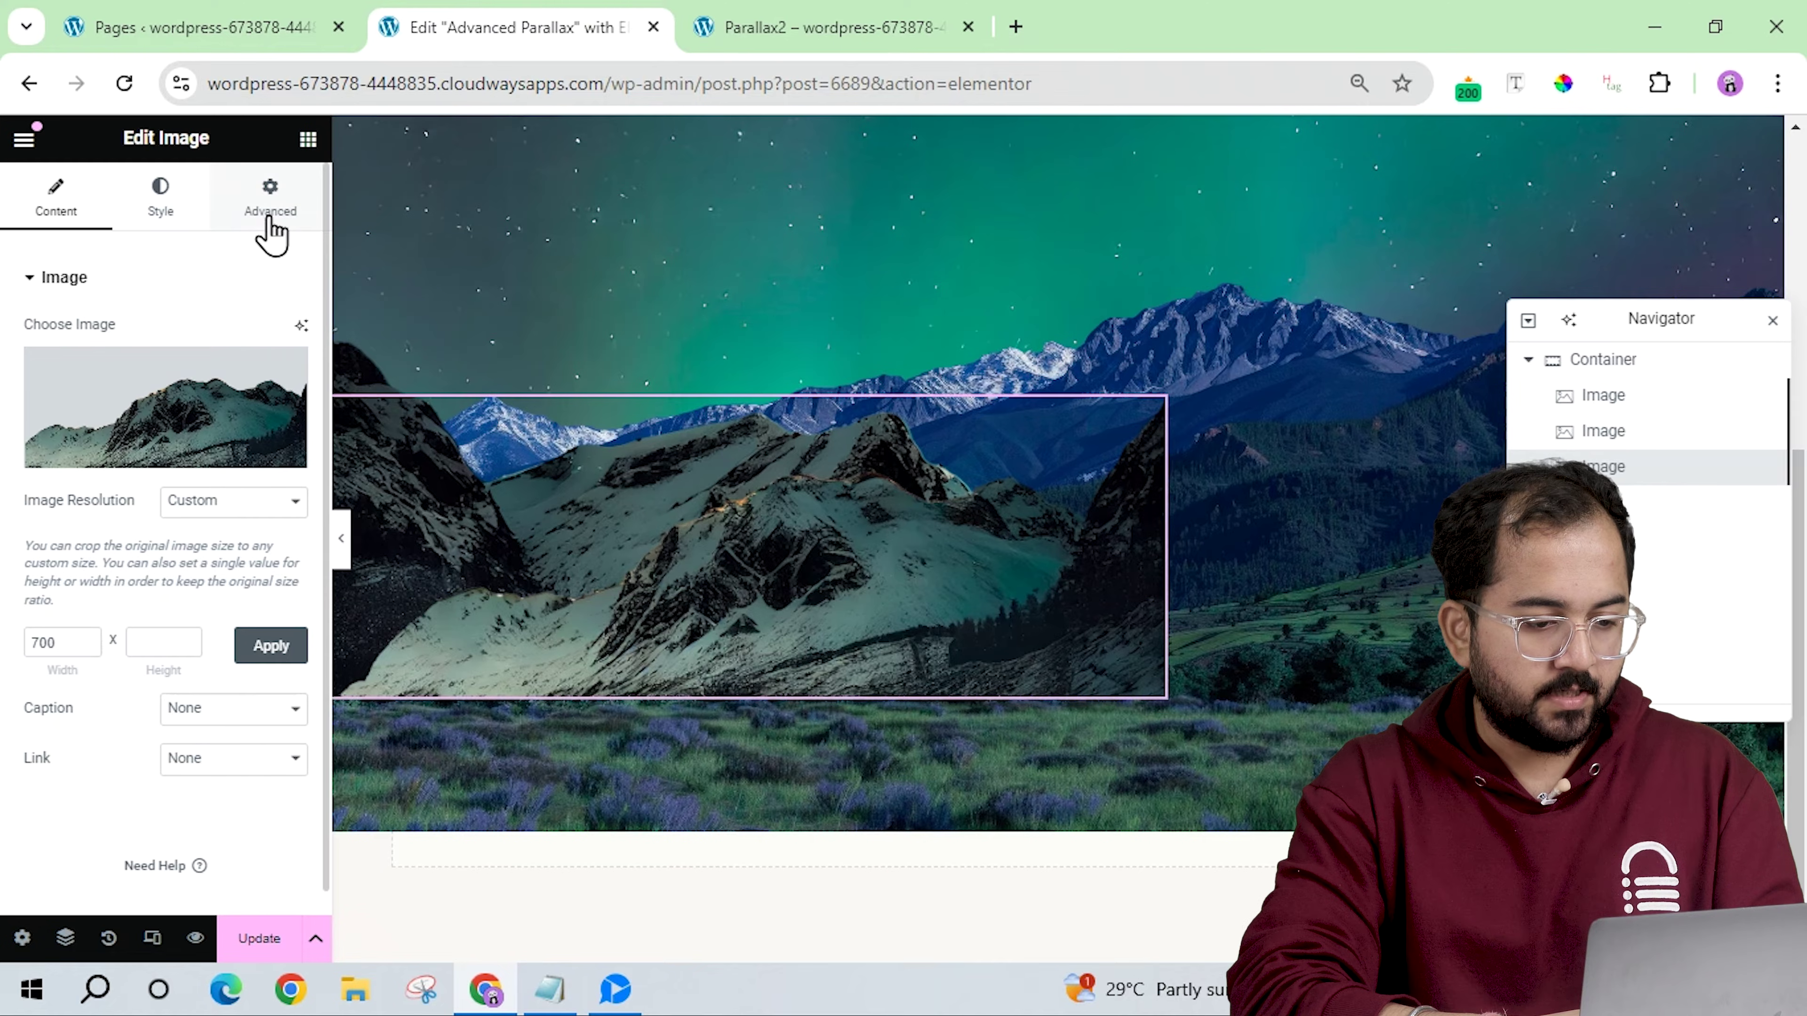
# Anchor the copy to the right with z-index 2 and a 700 px width.
pyautogui.click(263, 235)
pyautogui.scroll(-7, 221, 555)
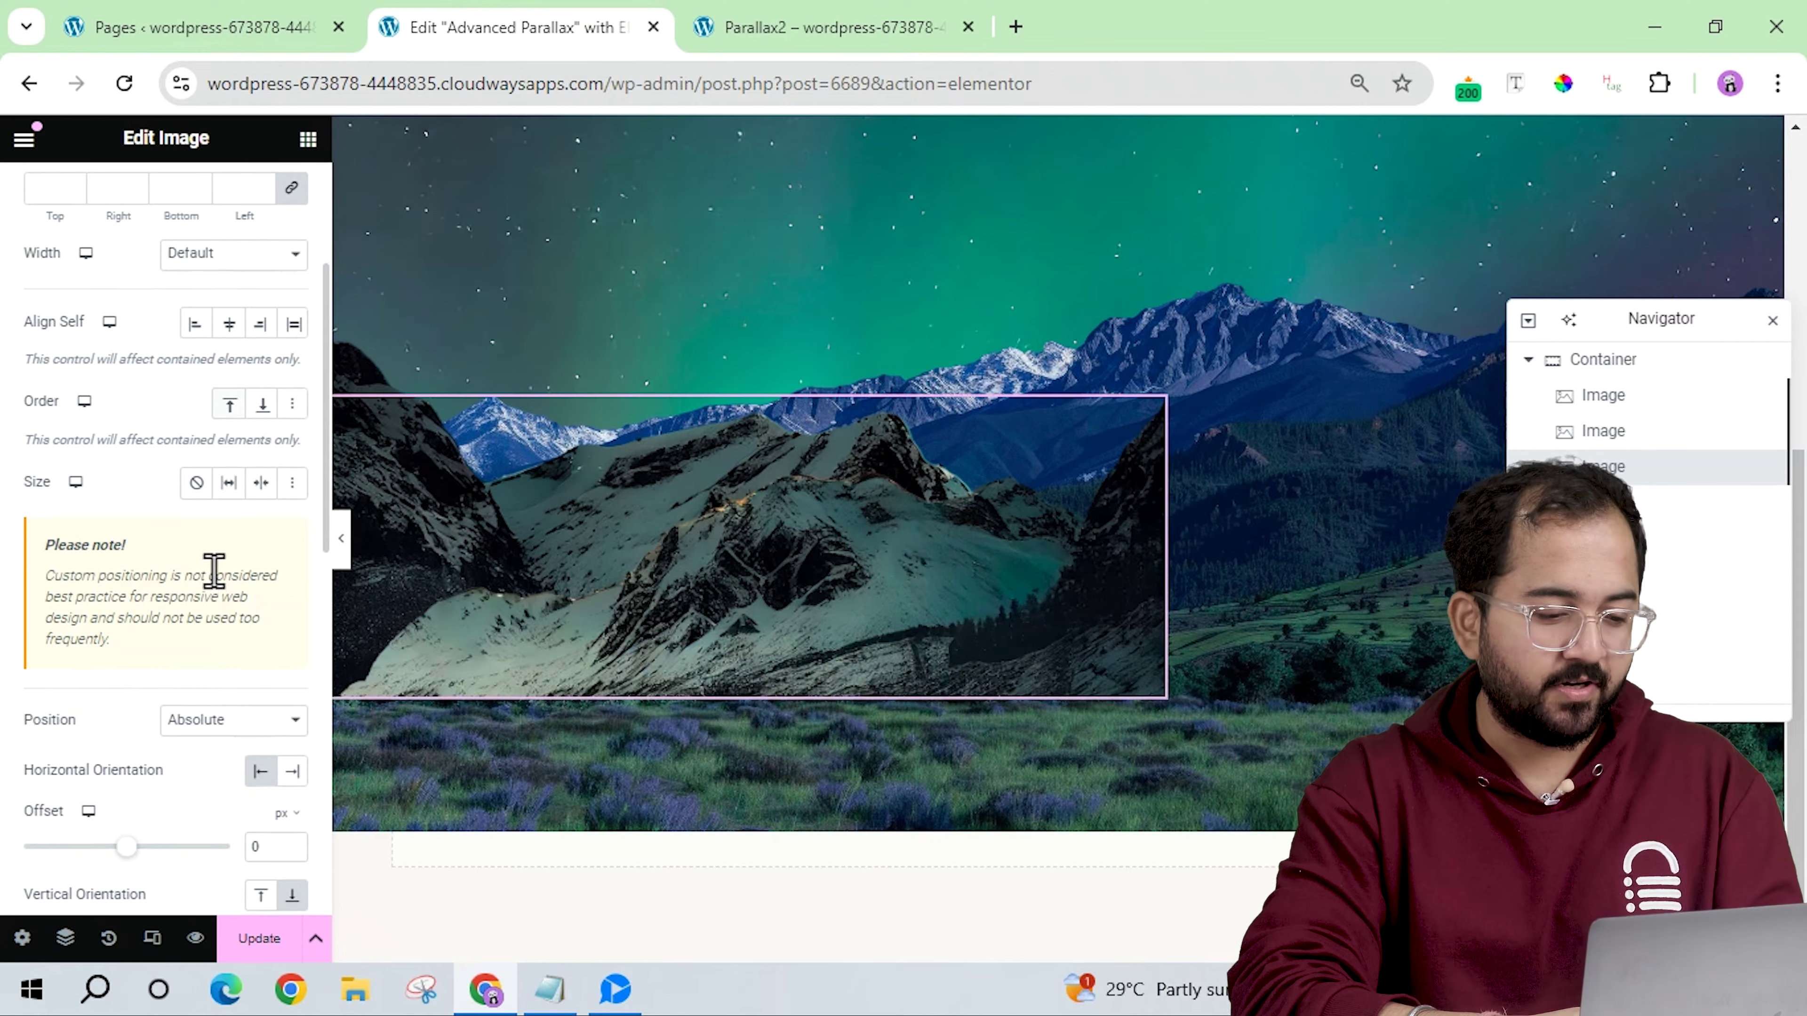
pyautogui.click(293, 508)
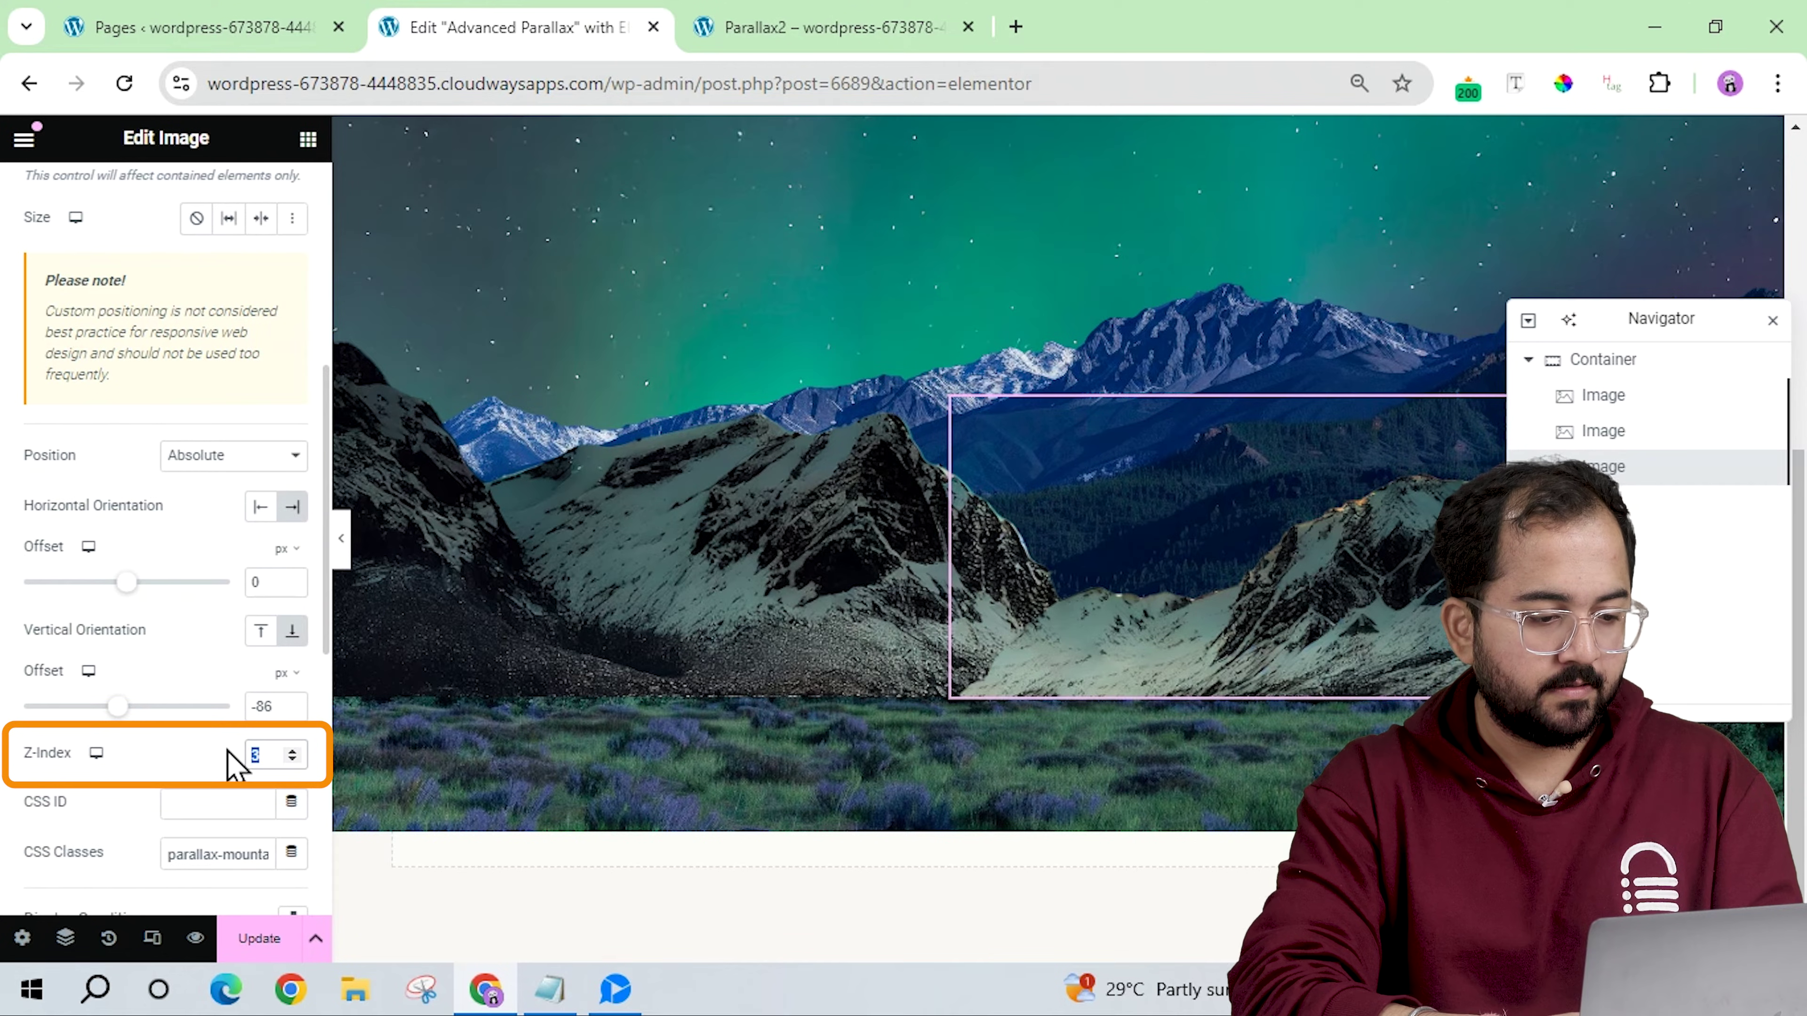
pyautogui.write('2')
pyautogui.scroll(-2, 235, 765)
pyautogui.moveTo(229, 726); pyautogui.dragTo(267, 726)
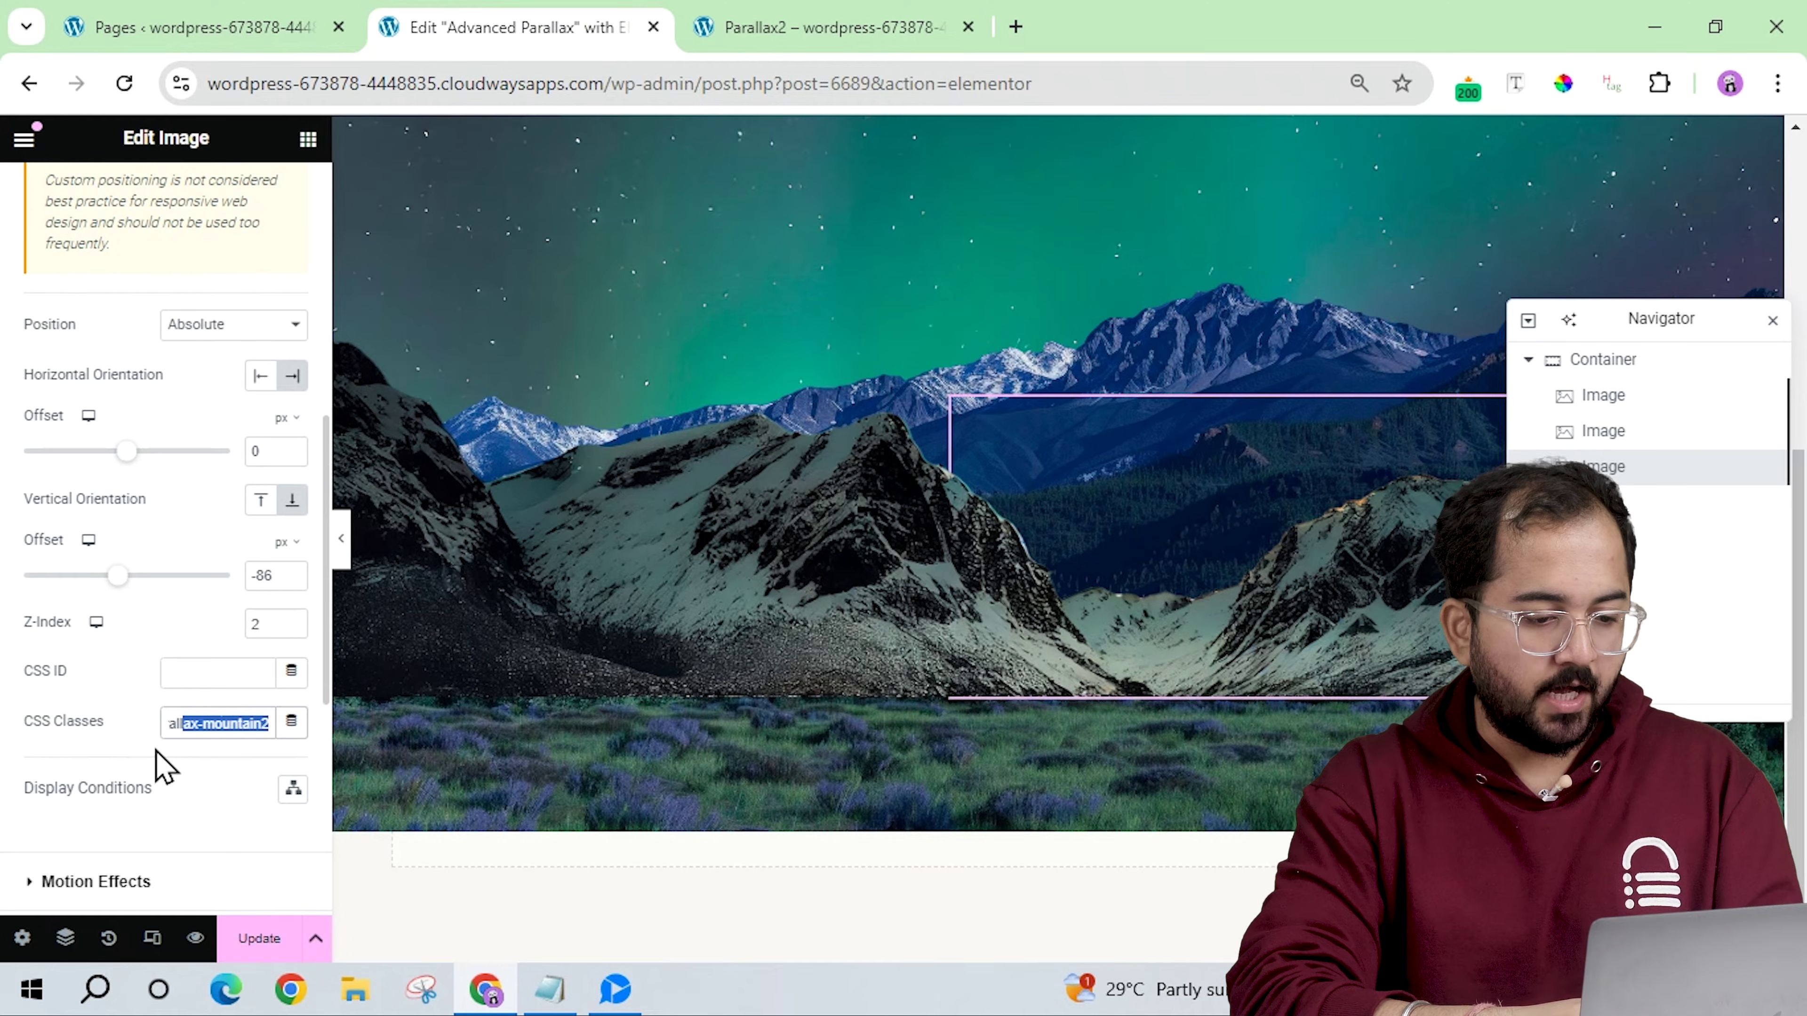
pyautogui.click(627, 744)
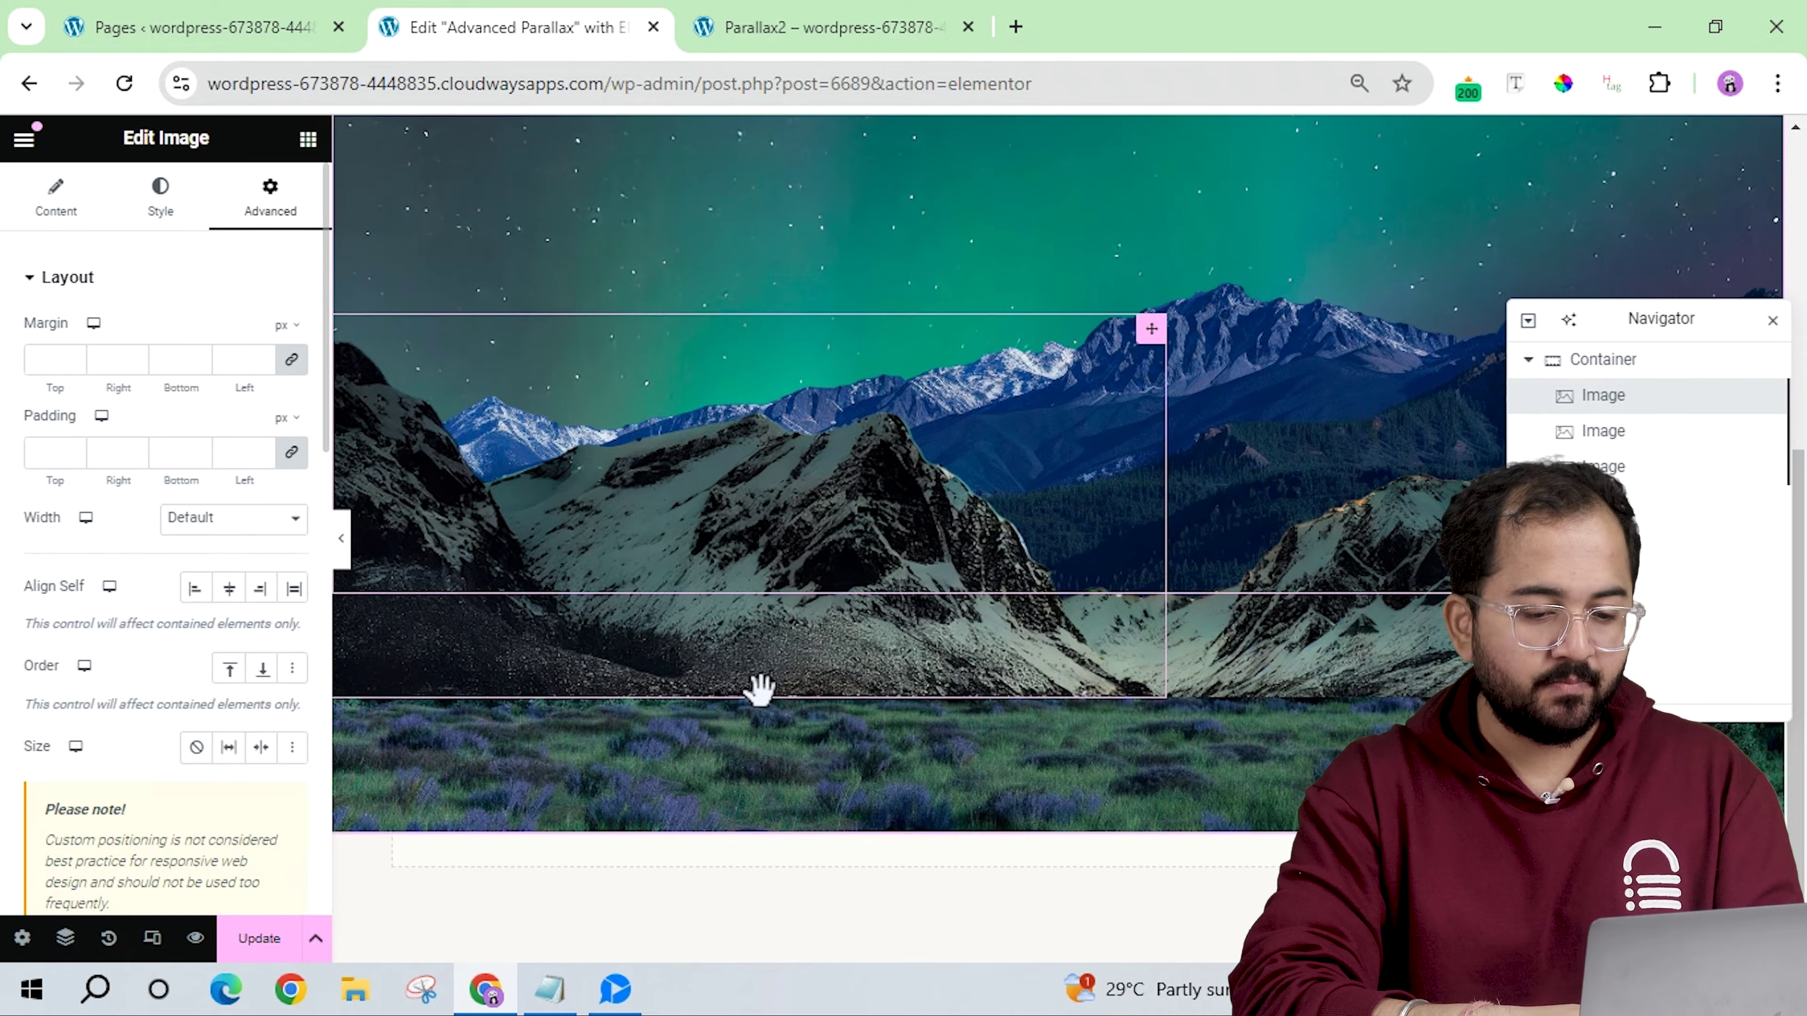
# Add a Heading widget to the hero reading 'Live Your Dreams'.
pyautogui.click(306, 138)
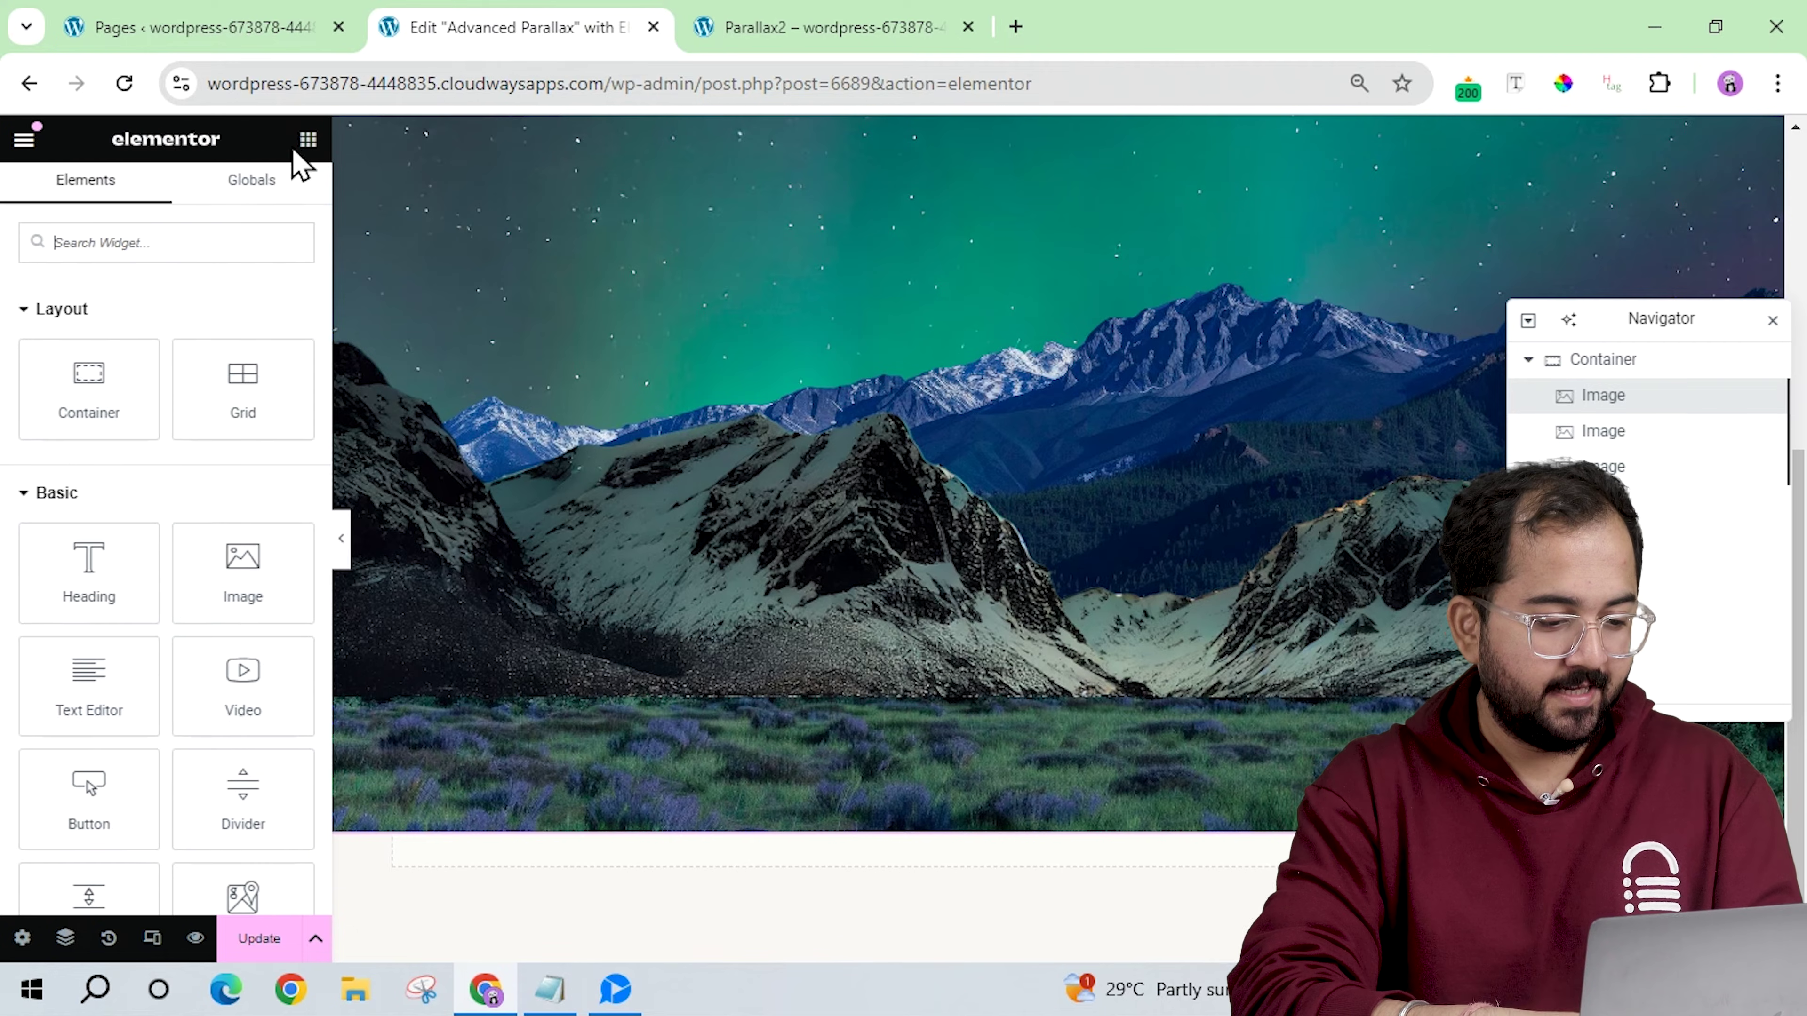
pyautogui.moveTo(133, 530); pyautogui.dragTo(1141, 517)
pyautogui.doubleClick(139, 372)
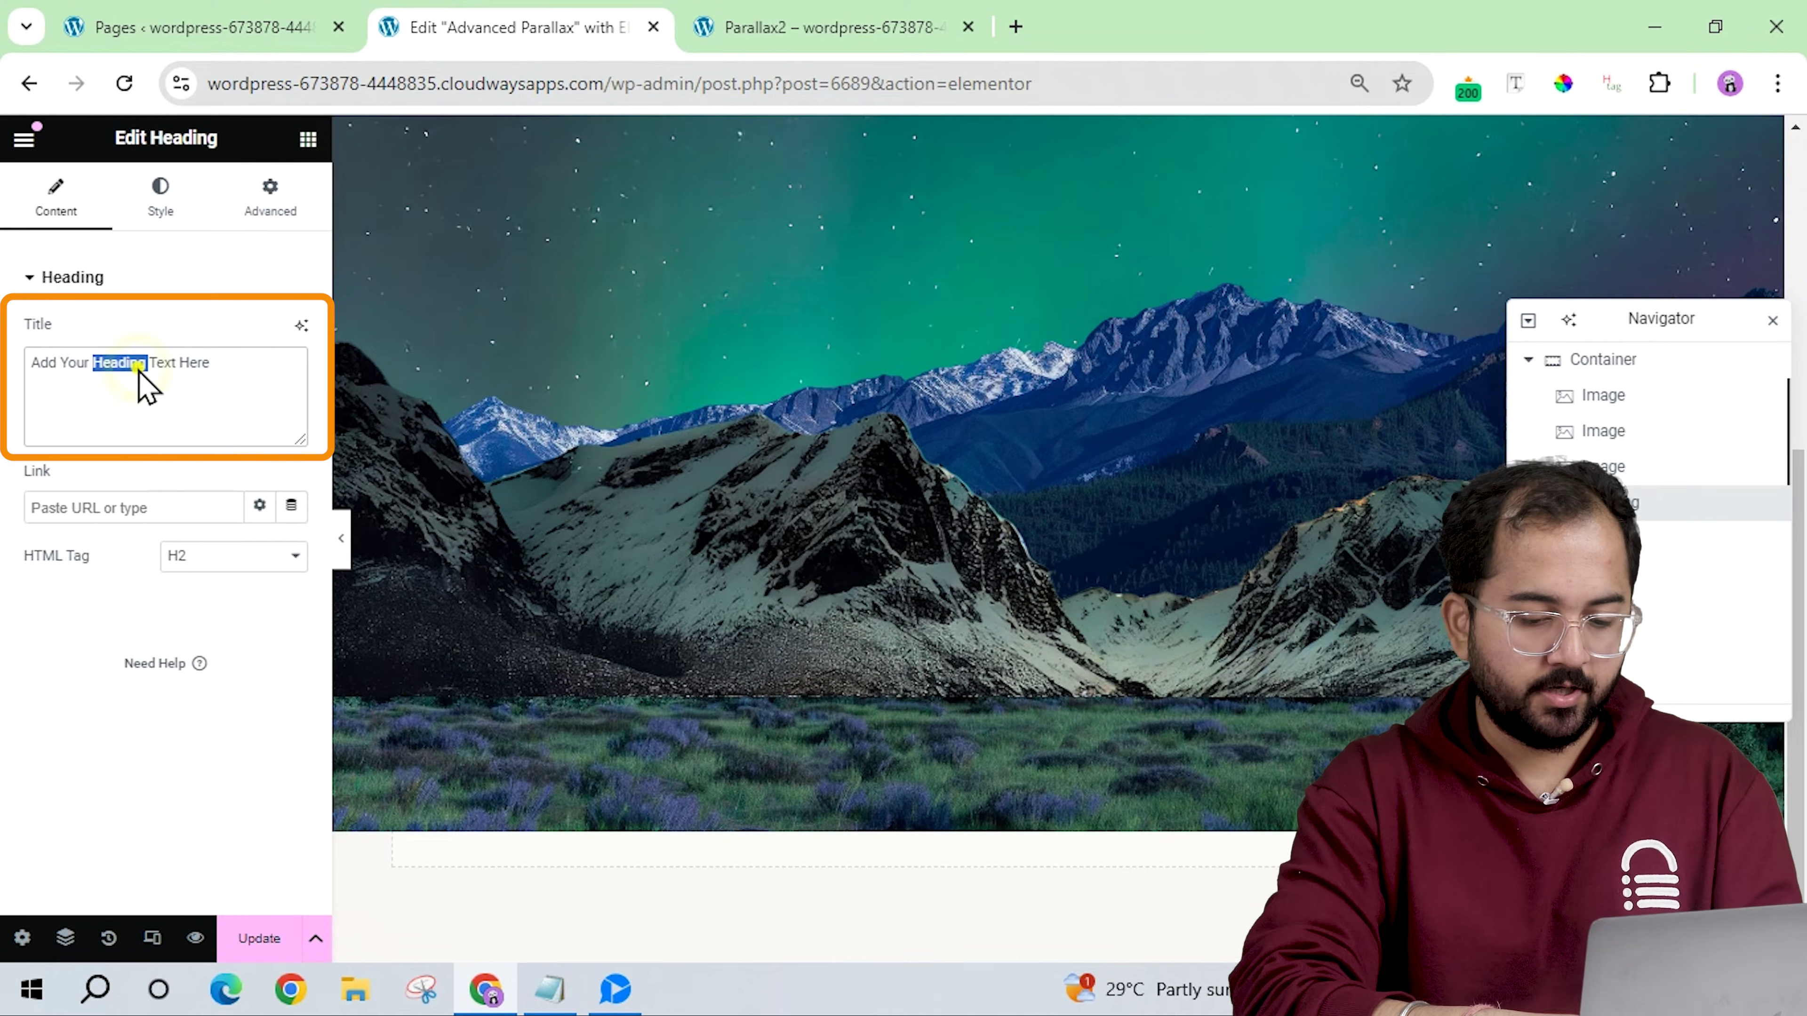
pyautogui.hotkey('ctrl', 'a')
pyautogui.write('Live Your Dreams')
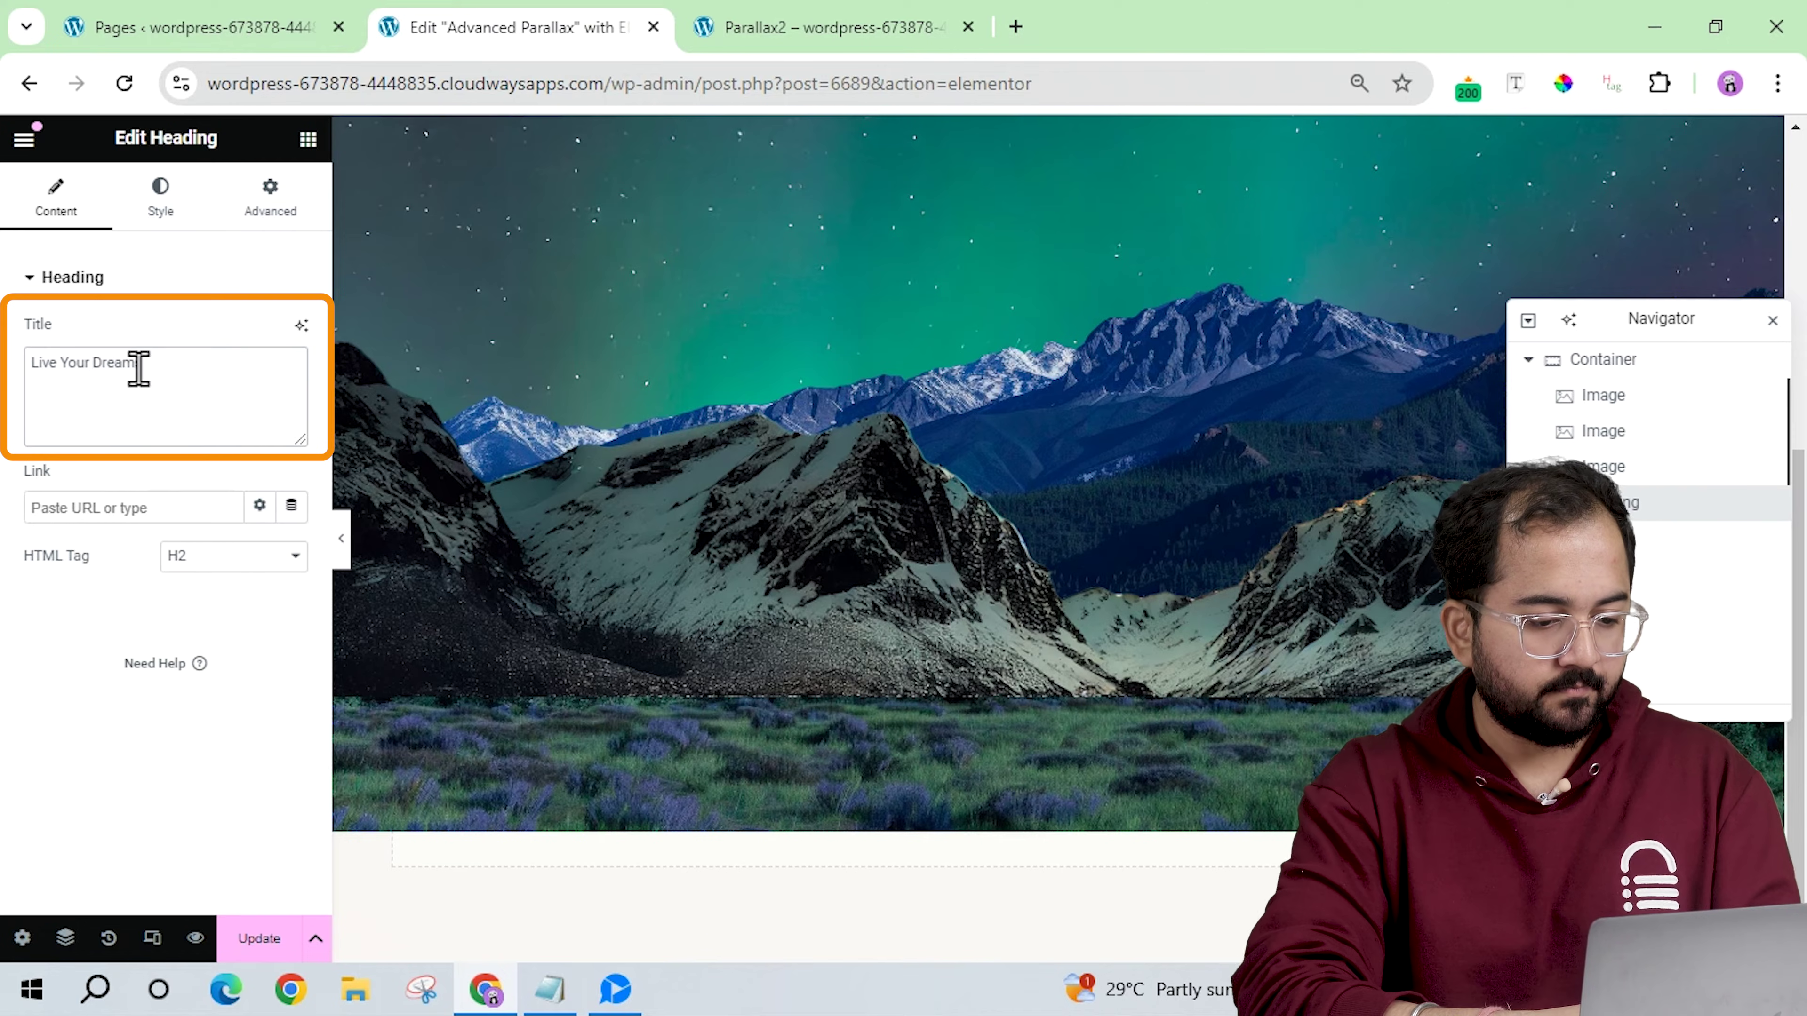
# Set the heading's z-index to 2.
pyautogui.click(269, 207)
pyautogui.scroll(-7, 227, 485)
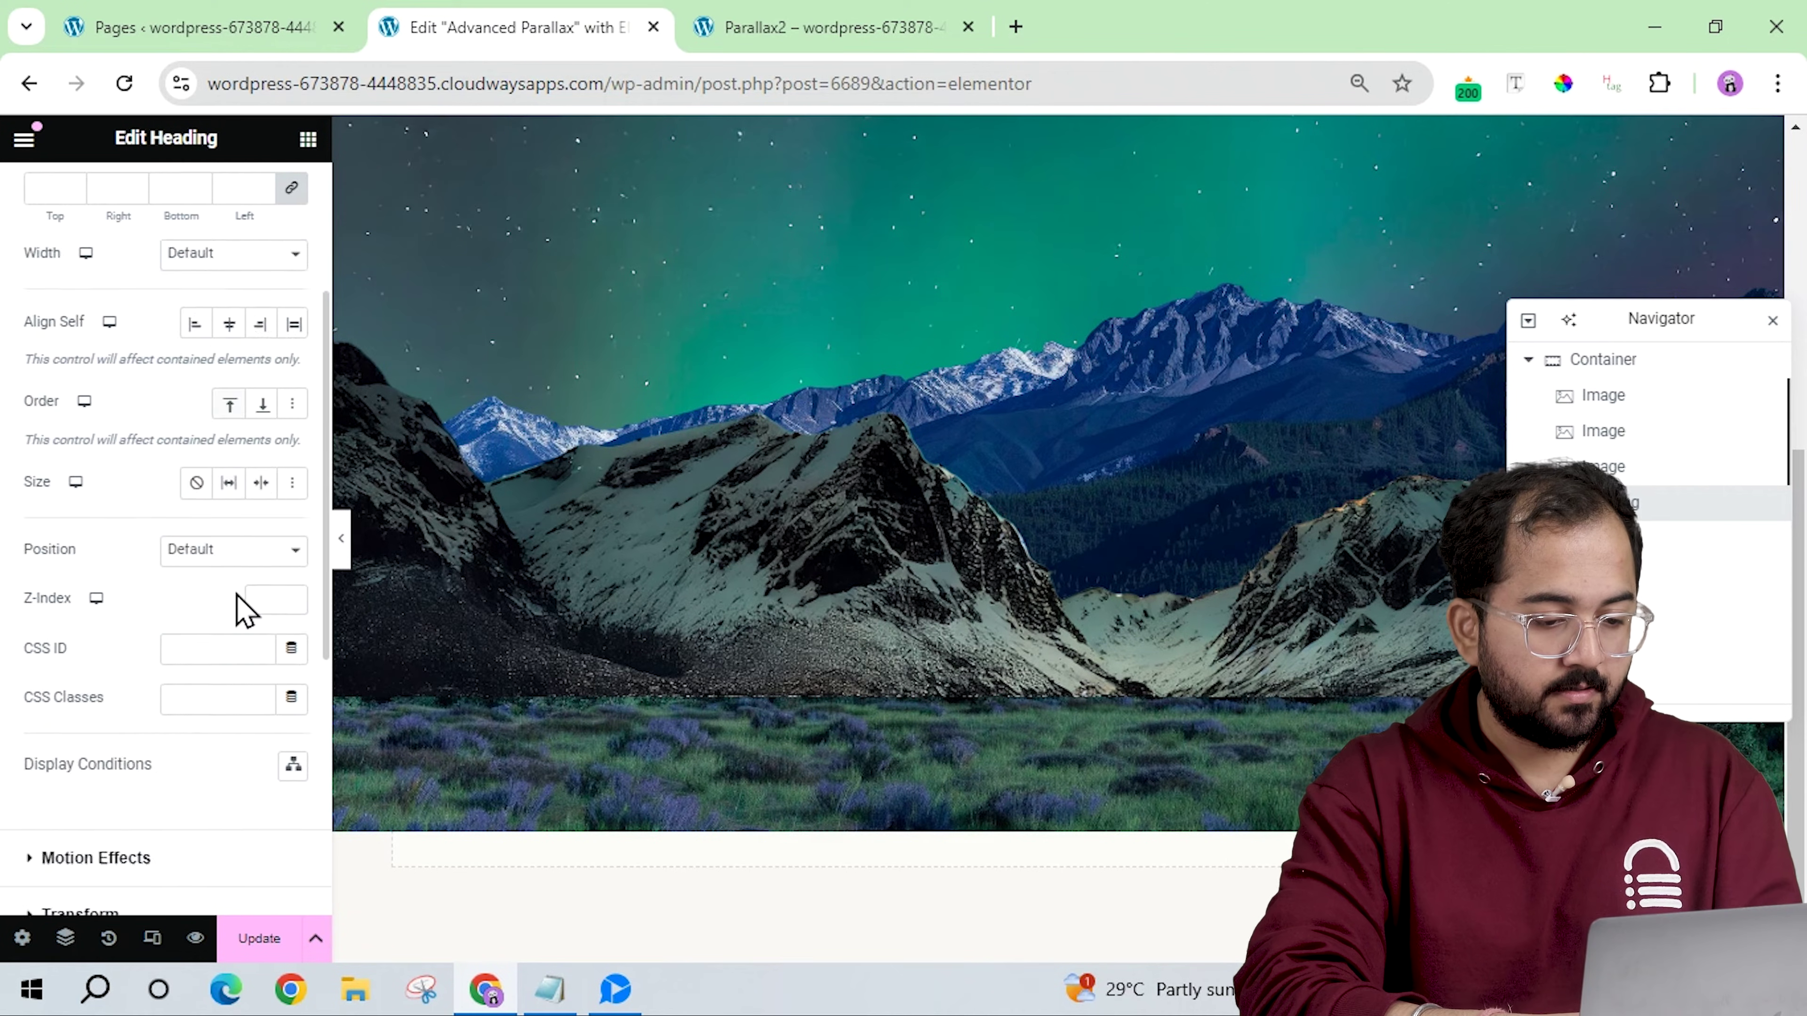
pyautogui.click(259, 334)
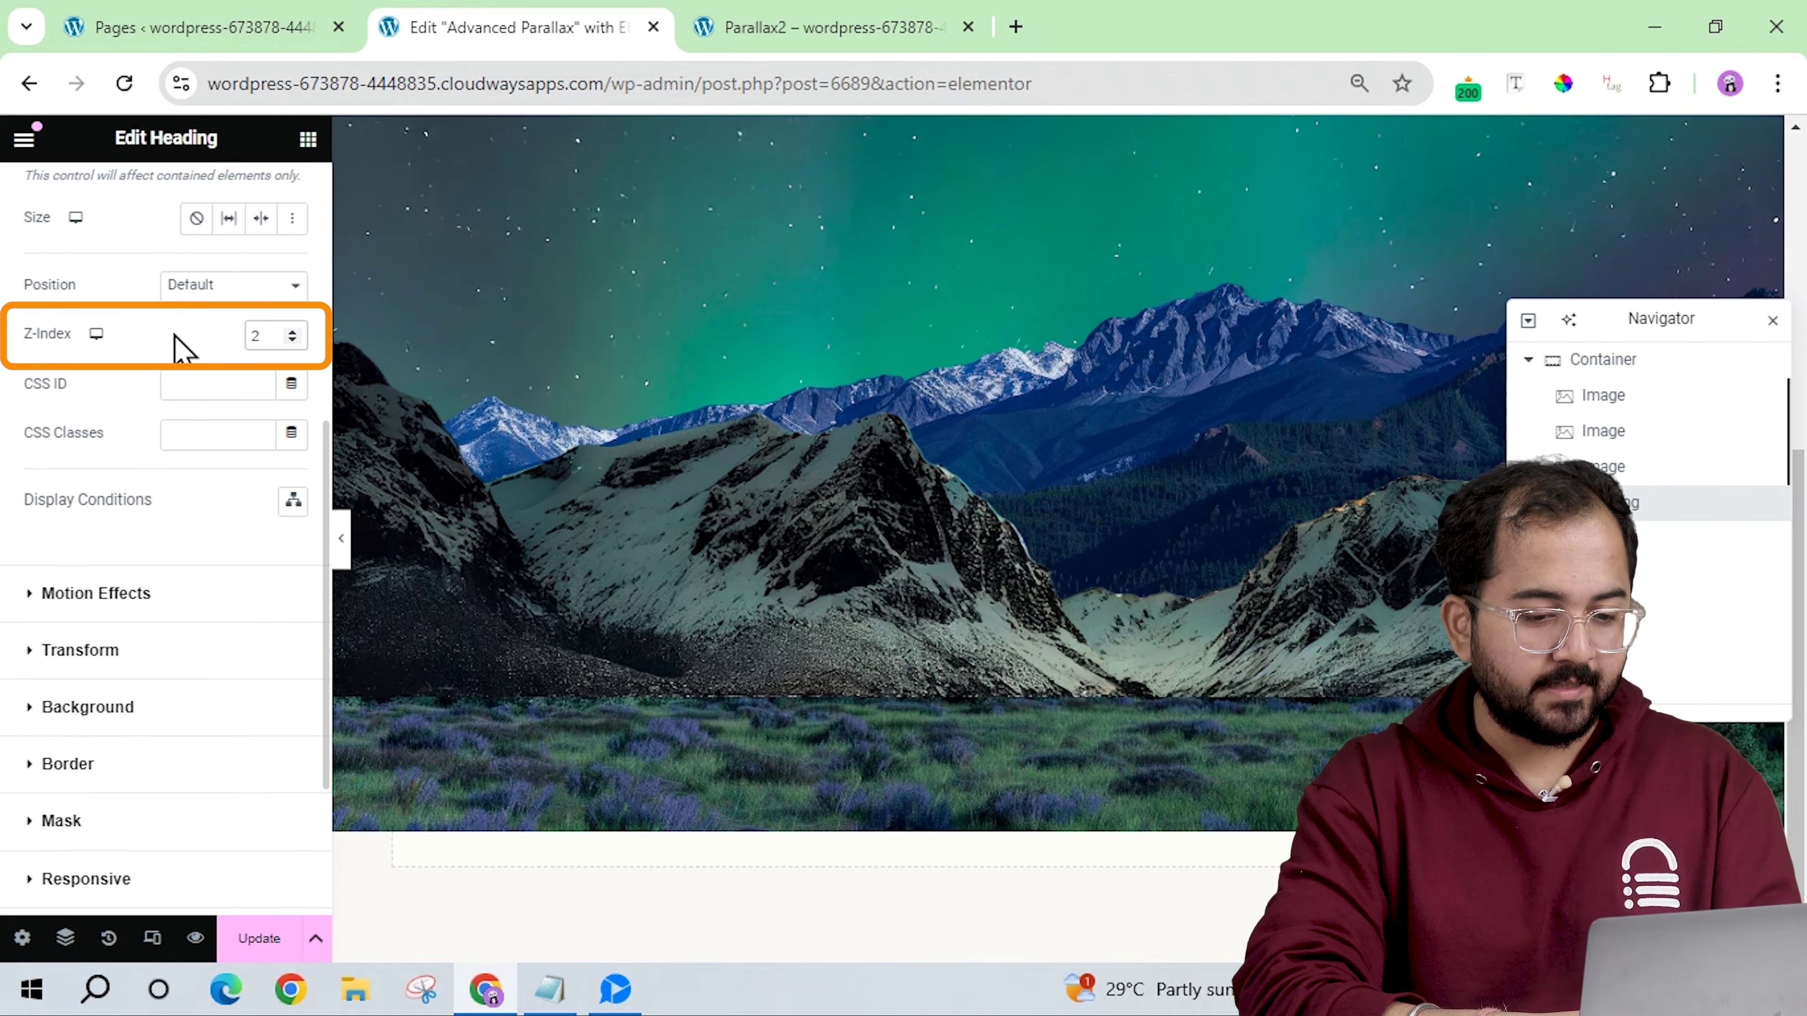
pyautogui.scroll(7, 222, 392)
pyautogui.scroll(5, 1145, 597)
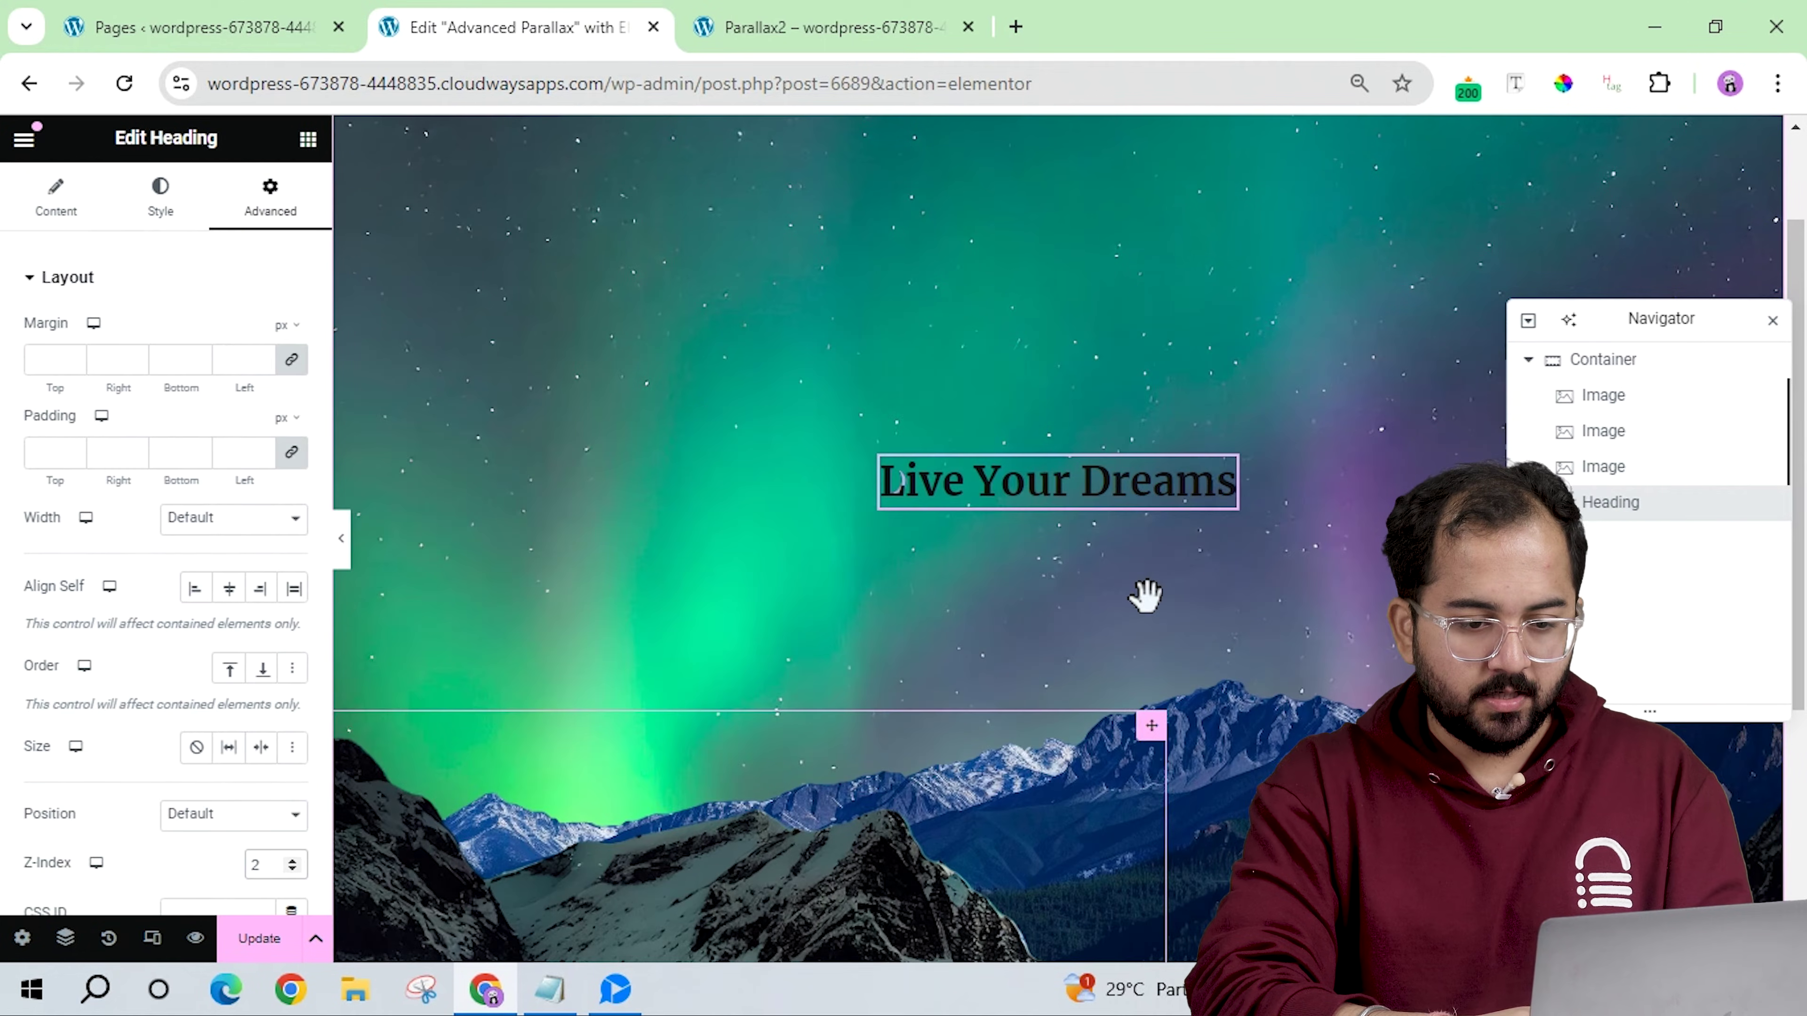
# Style the heading as large white uppercase text and preview it in the hero.
pyautogui.click(161, 206)
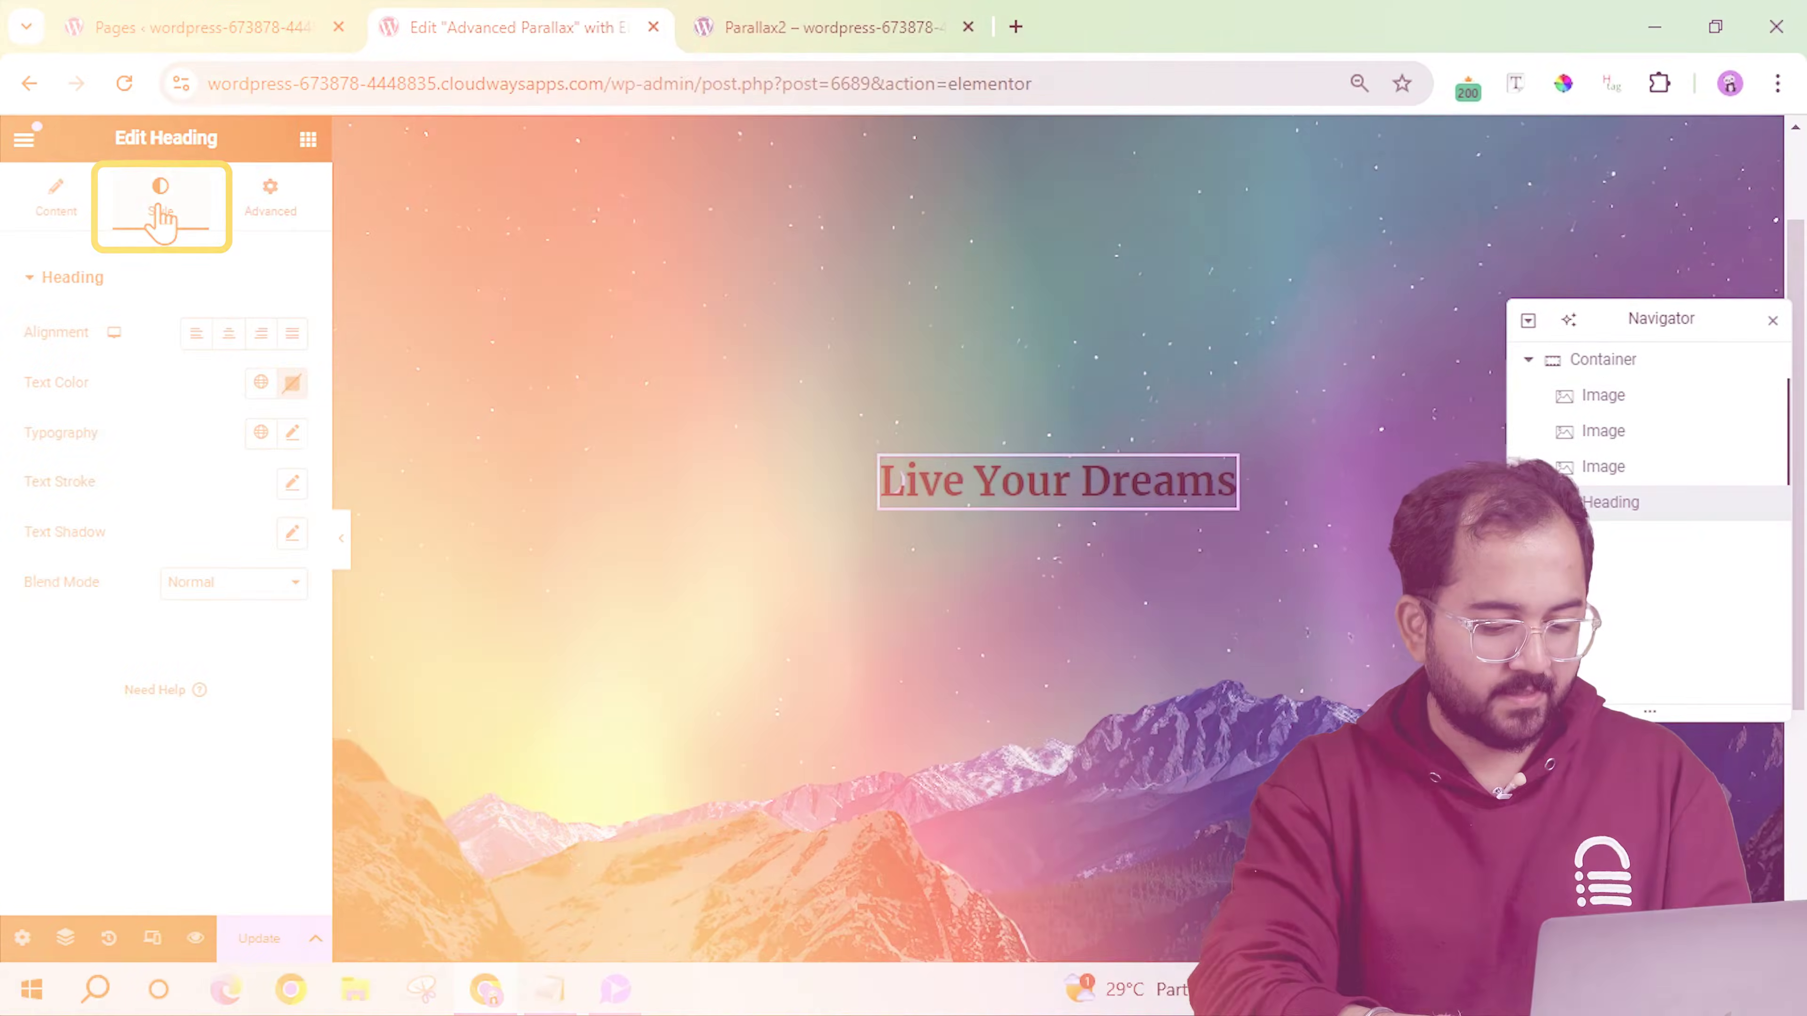
pyautogui.click(340, 538)
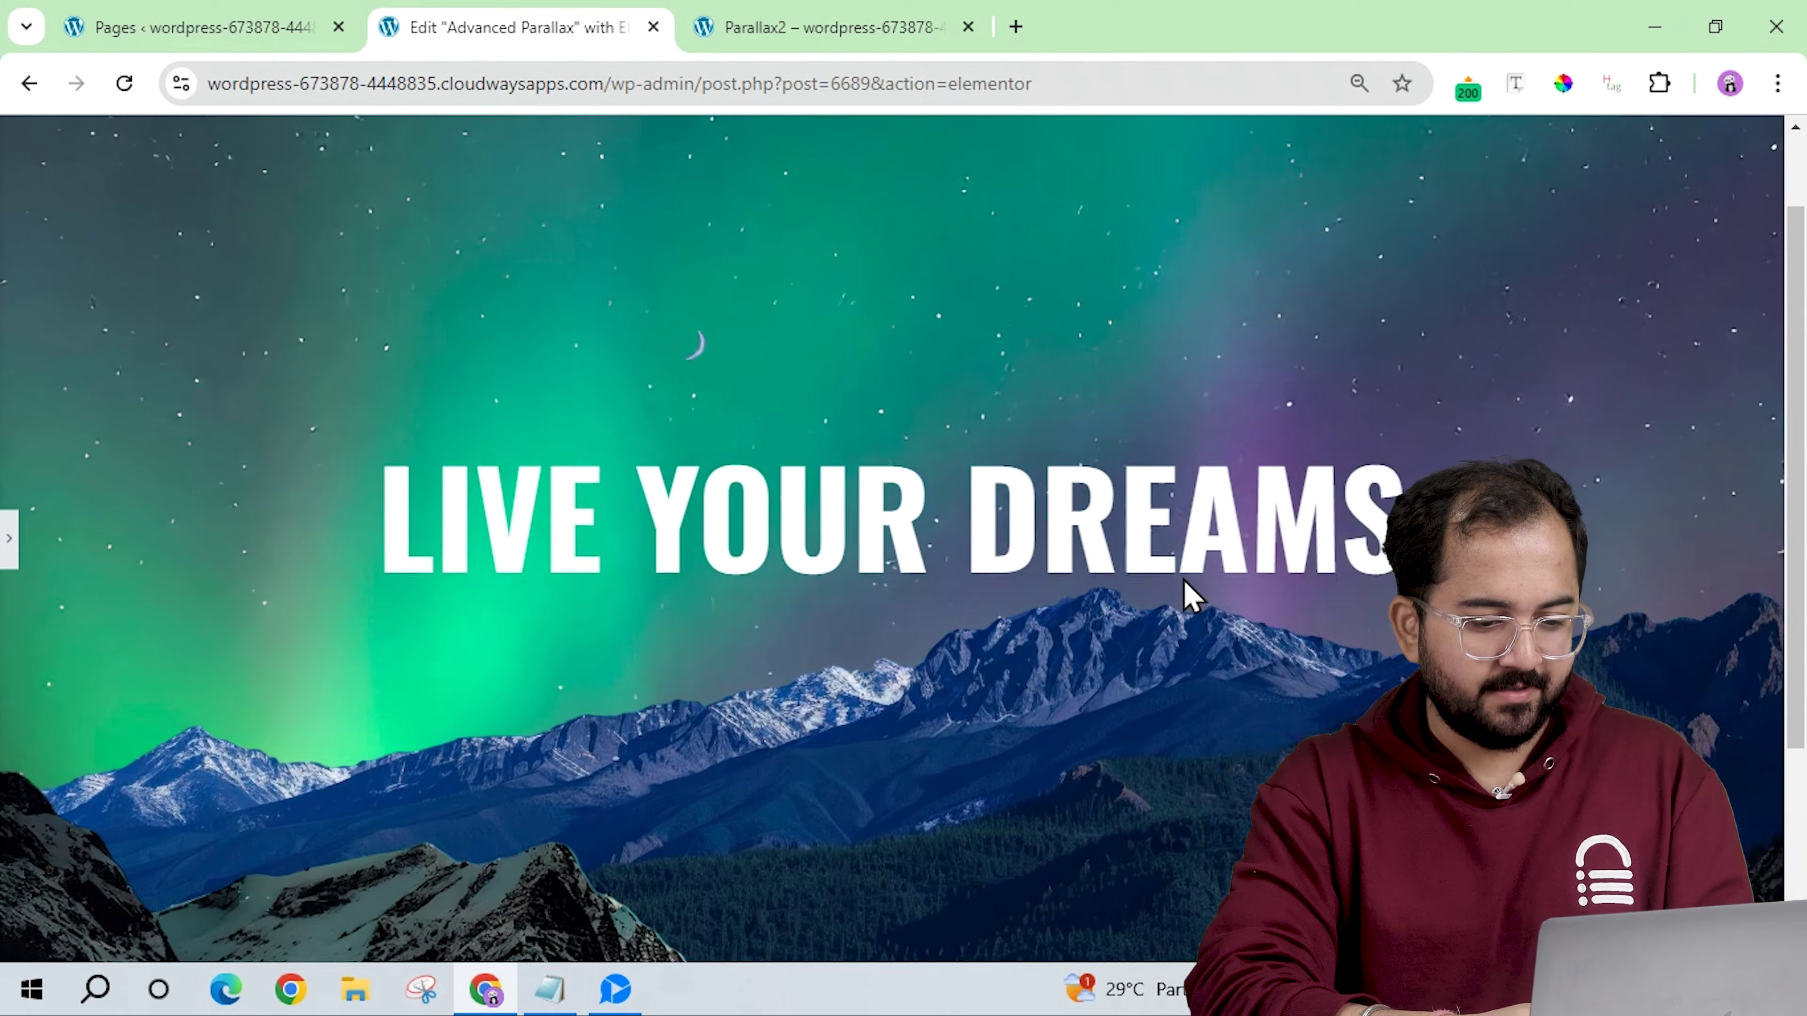
pyautogui.scroll(-4, 1182, 583)
pyautogui.scroll(3, 1188, 591)
pyautogui.scroll(-3, 1189, 597)
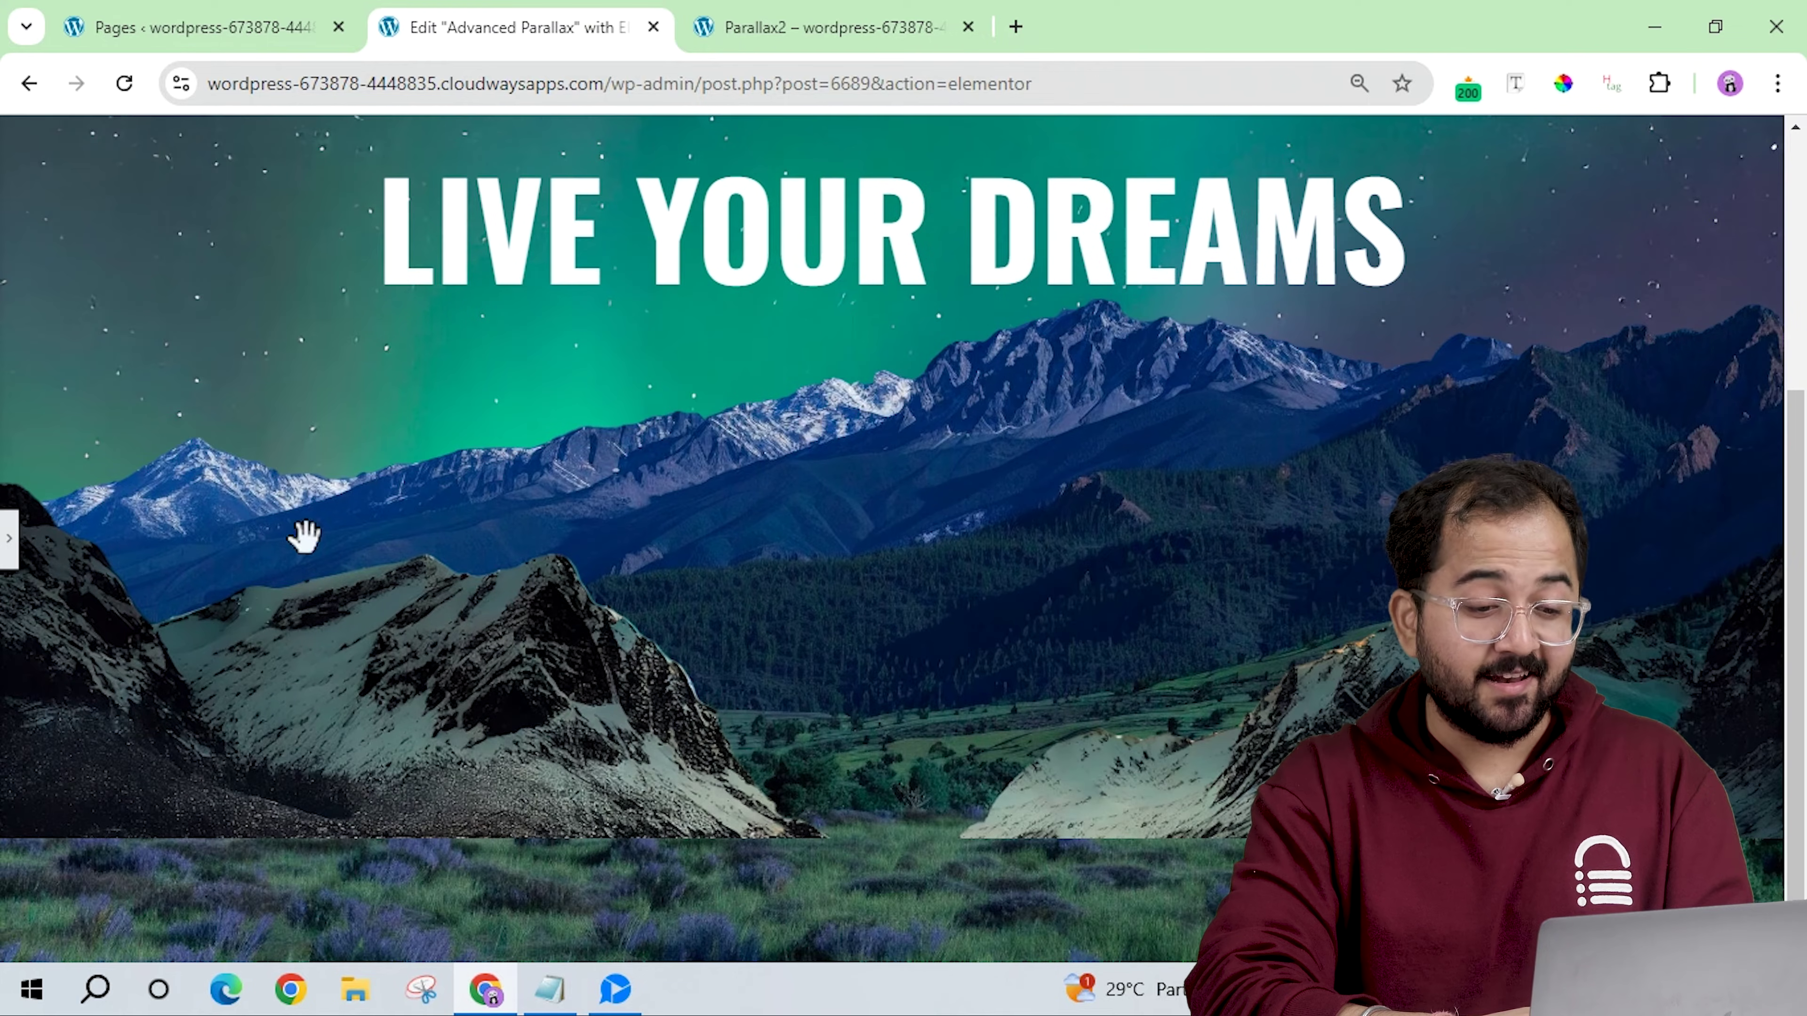
pyautogui.click(9, 539)
pyautogui.scroll(3, 948, 573)
# Add an Image widget with the jeep-and-travellers silhouette to the hero.
pyautogui.click(306, 141)
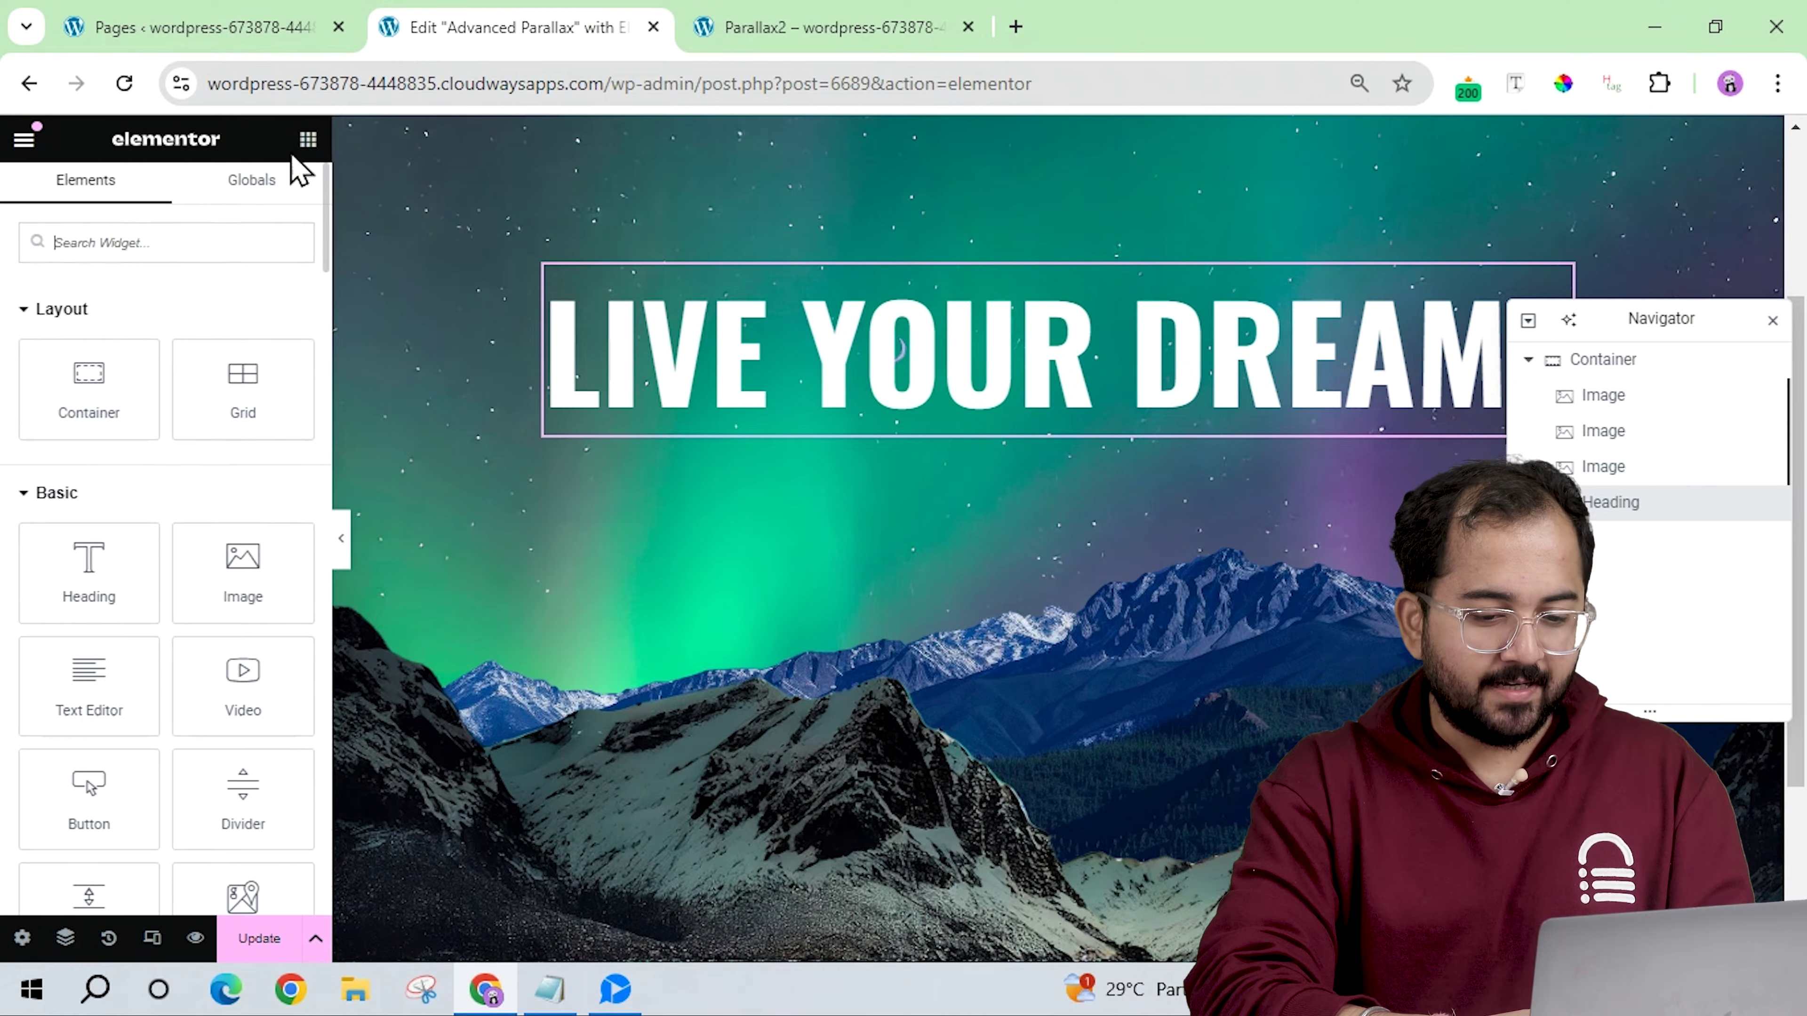
pyautogui.moveTo(196, 525); pyautogui.dragTo(1057, 663)
pyautogui.click(186, 485)
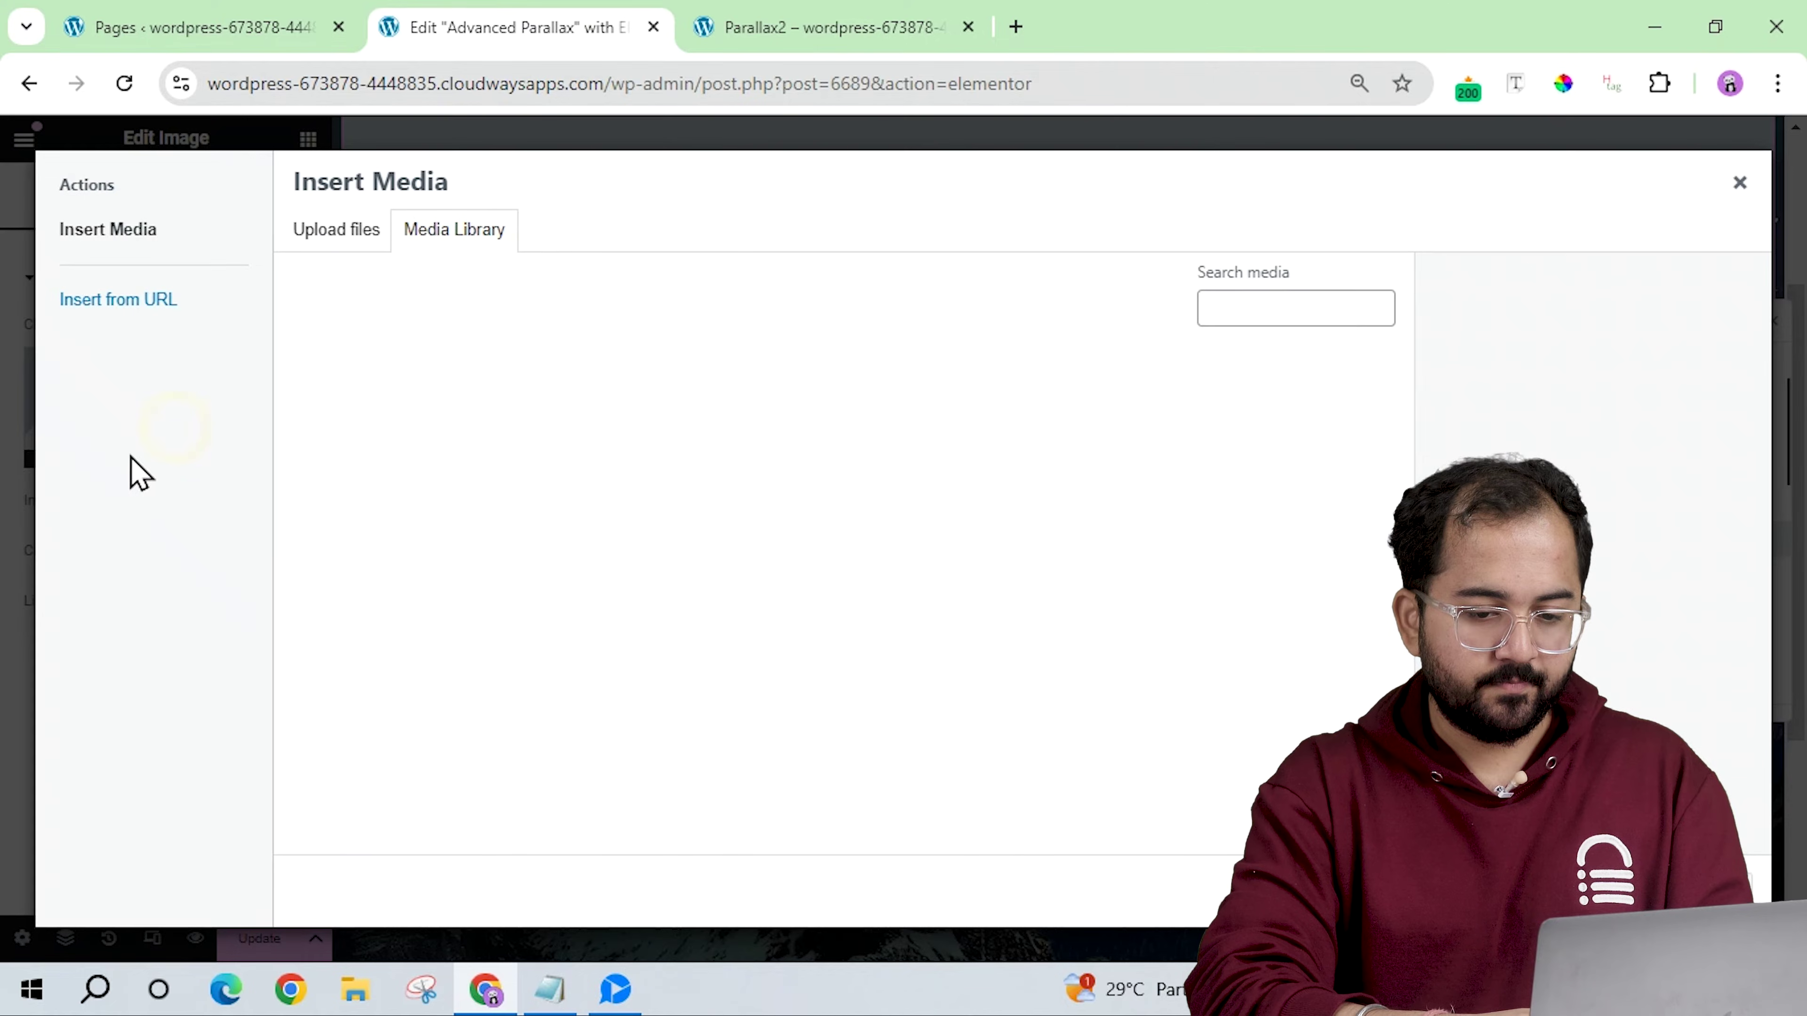
pyautogui.click(377, 442)
# Position the jeep image absolutely at the bottom with a -36 px vertical offset.
pyautogui.click(283, 214)
pyautogui.scroll(-3, 149, 431)
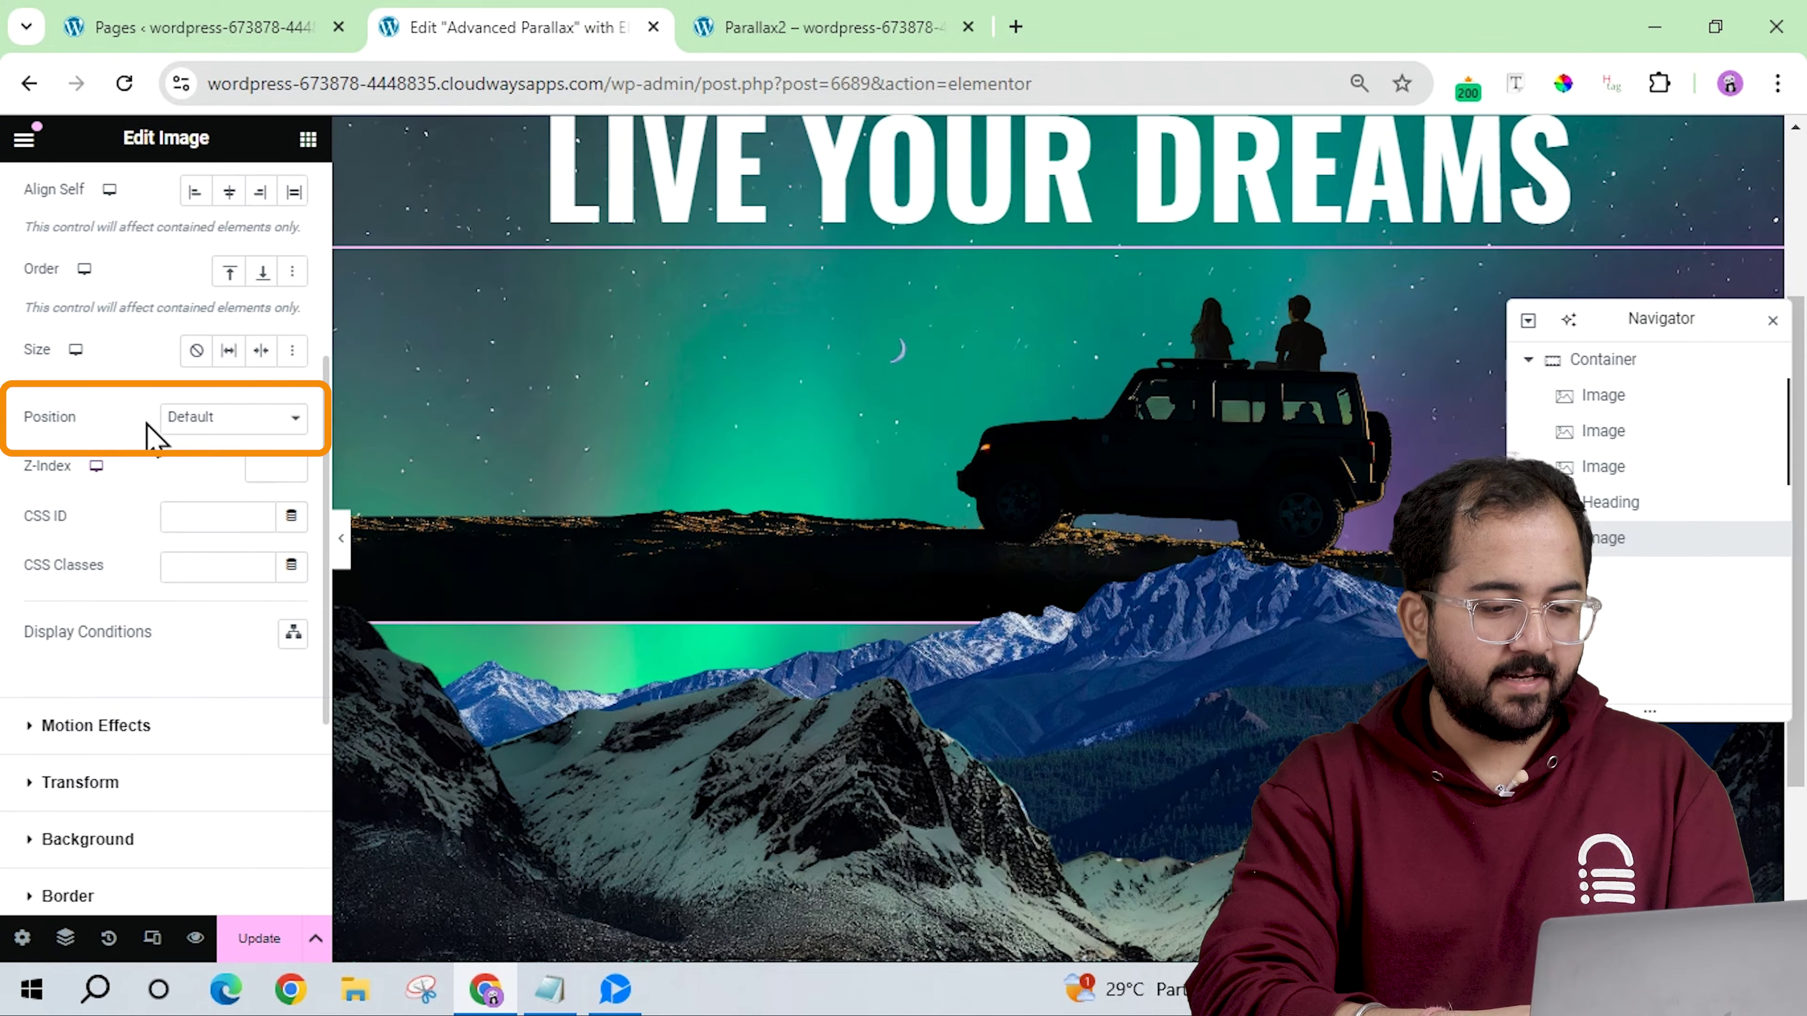
pyautogui.click(226, 418)
pyautogui.click(223, 488)
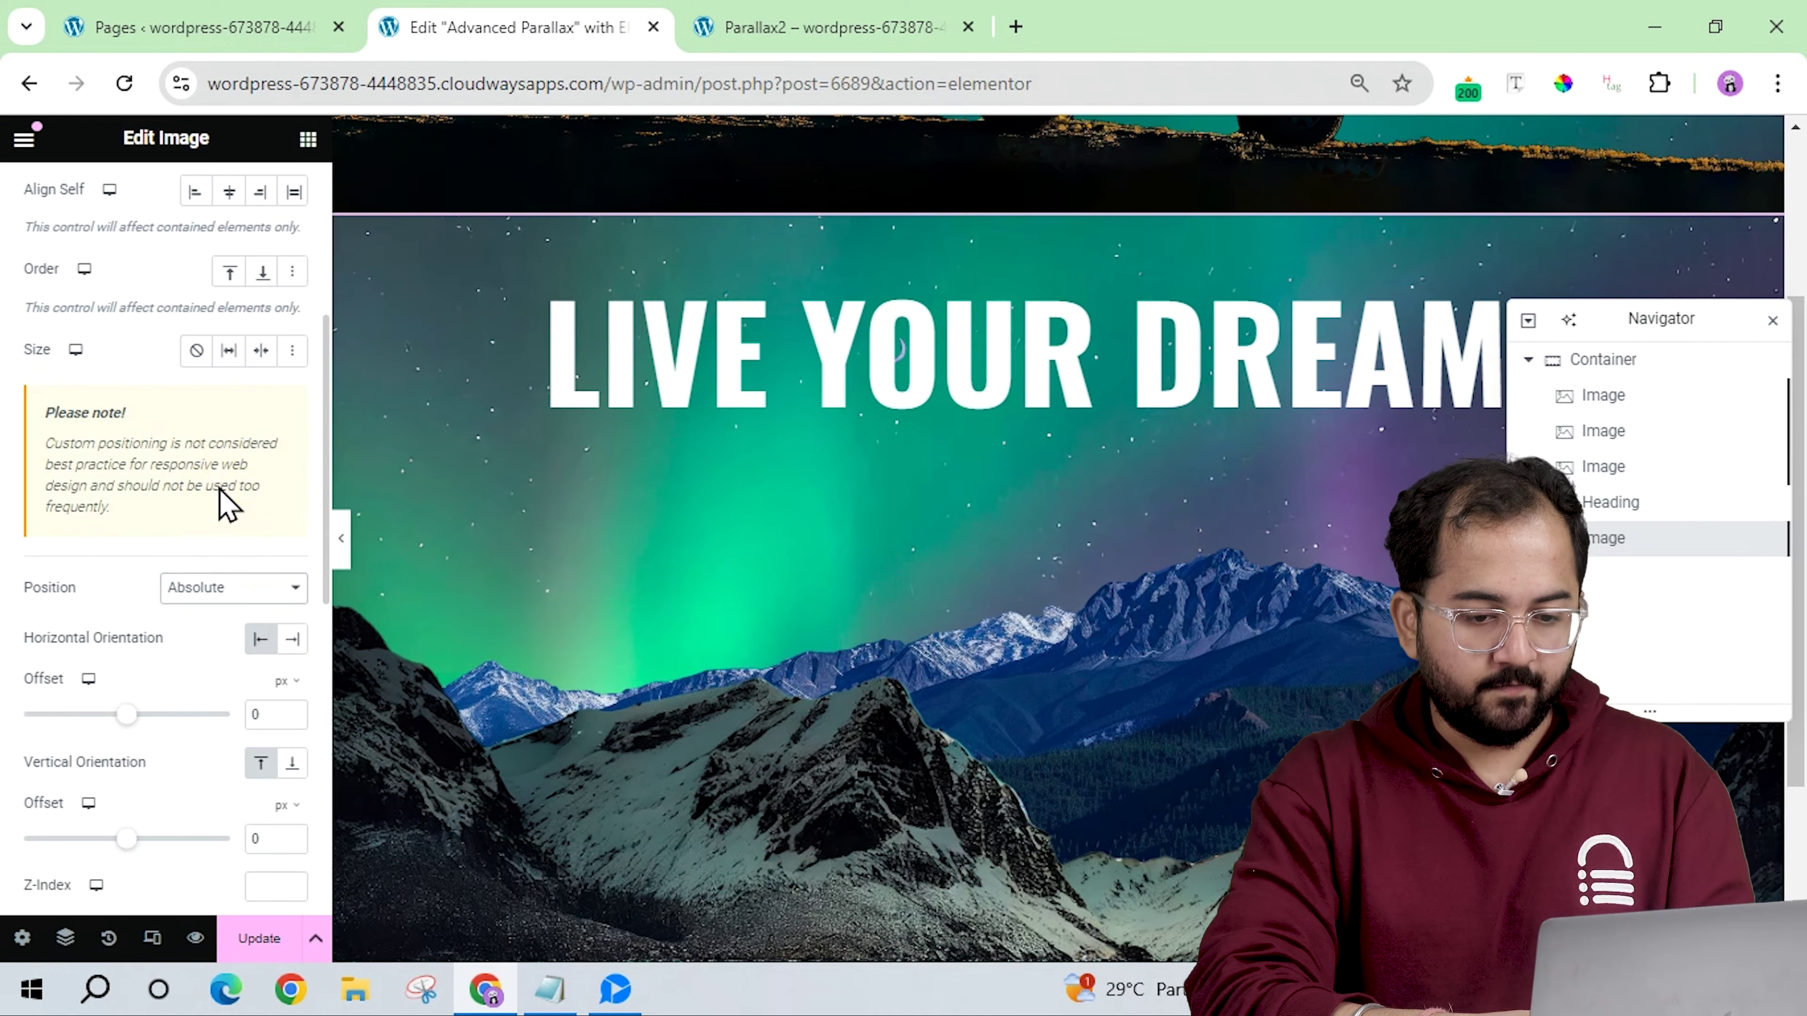
pyautogui.scroll(-2, 217, 516)
pyautogui.click(292, 631)
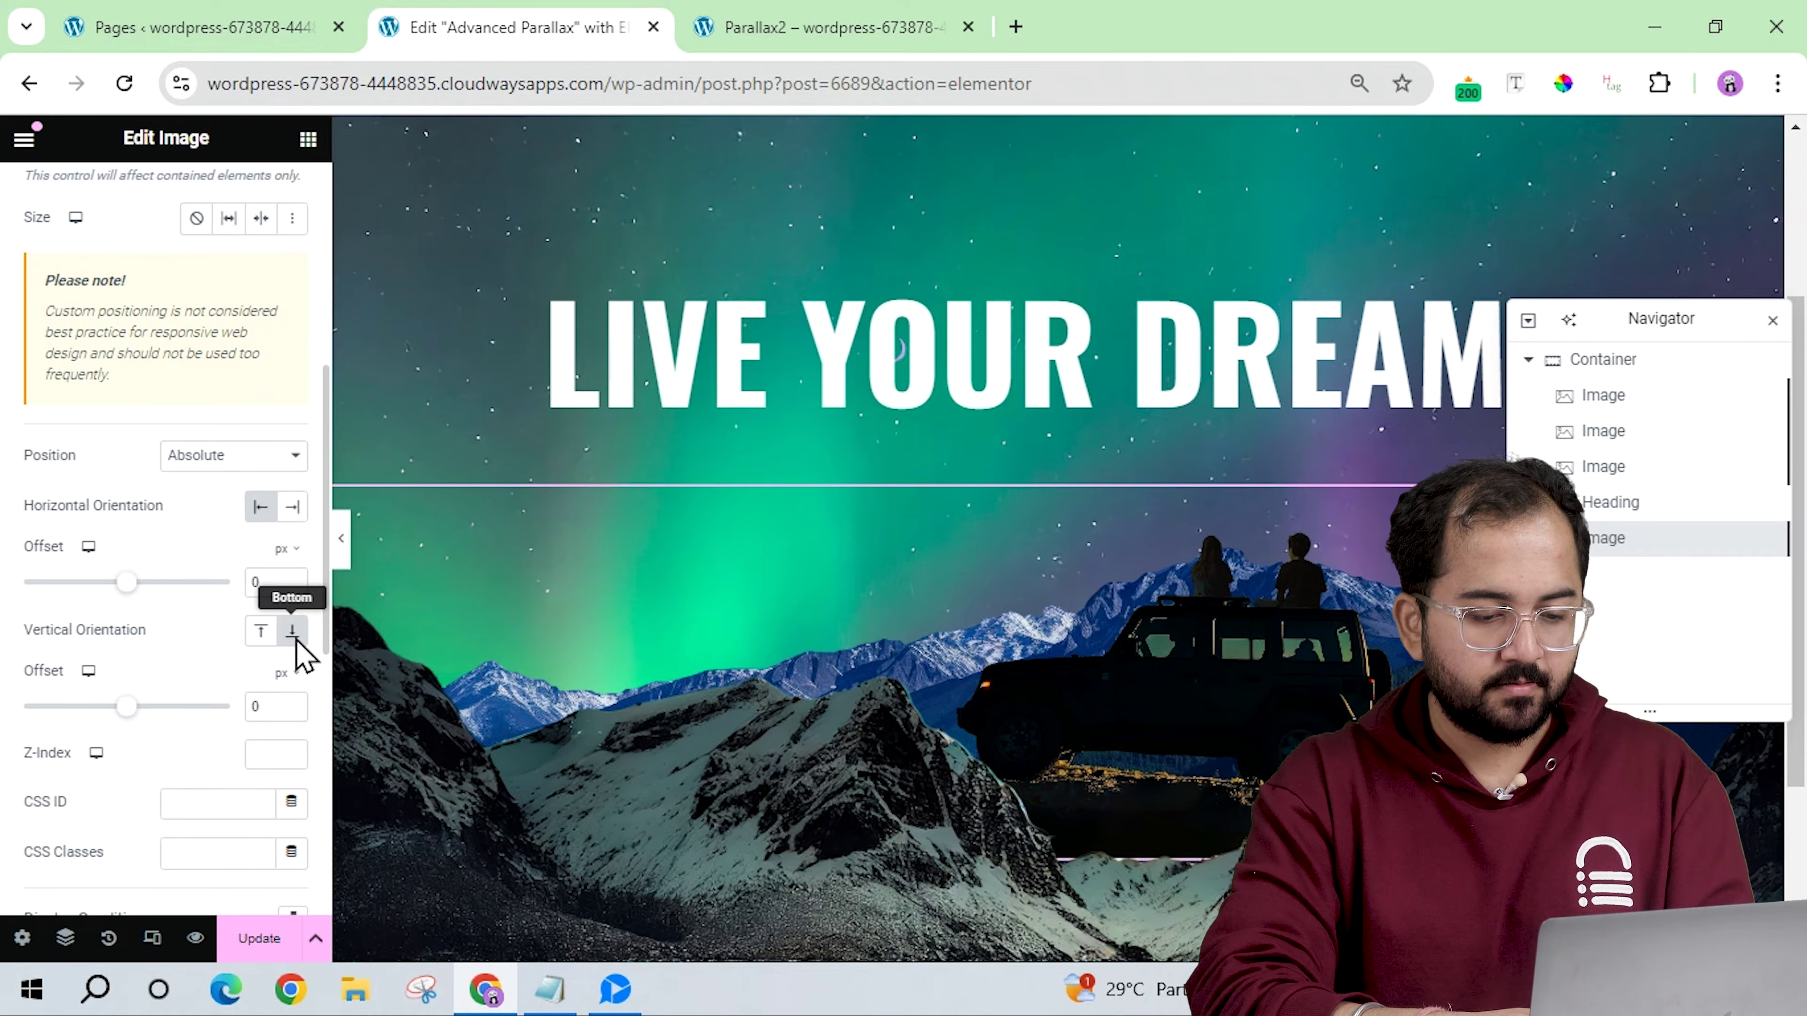
pyautogui.doubleClick(270, 706)
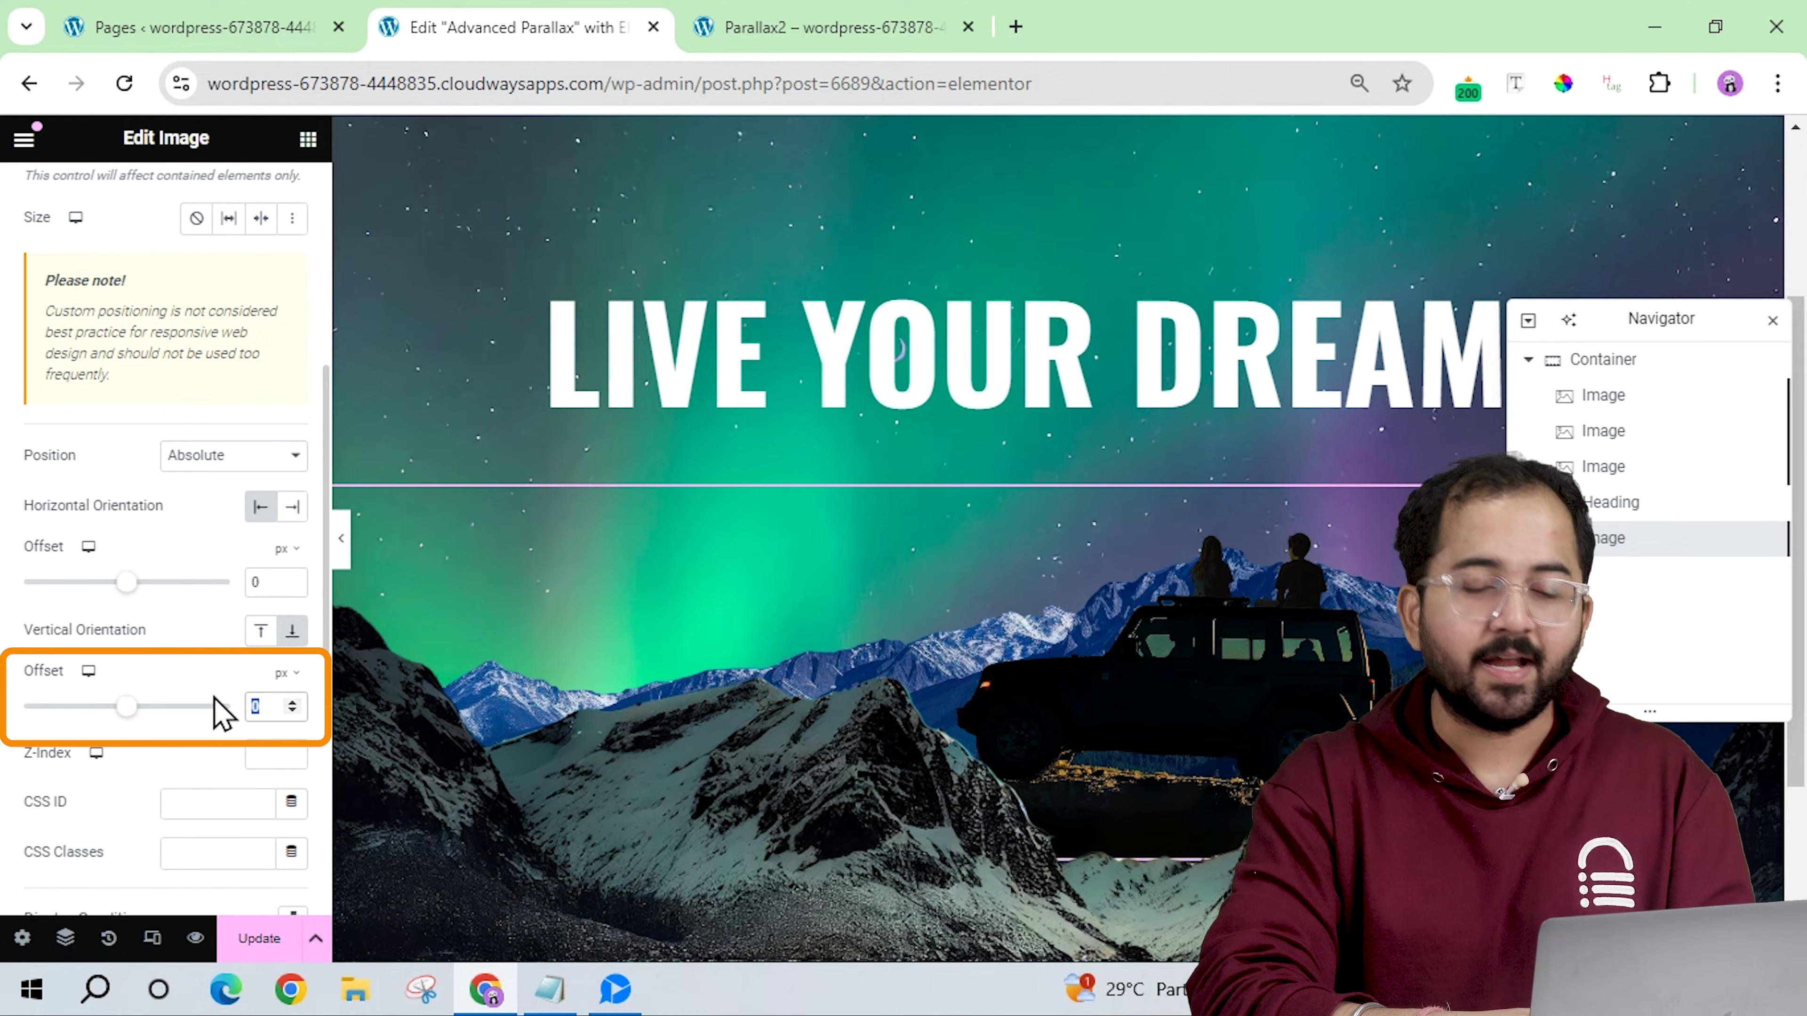
pyautogui.write('-36')
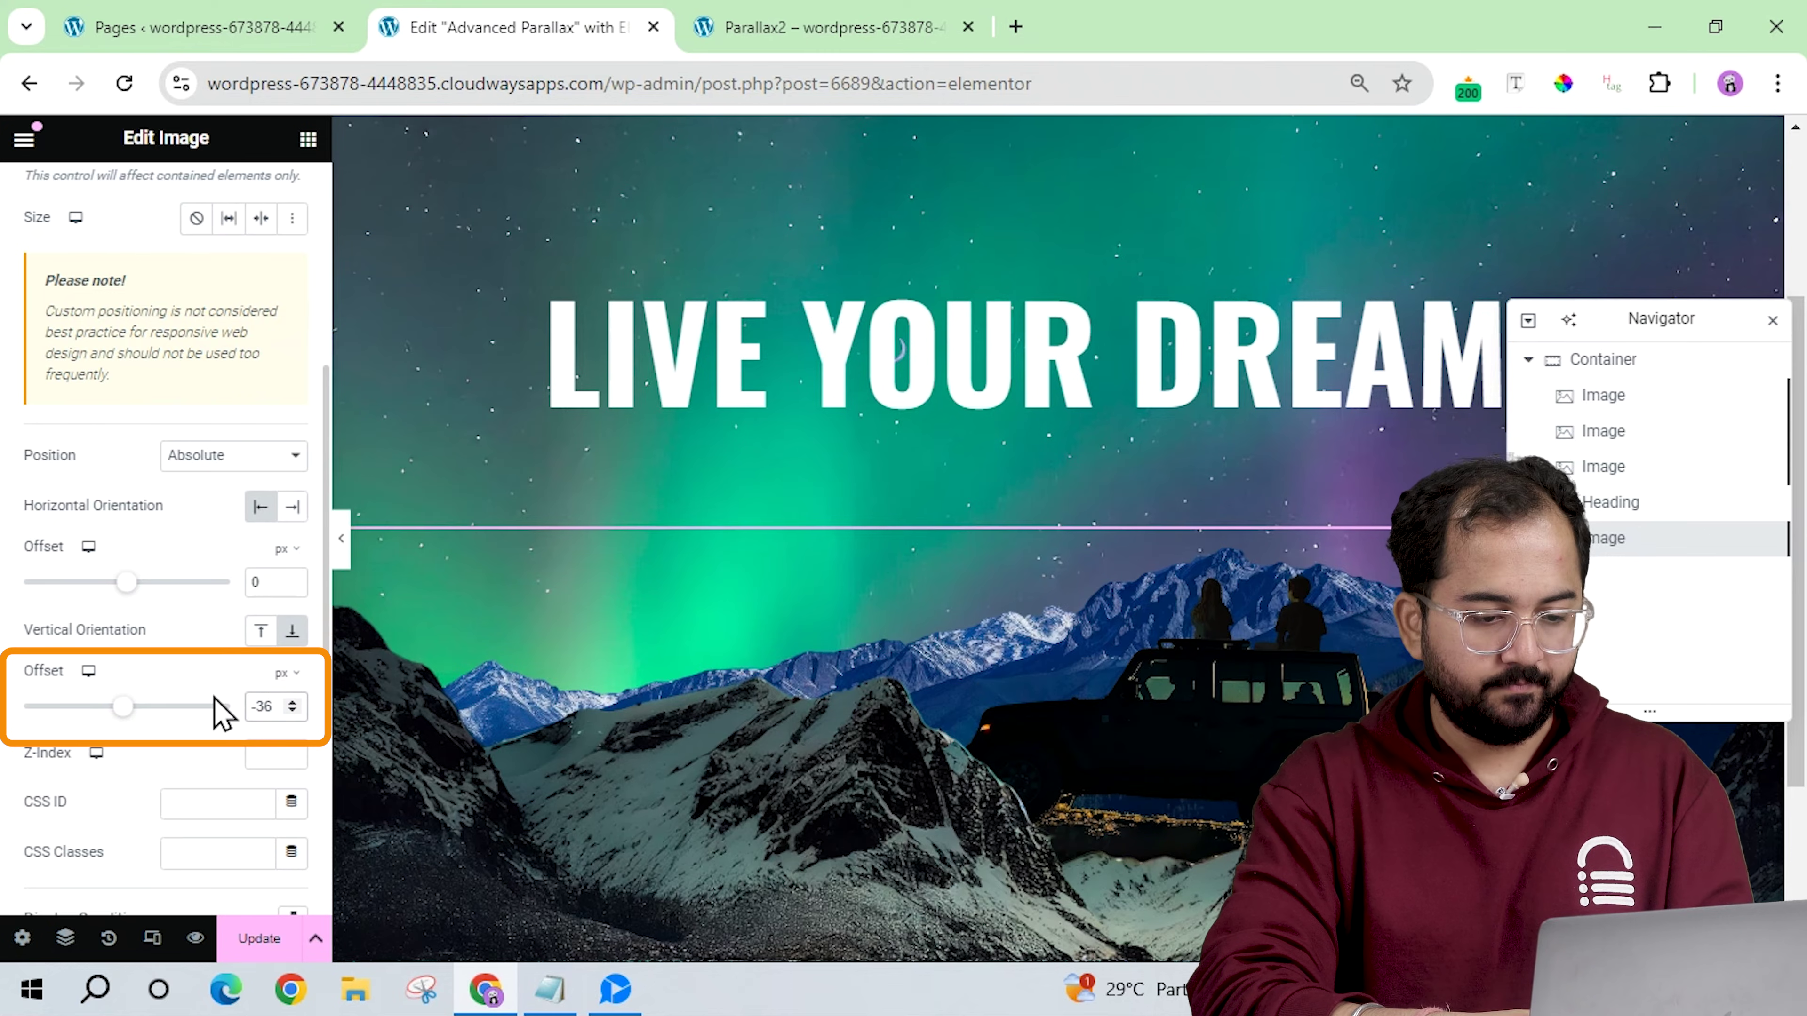
# Give the jeep image z-index 4 and preview the hero.
pyautogui.scroll(-2, 222, 714)
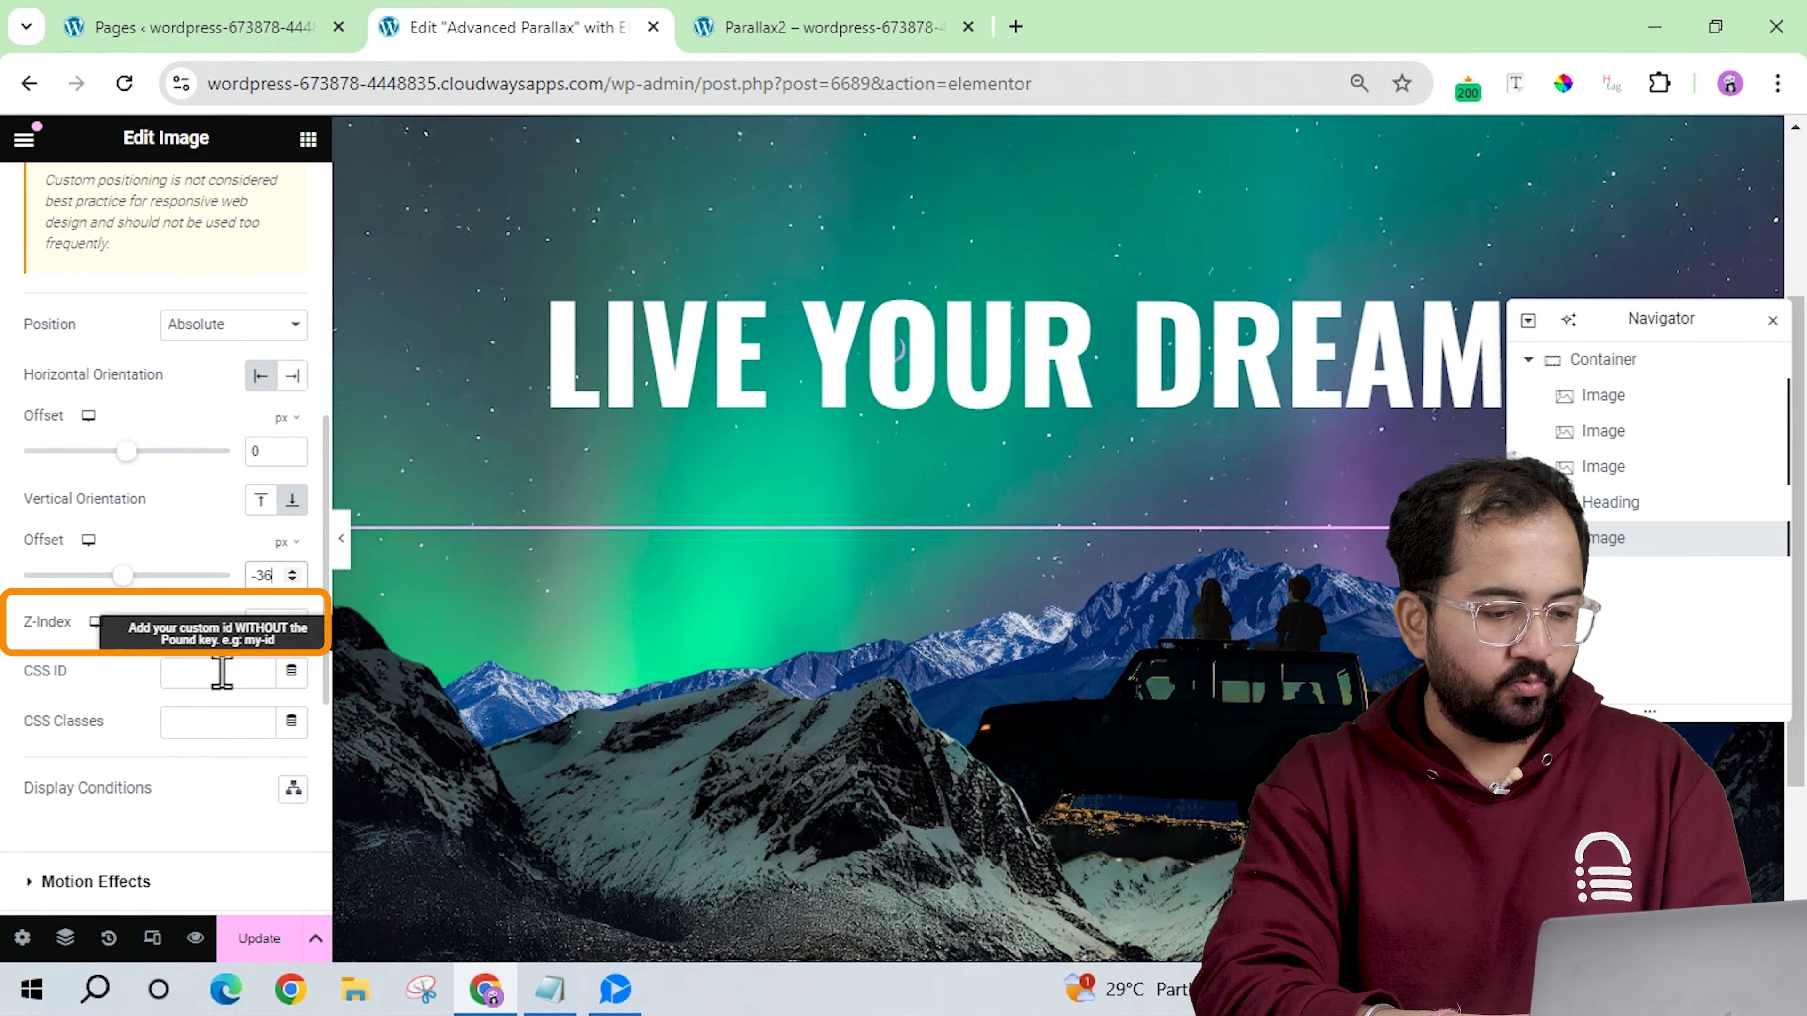
pyautogui.click(260, 626)
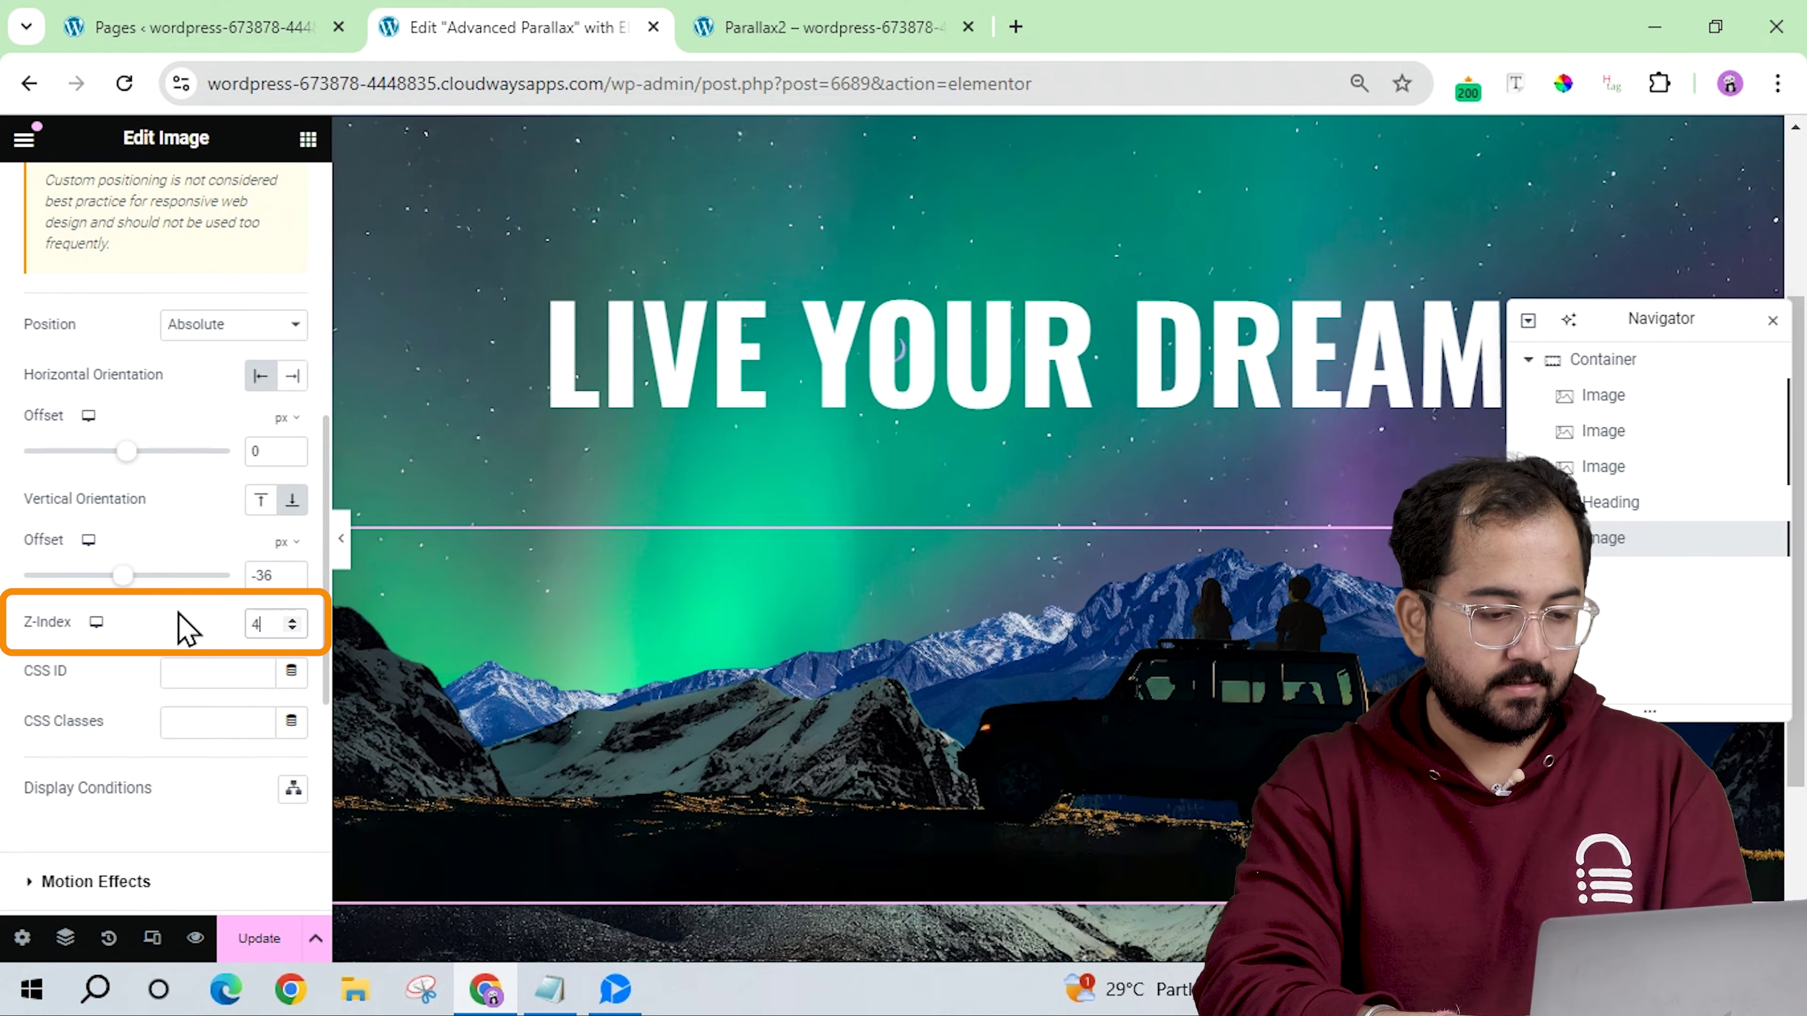
pyautogui.click(341, 540)
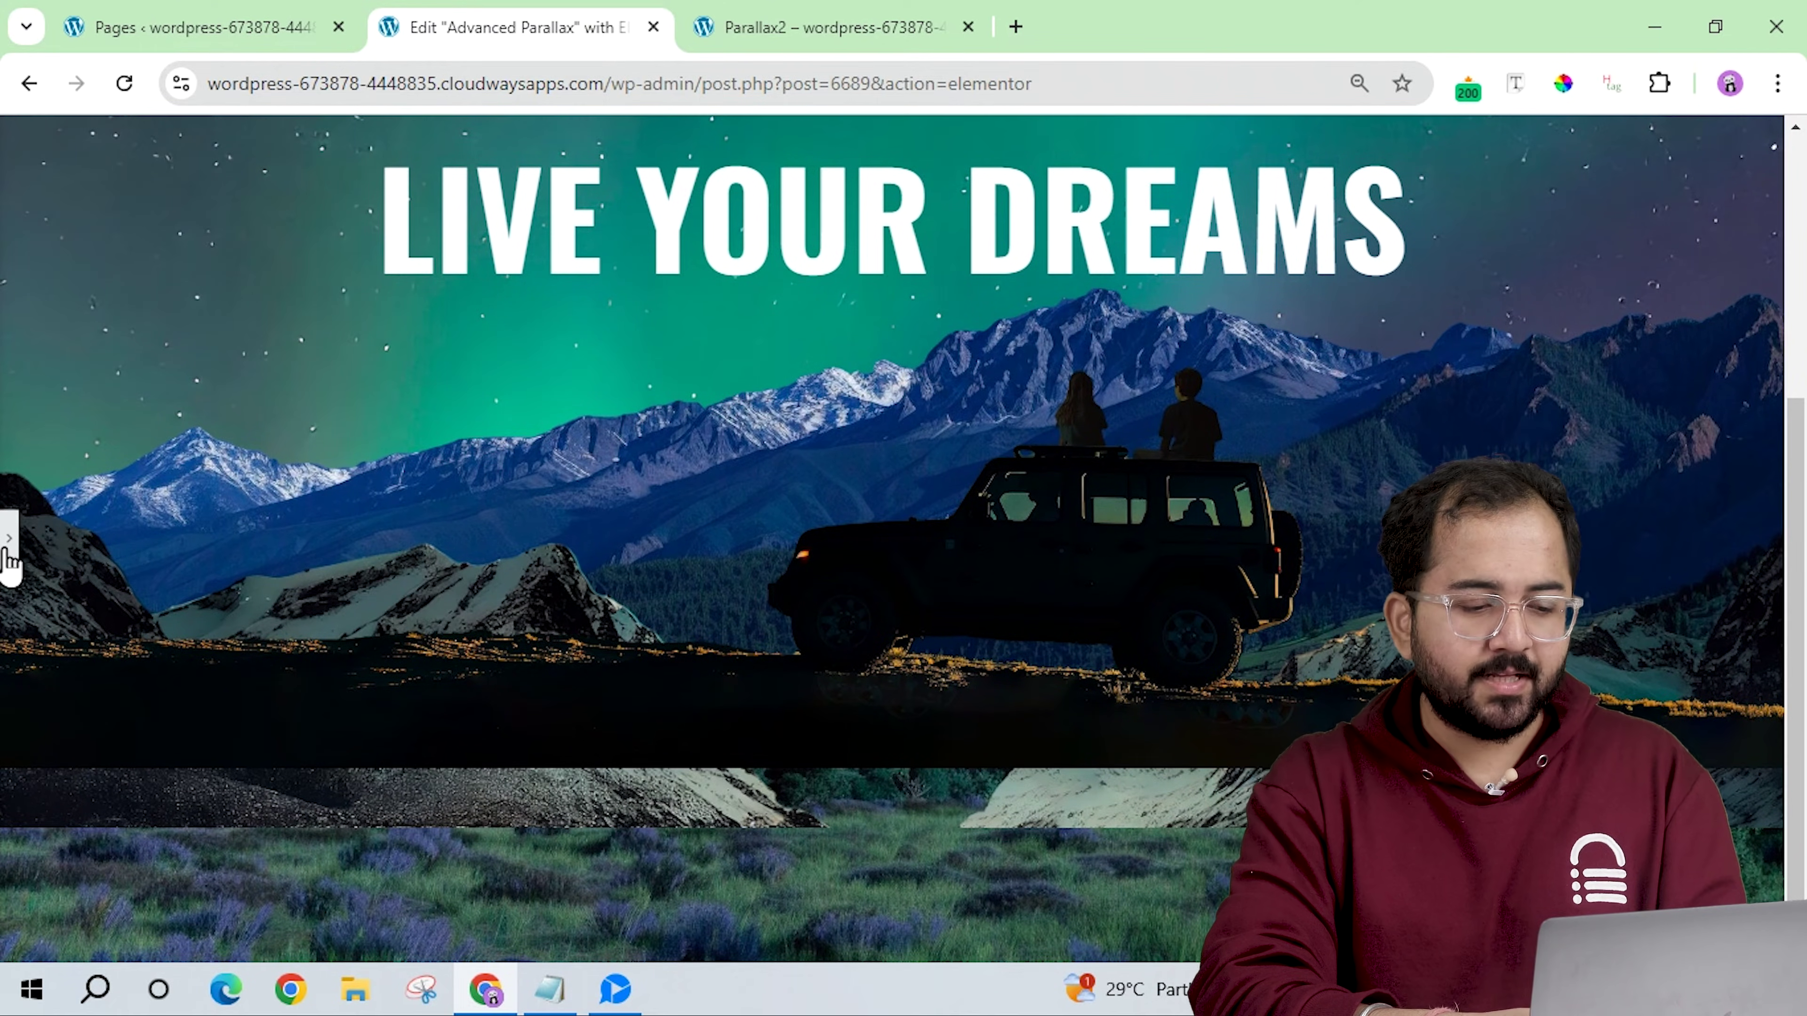
pyautogui.click(8, 540)
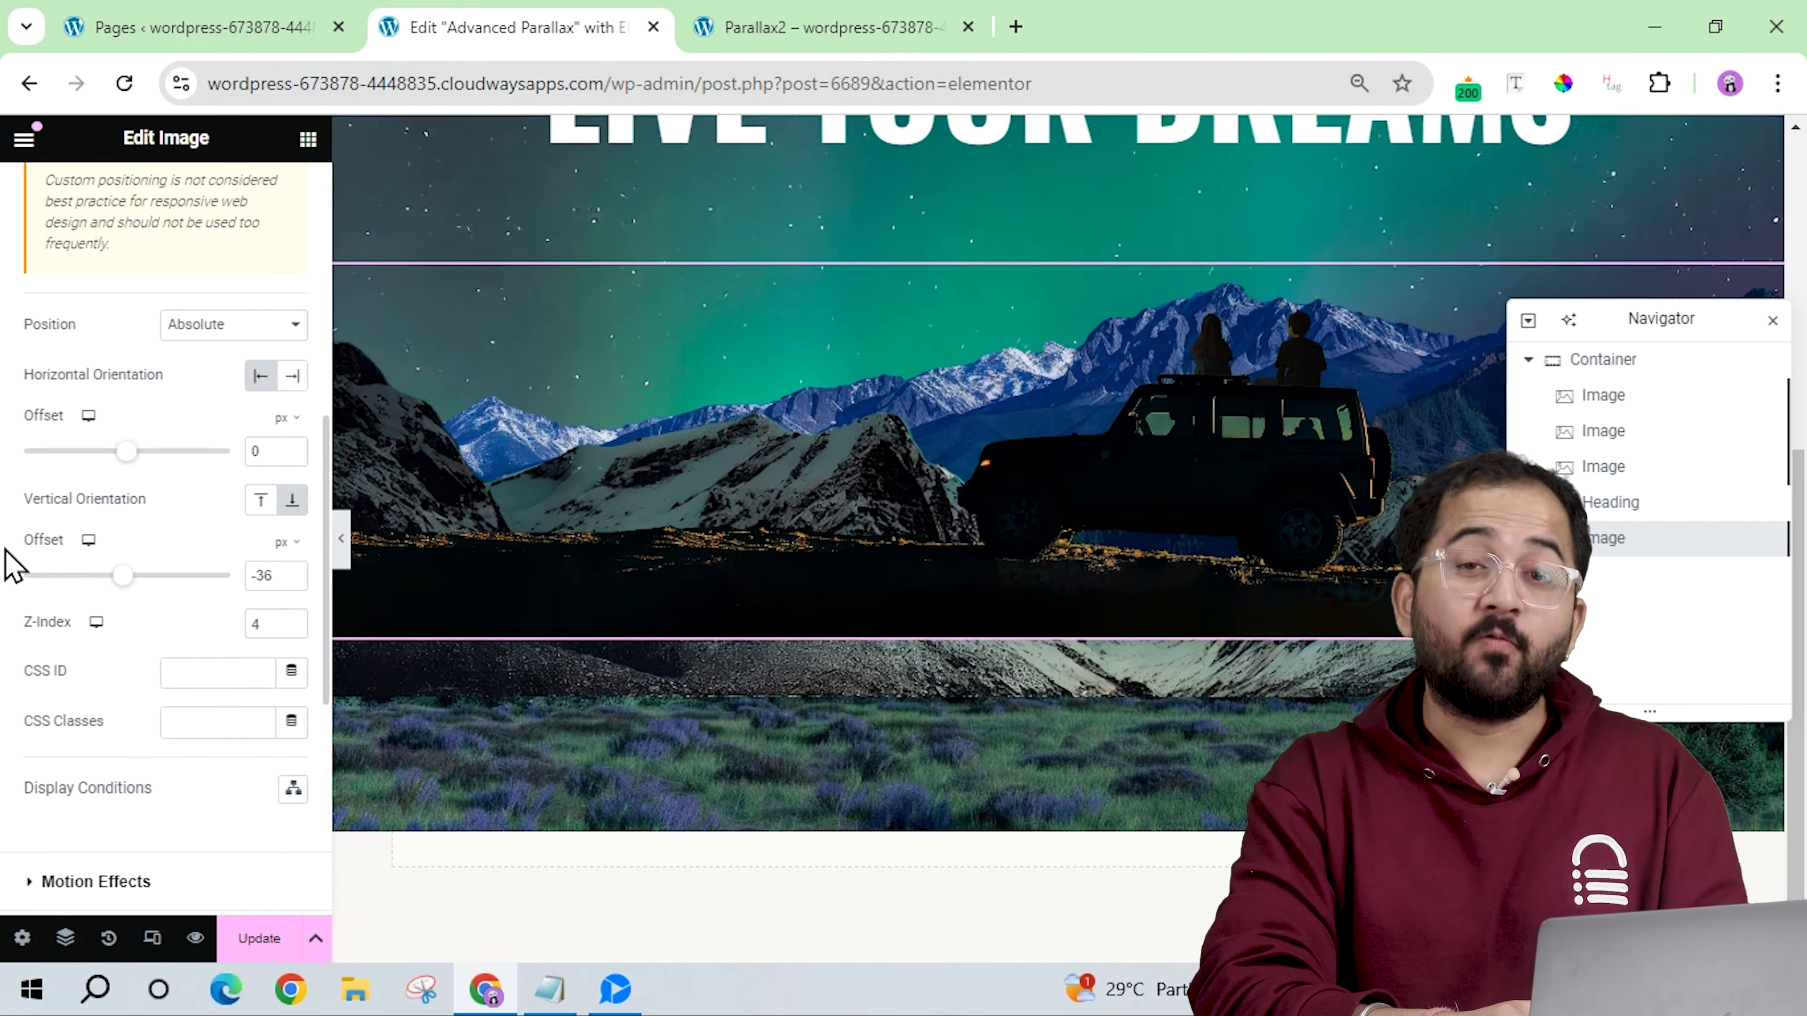
pyautogui.click(308, 139)
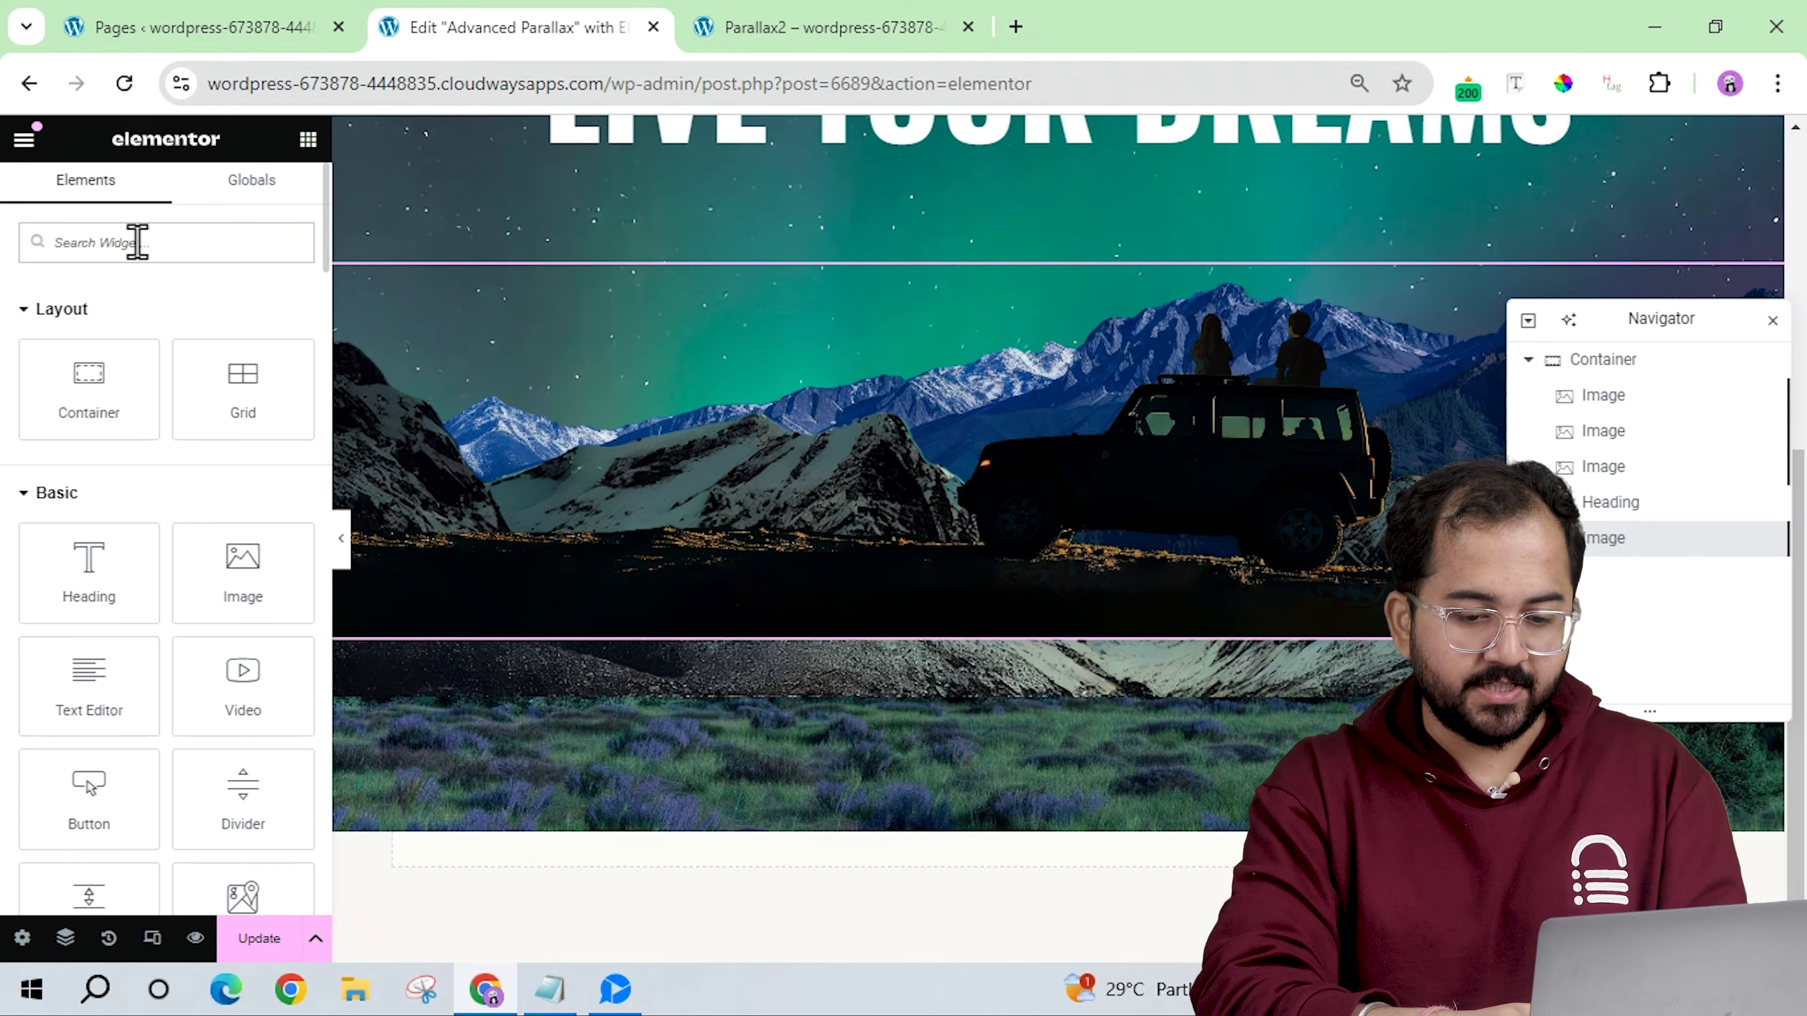
# Add an HTML widget with the pasted sticky-heading CSS and script, then preview the page.
pyautogui.write('html')
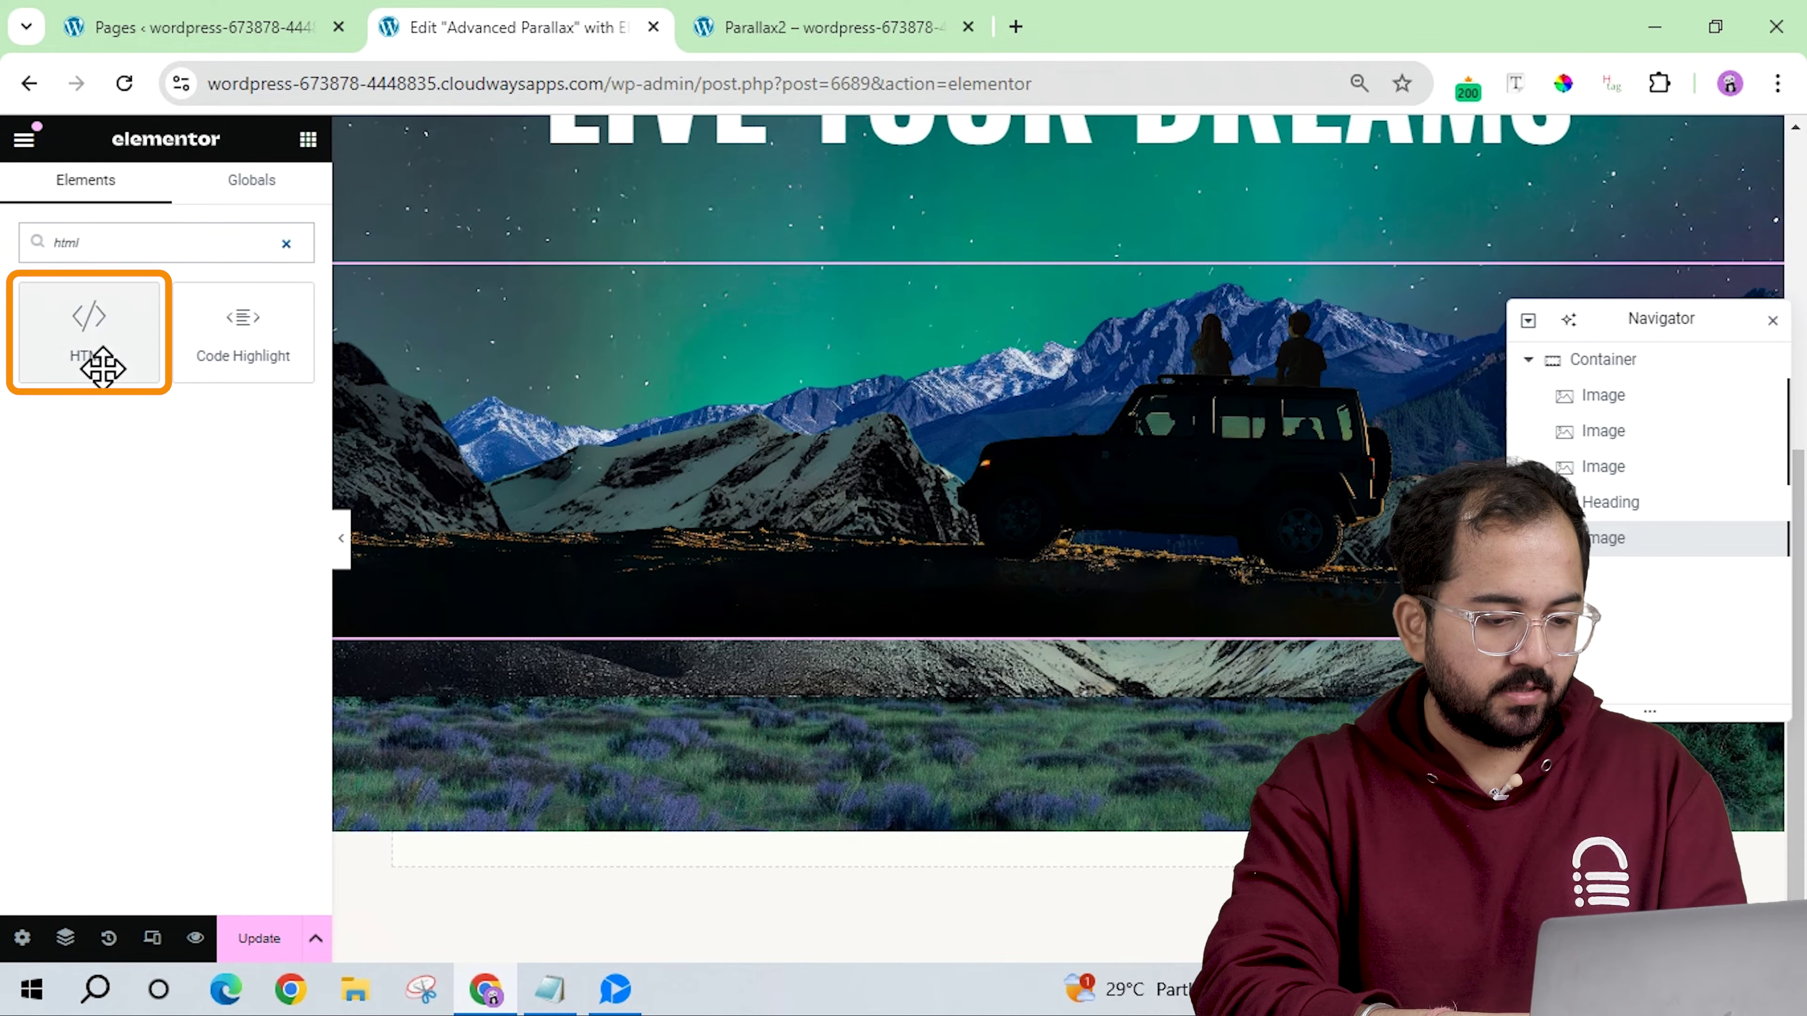
pyautogui.moveTo(97, 368); pyautogui.dragTo(1047, 646)
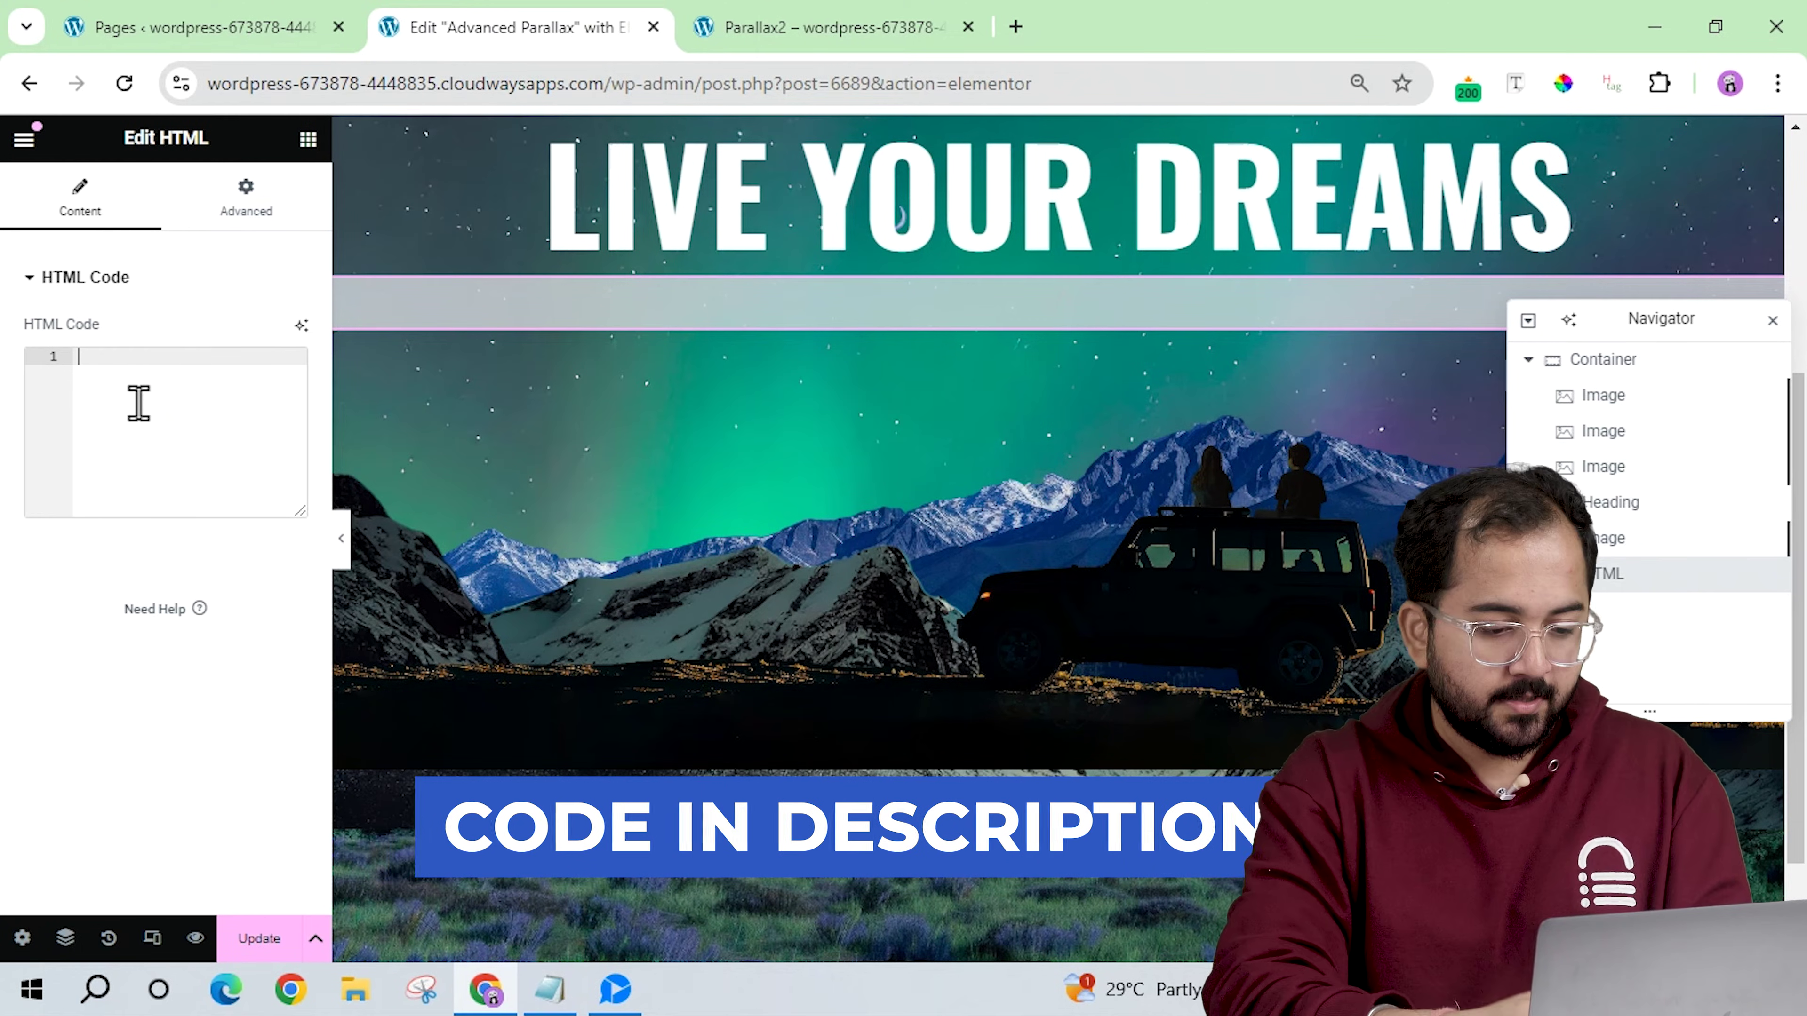
pyautogui.hotkey('ctrl', 'v')
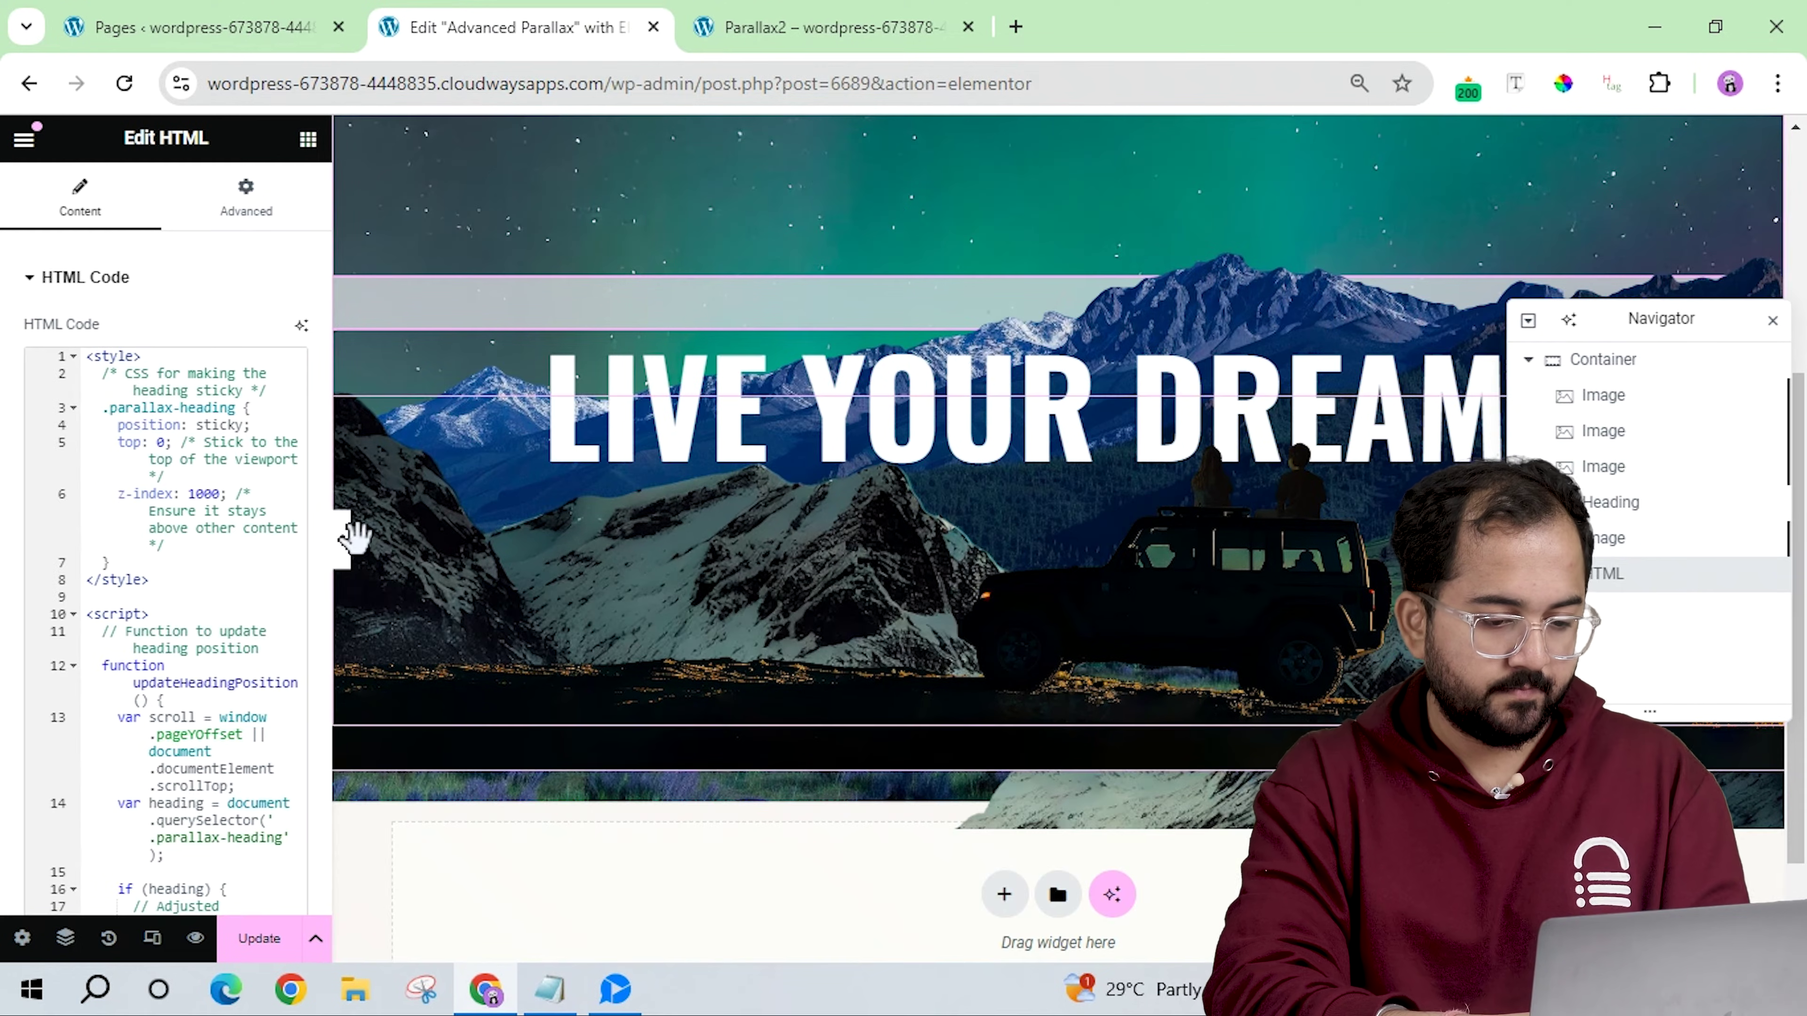
pyautogui.click(344, 541)
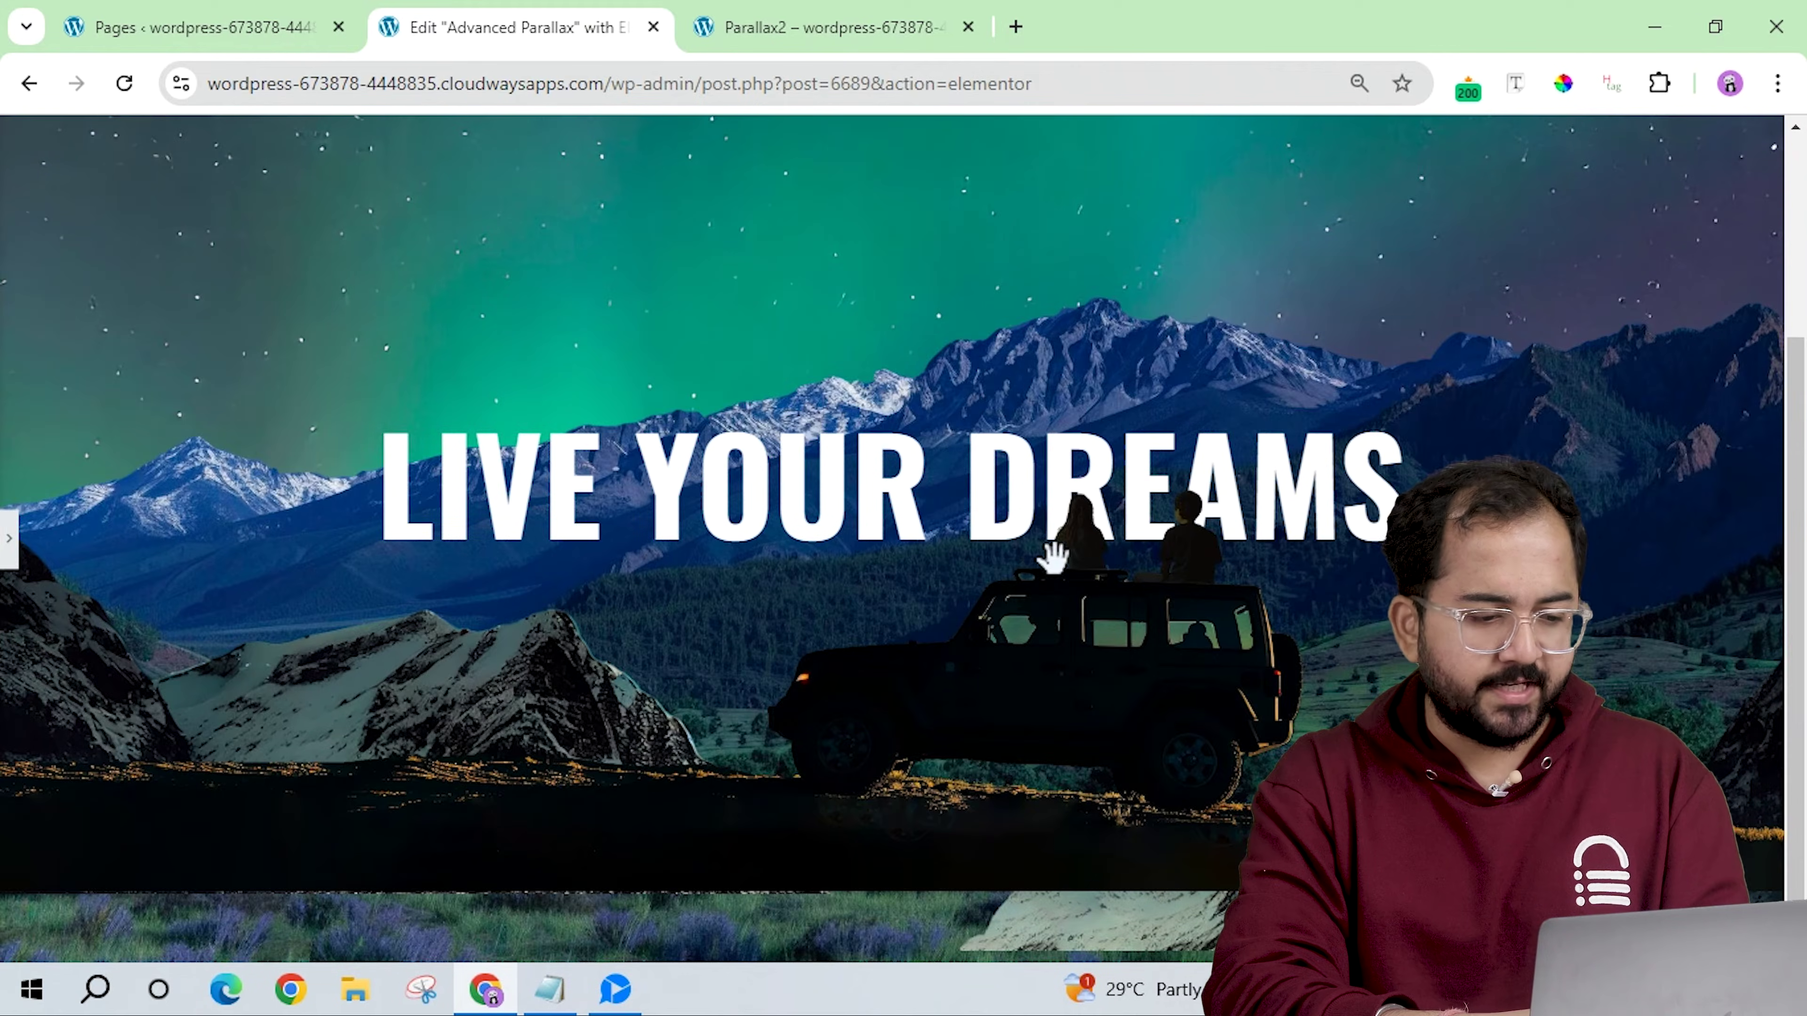
pyautogui.scroll(5, 1797, 249)
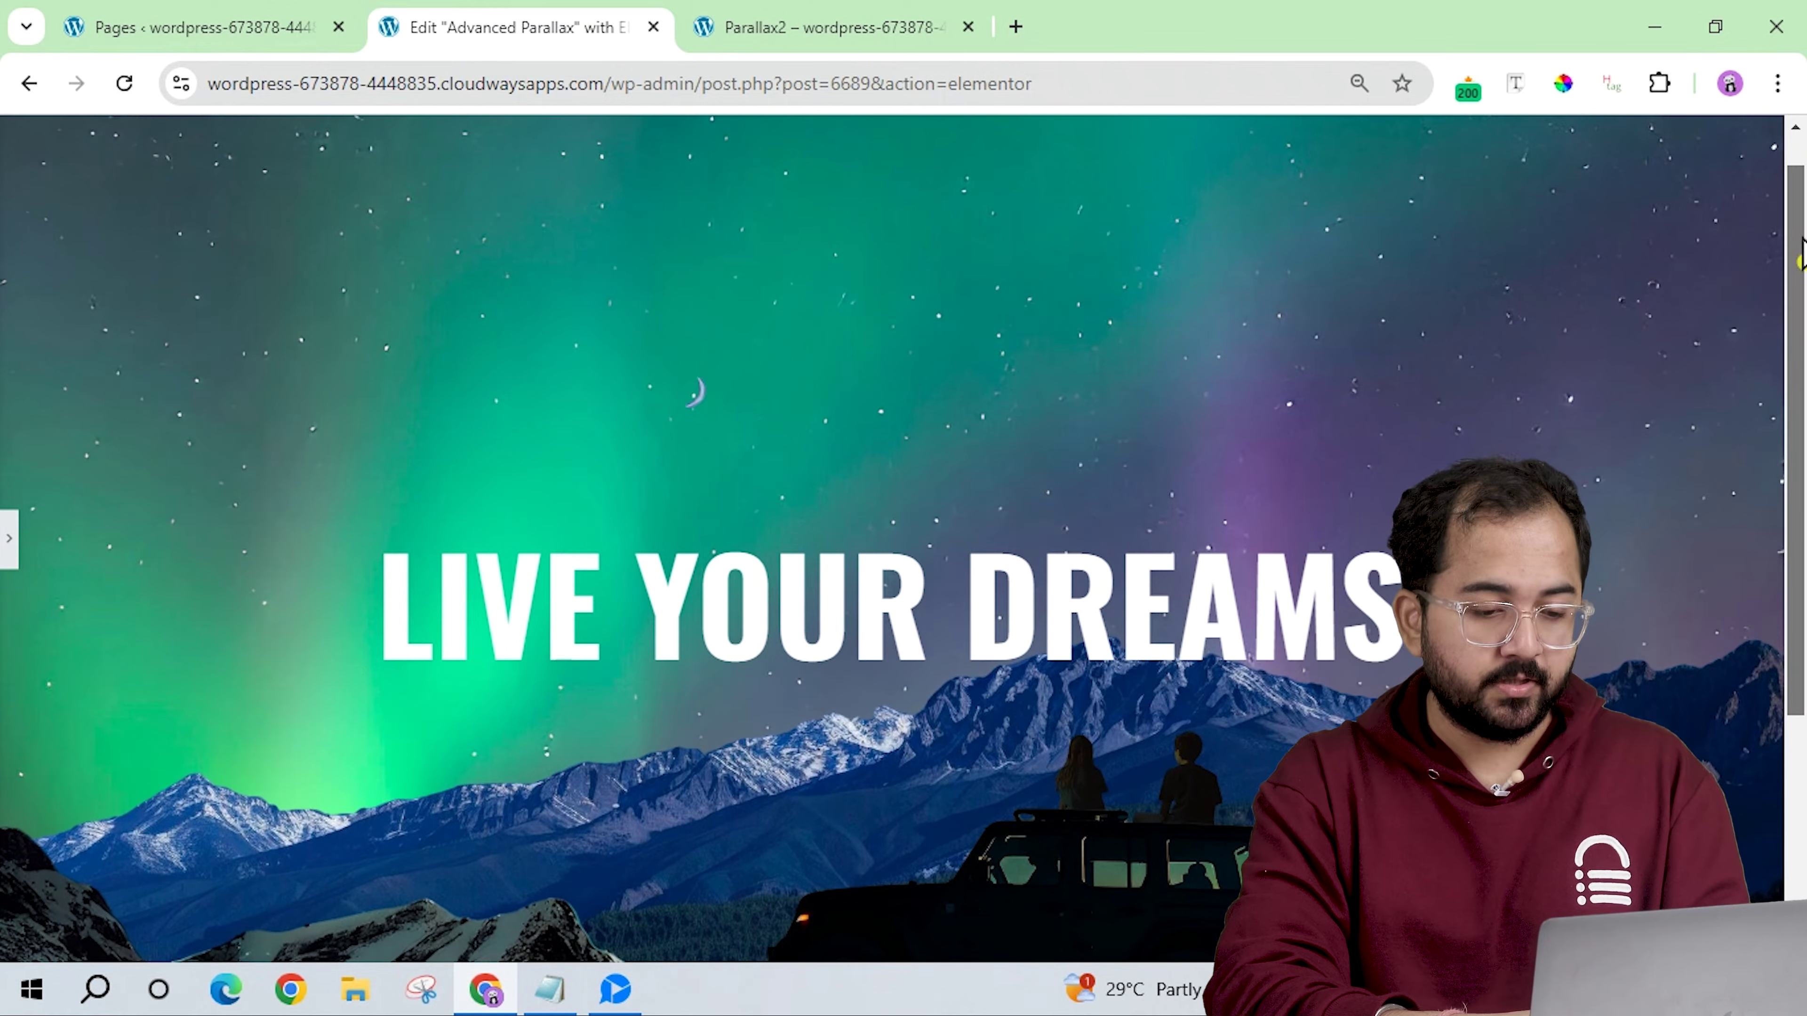
pyautogui.scroll(-5, 1263, 484)
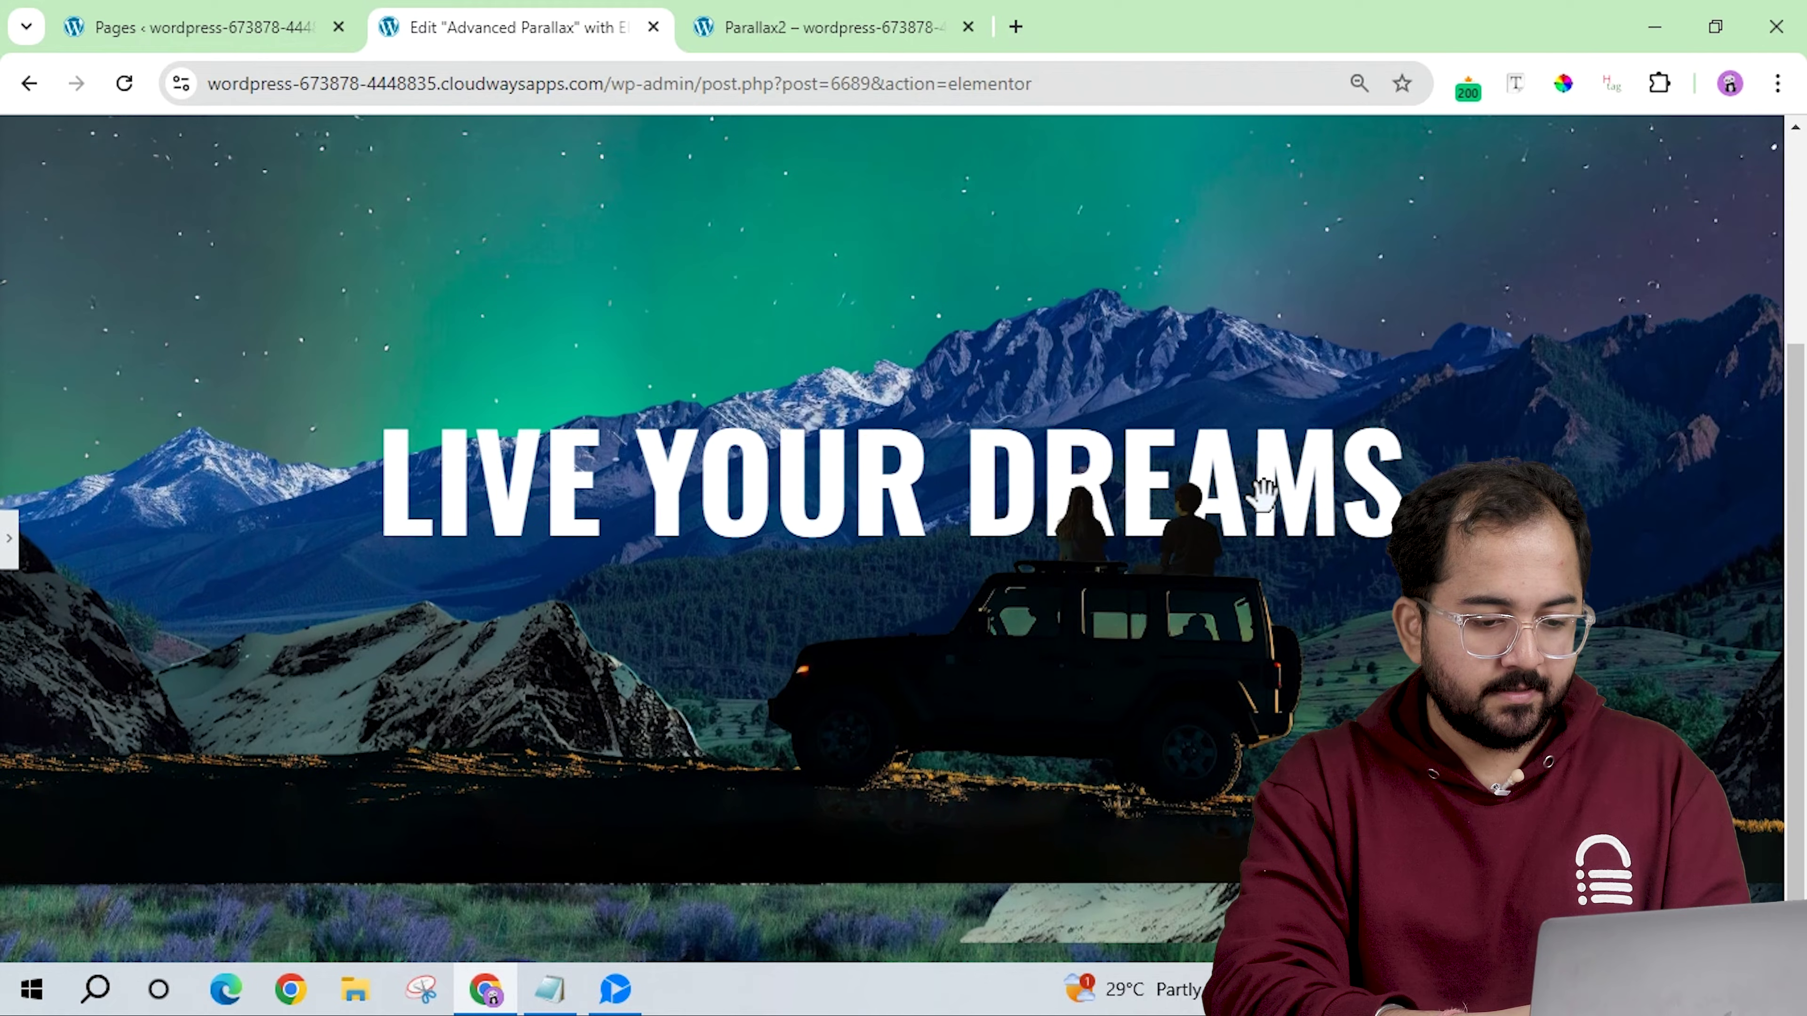
# Add a full-width single-column Flexbox container below the hero.
pyautogui.hotkey('ctrl', 'p')
pyautogui.click(1001, 760)
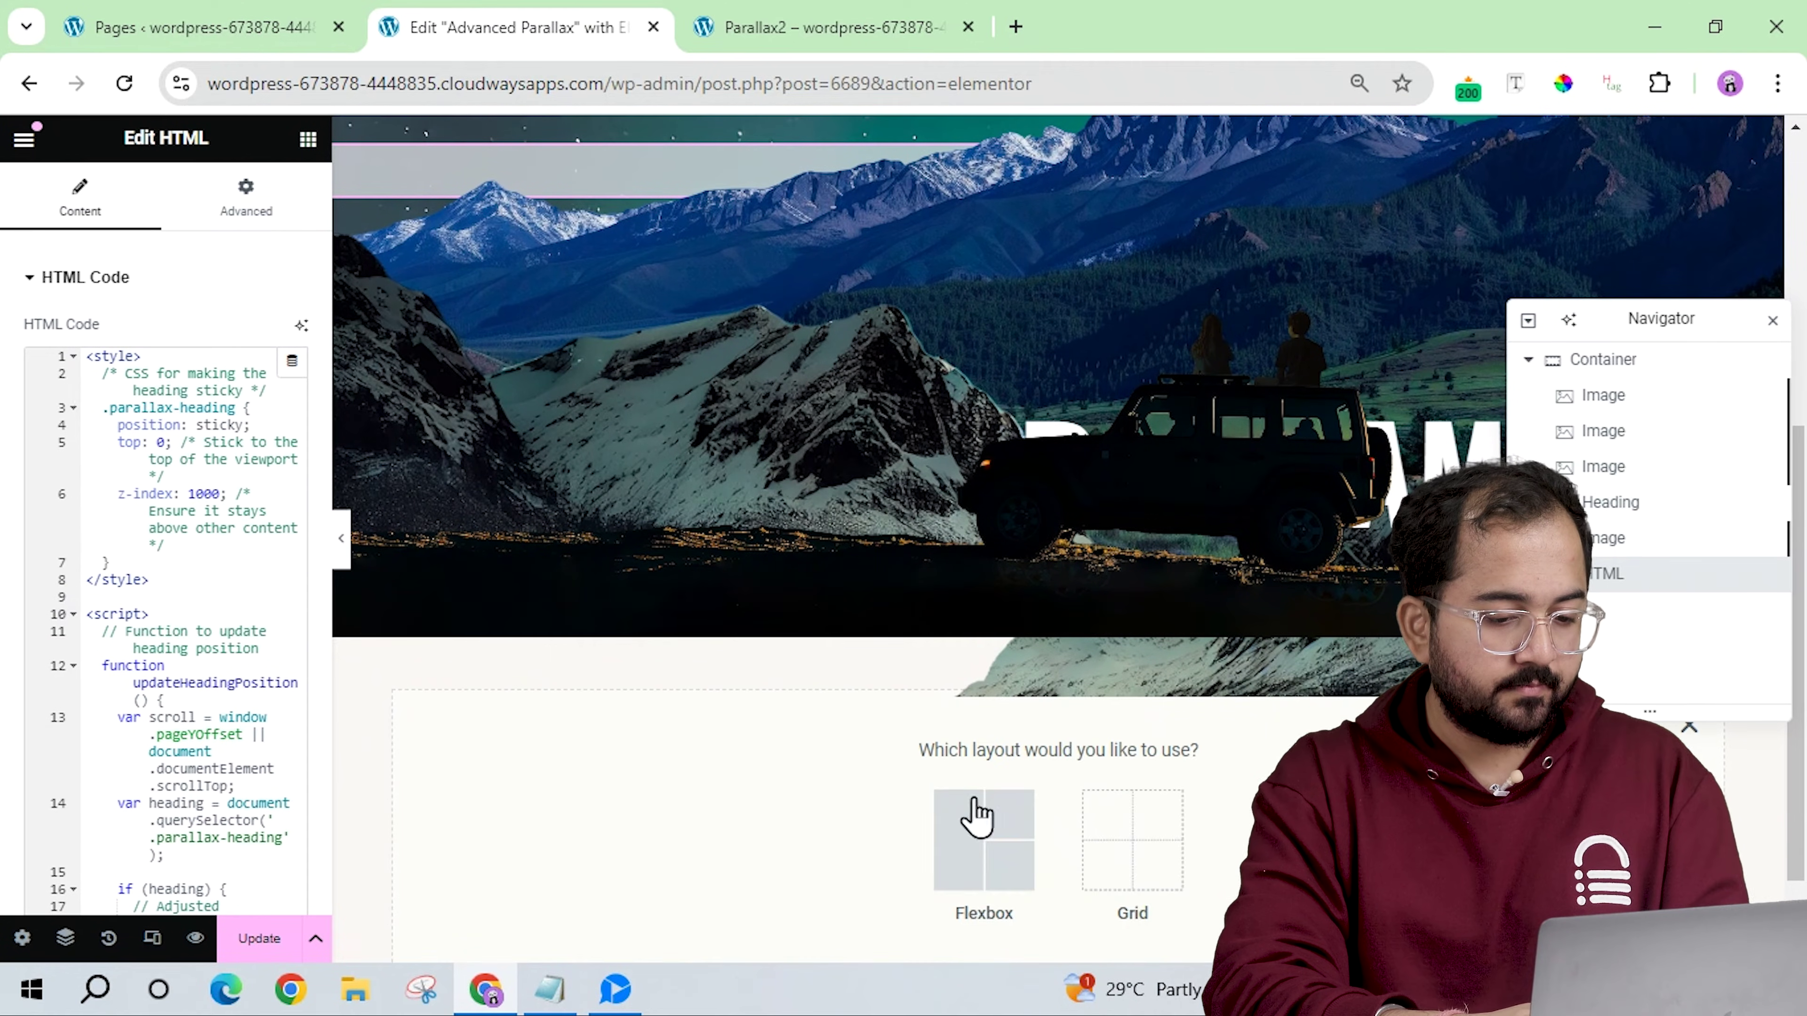
pyautogui.click(972, 829)
pyautogui.click(737, 837)
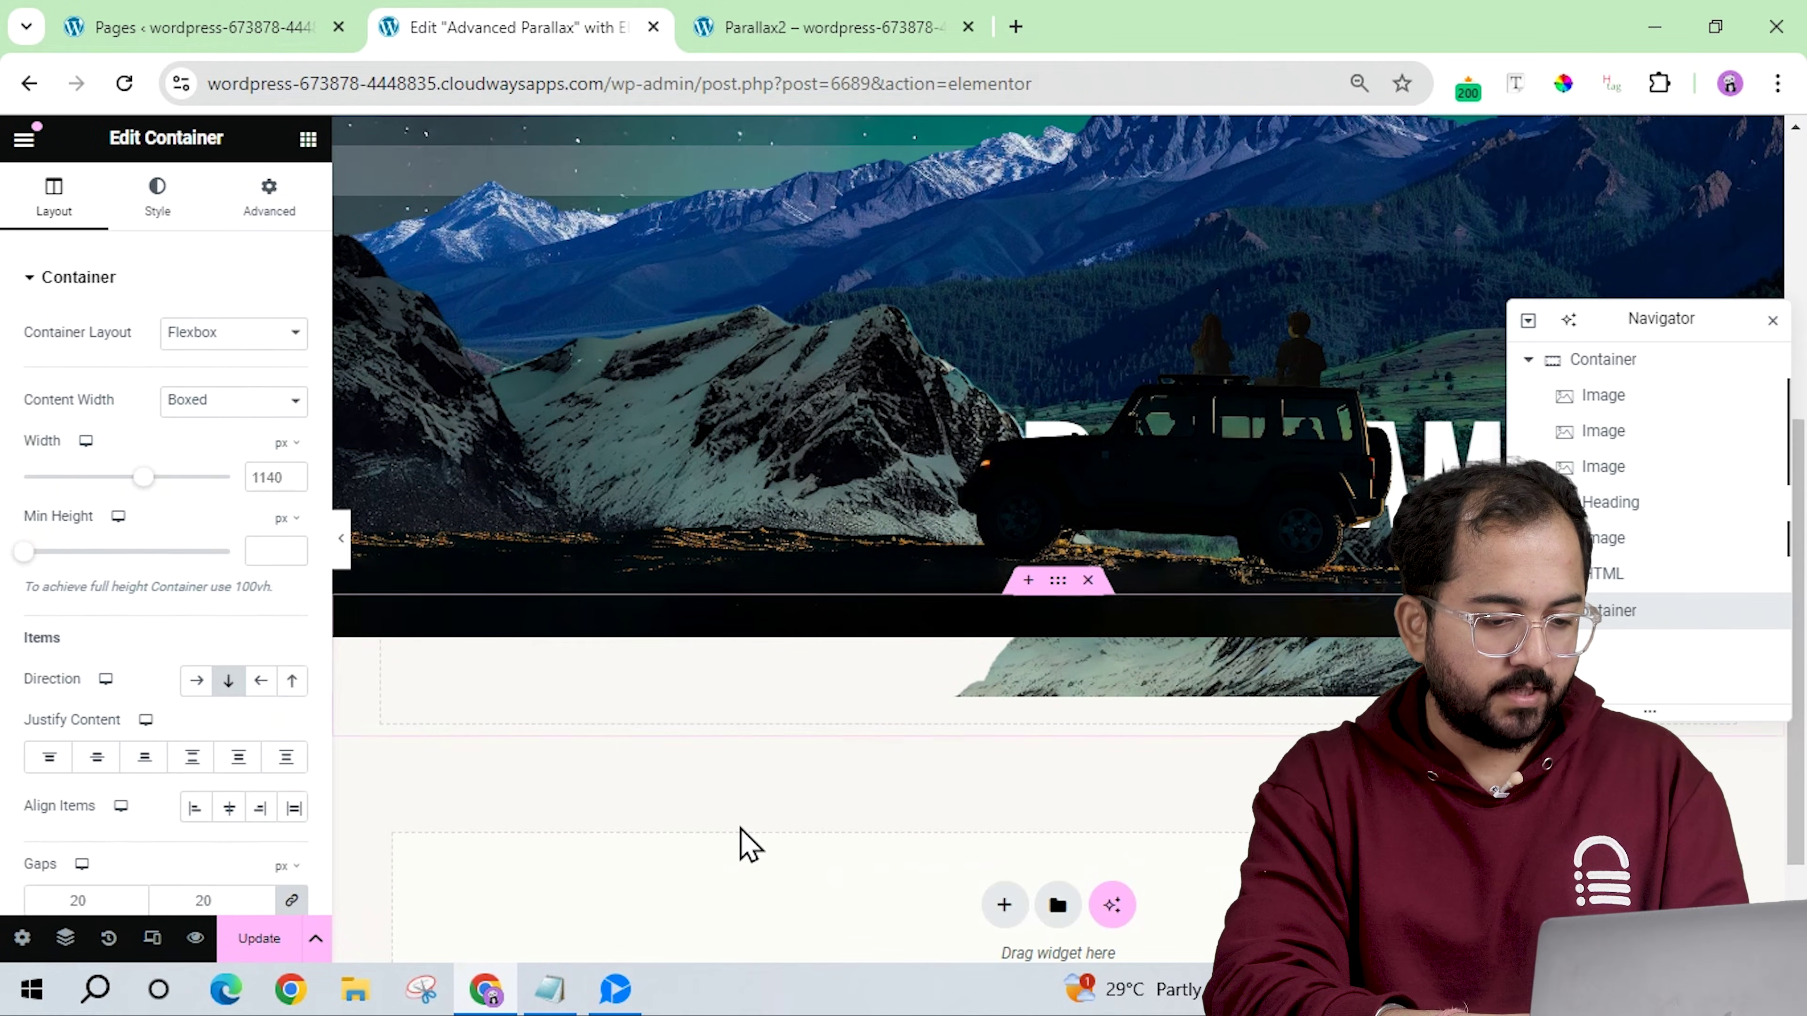
pyautogui.click(207, 471)
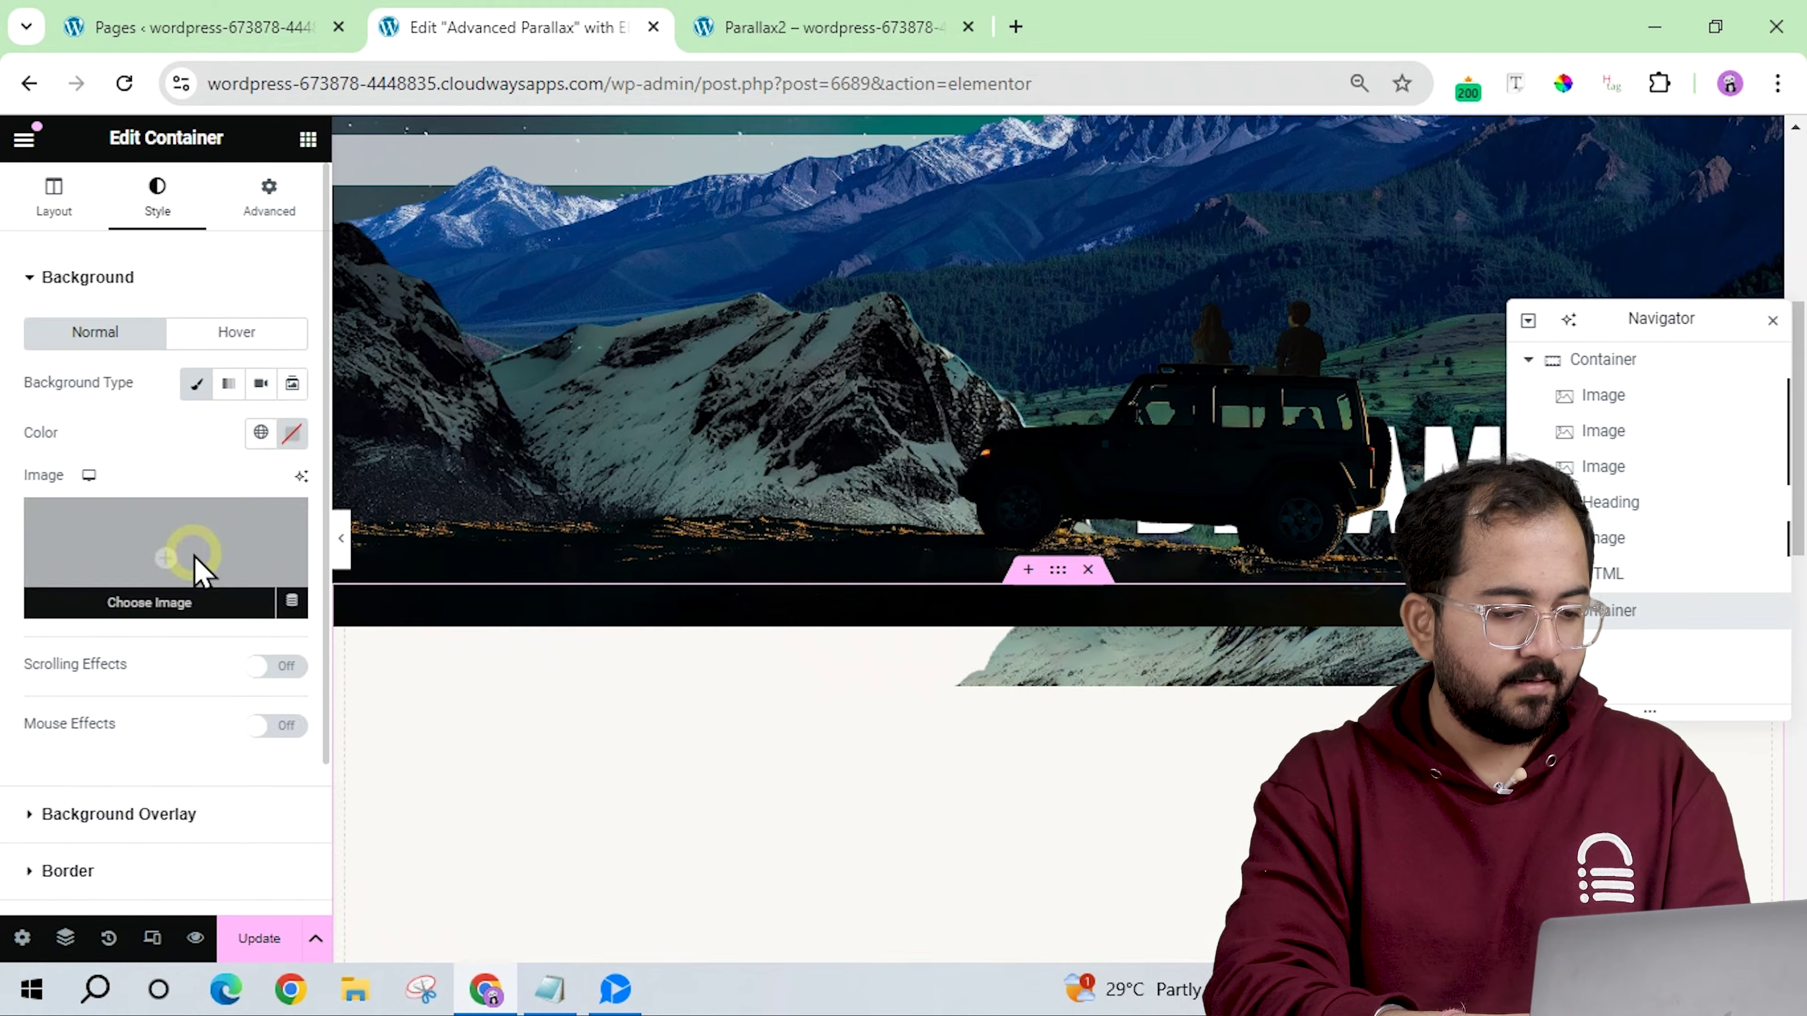
# Set the new container's background to the dark night-sky image.
pyautogui.click(193, 565)
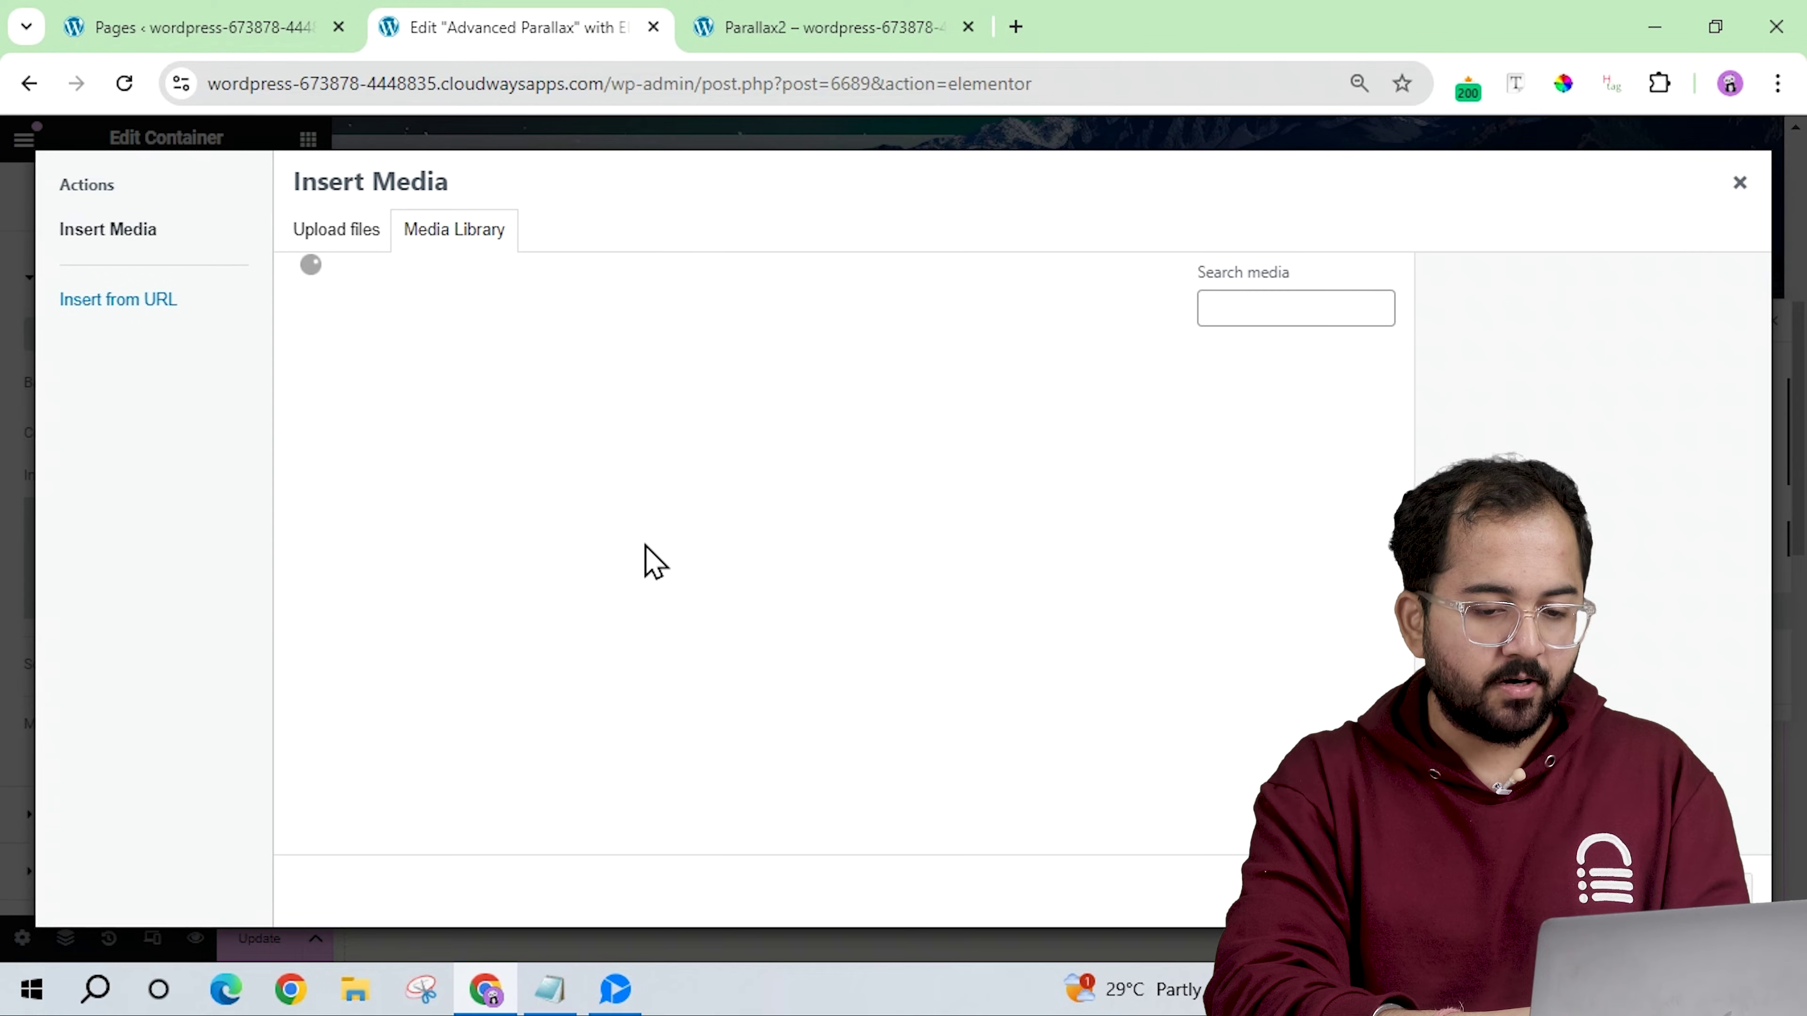
pyautogui.click(742, 438)
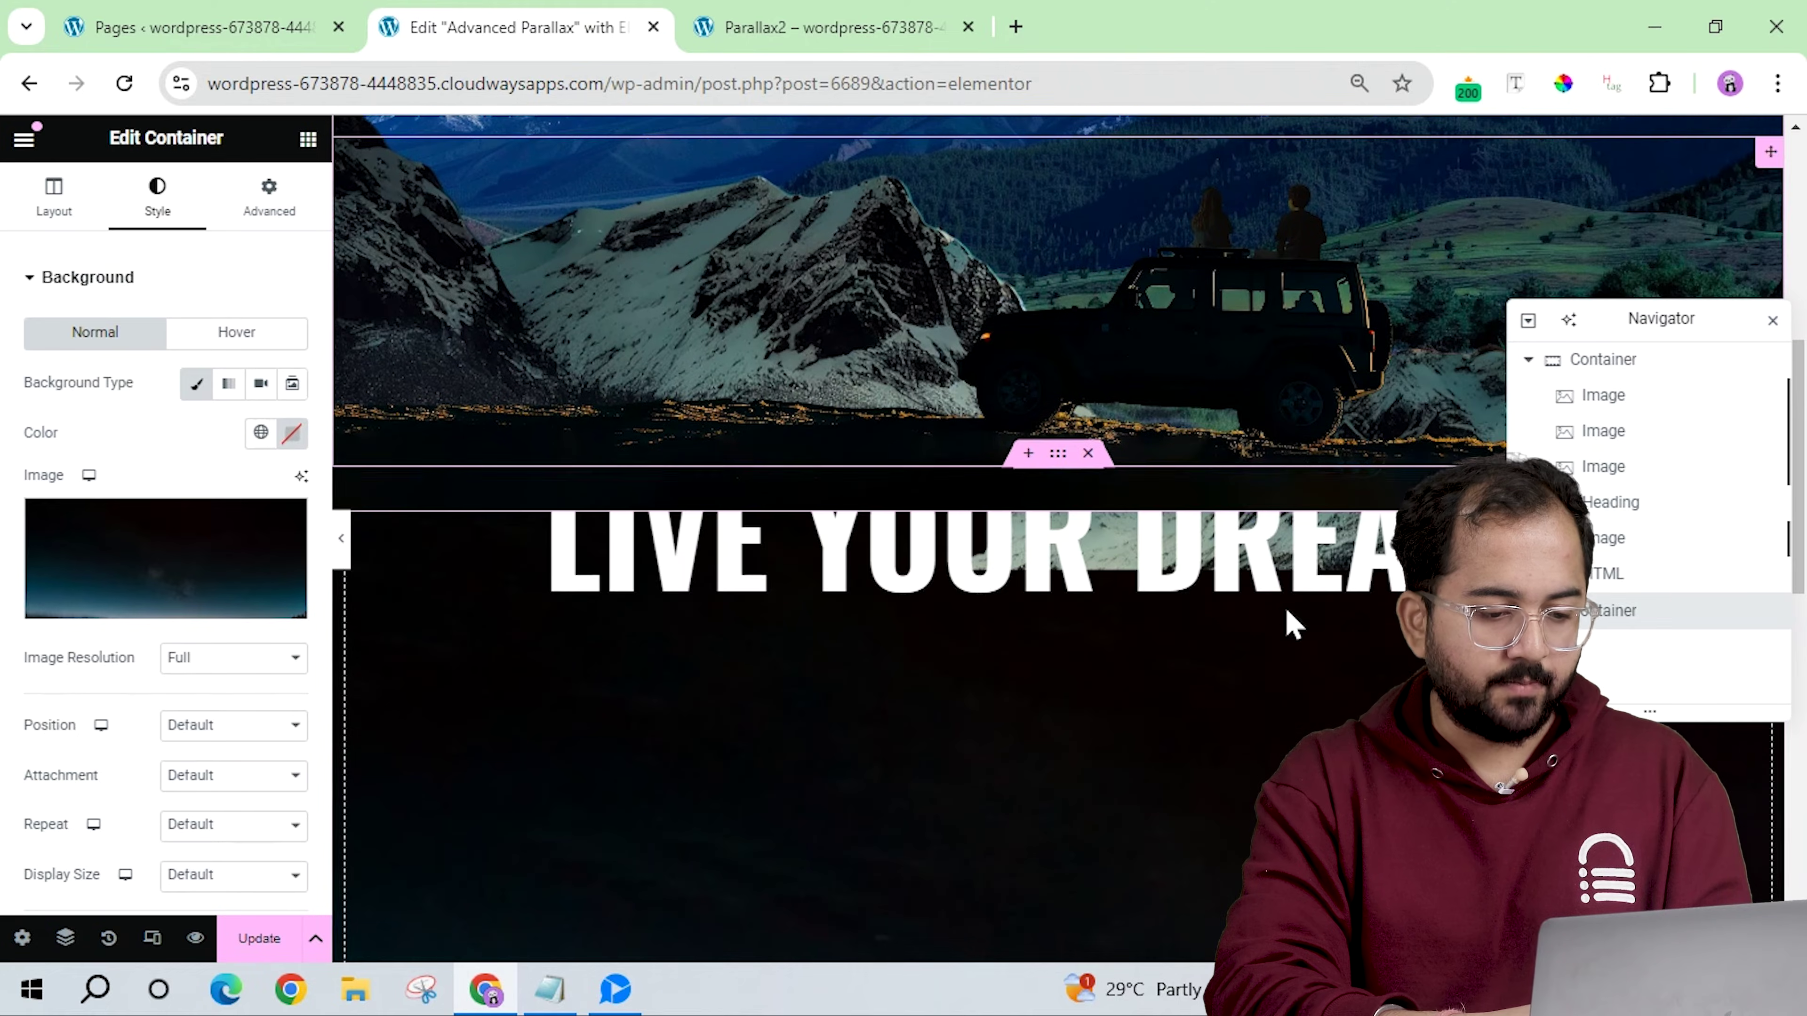
pyautogui.scroll(-2, 1286, 626)
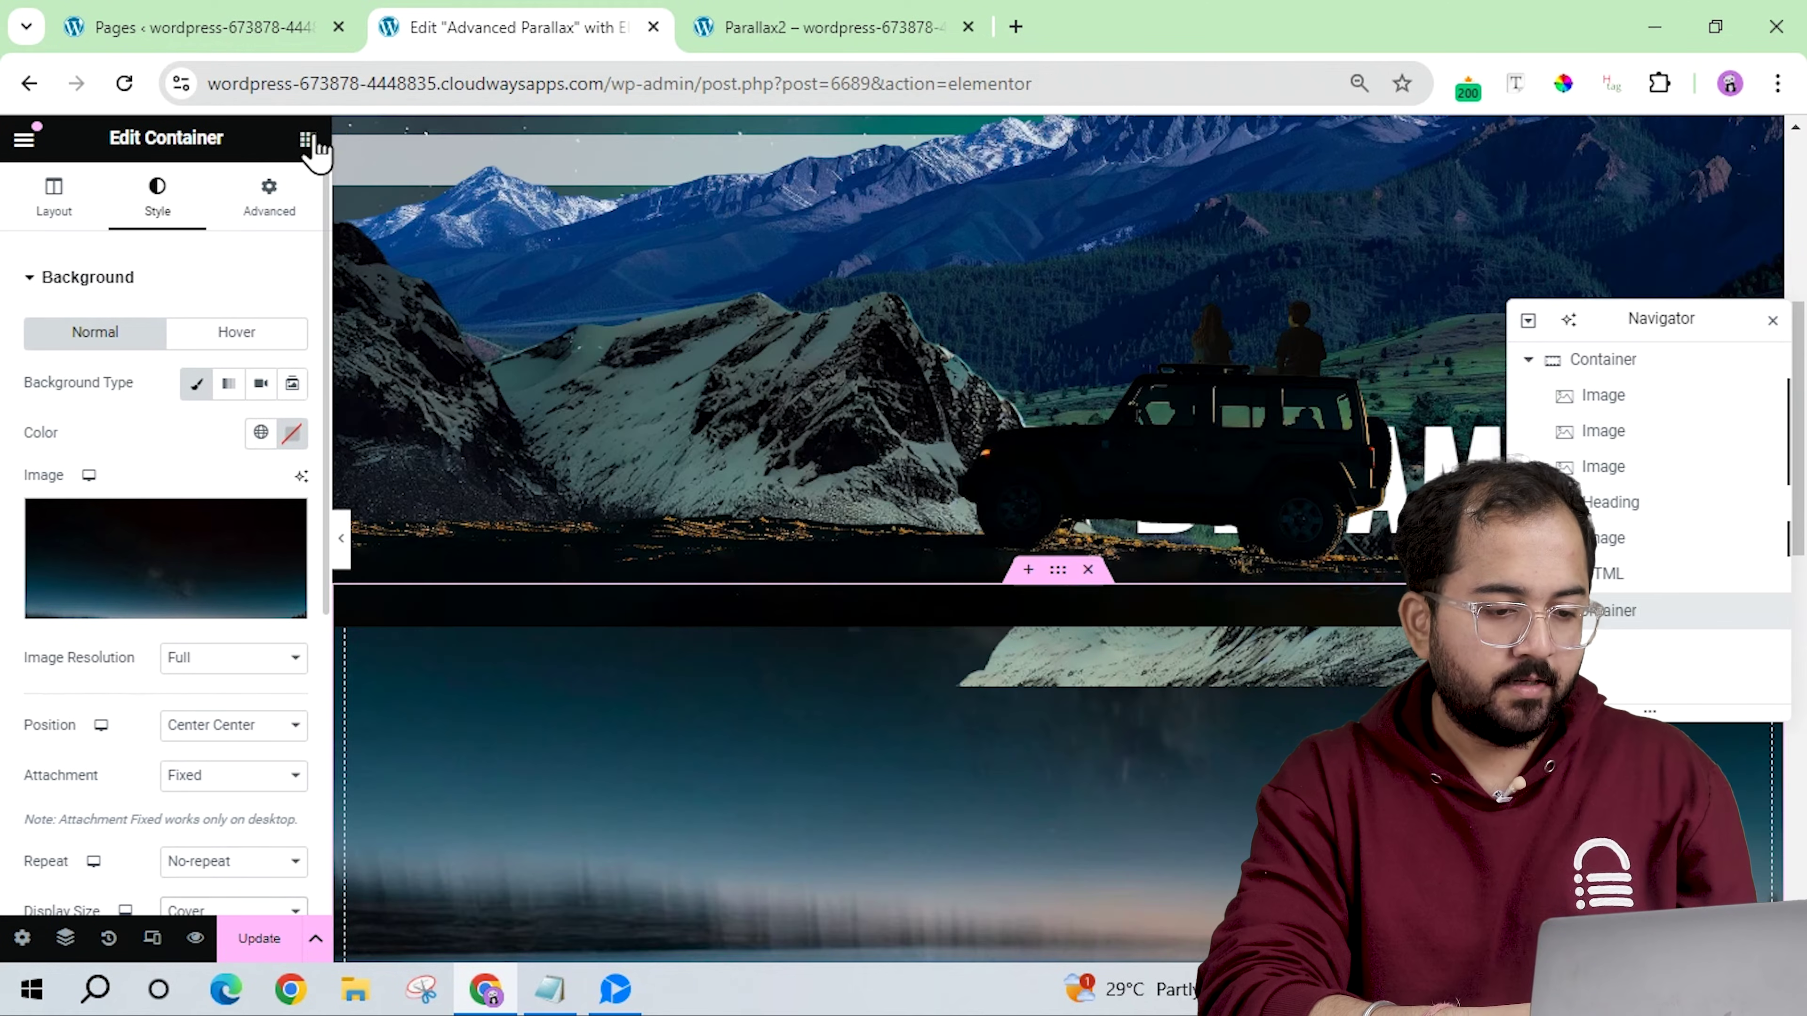
pyautogui.click(307, 139)
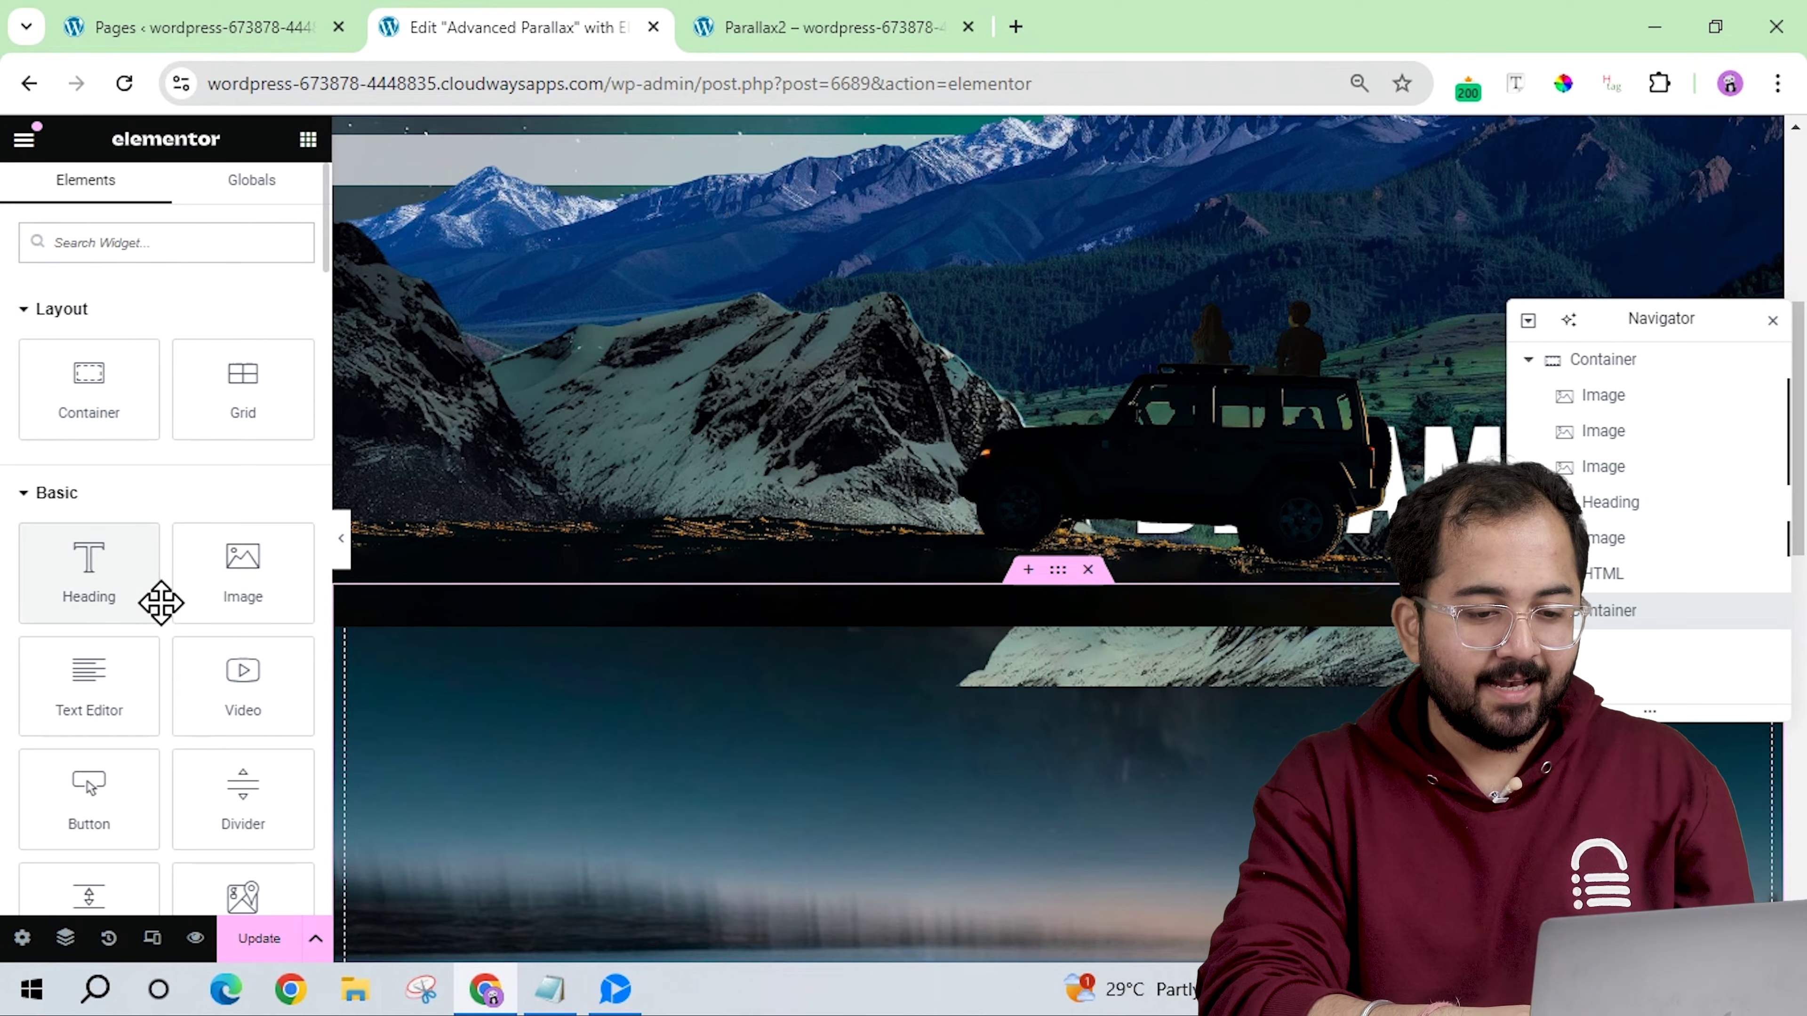
# Add an Image widget to the new container showing the upside-down car silhouette.
pyautogui.moveTo(233, 569); pyautogui.dragTo(1103, 808)
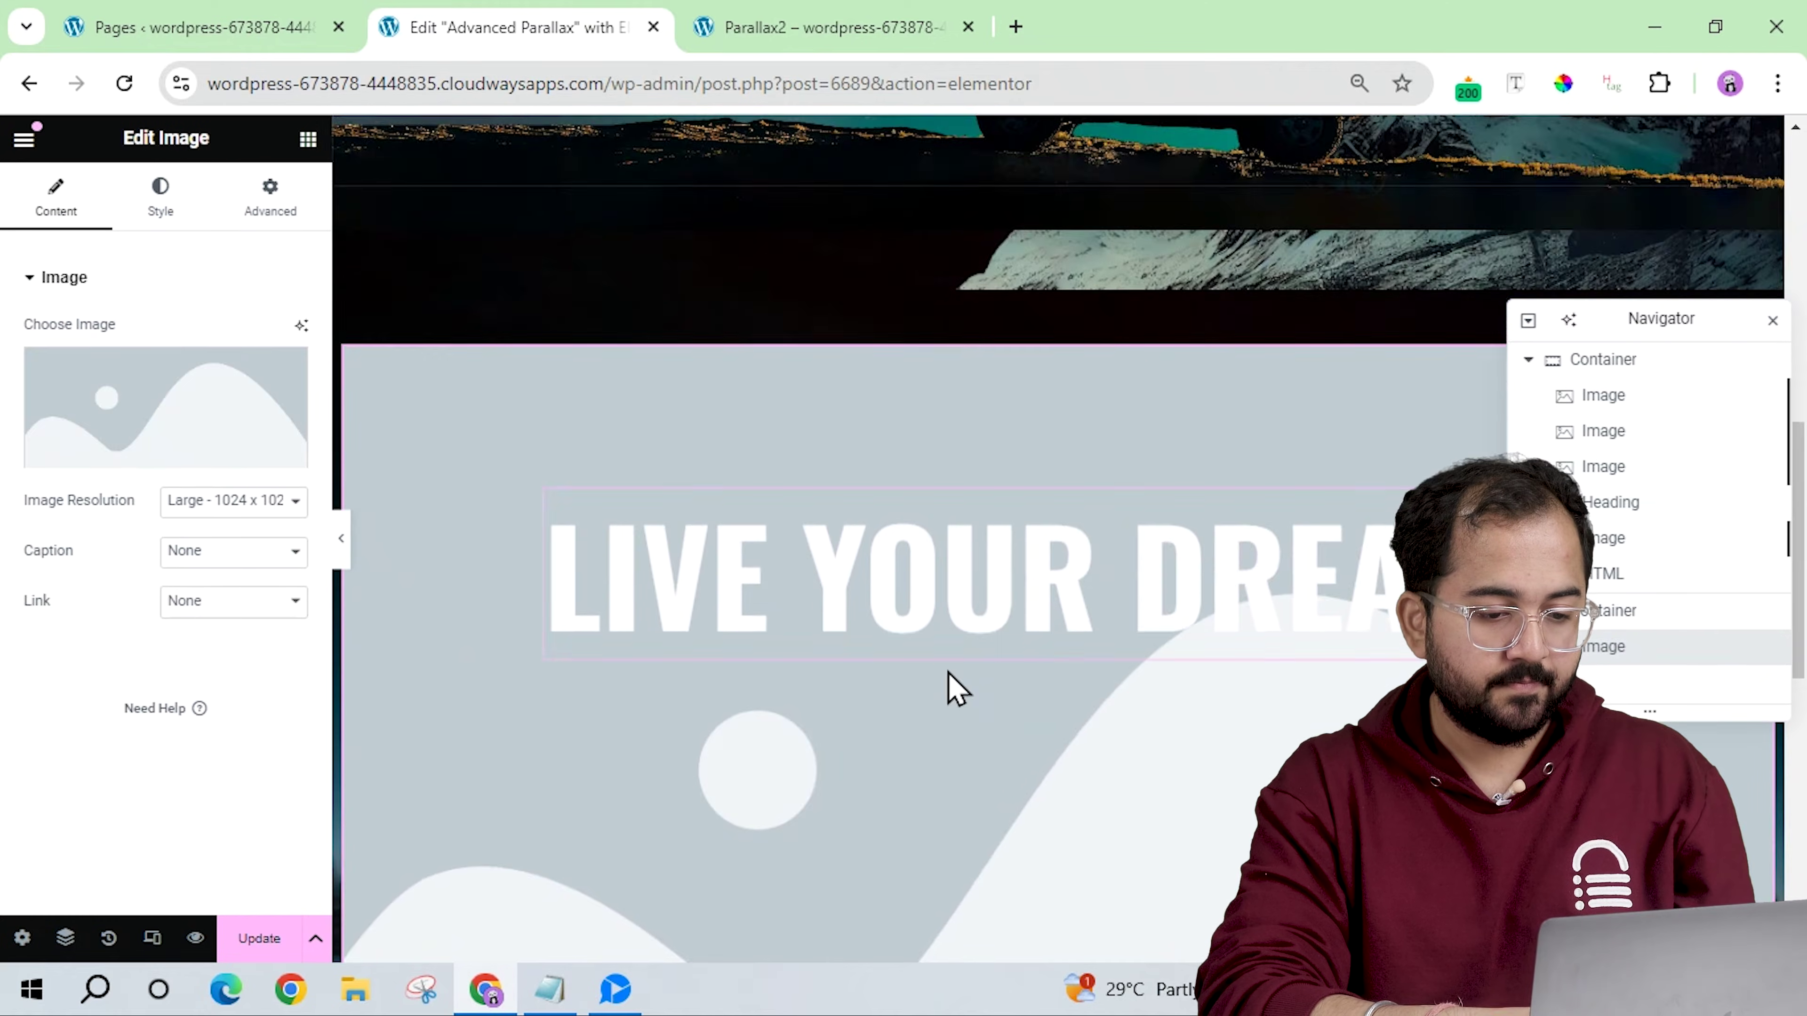
pyautogui.click(149, 437)
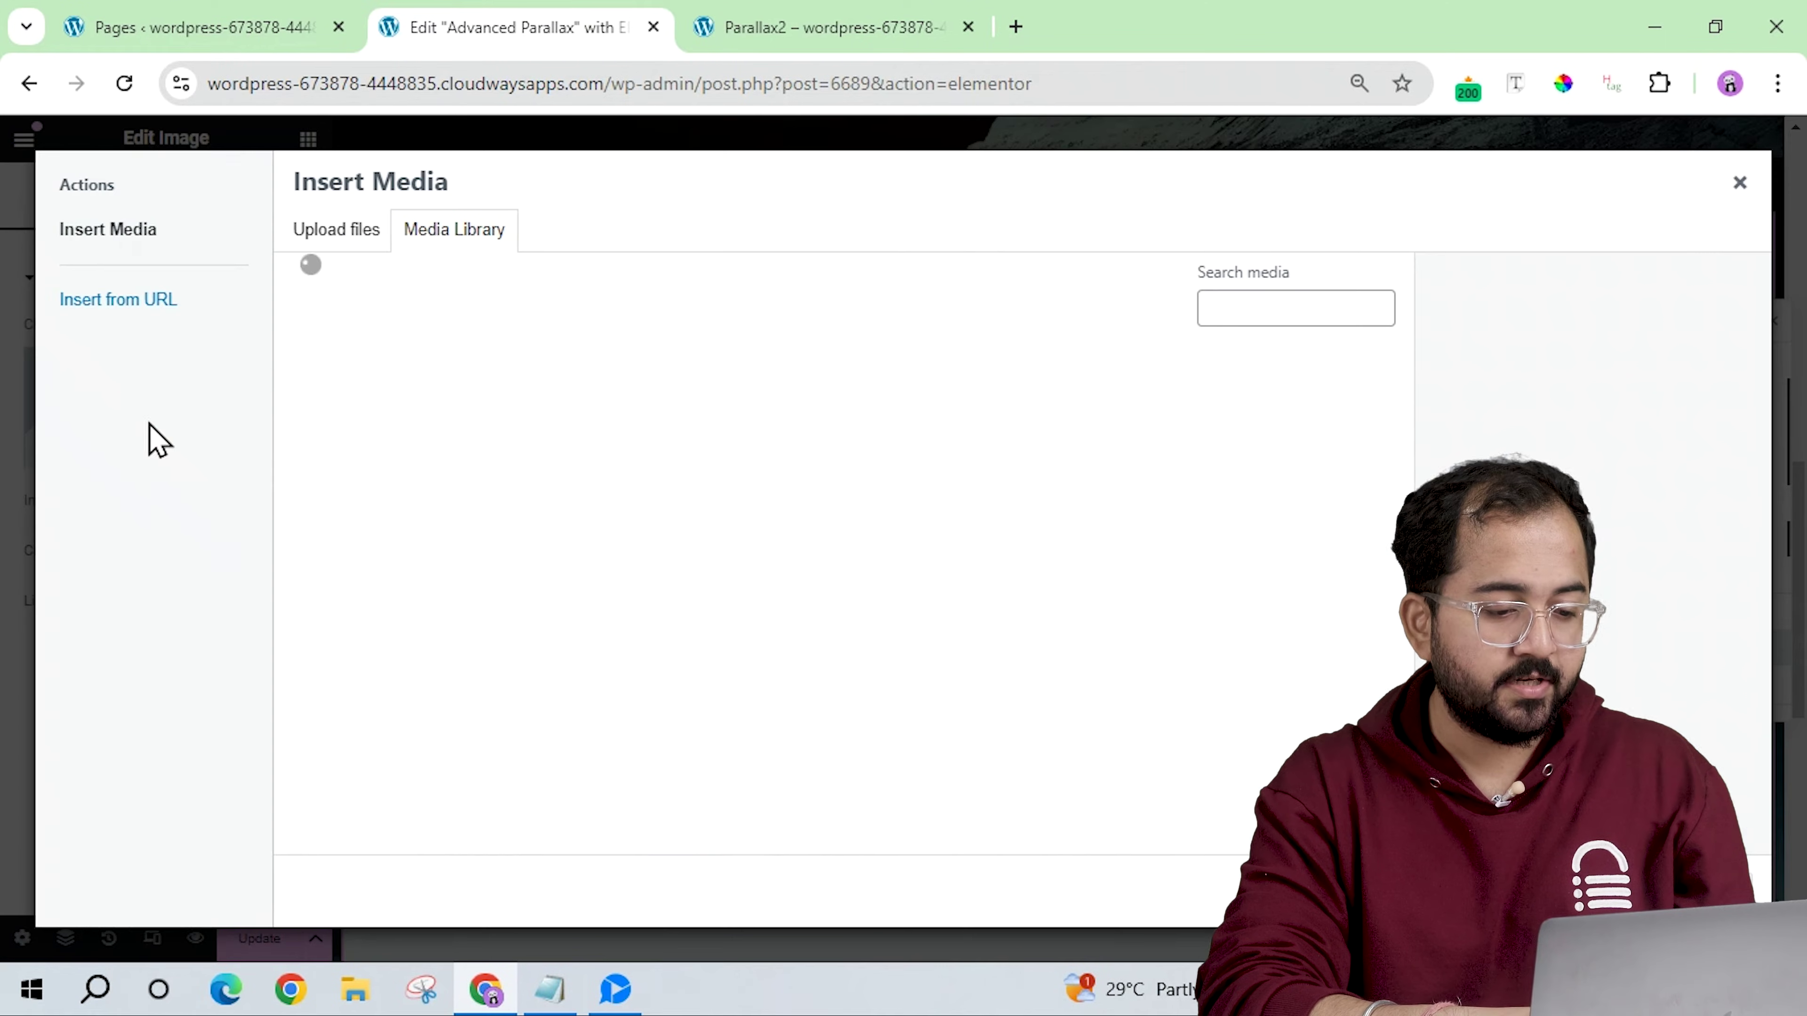
pyautogui.click(371, 625)
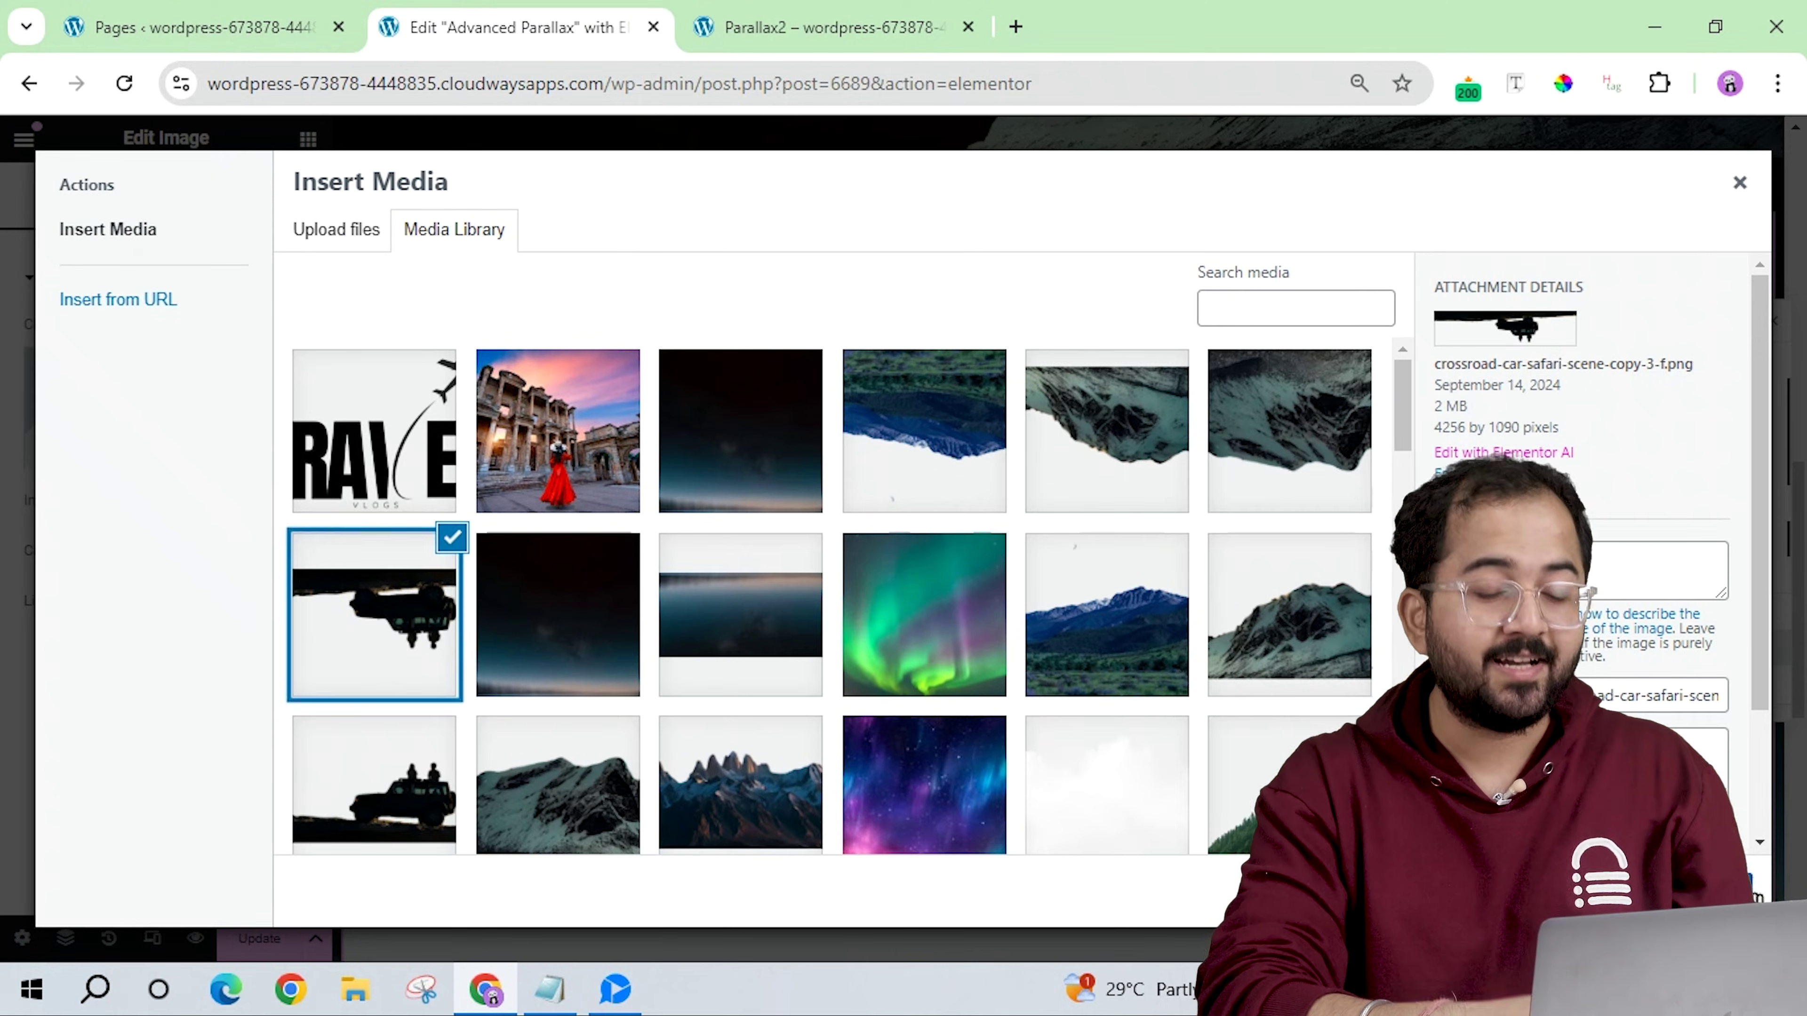
pyautogui.click(1700, 889)
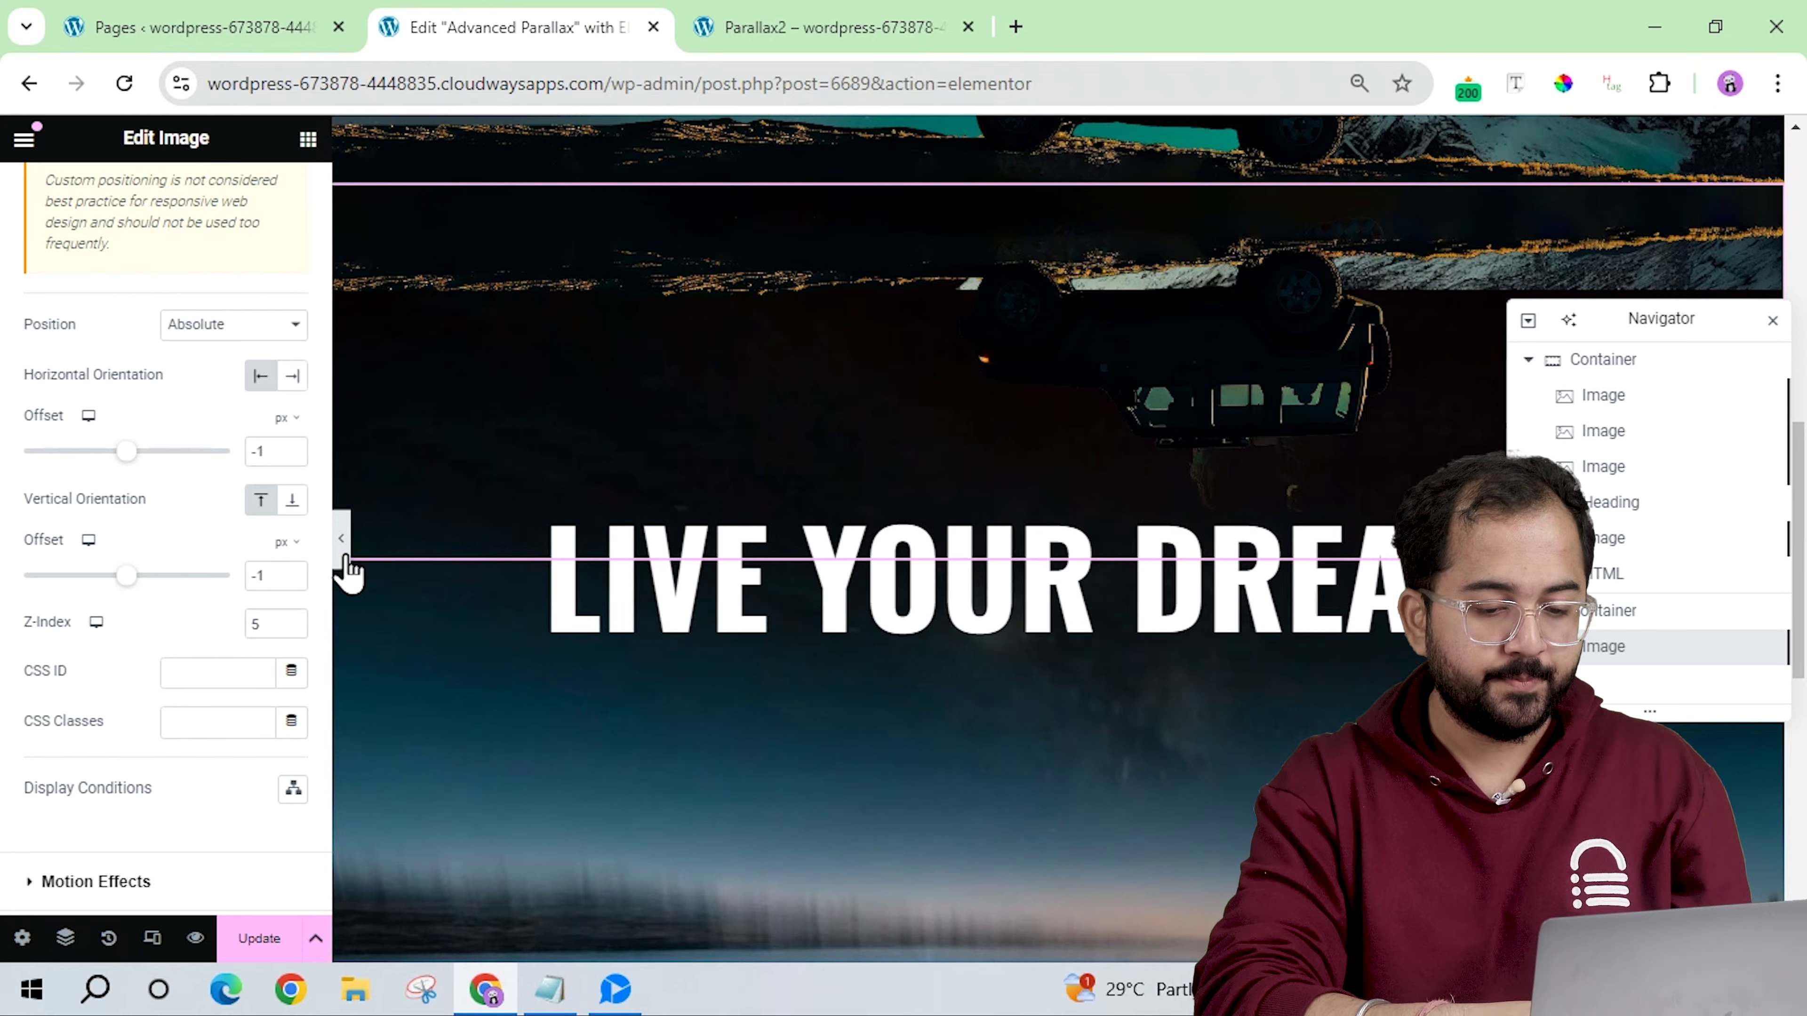
# Preview the car reflection with the editor panel hidden.
pyautogui.click(341, 540)
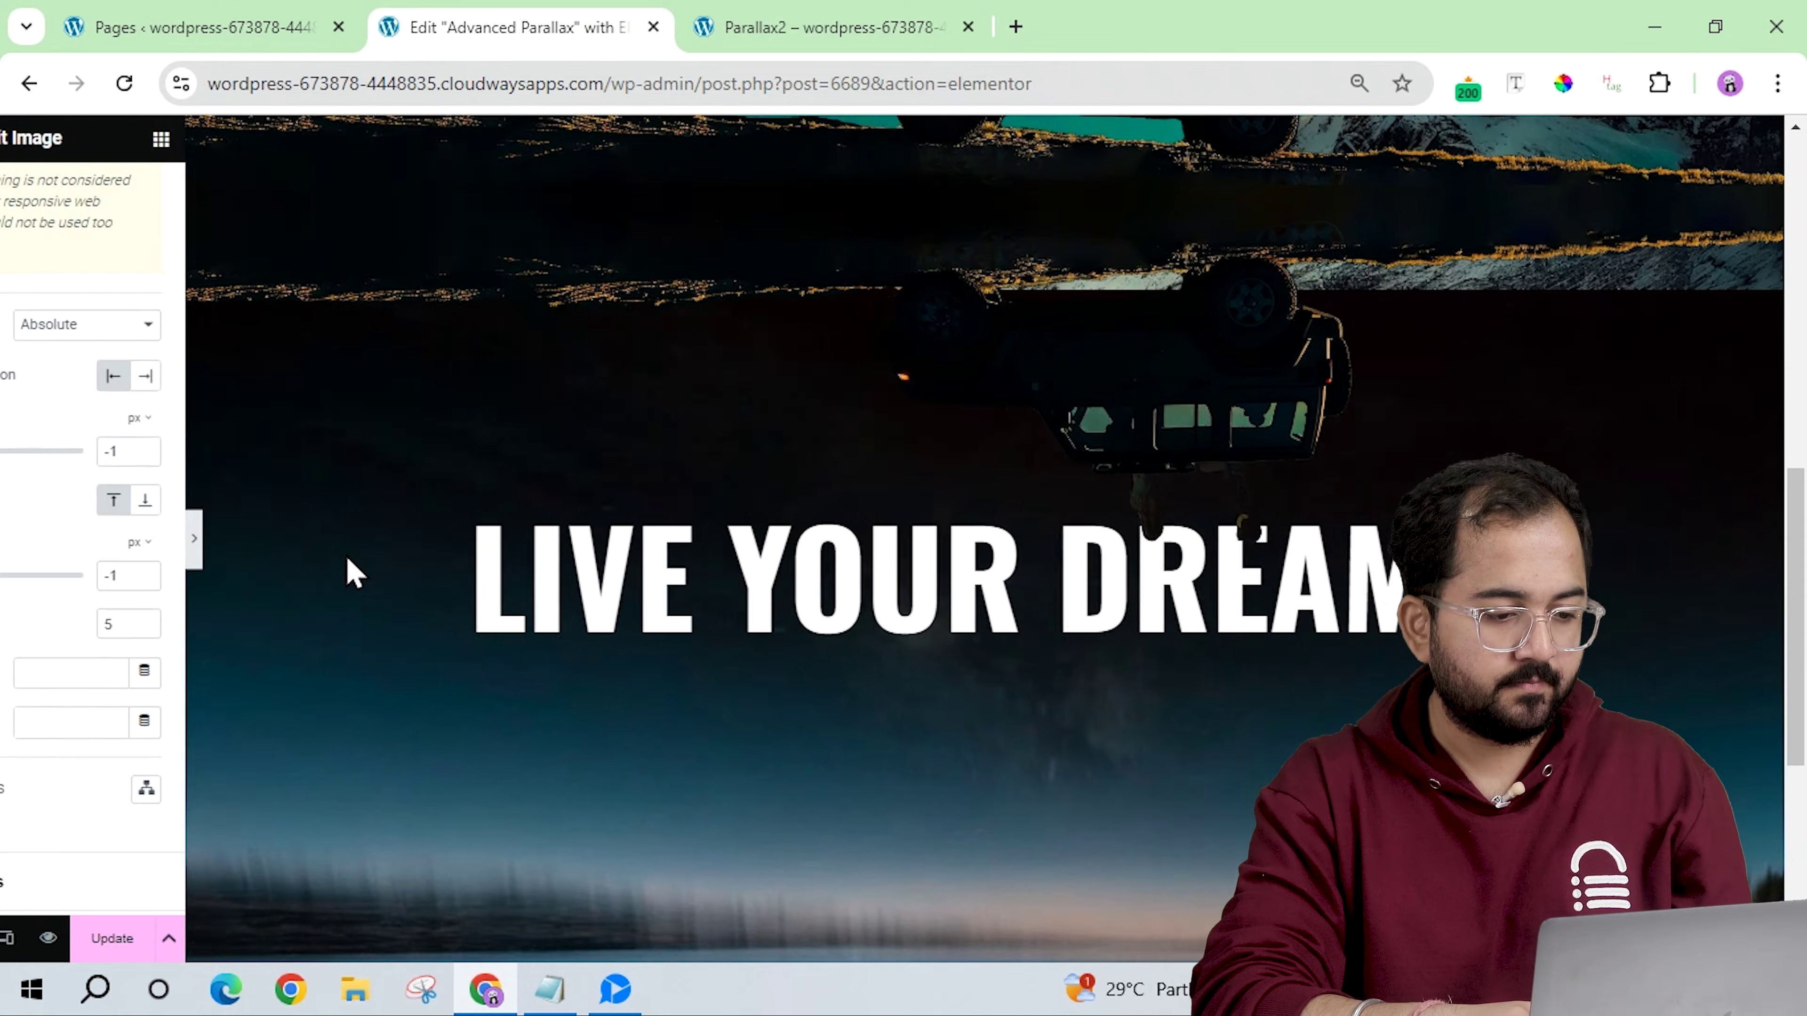
pyautogui.scroll(5, 1398, 580)
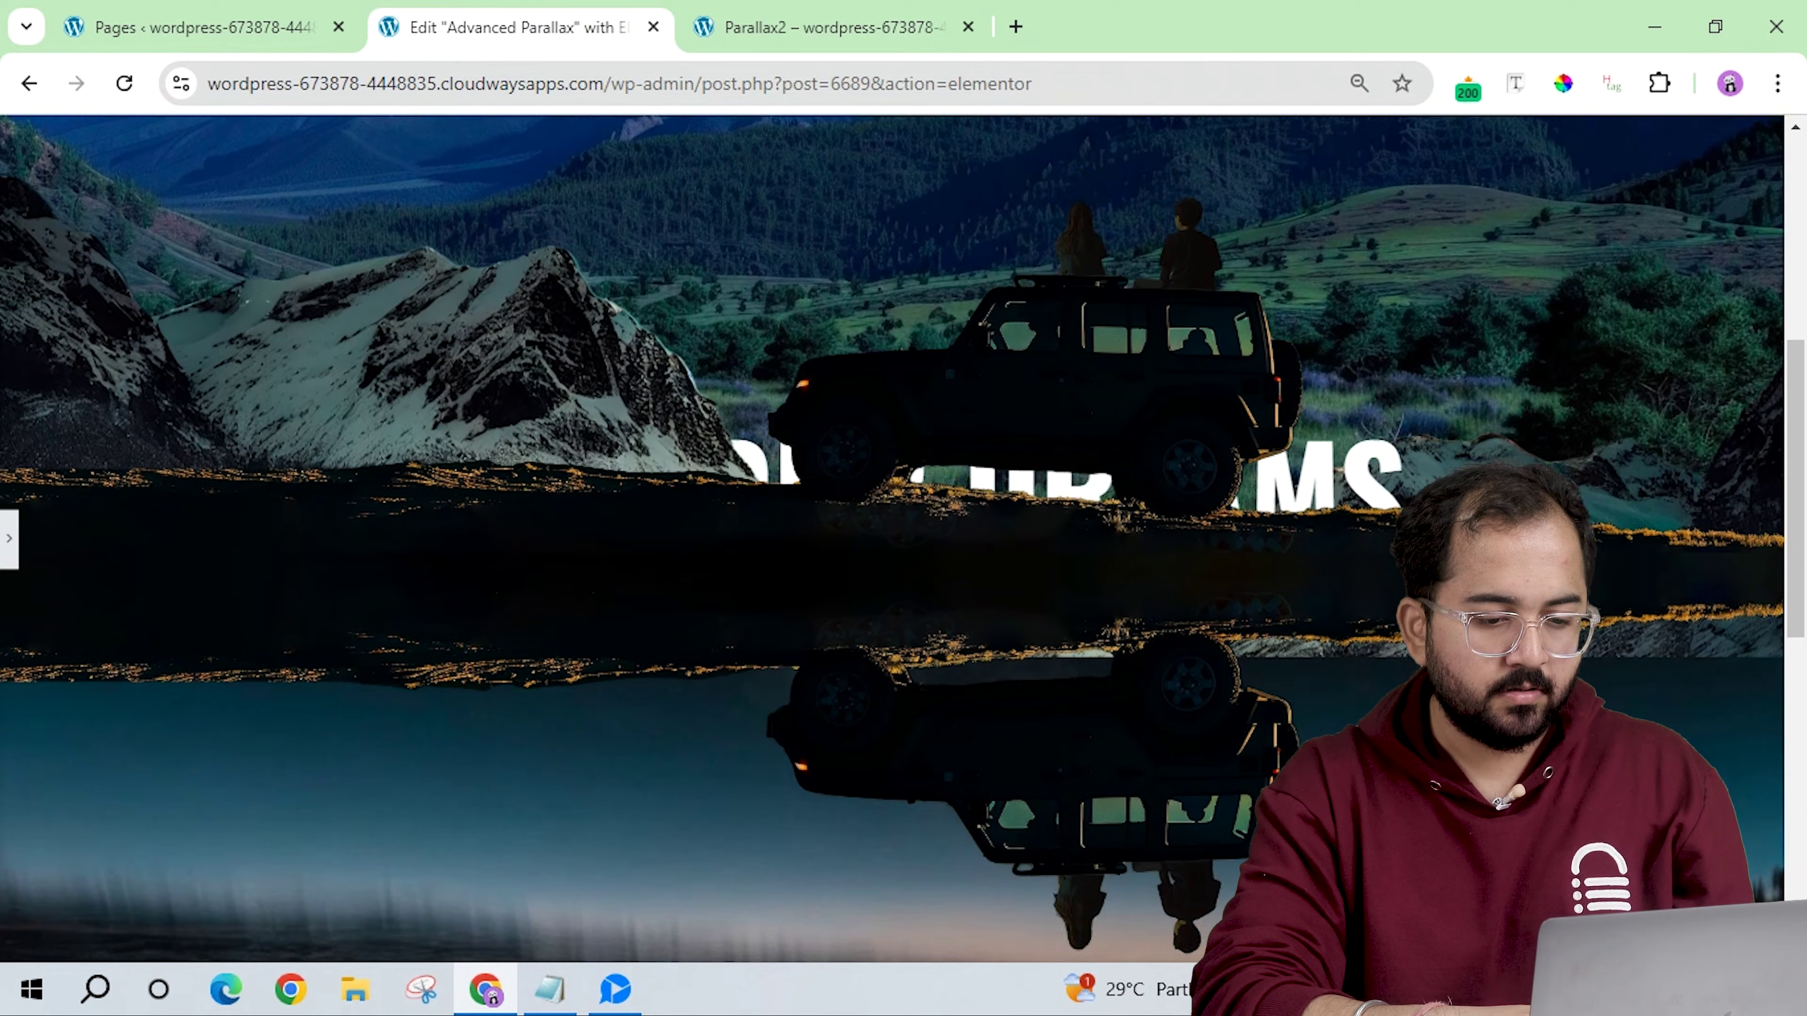
pyautogui.scroll(-3, 1398, 581)
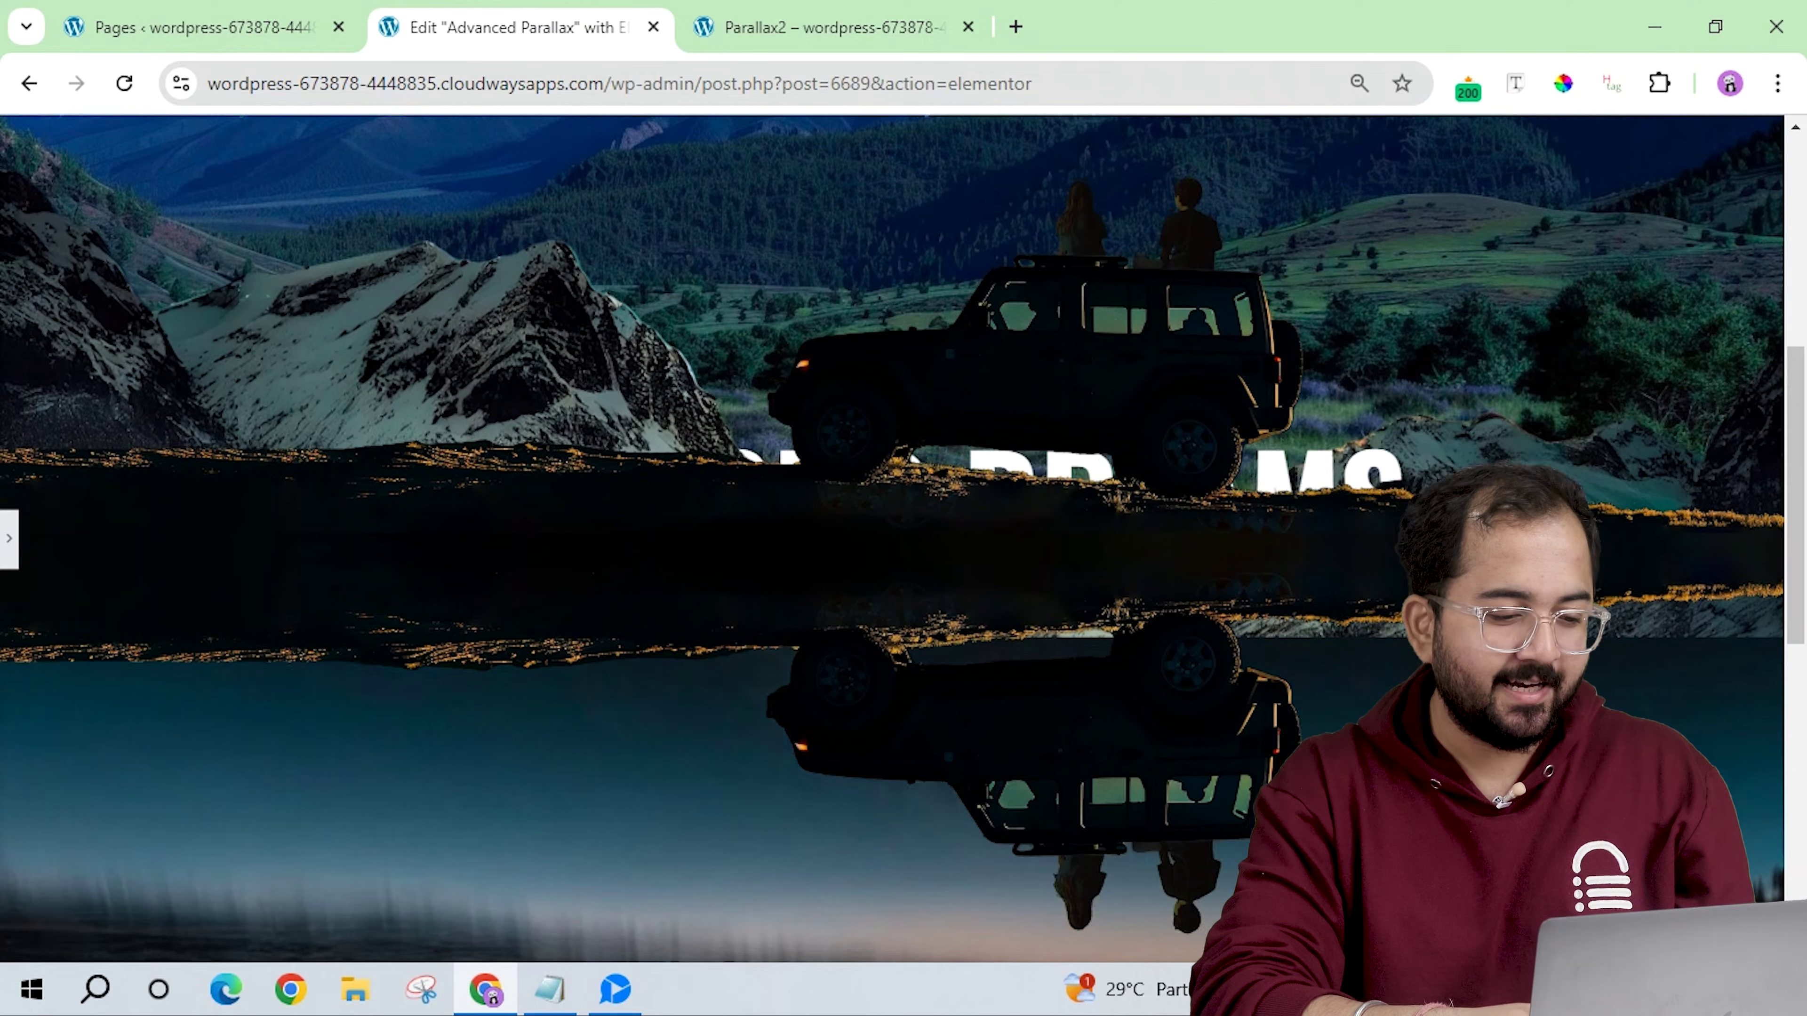
pyautogui.scroll(3, 1398, 580)
pyautogui.scroll(-3, 789, 584)
pyautogui.scroll(3, 790, 585)
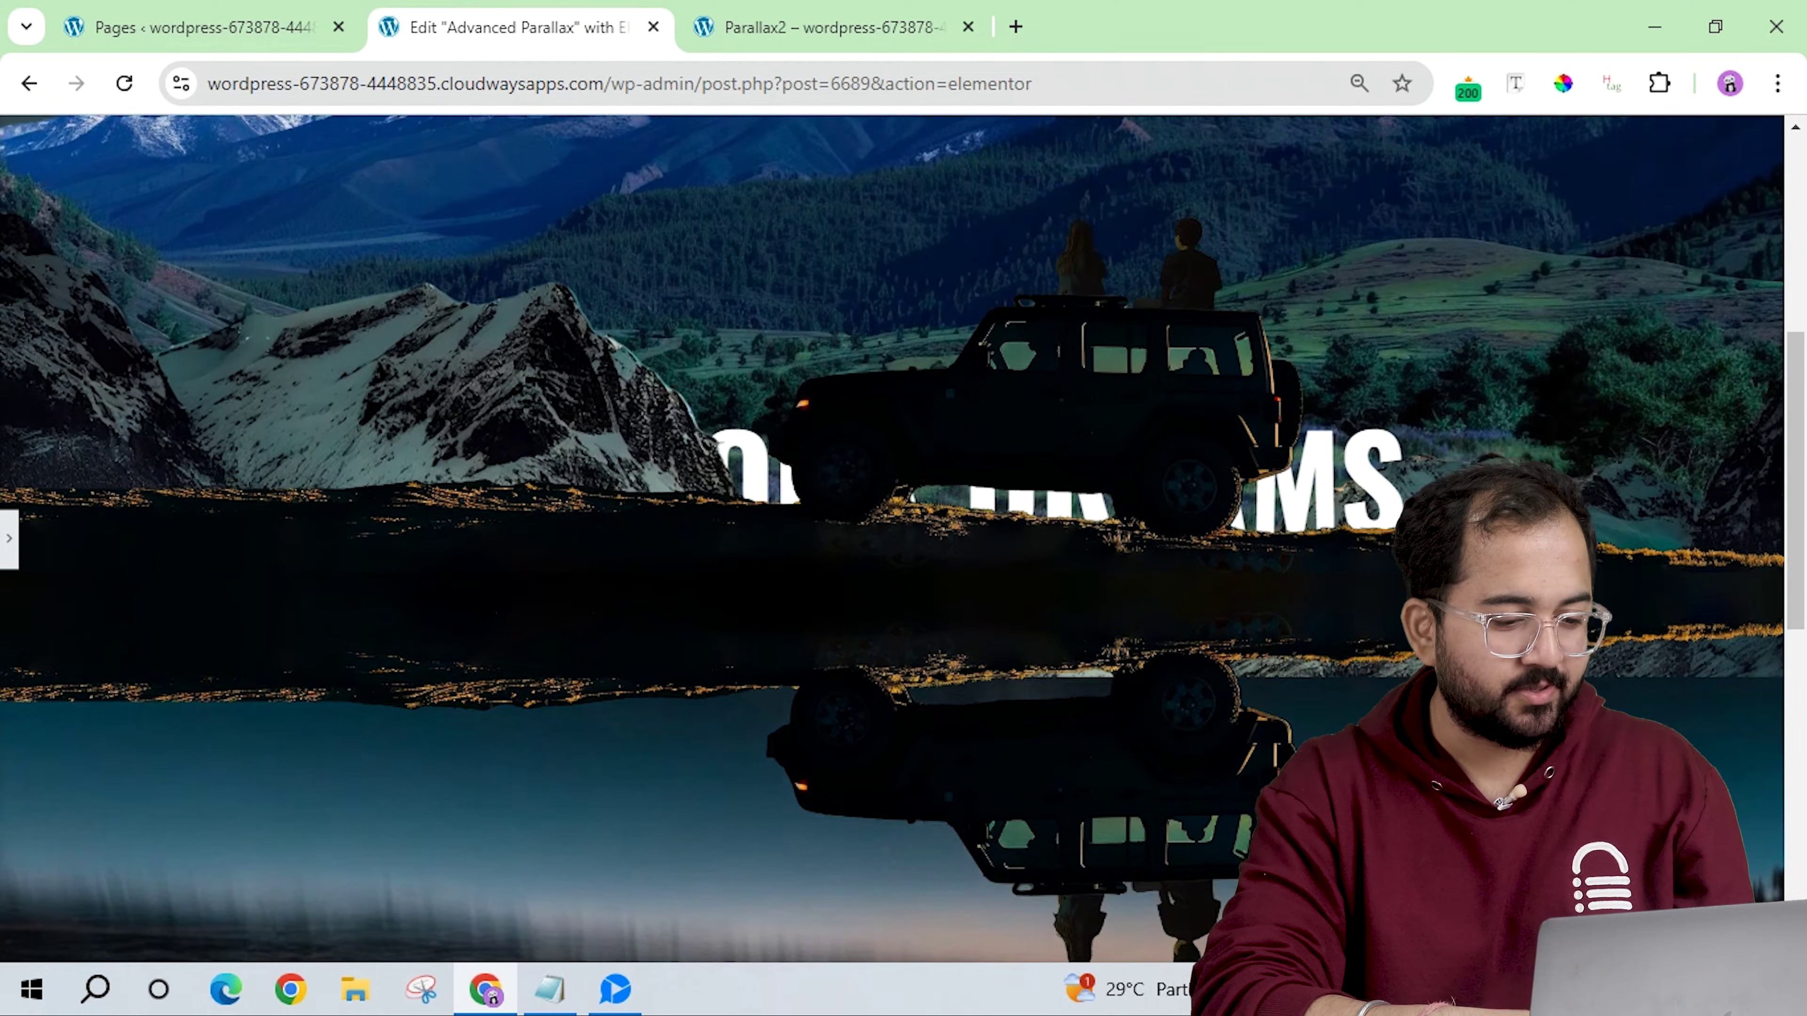
pyautogui.scroll(-3, 789, 585)
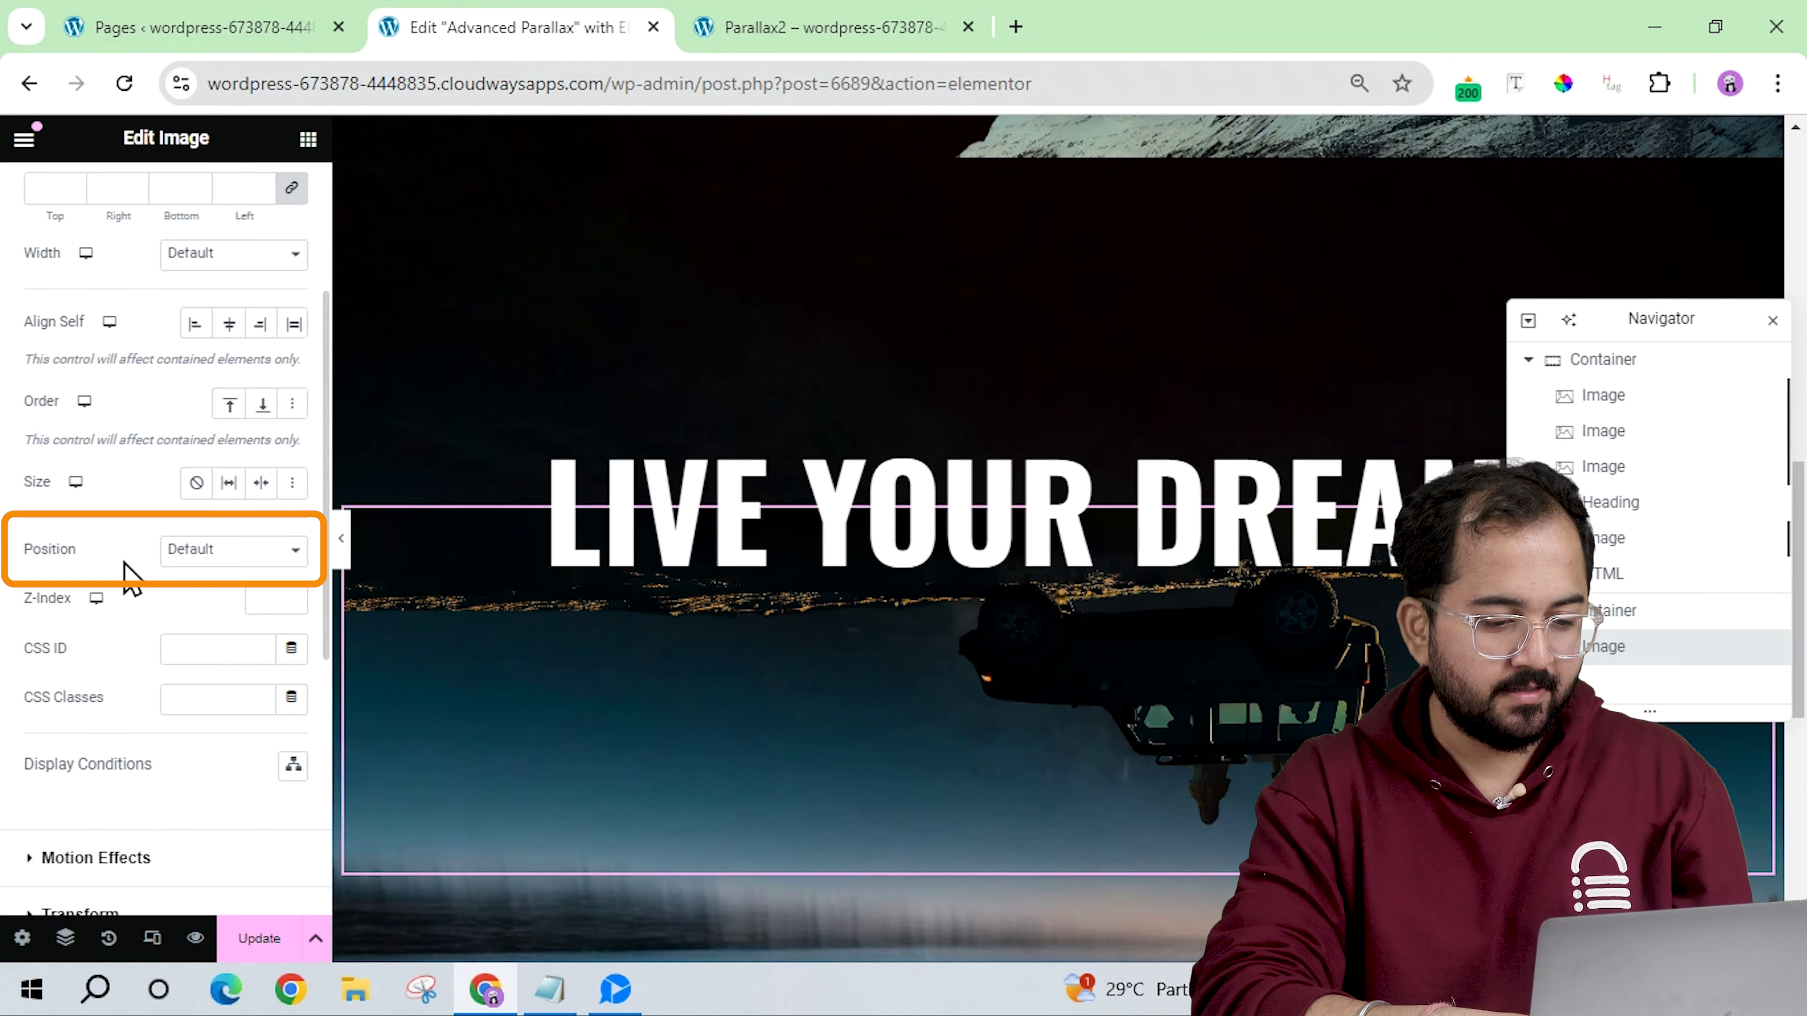
# Set the car image's Position to Absolute.
pyautogui.click(201, 562)
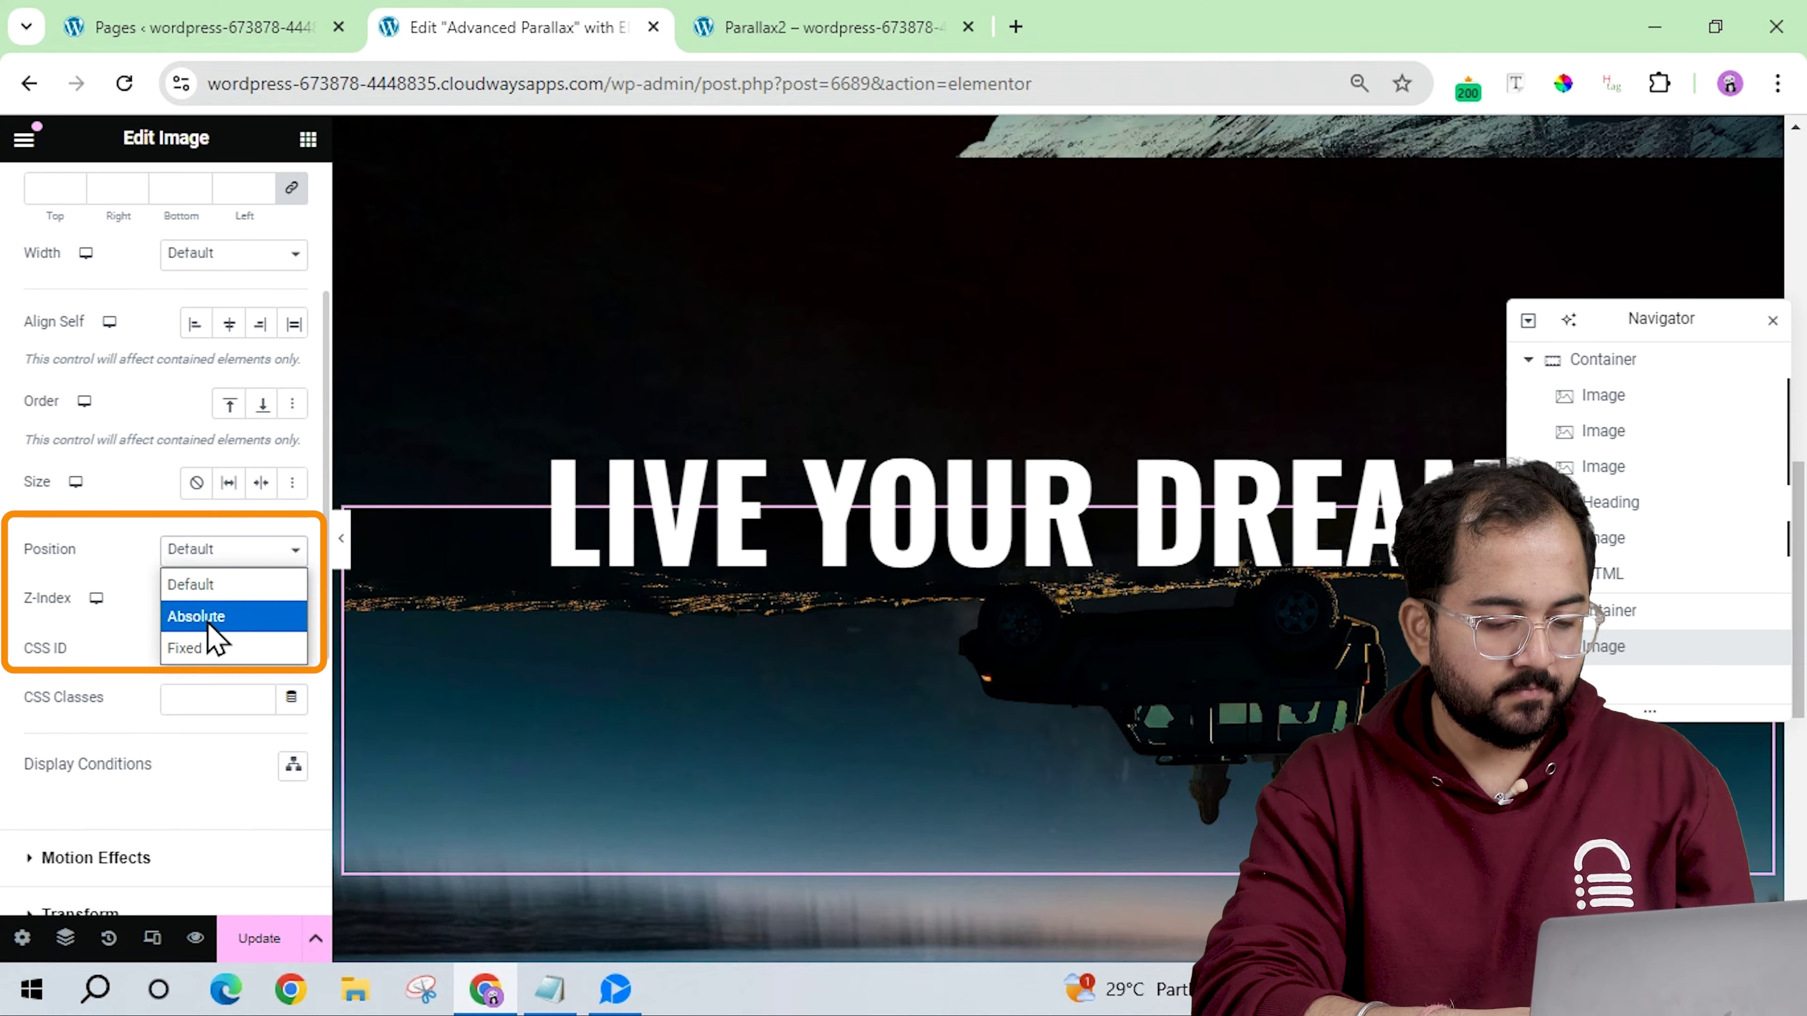
pyautogui.click(207, 623)
pyautogui.scroll(-3, 210, 633)
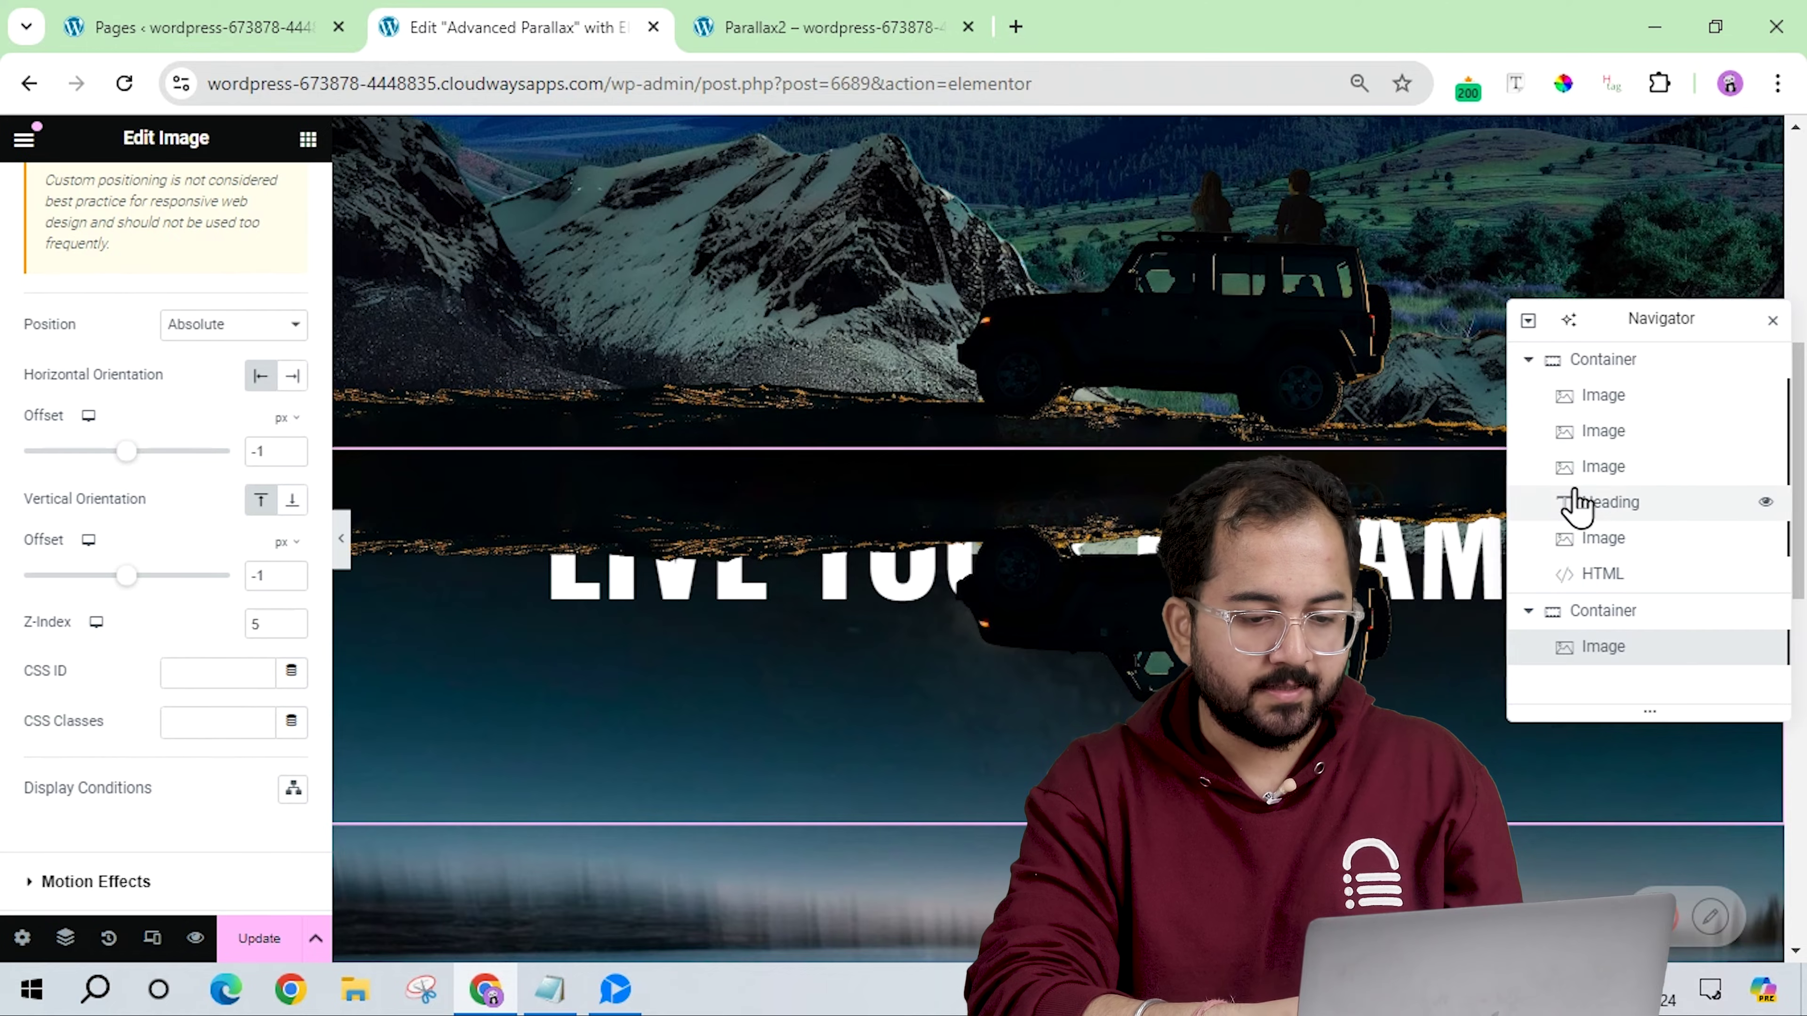
# Copy the hero's mountain image into the new container and swap in the flipped mountain image.
pyautogui.click(1615, 432)
pyautogui.rightClick(1615, 432)
pyautogui.click(1575, 558)
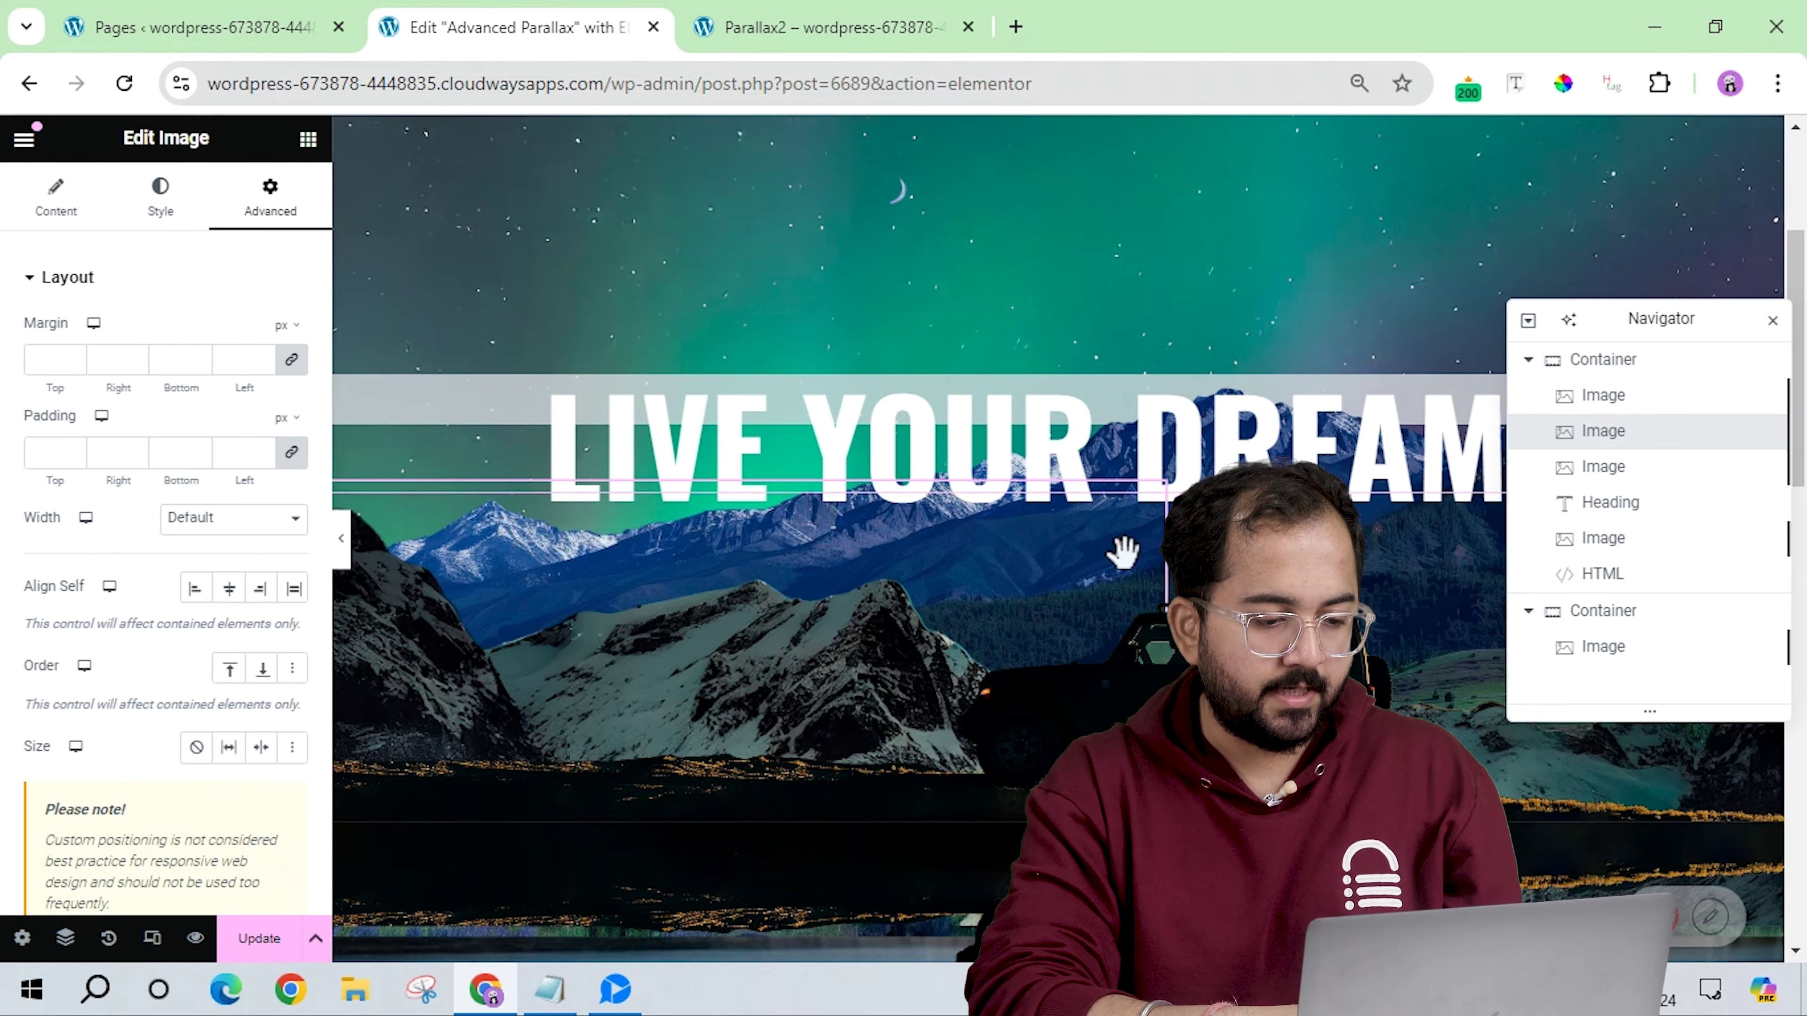
pyautogui.rightClick(811, 647)
pyautogui.click(876, 577)
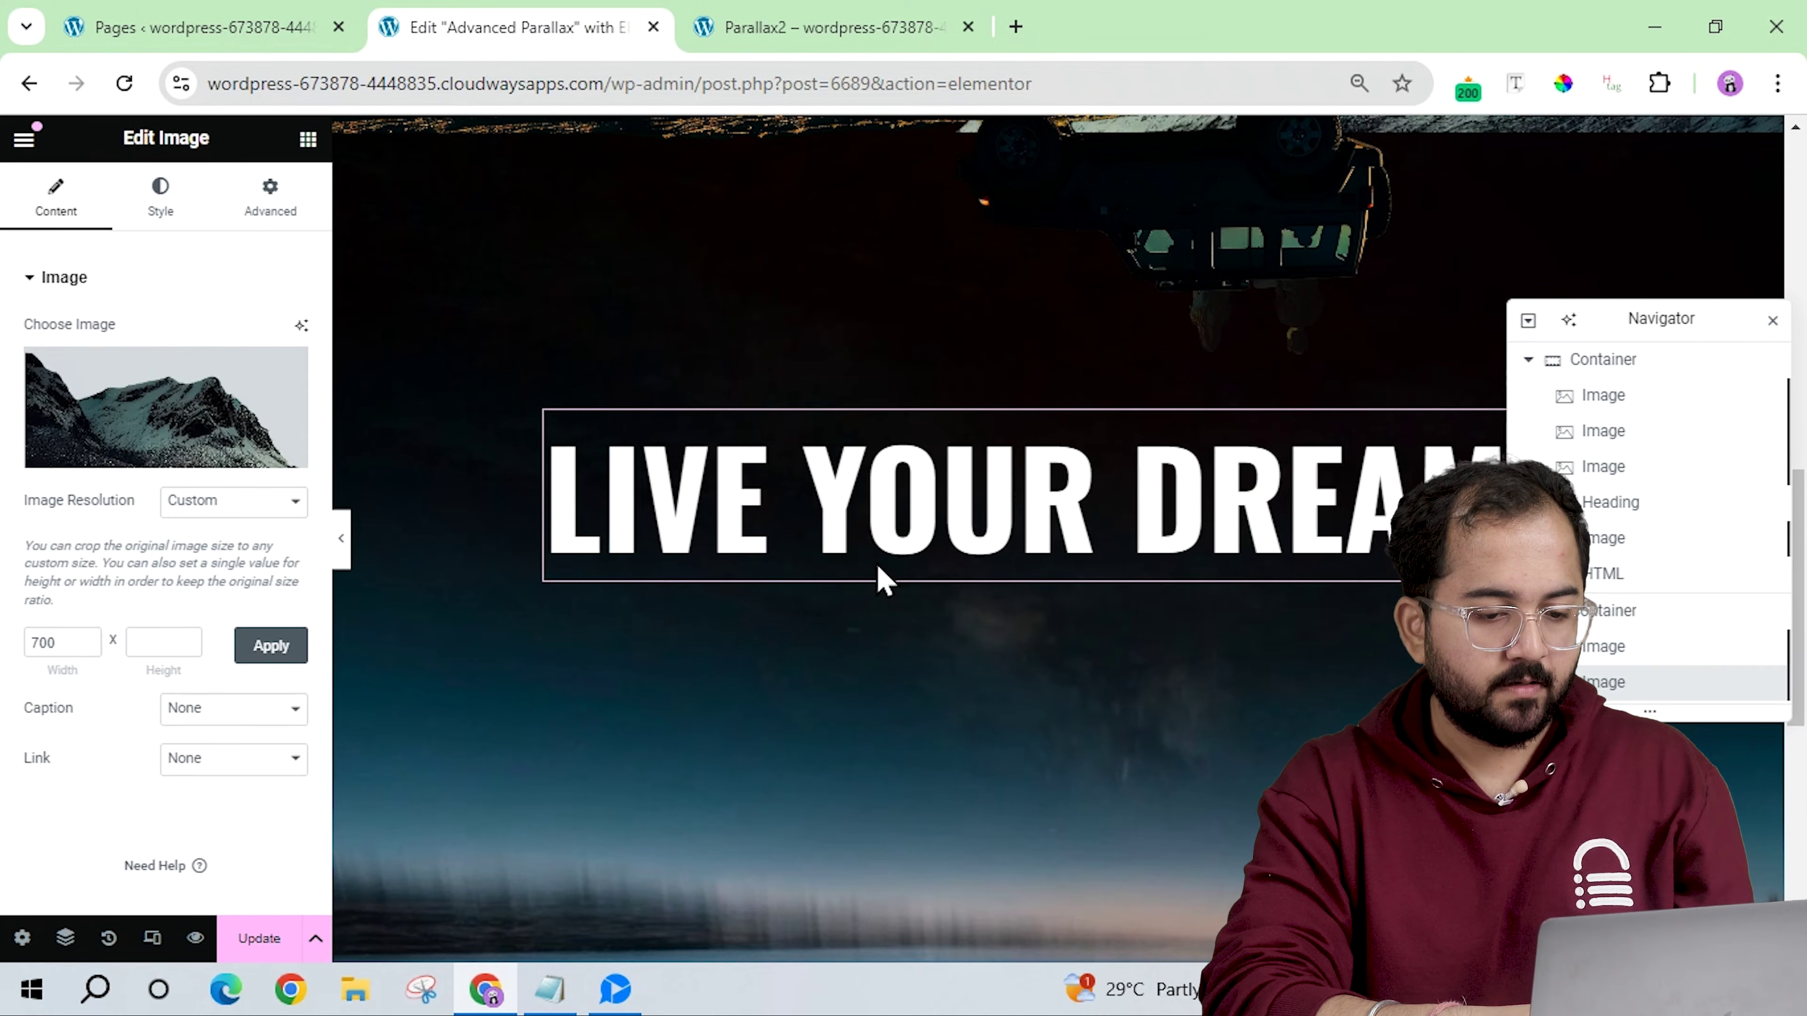
pyautogui.click(153, 452)
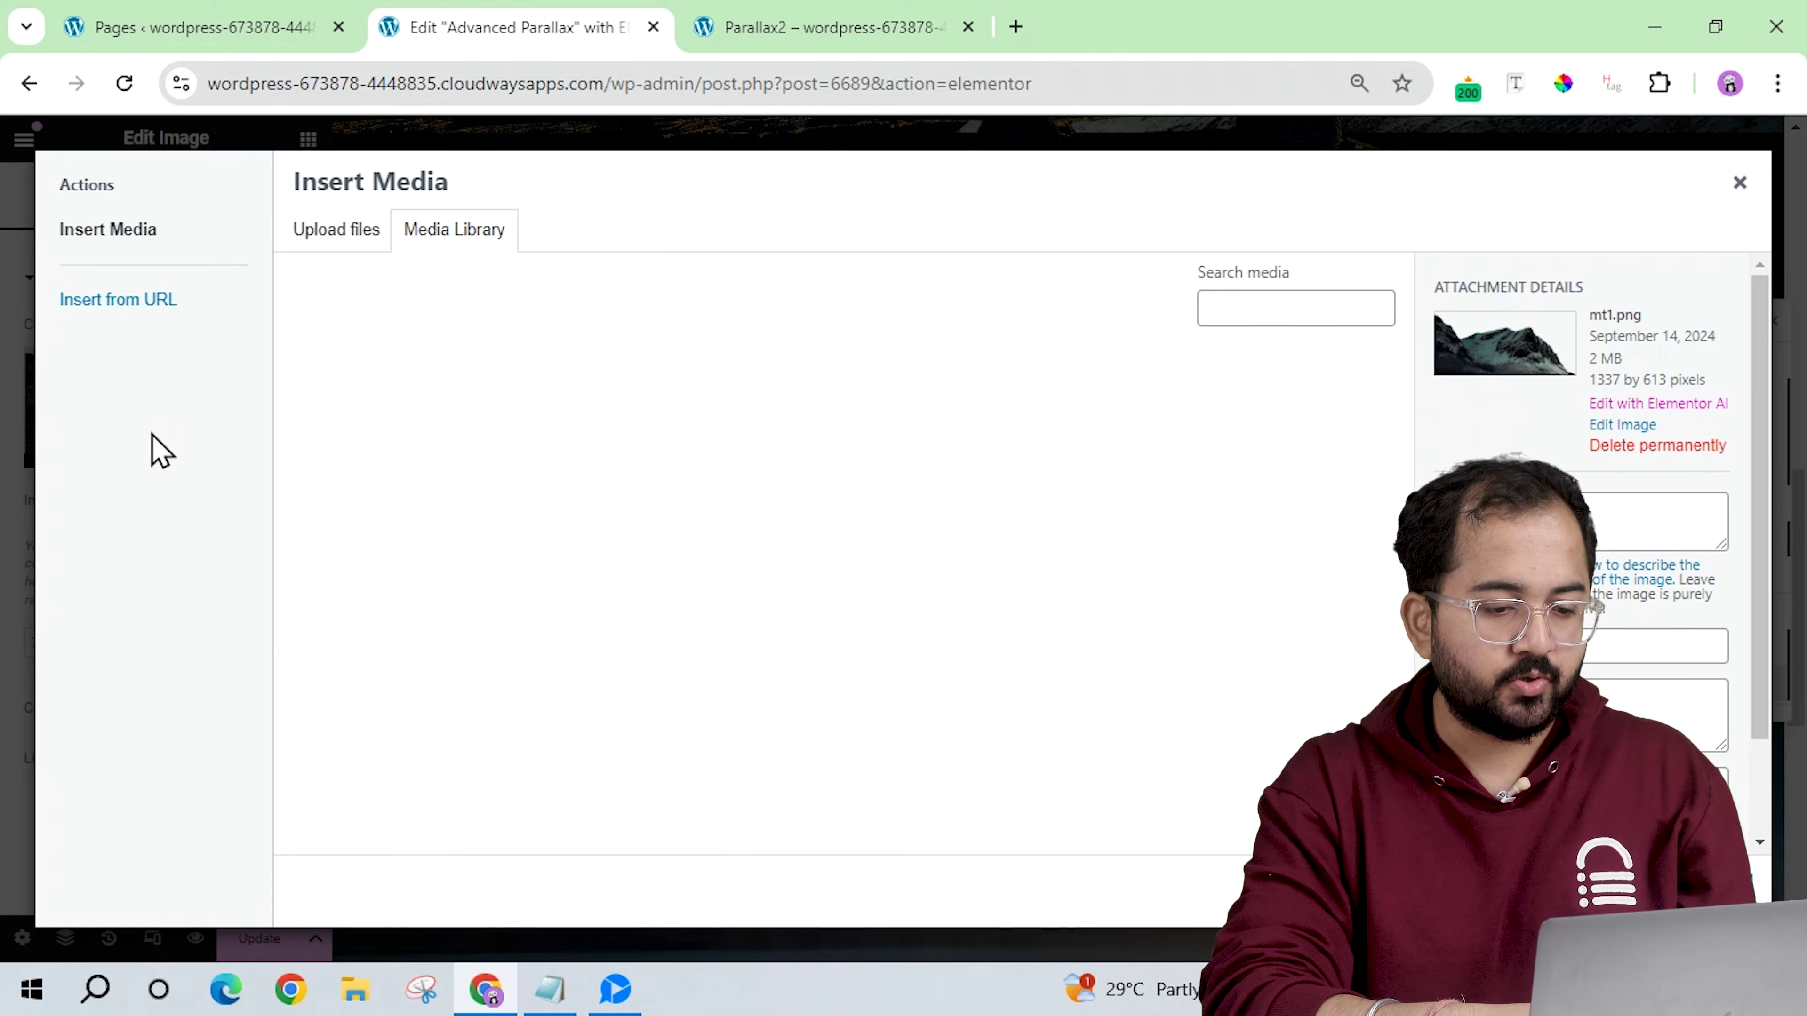
pyautogui.click(1273, 461)
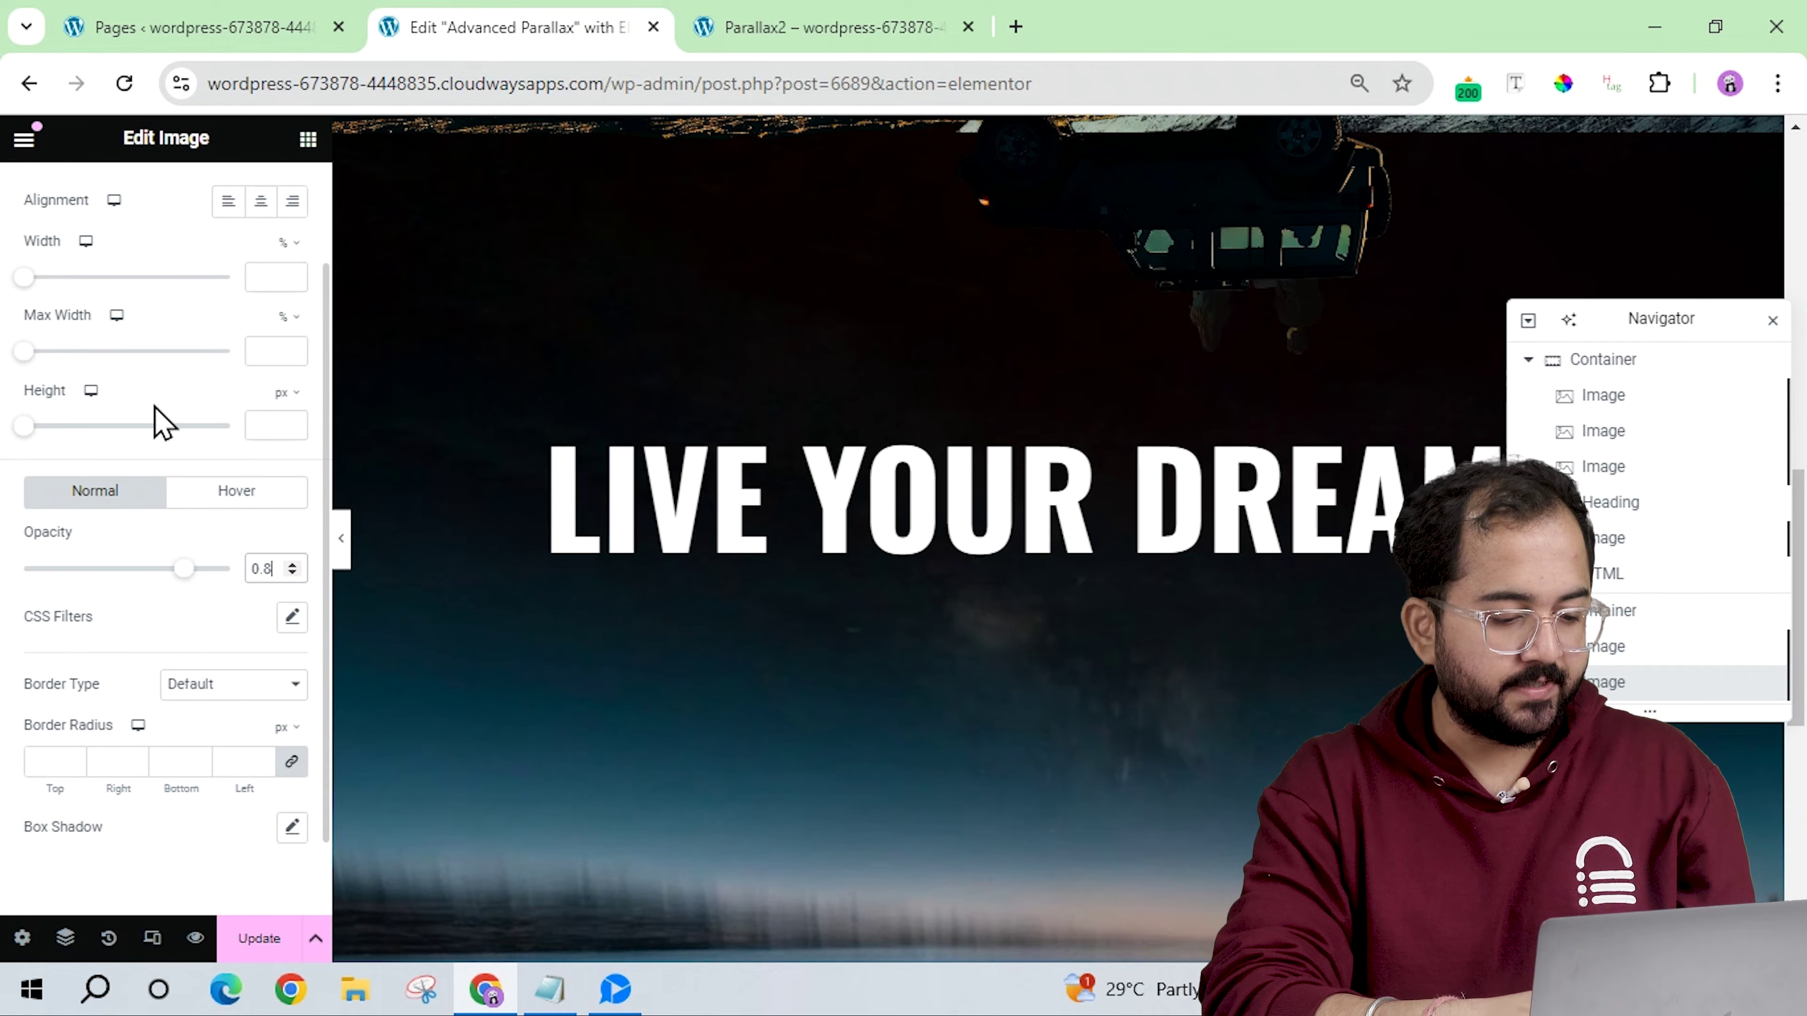
pyautogui.scroll(5, 153, 420)
# Anchor the mountain image's vertical orientation to top with a 4 px offset.
pyautogui.click(270, 199)
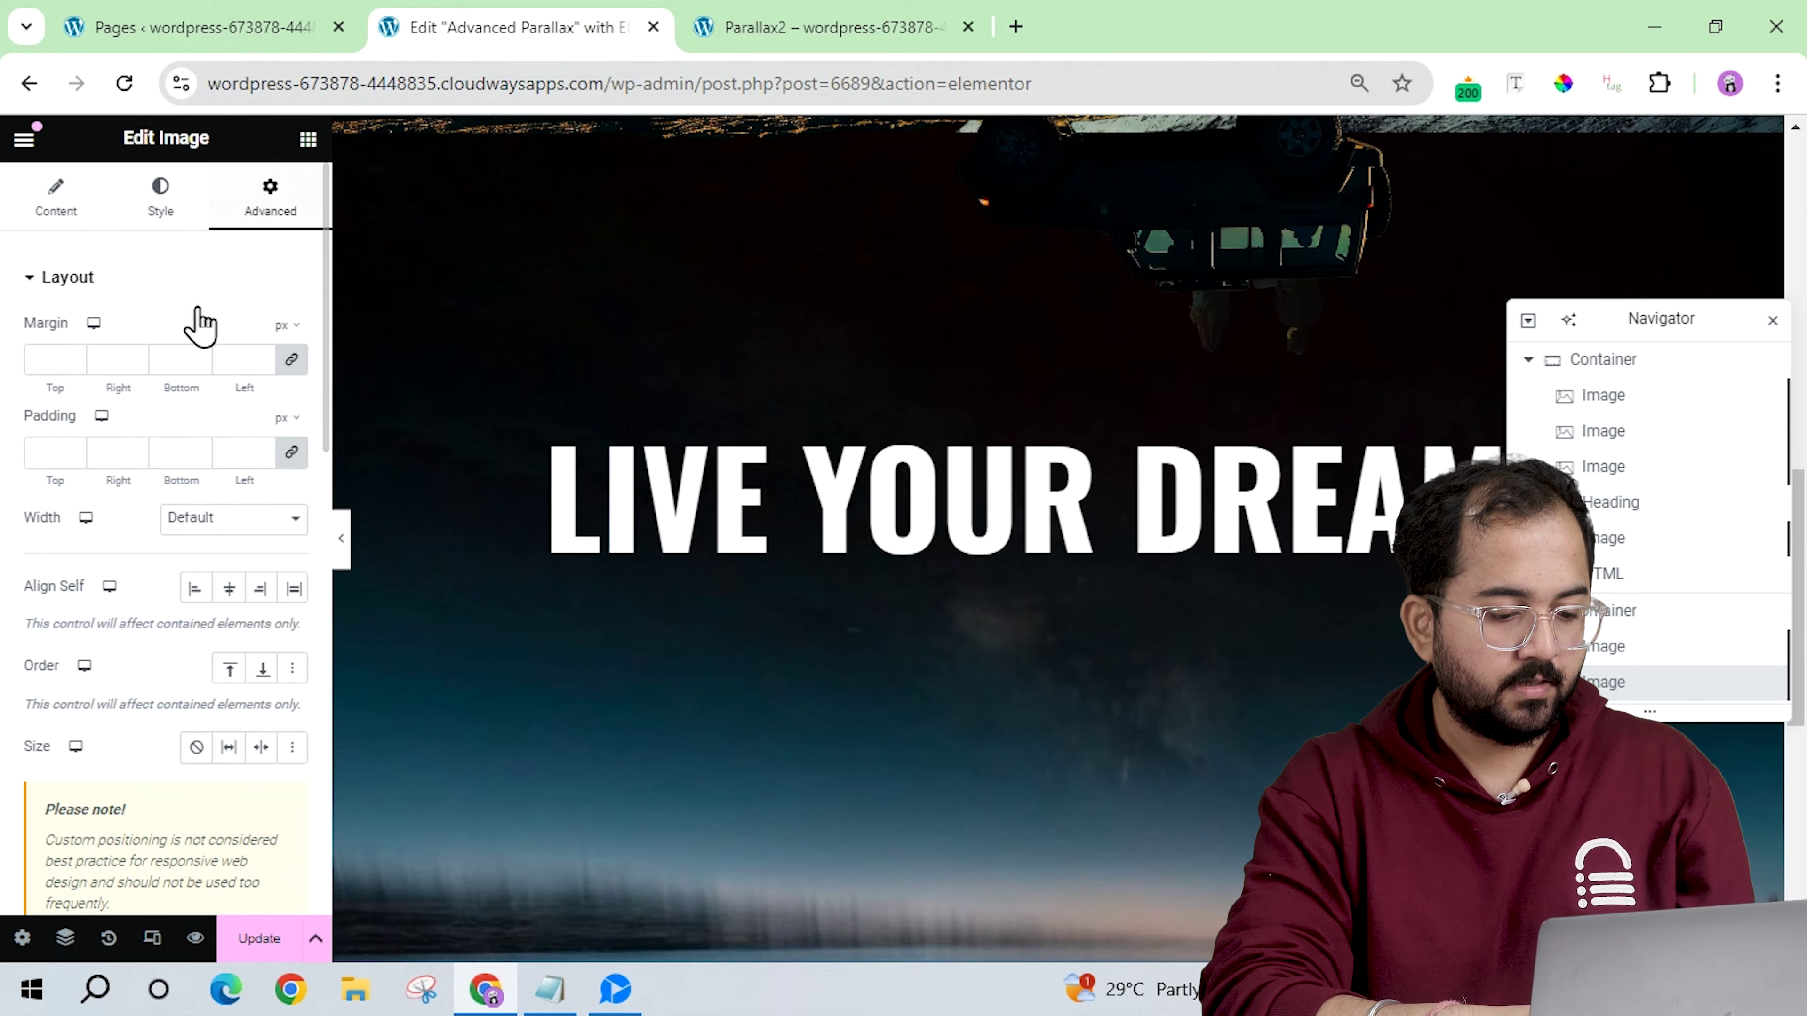
pyautogui.scroll(-8, 196, 356)
pyautogui.scroll(-2, 183, 441)
pyautogui.click(260, 630)
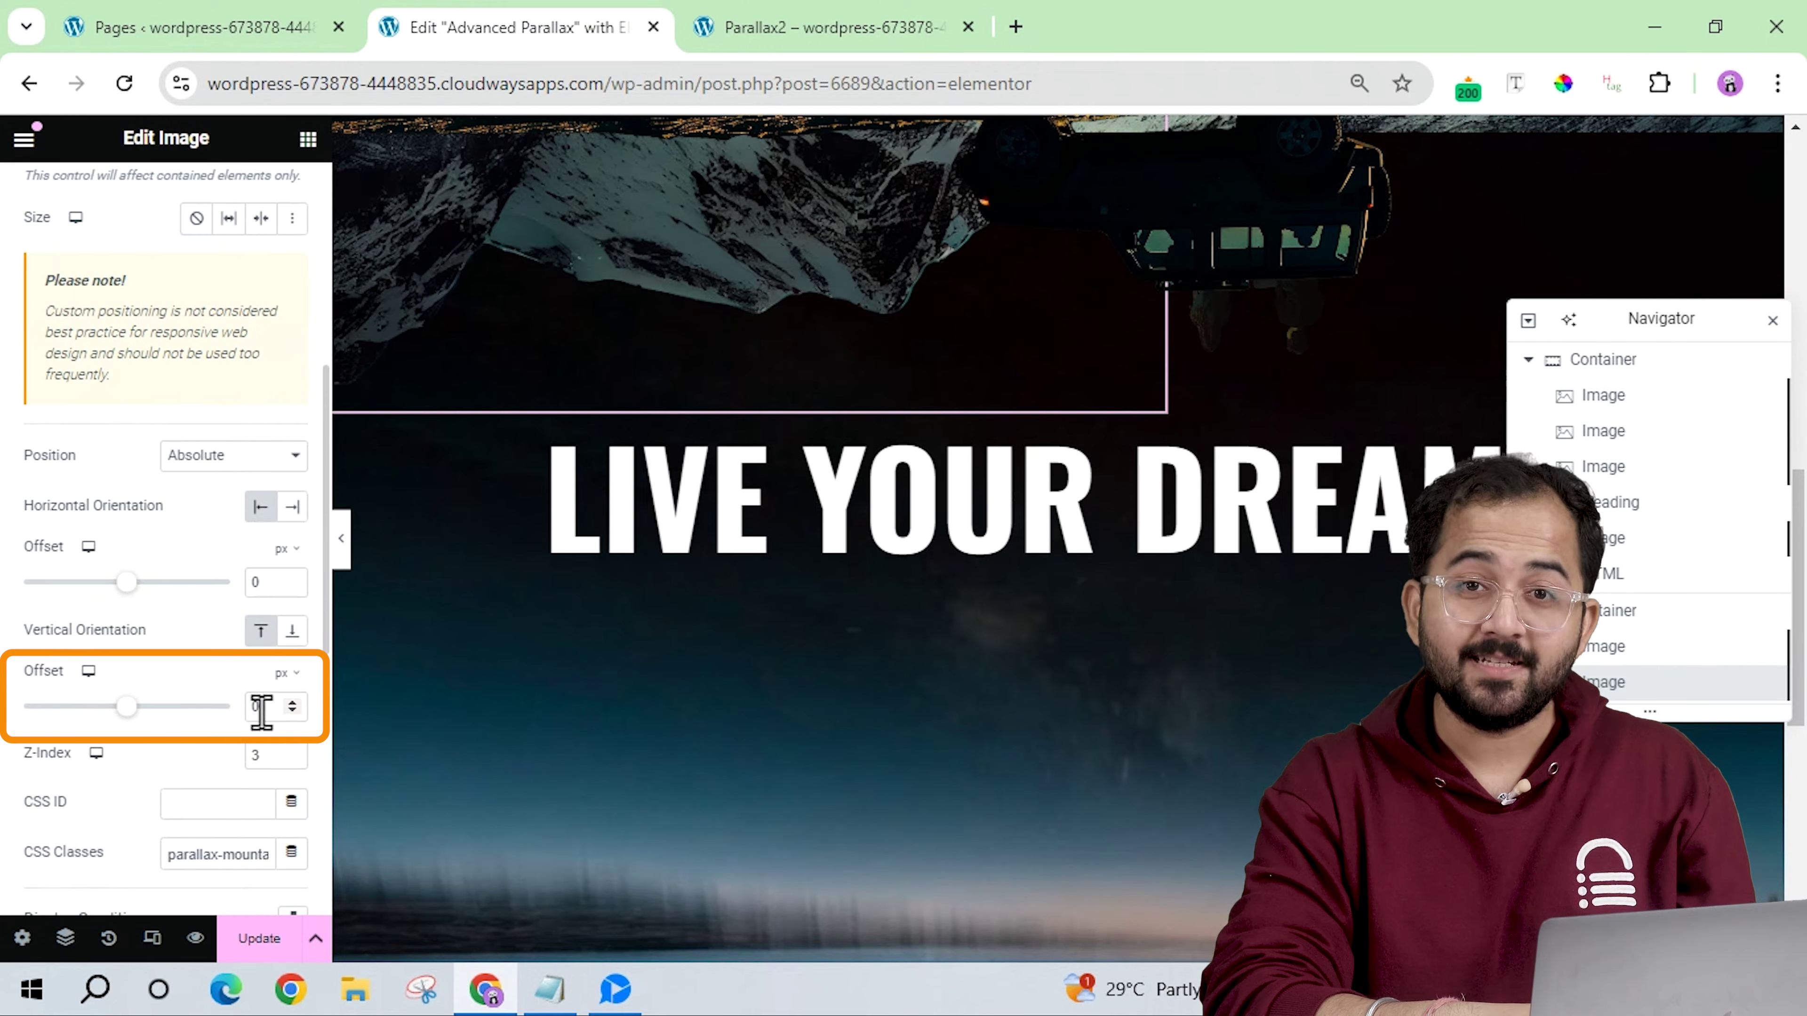
pyautogui.write('4')
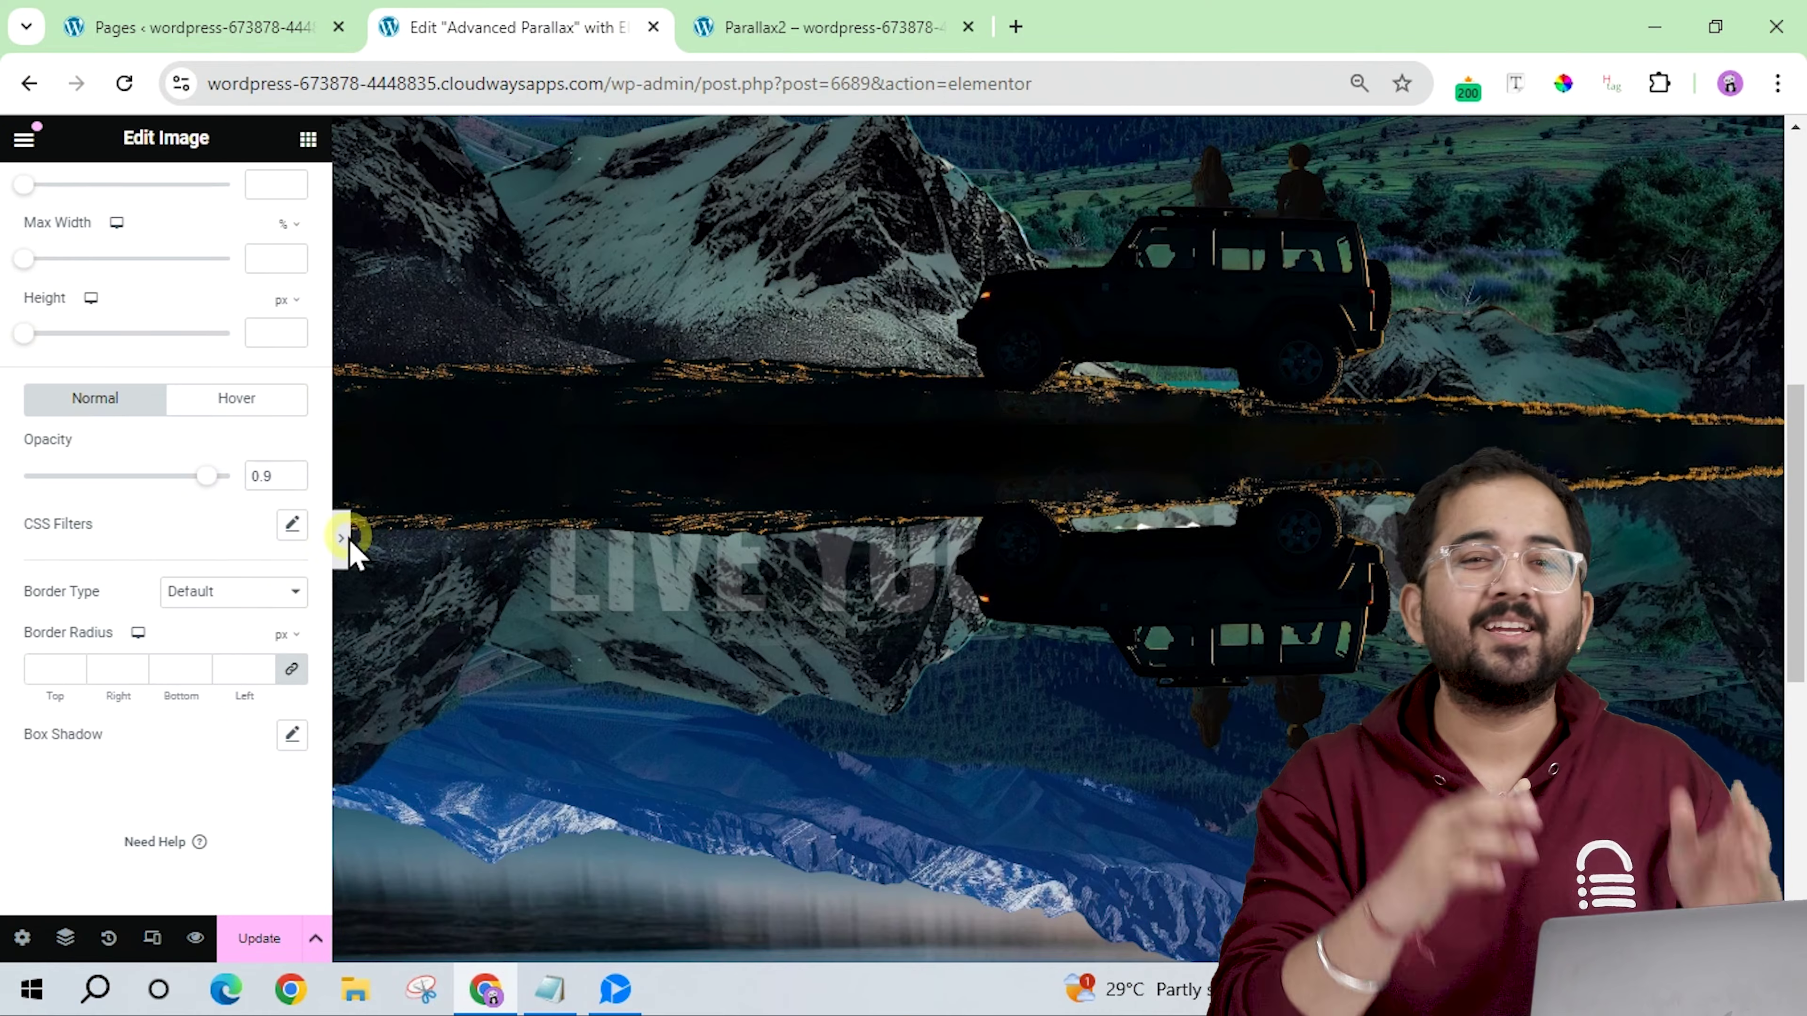
# Hide the editing panel and scroll through the page preview.
pyautogui.click(341, 539)
pyautogui.scroll(10, 353, 555)
pyautogui.scroll(-8, 353, 556)
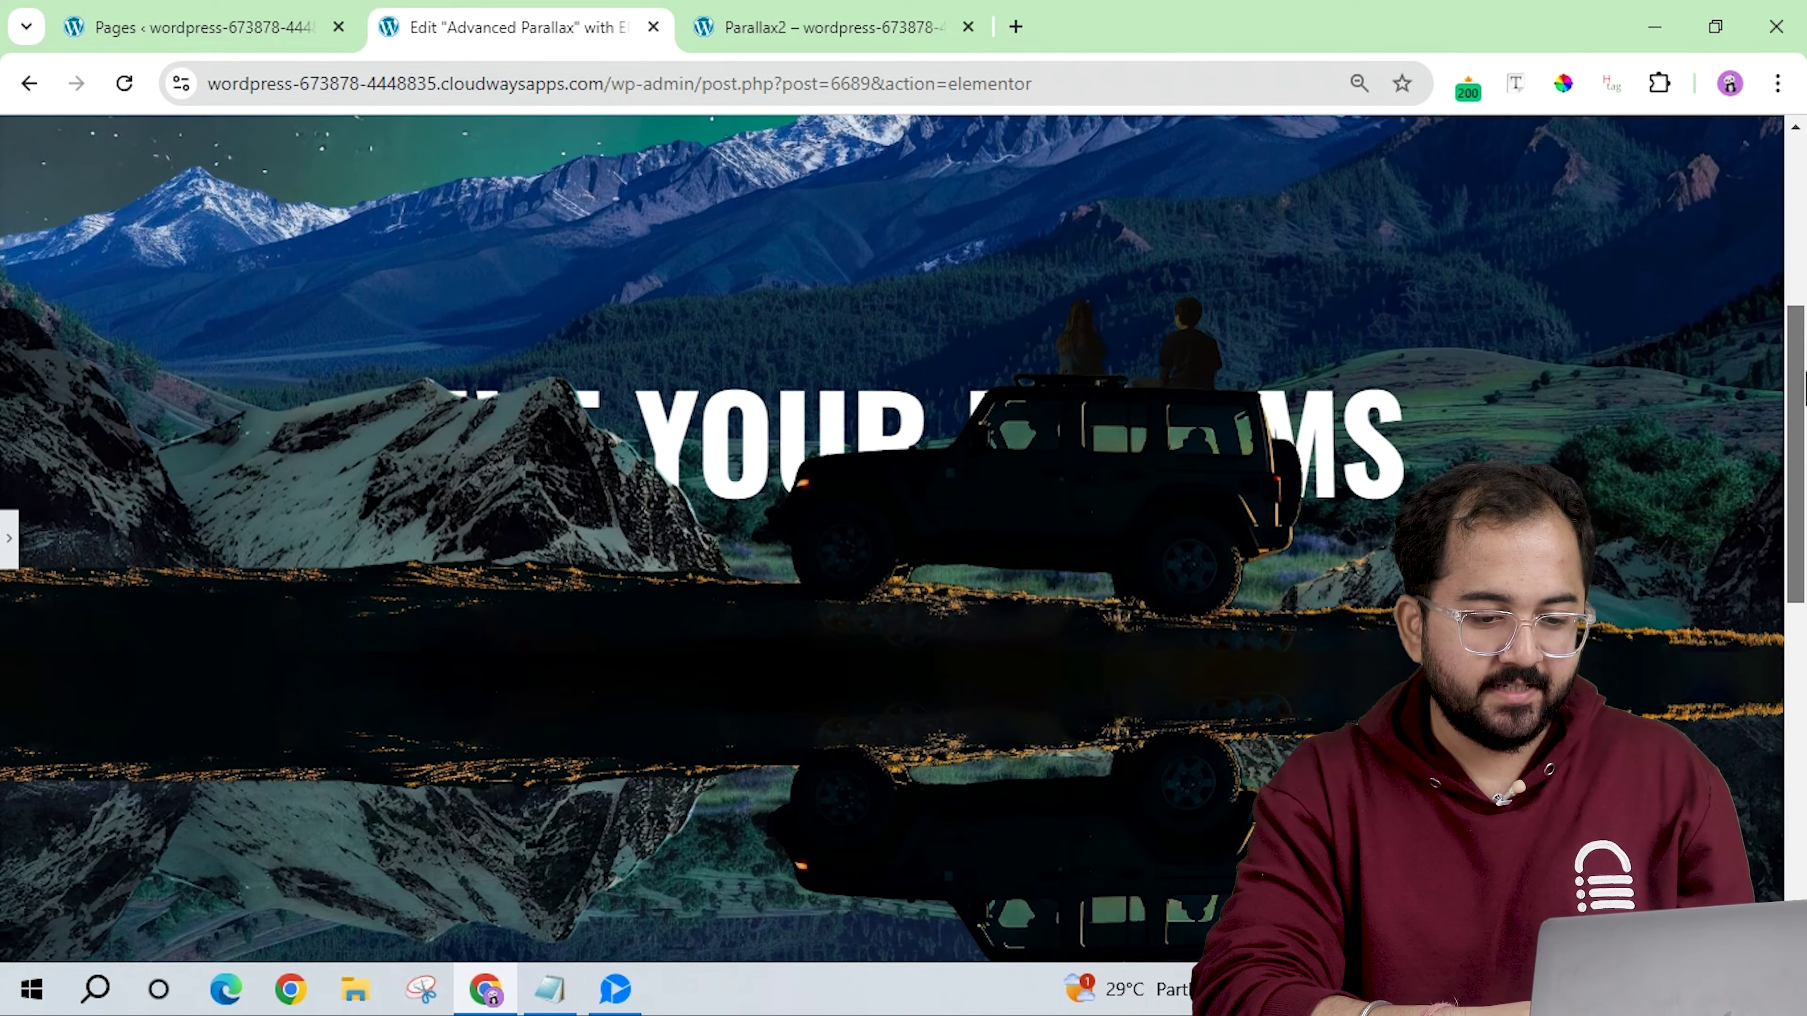
pyautogui.scroll(-5, 892, 541)
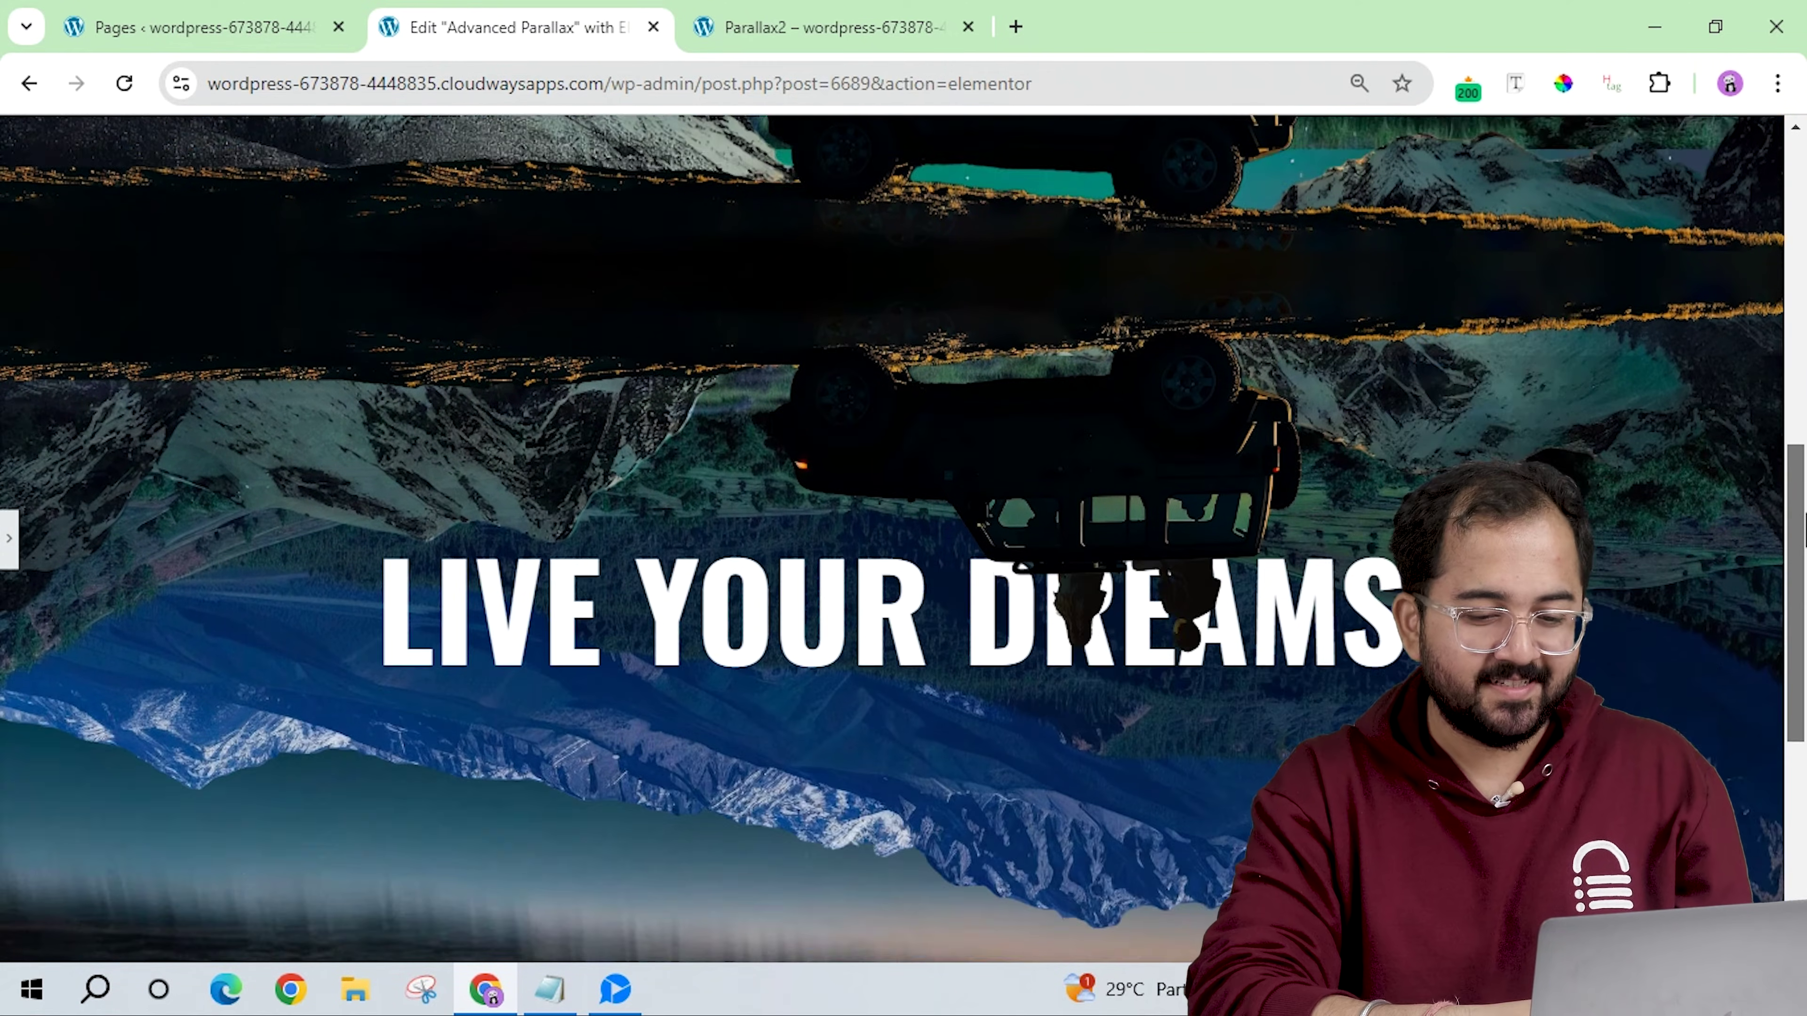
pyautogui.scroll(-4, 1803, 609)
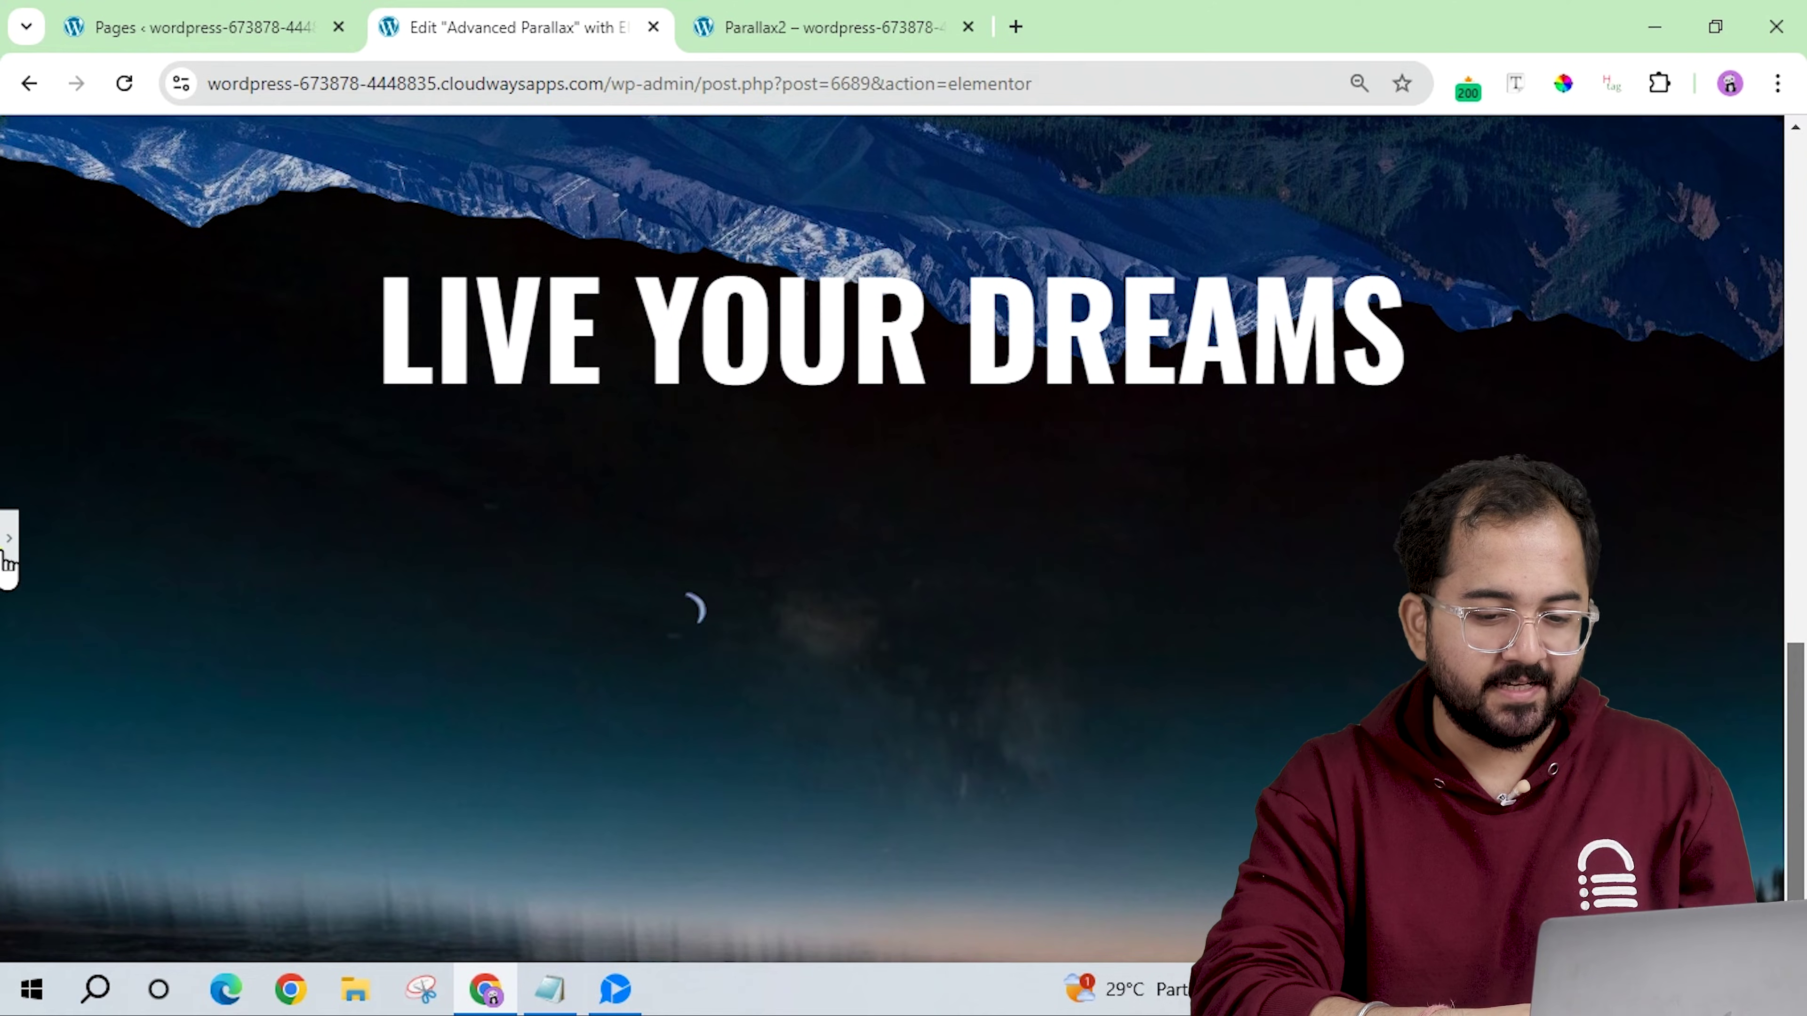
# Paste a copy of the LIVE YOUR DREAMS heading into the reflection container, retitled 'Chase The Horizon'.
pyautogui.click(8, 558)
pyautogui.click(1544, 321)
pyautogui.rightClick(1540, 326)
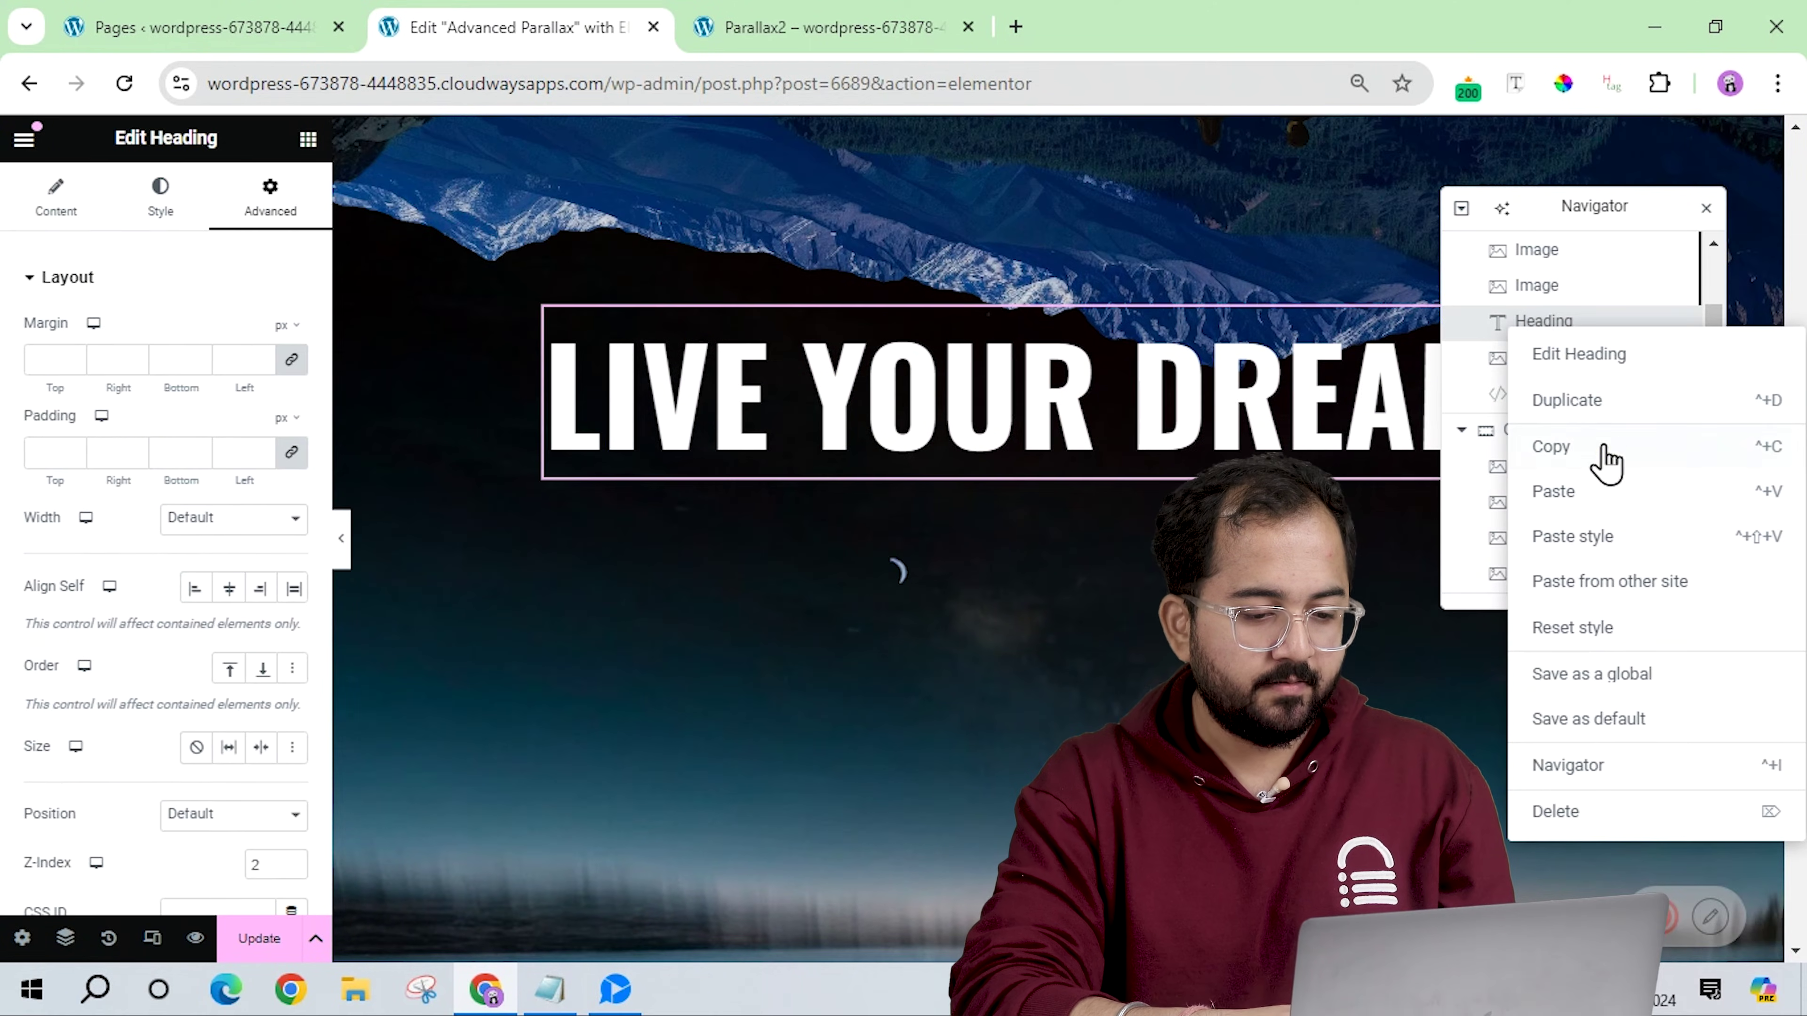
pyautogui.click(1604, 452)
pyautogui.scroll(-3, 1006, 460)
pyautogui.rightClick(1006, 461)
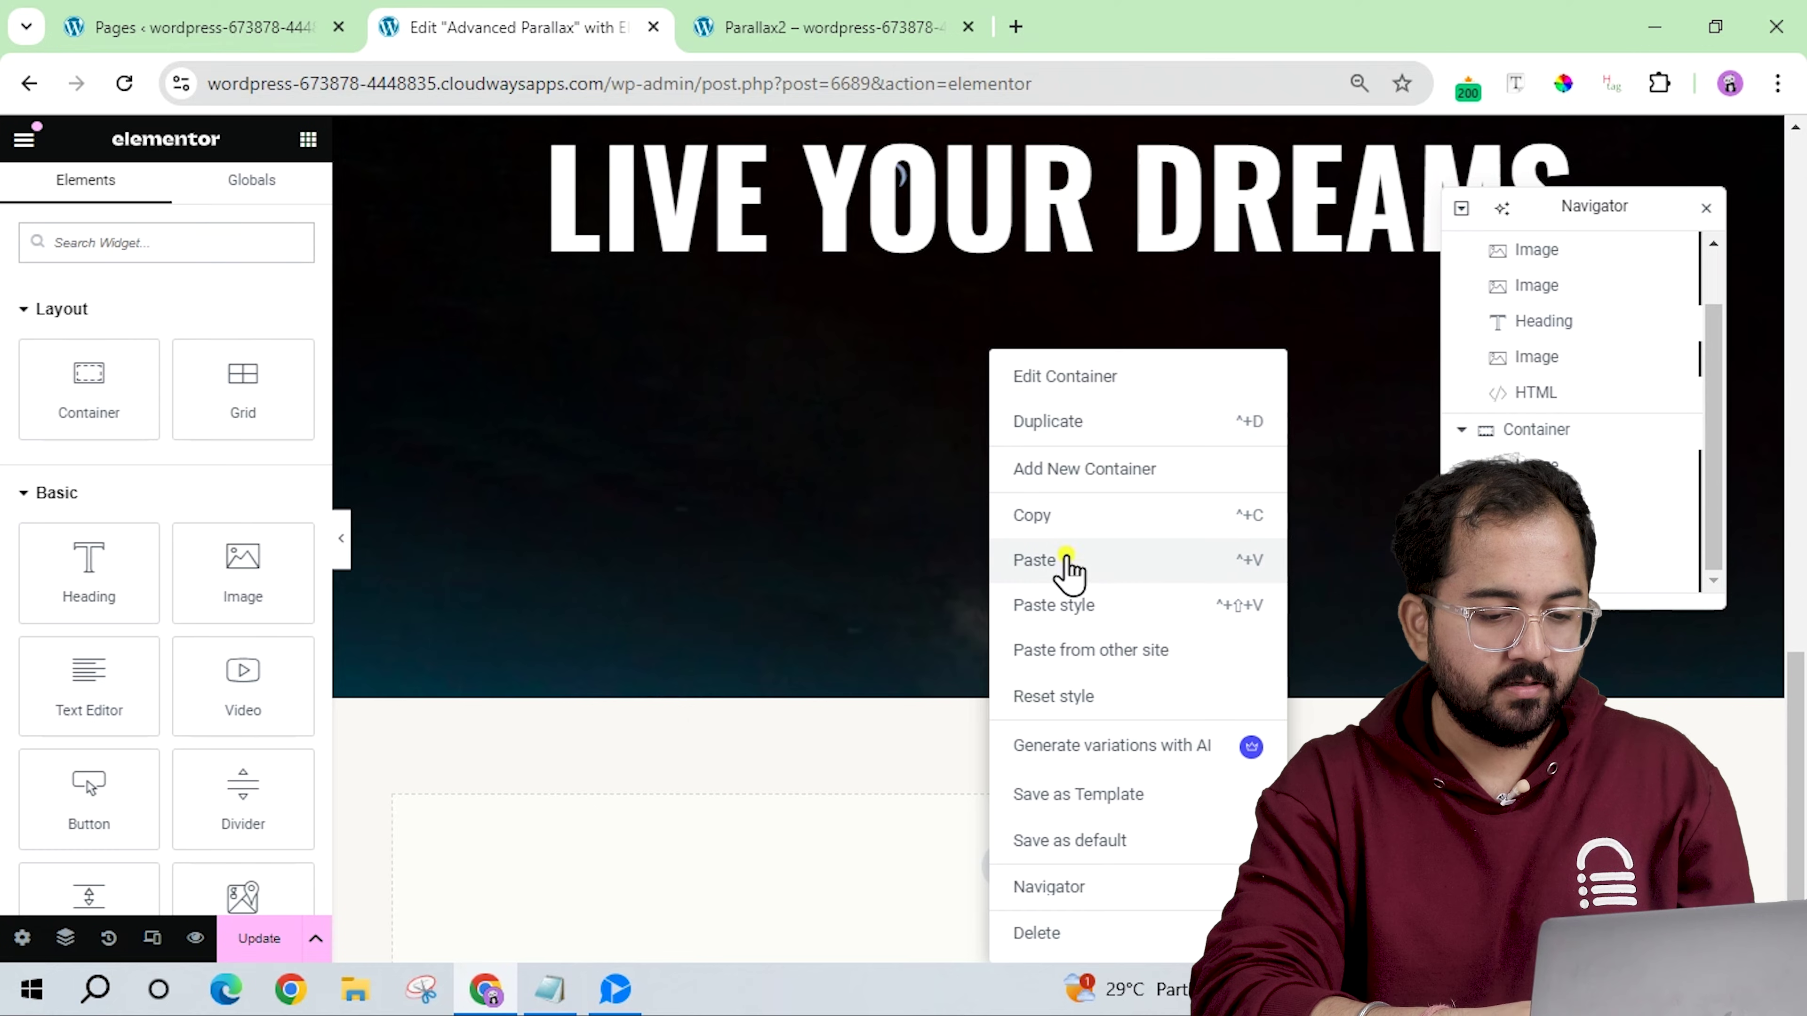
pyautogui.click(1068, 566)
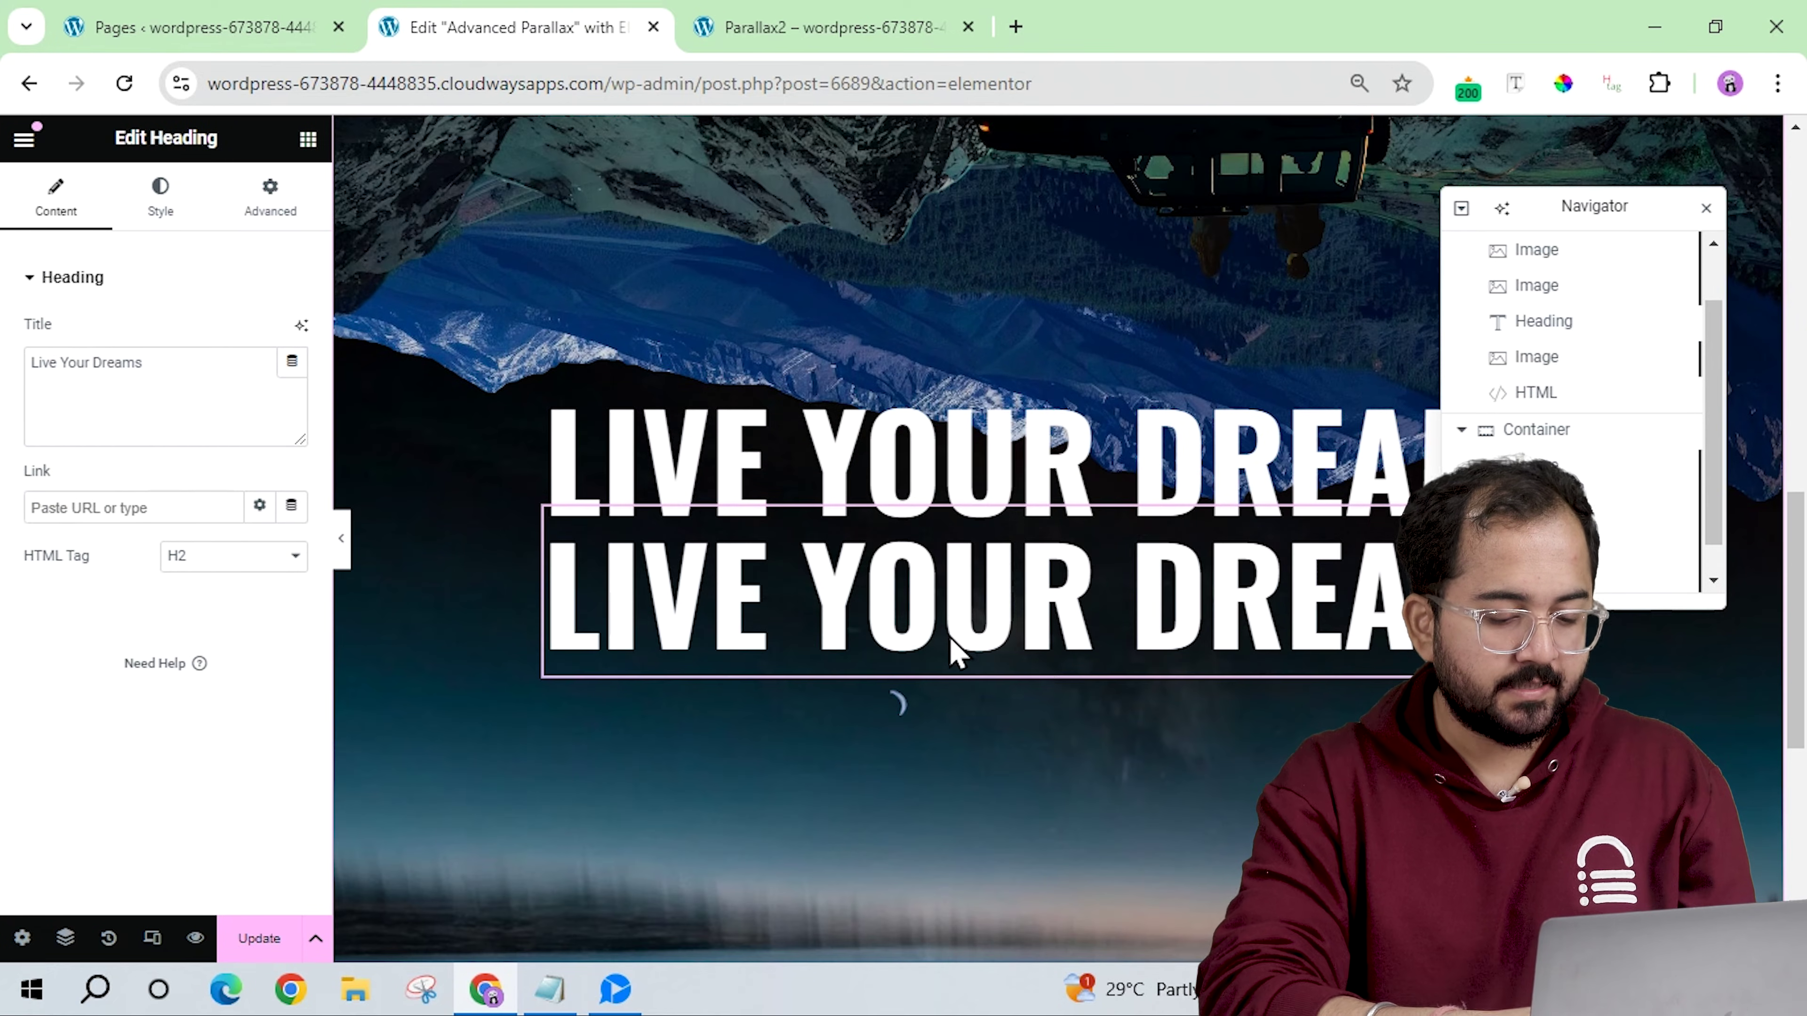
pyautogui.tripleClick(82, 362)
pyautogui.write('Chase The Horizon')
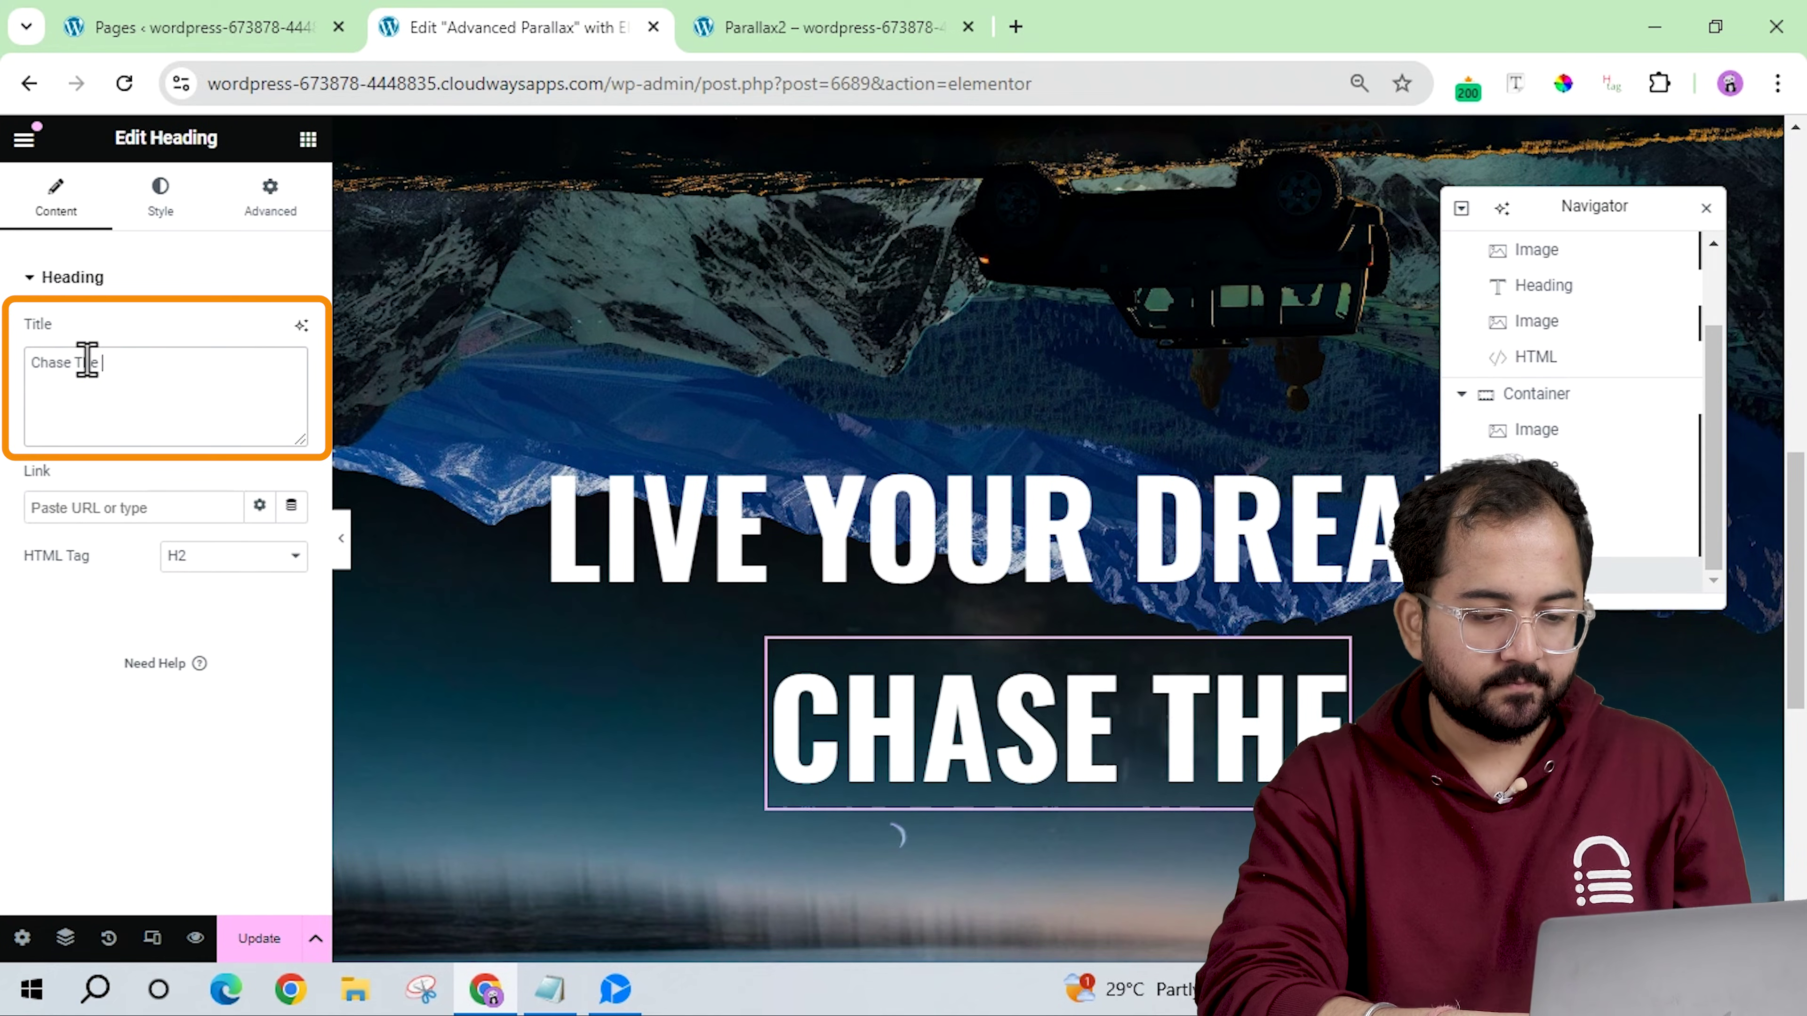
# Give the heading a 1 px text outline with transparent fill, then add an 'Explore' button below.
pyautogui.click(186, 222)
pyautogui.click(290, 483)
pyautogui.click(277, 570)
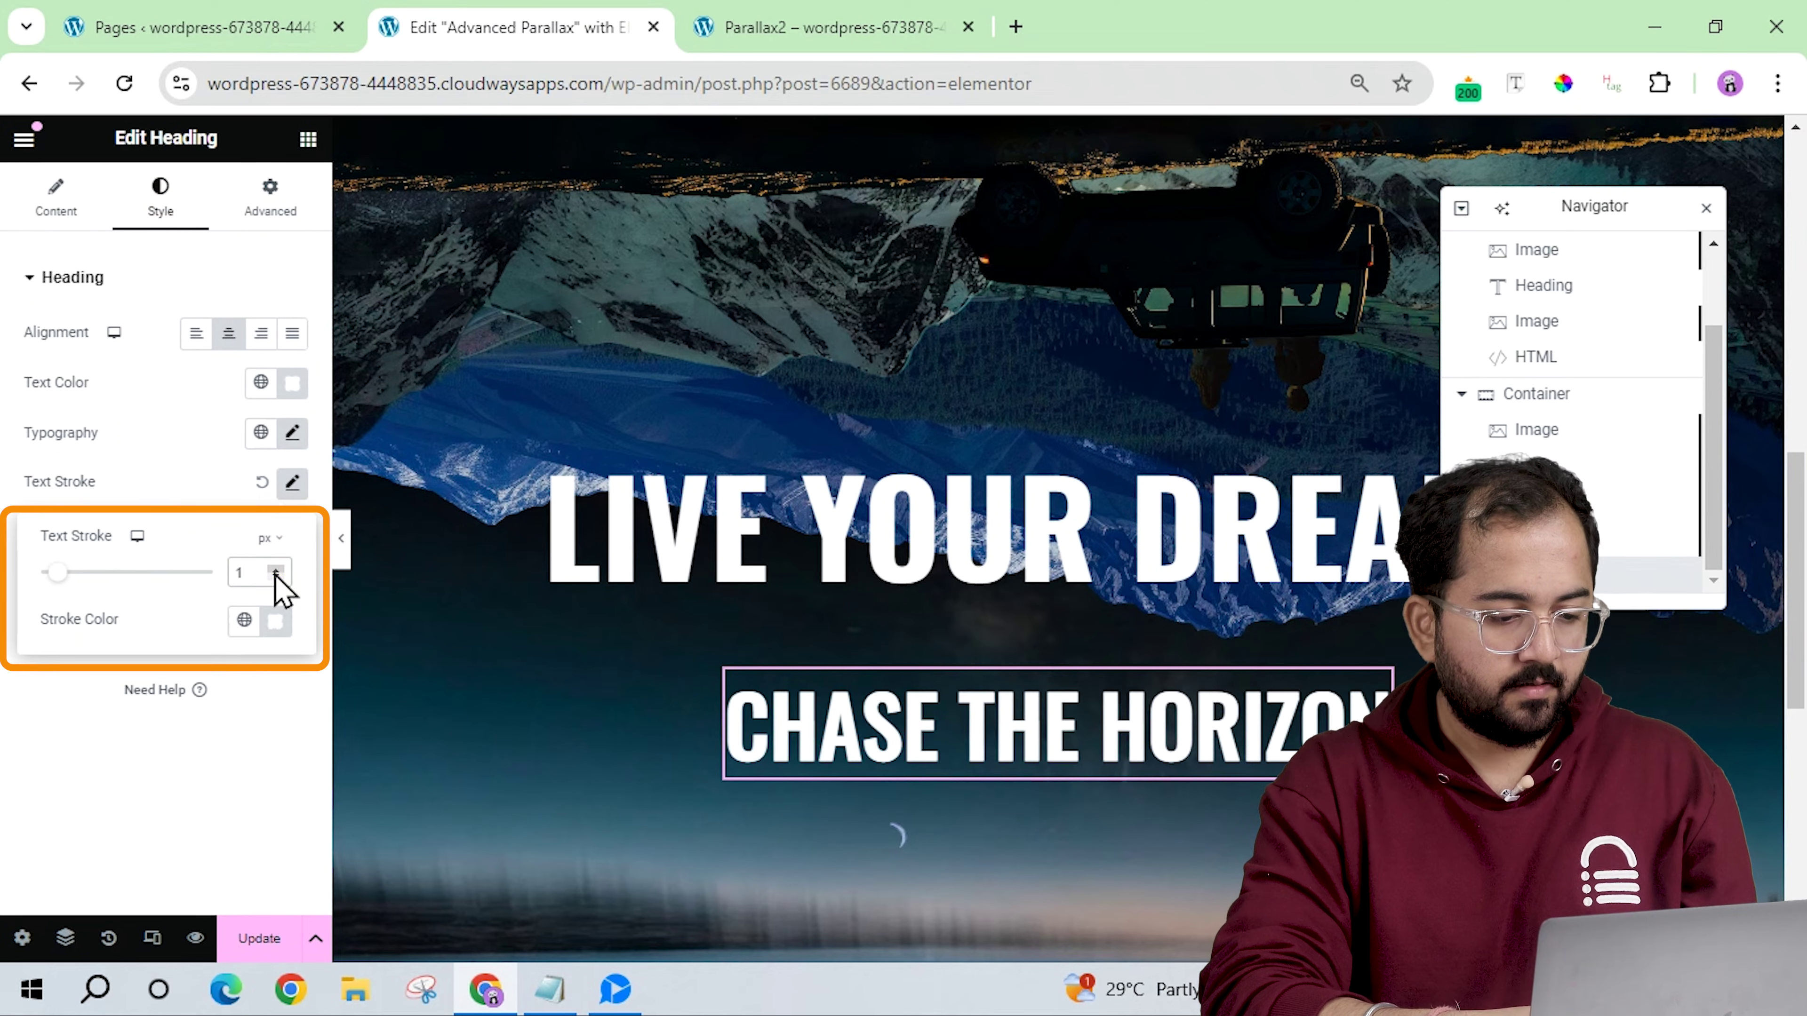
pyautogui.click(99, 407)
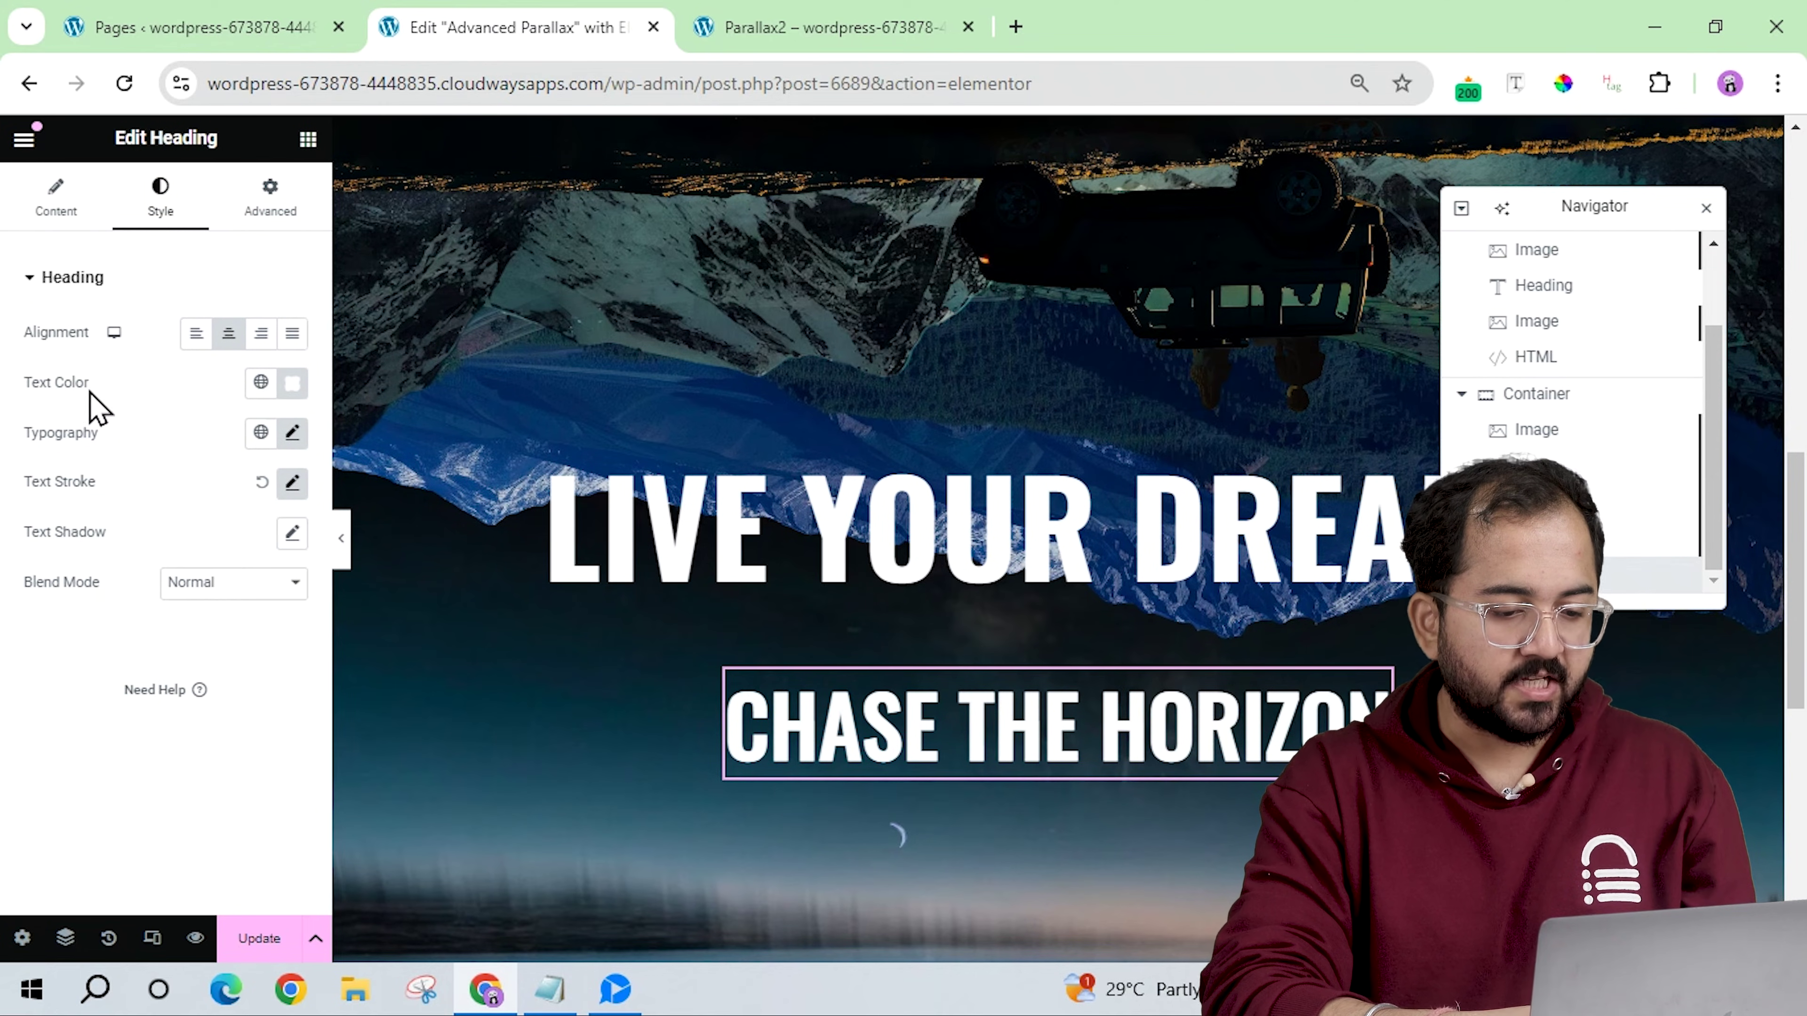
pyautogui.click(293, 384)
pyautogui.moveTo(424, 694); pyautogui.dragTo(77, 710)
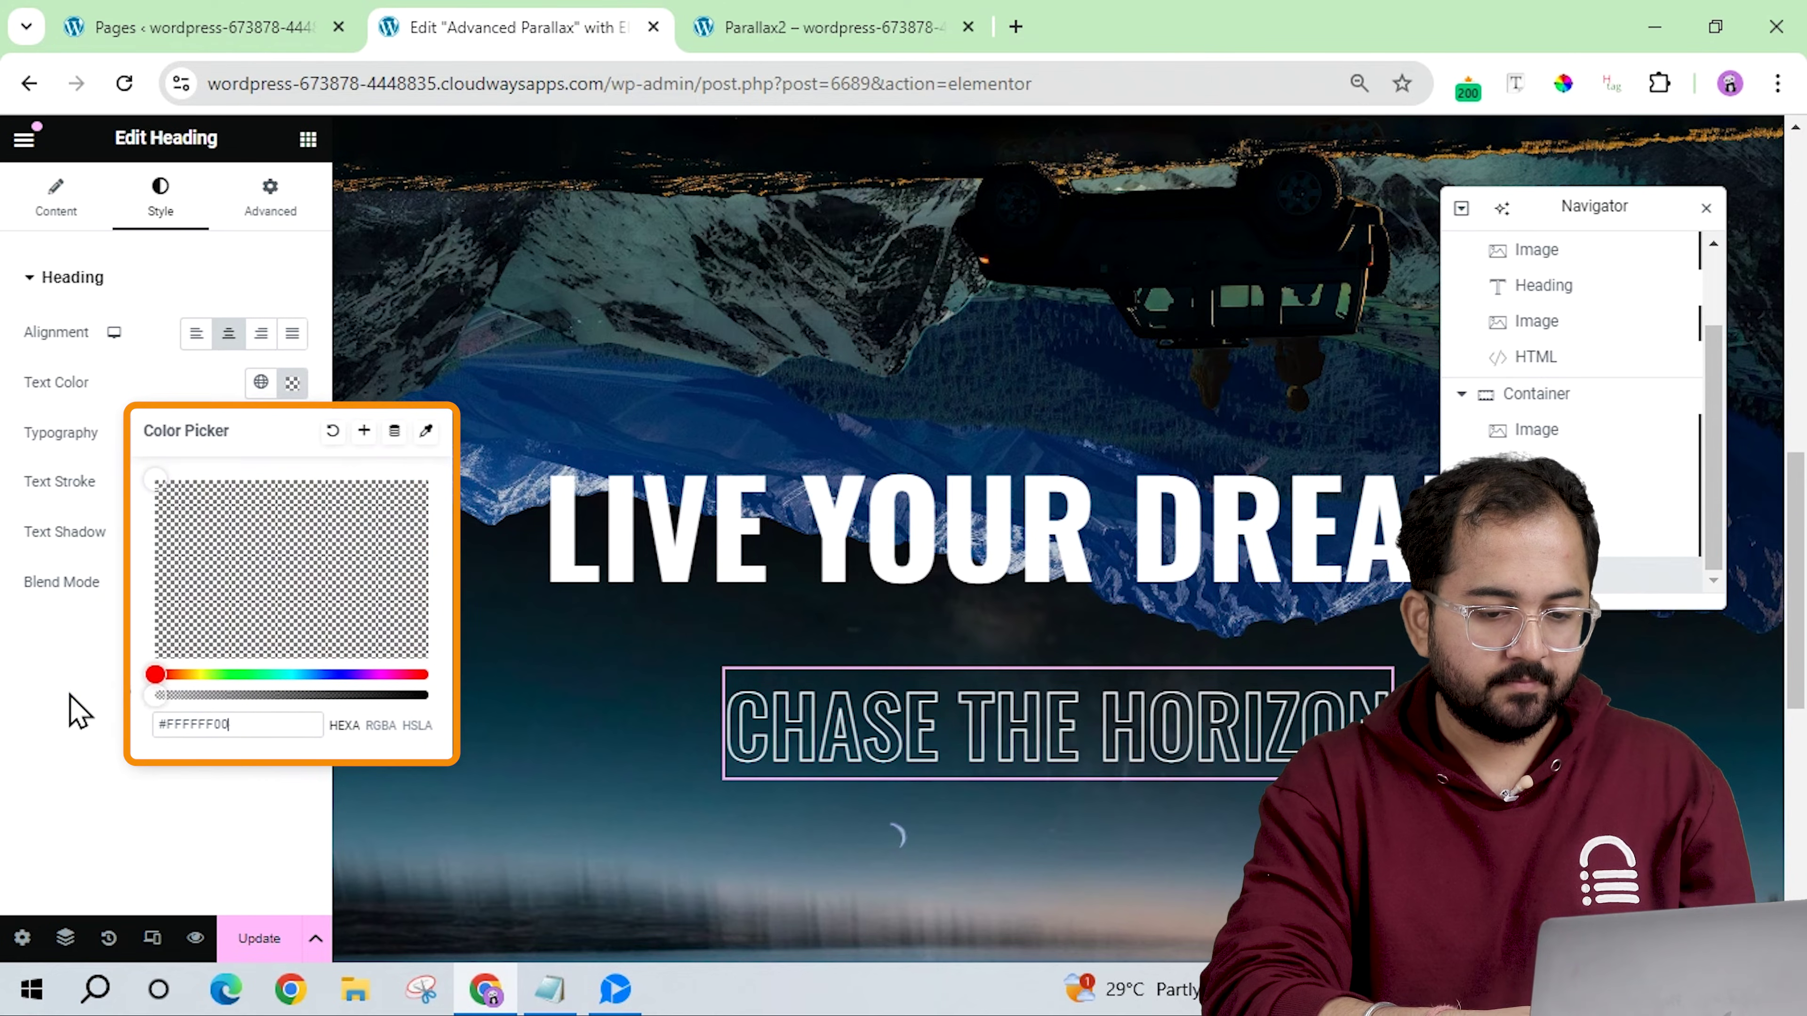
pyautogui.click(77, 710)
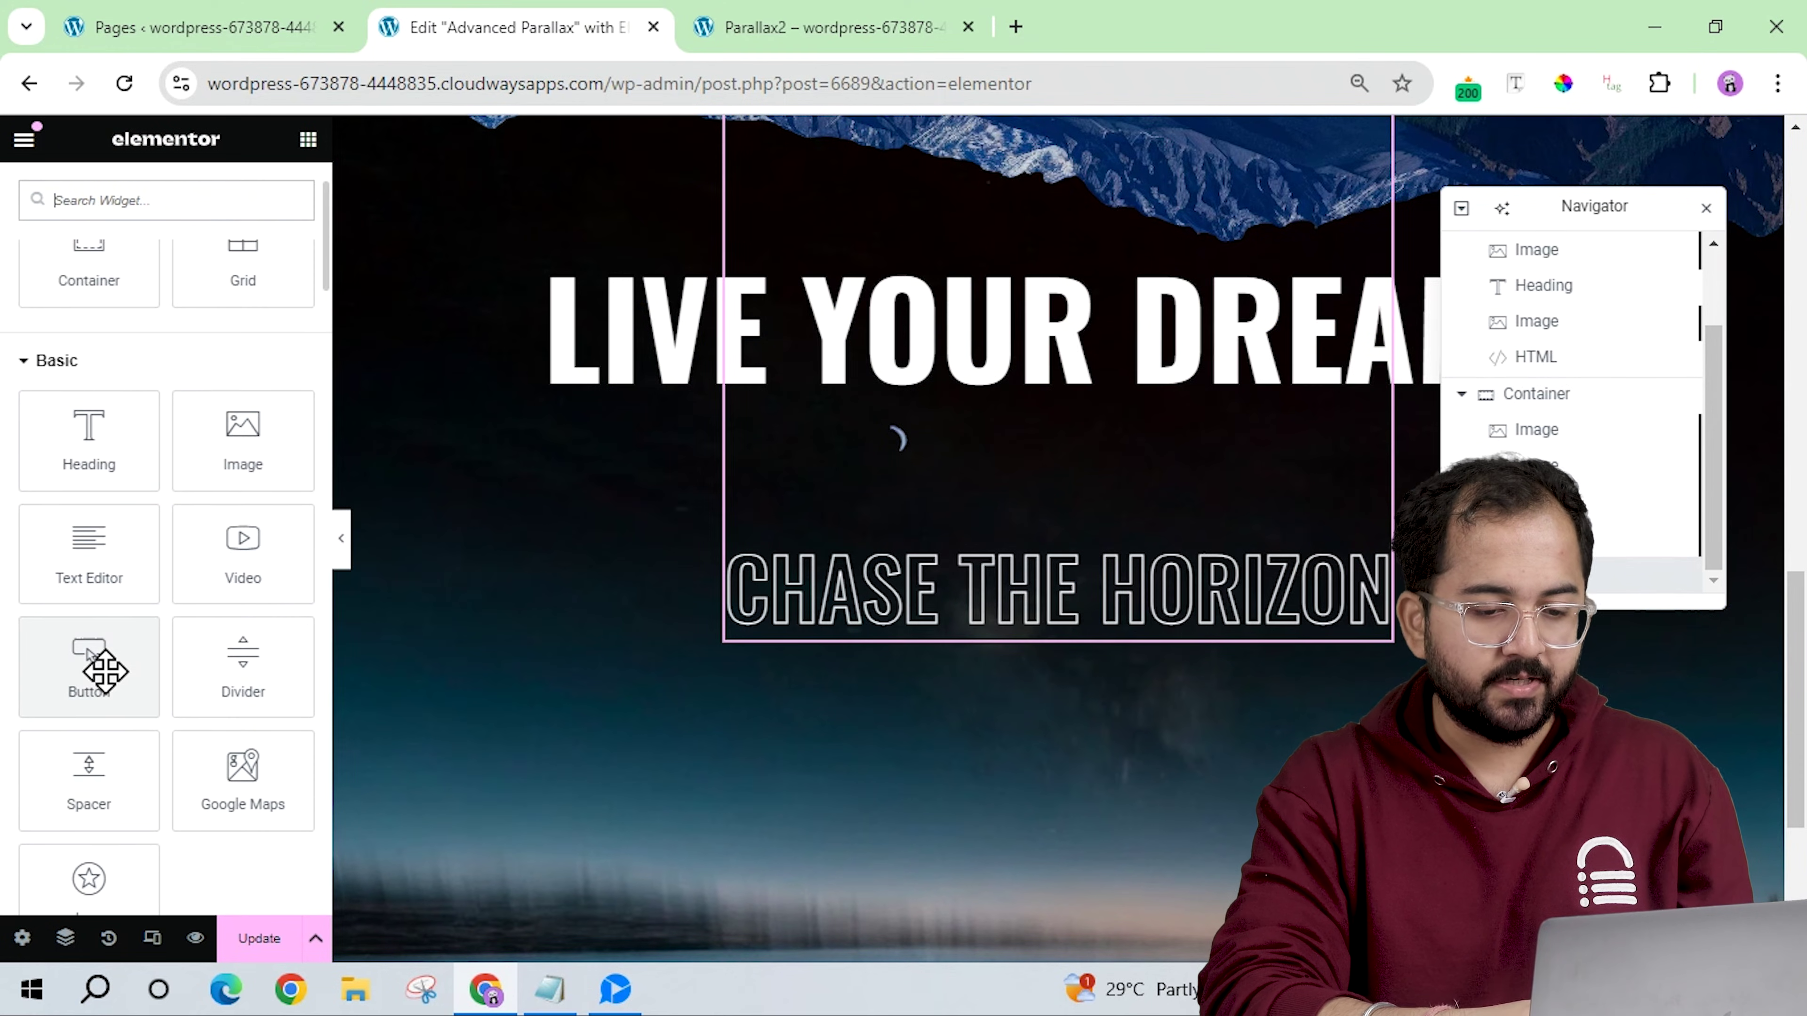
pyautogui.moveTo(932, 660); pyautogui.dragTo(1110, 598)
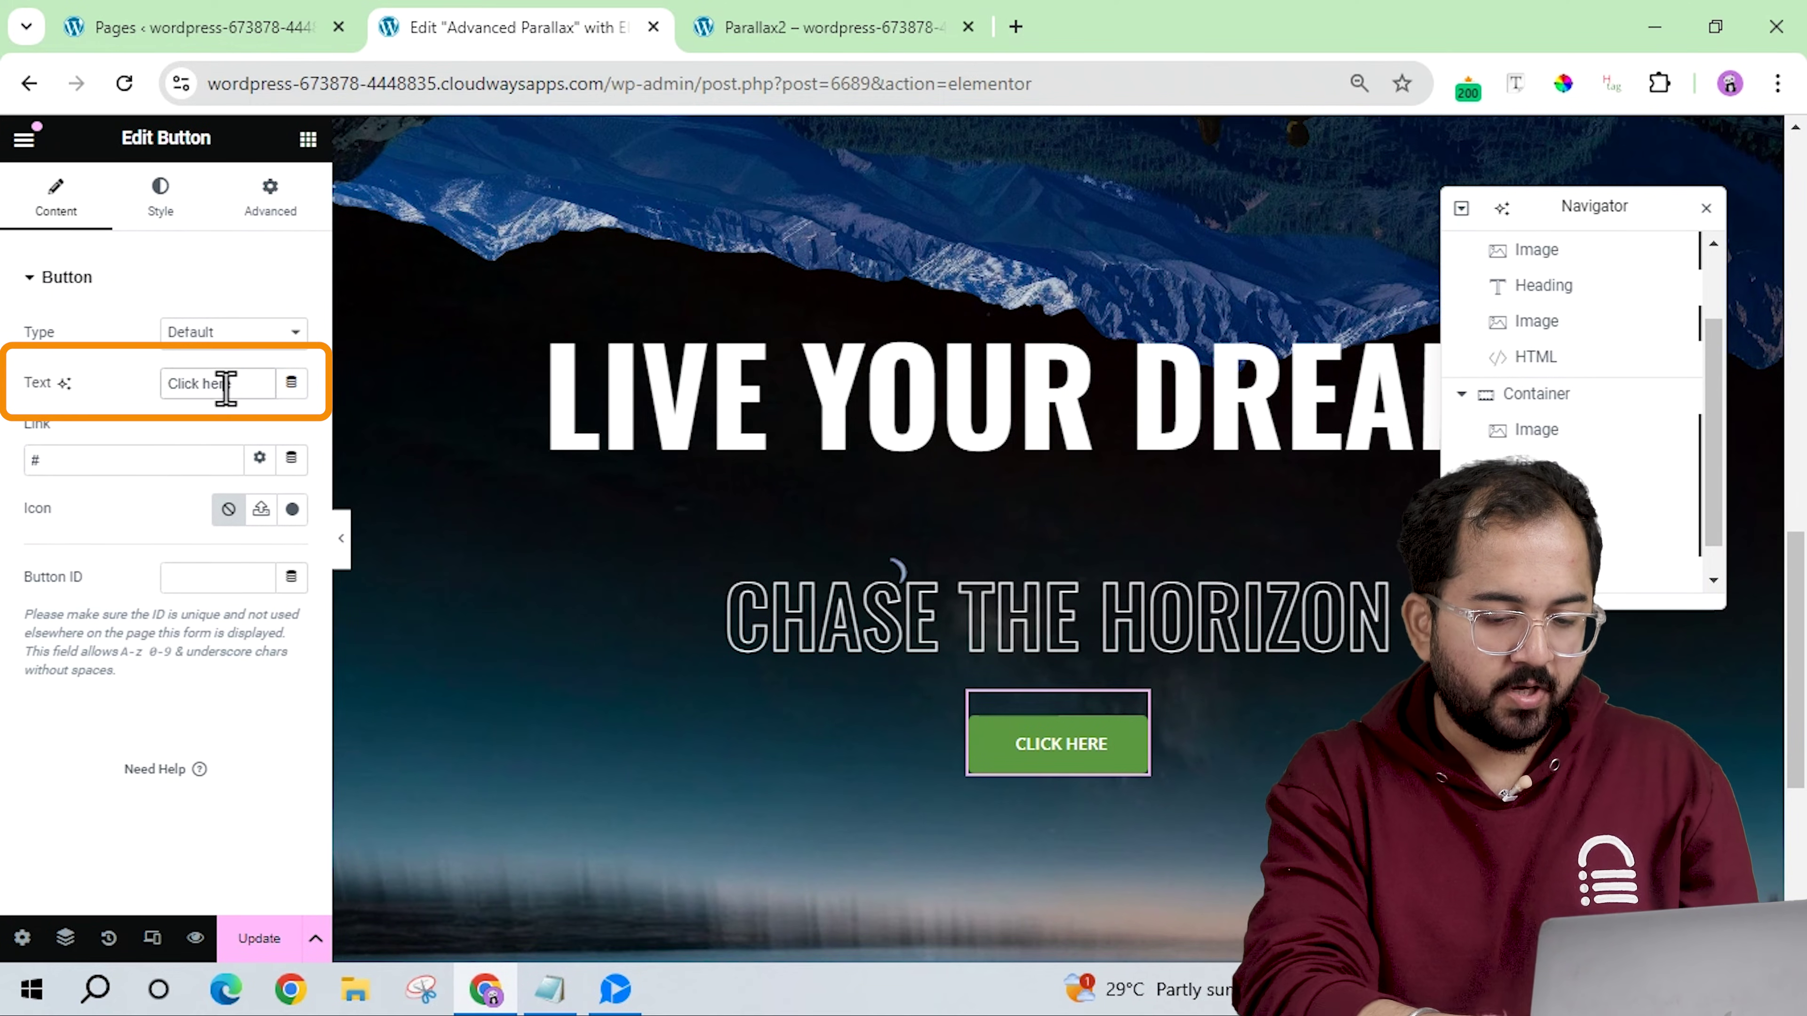
pyautogui.write('Expl')
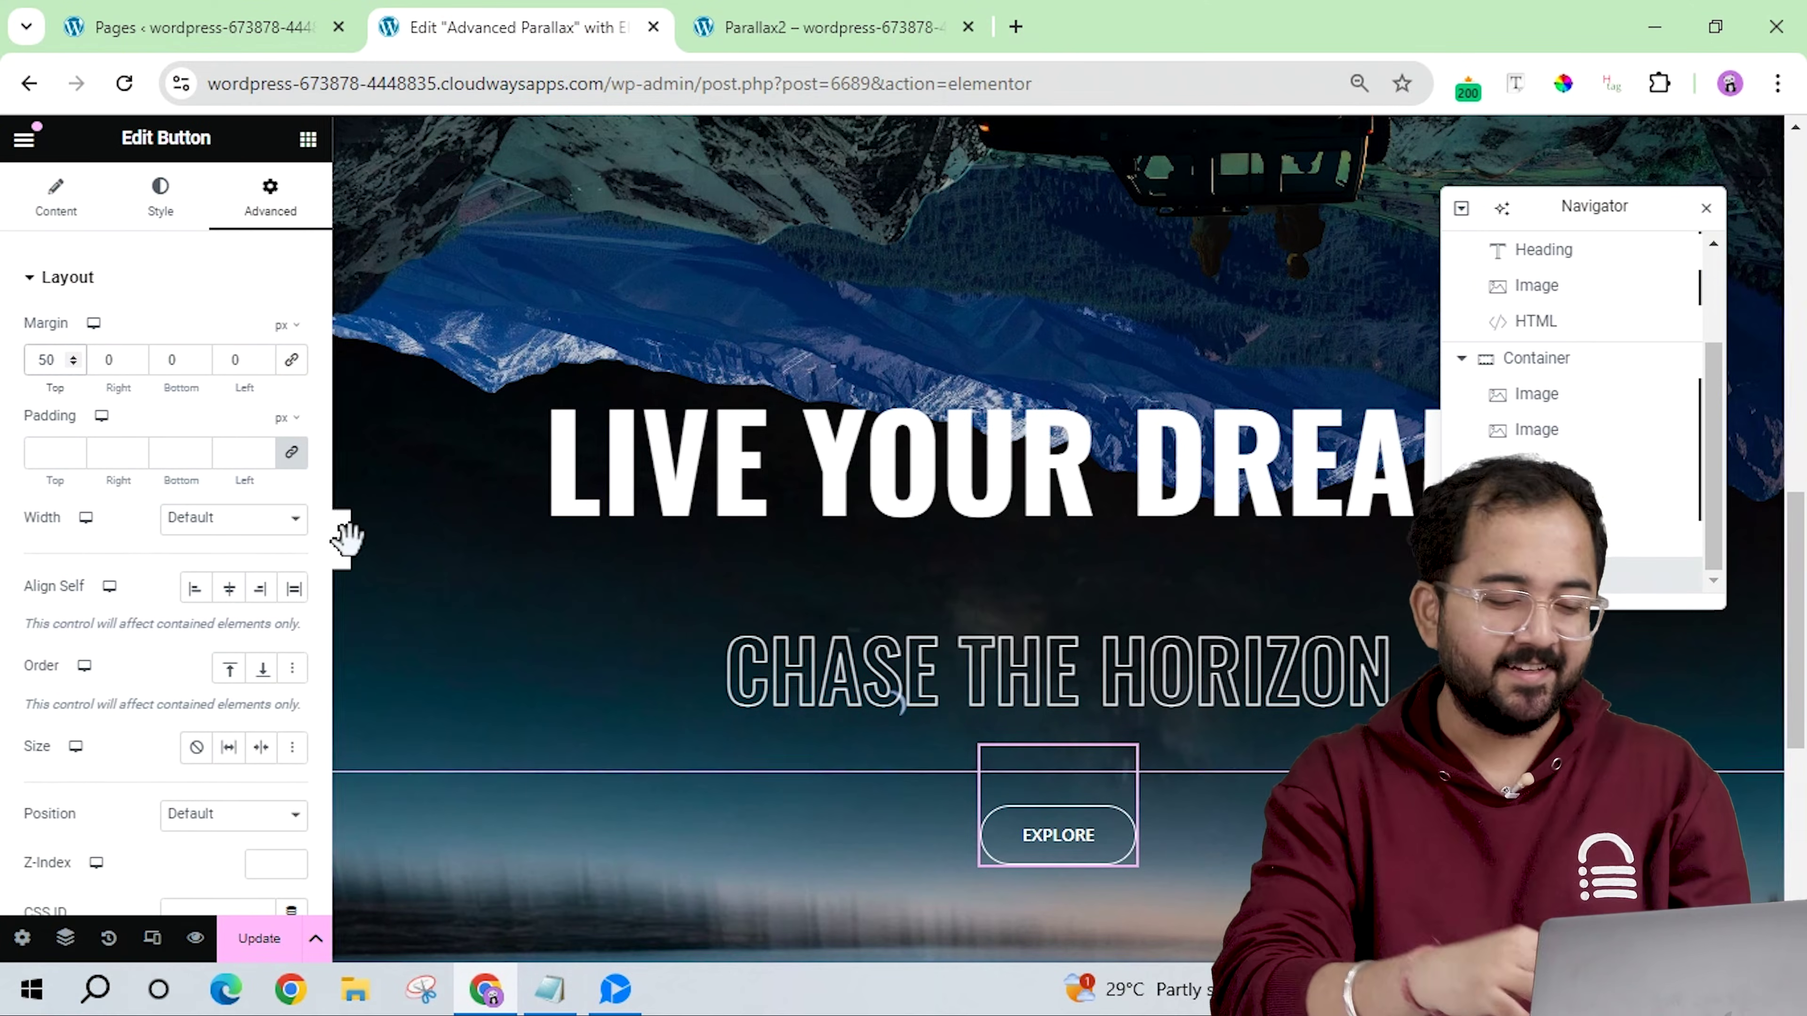
# Collapse the Elementor sidebar and scroll the full-width aurora page preview from the top.
pyautogui.click(342, 539)
pyautogui.scroll(5, 1799, 284)
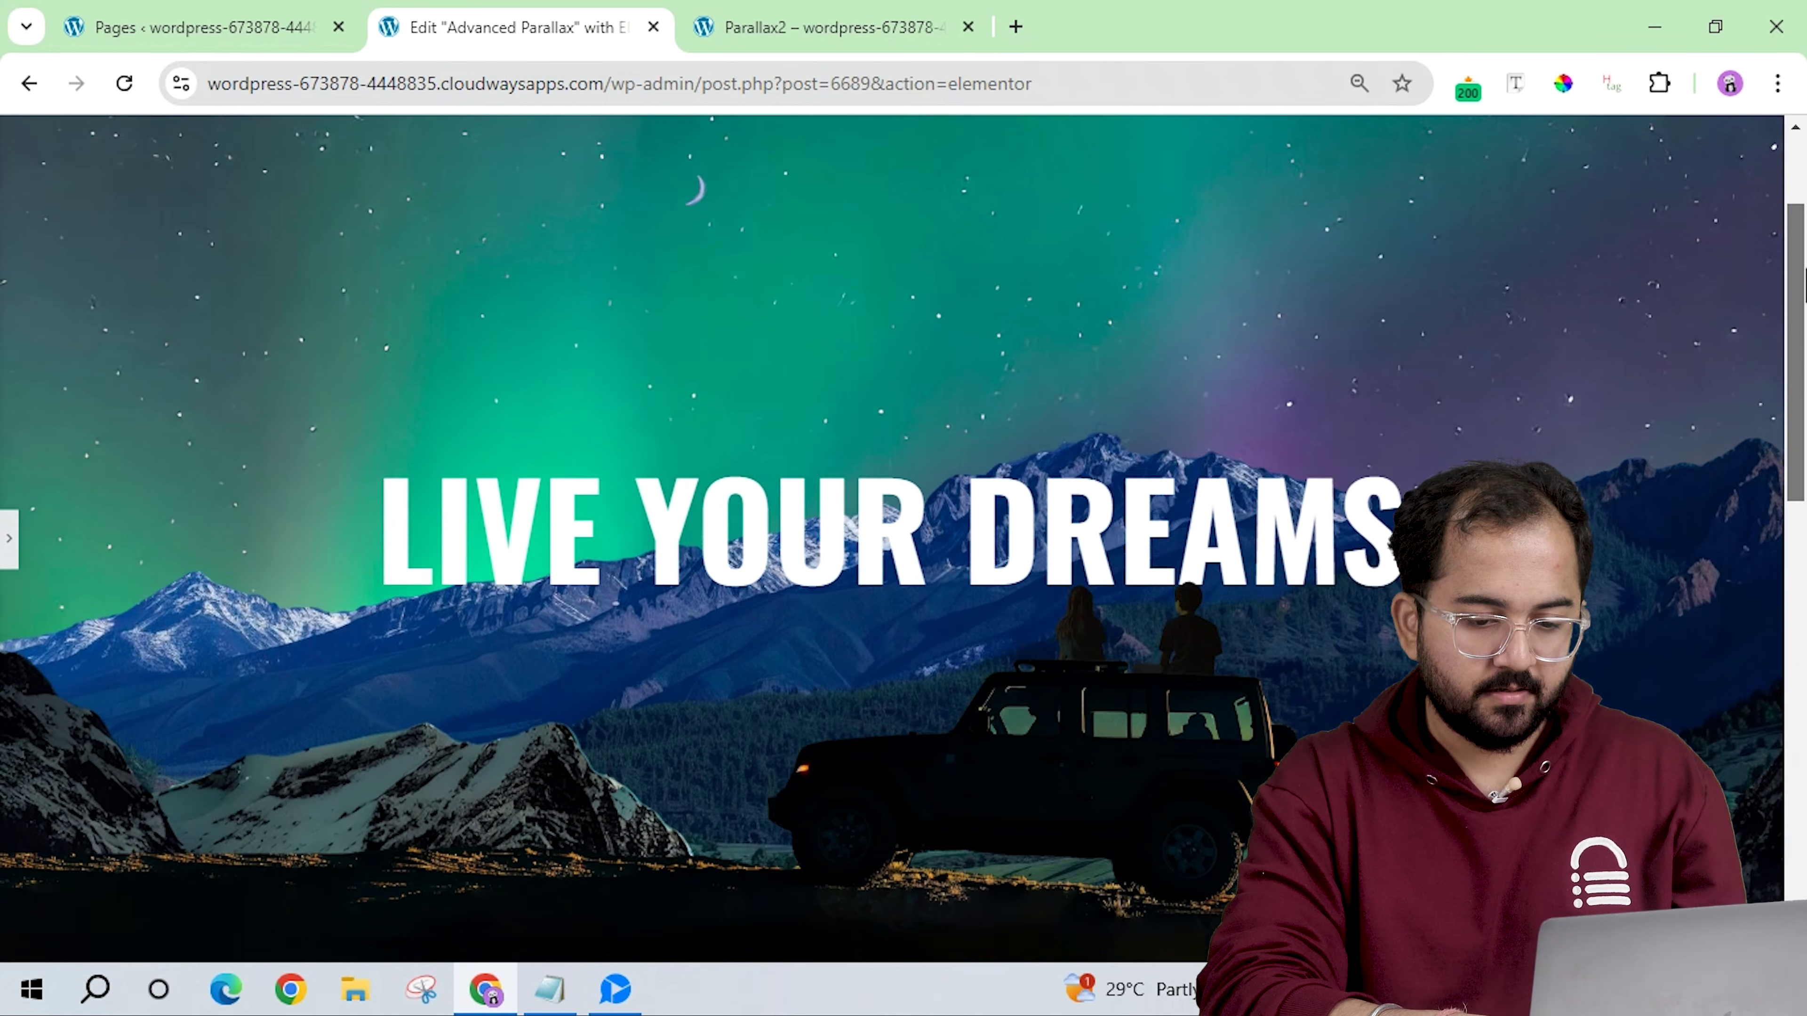
pyautogui.moveTo(1803, 285); pyautogui.dragTo(1771, 747)
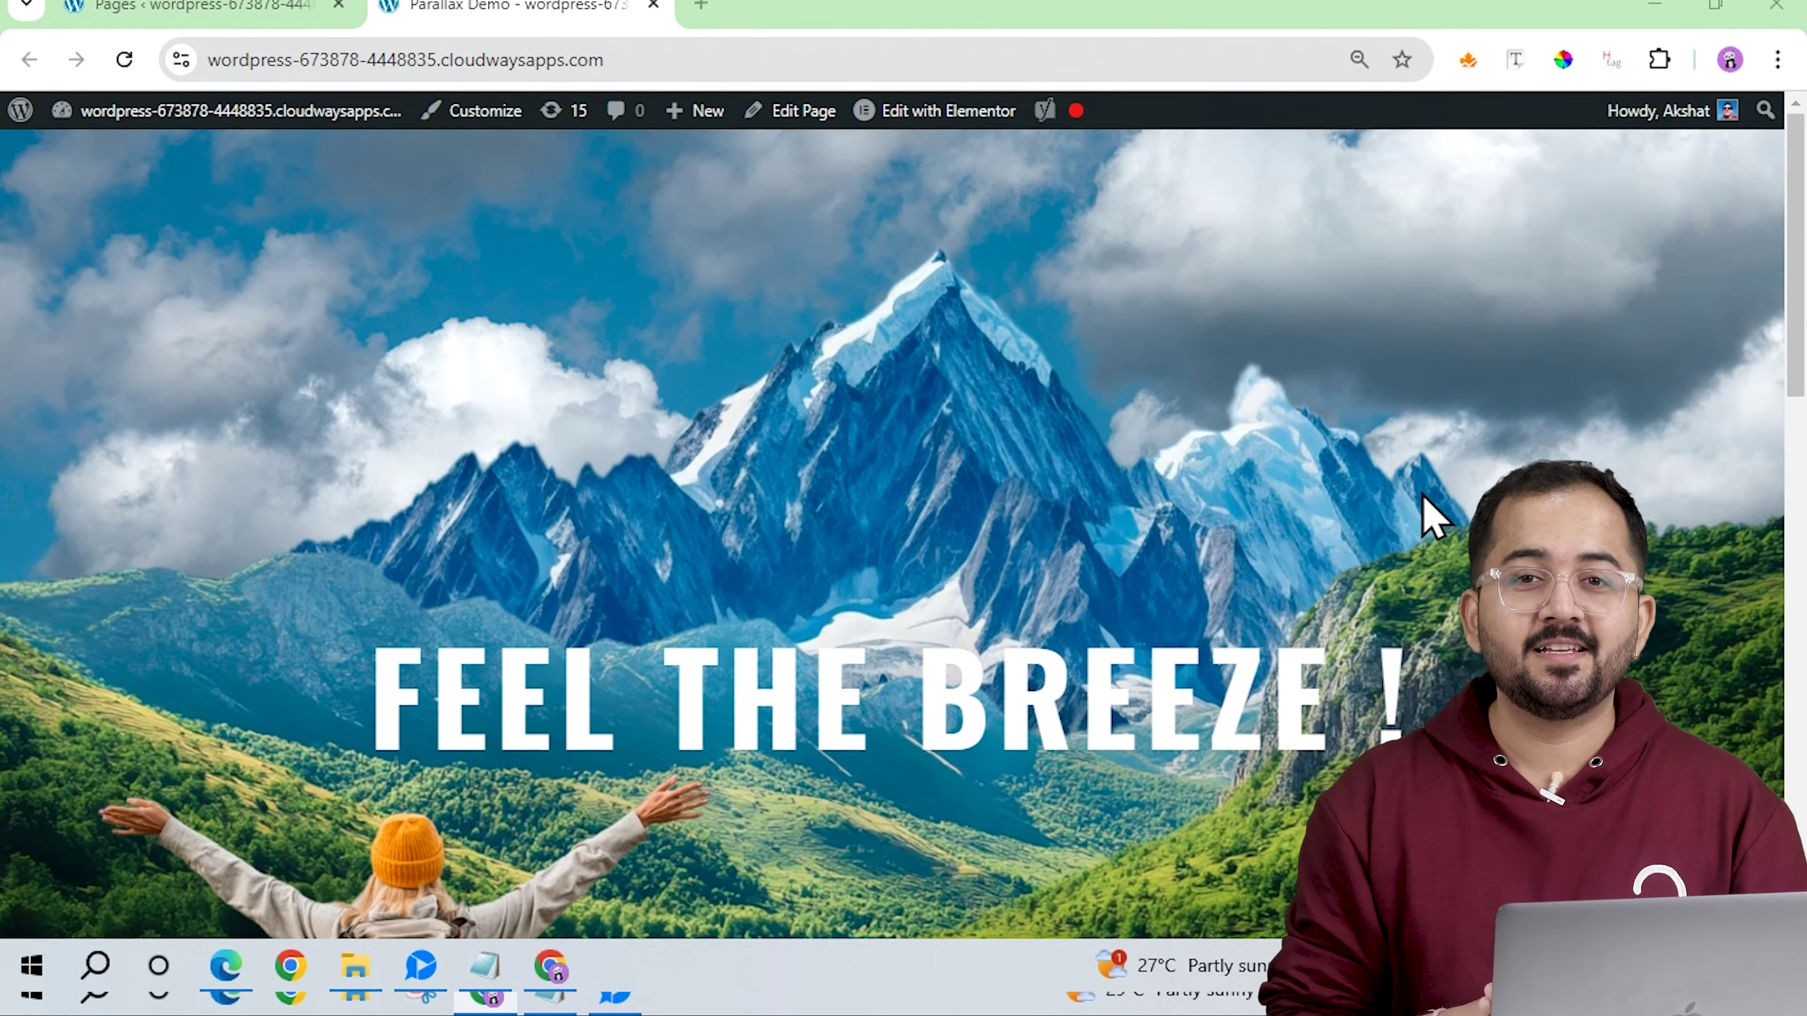
pyautogui.scroll(-2, 1426, 537)
pyautogui.scroll(-6, 1423, 523)
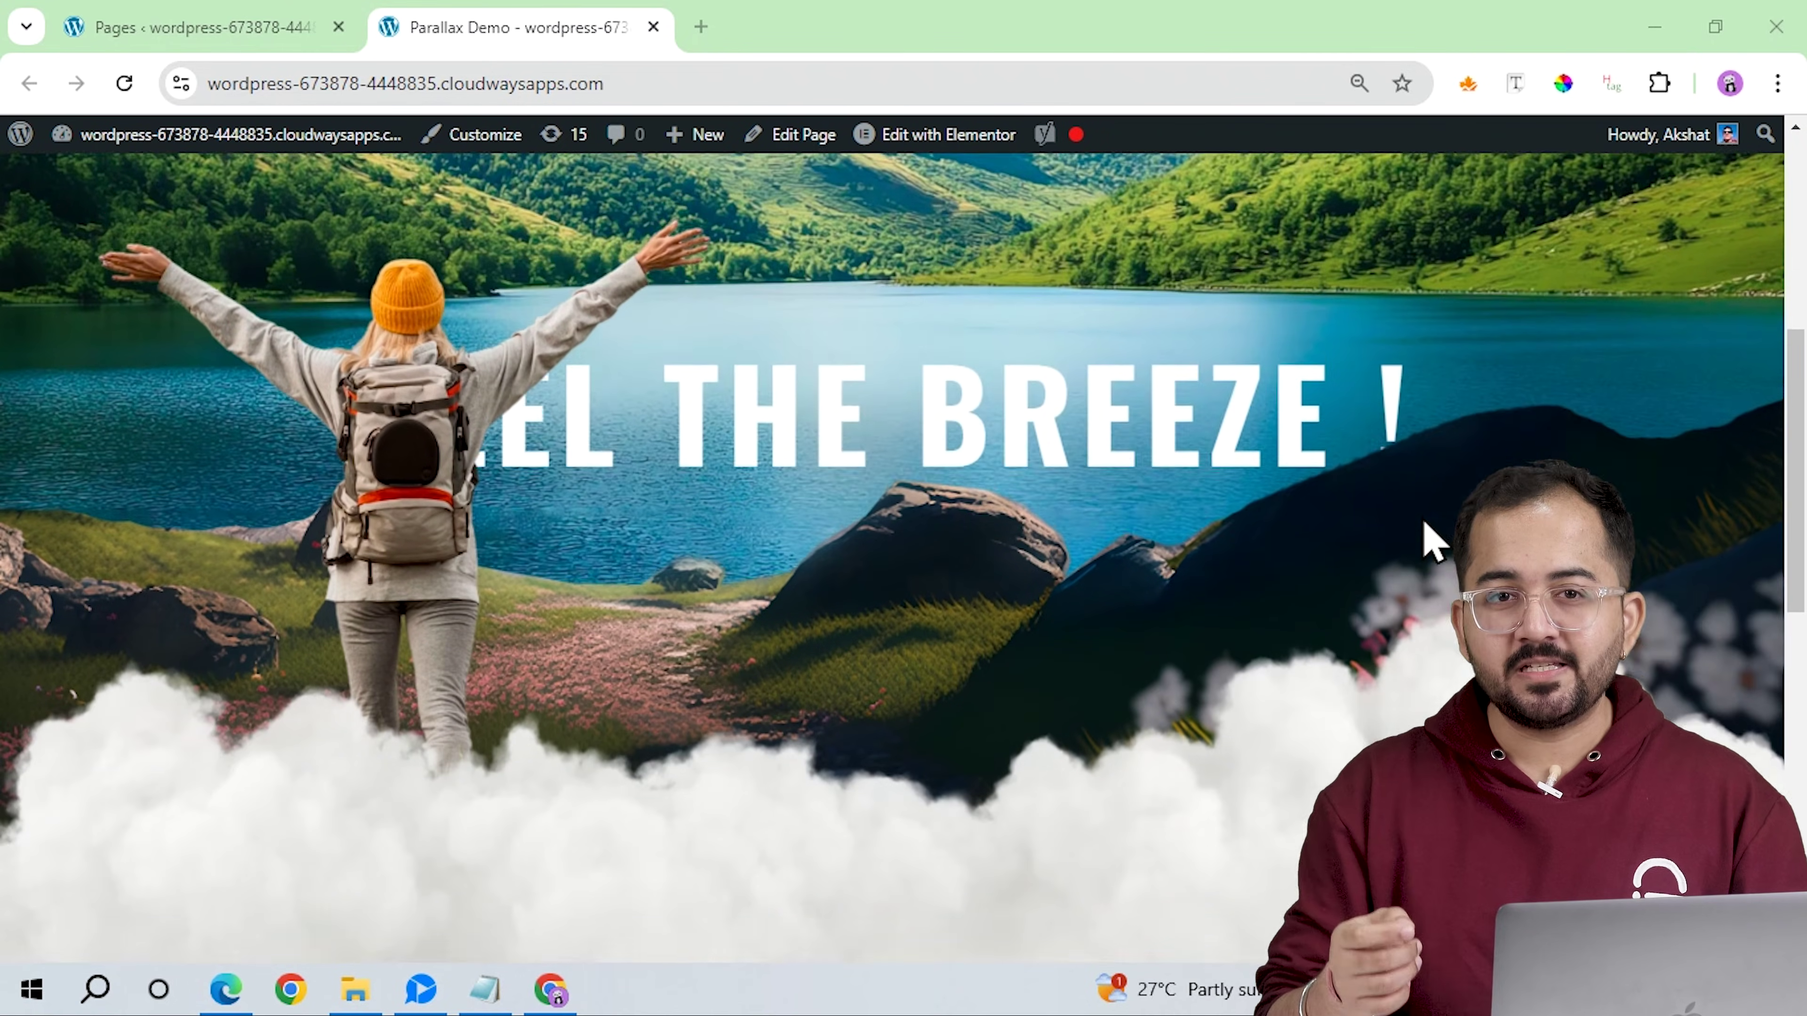
pyautogui.scroll(-7, 1423, 524)
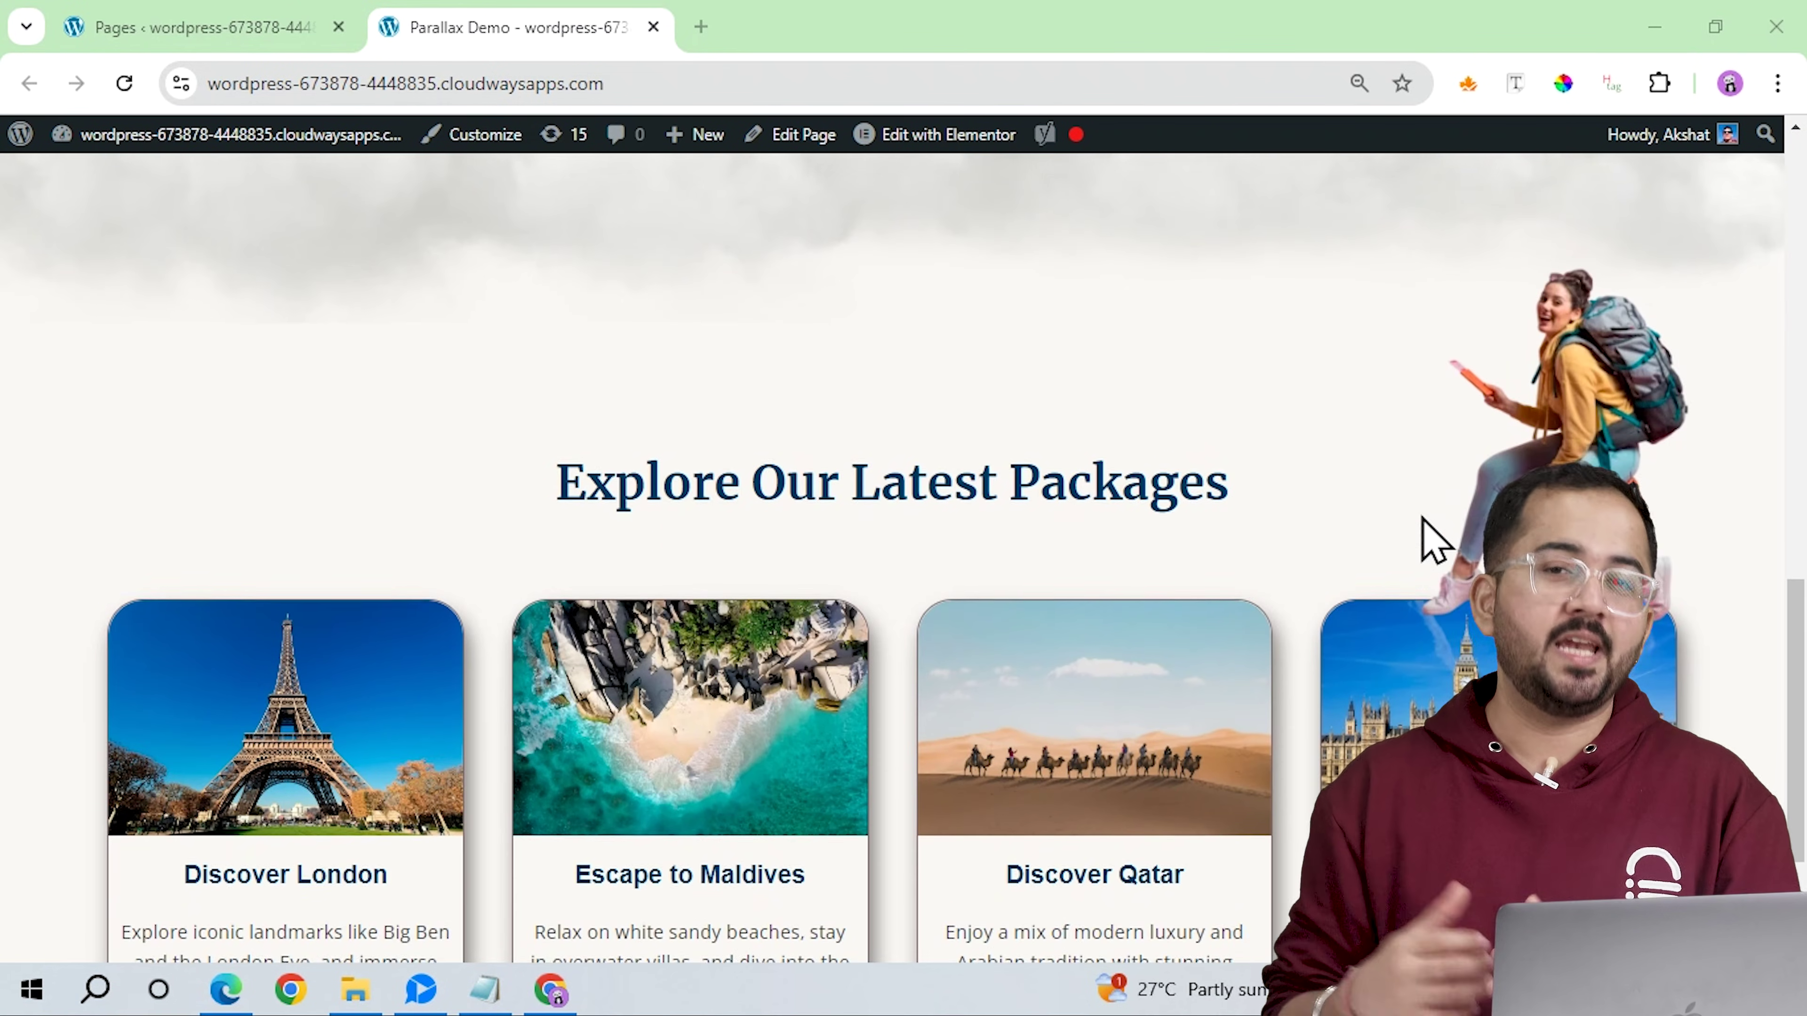
pyautogui.scroll(-1, 1430, 541)
pyautogui.scroll(6, 1432, 537)
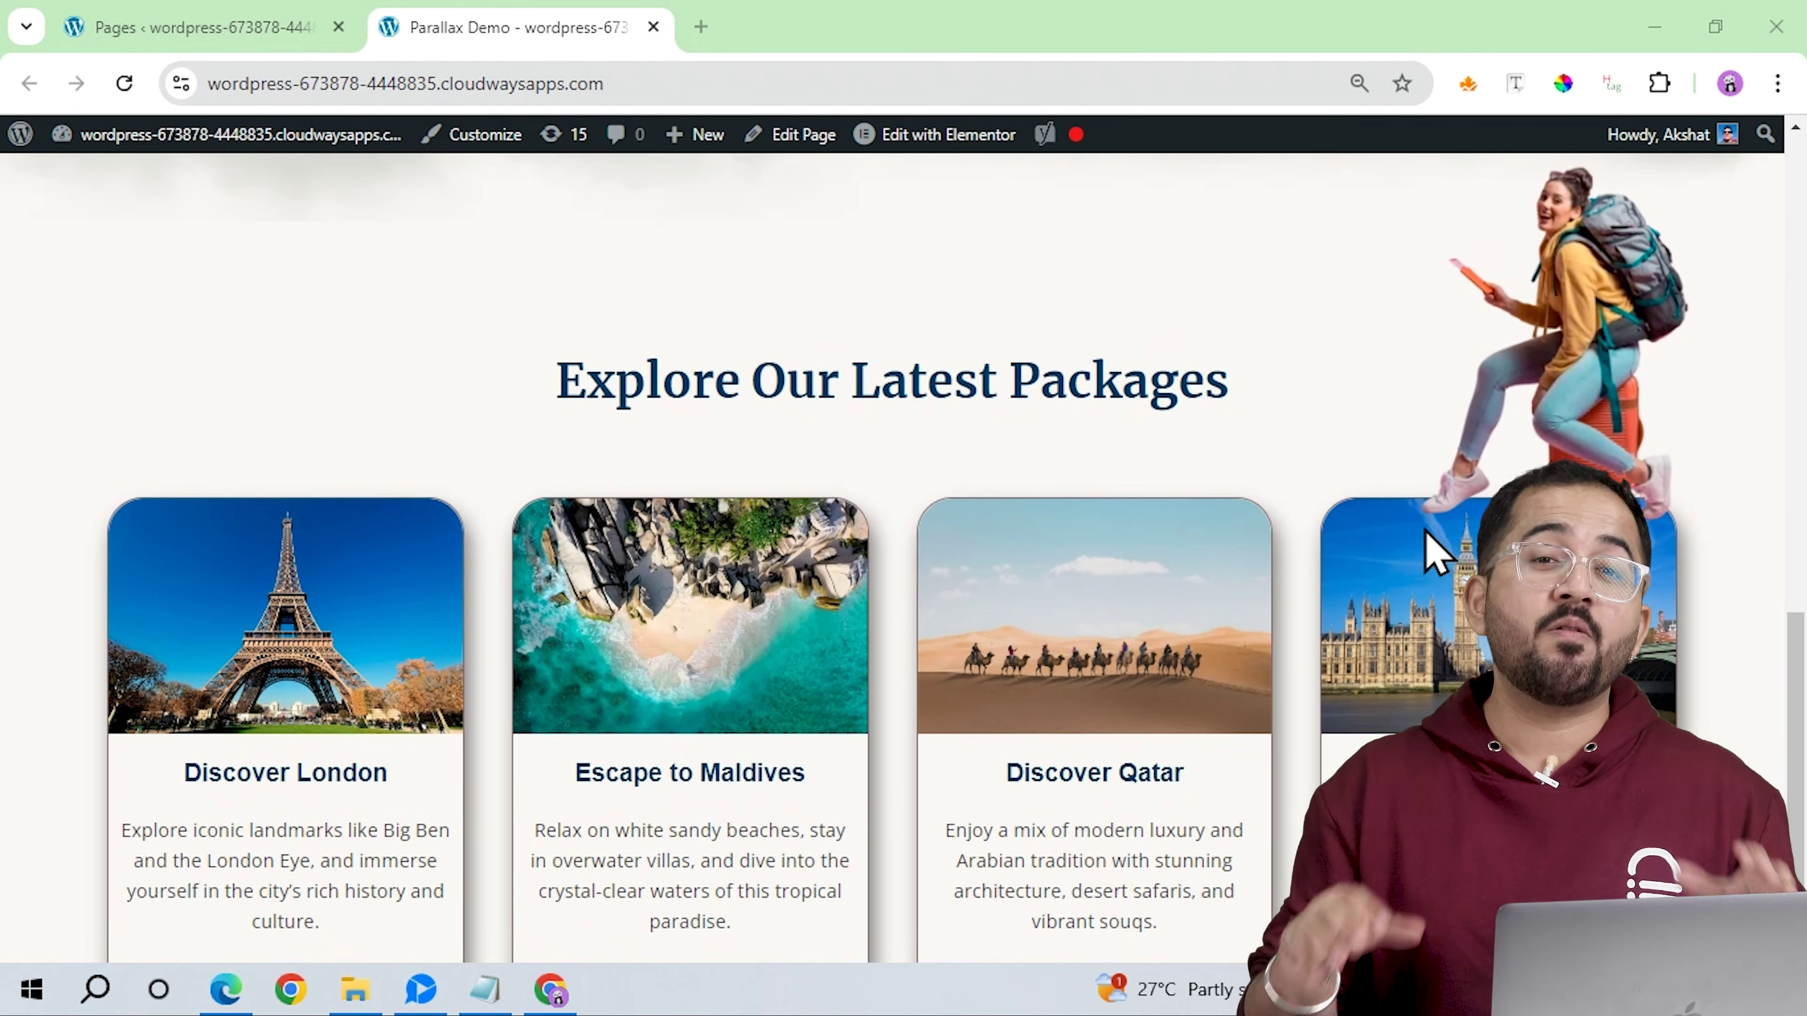
pyautogui.scroll(7, 1451, 580)
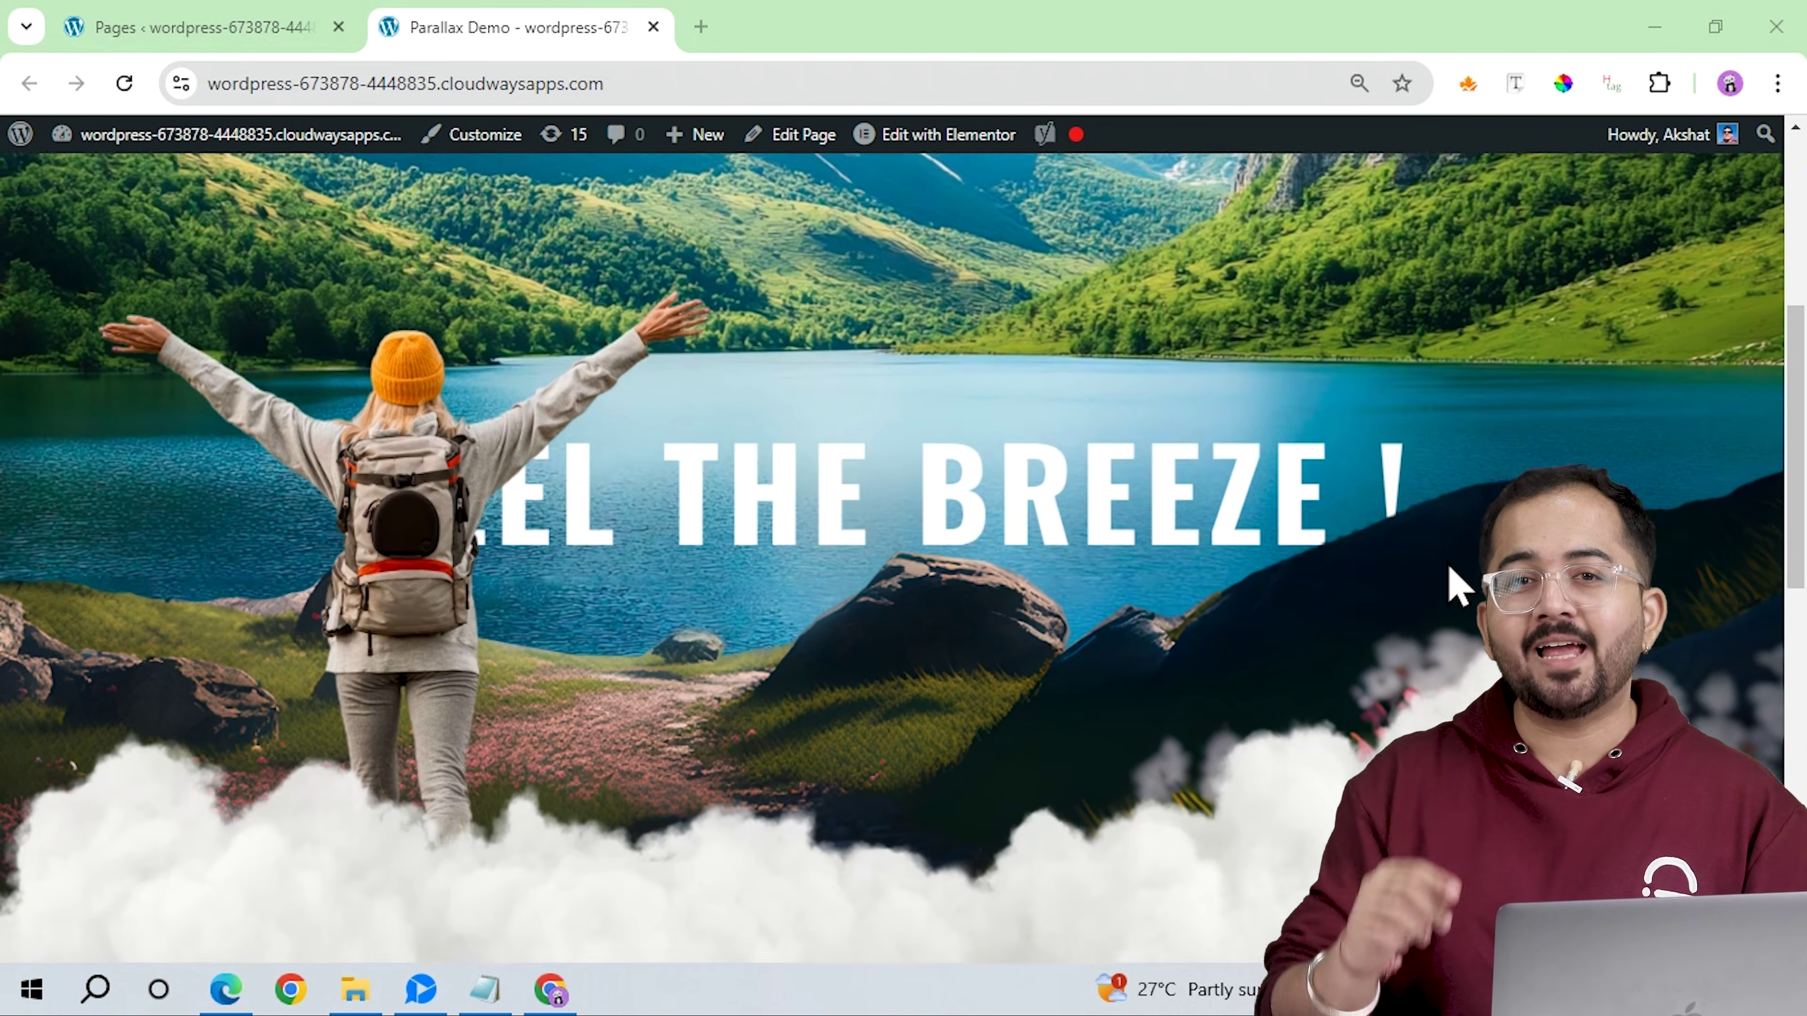